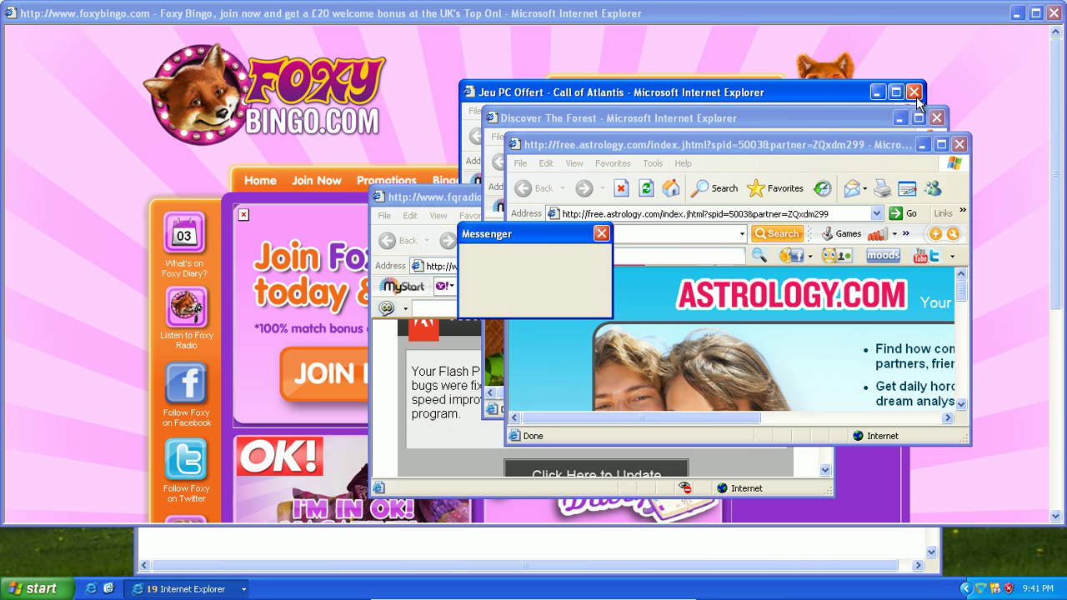
Step: Open Task Manager and sort its process list by image name
{"action": "right_click", "coordinate": [923, 592]}
{"action": "left_click", "coordinate": [959, 540]}
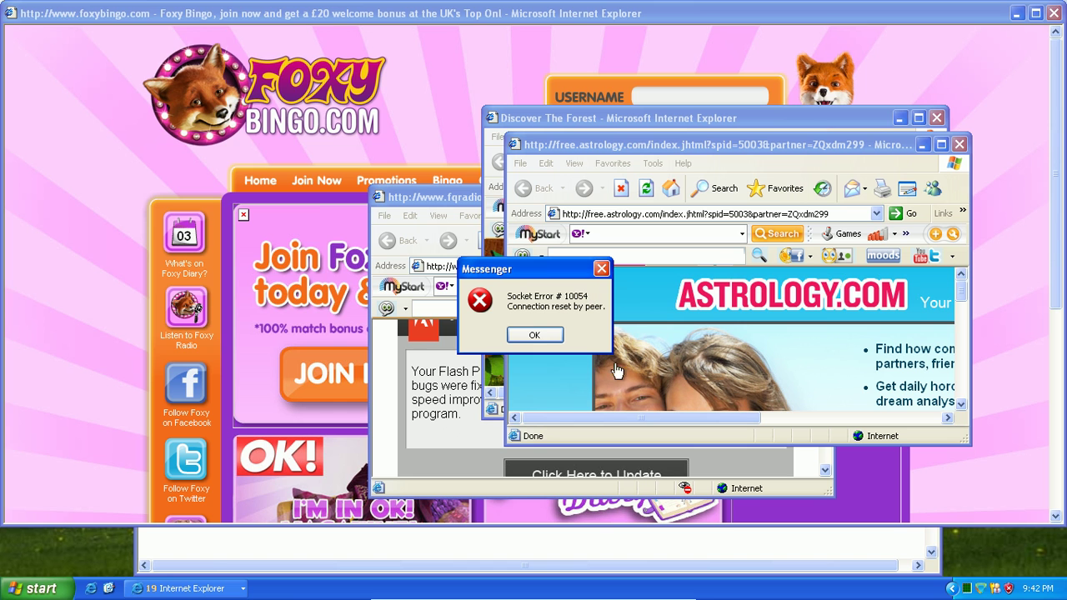
{"action": "key", "text": "ctrl+alt+Delete"}
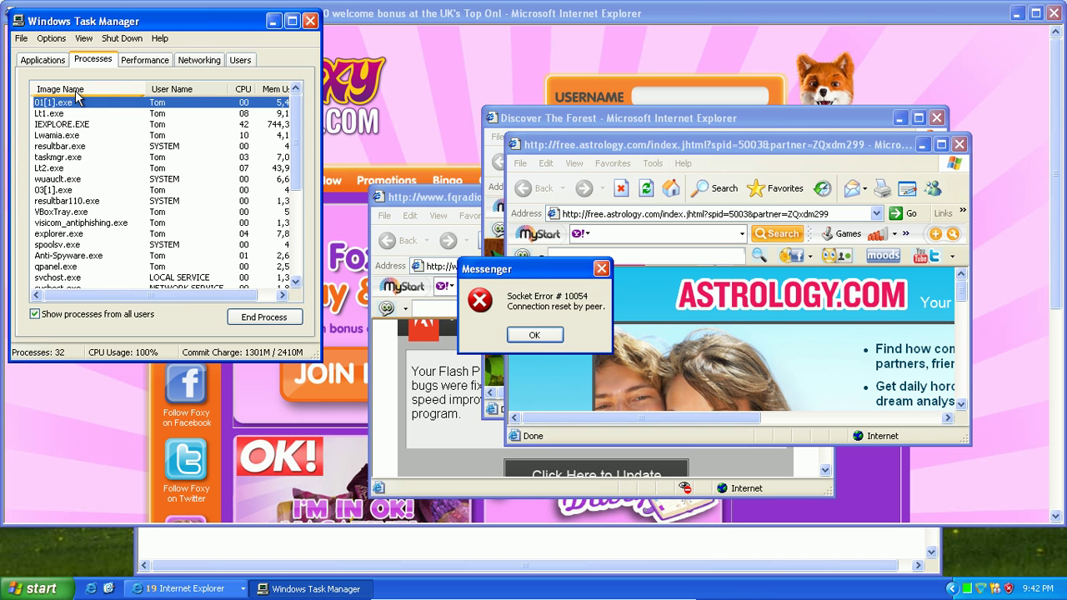
{"action": "left_click", "coordinate": [72, 88]}
{"action": "left_click", "coordinate": [72, 124]}
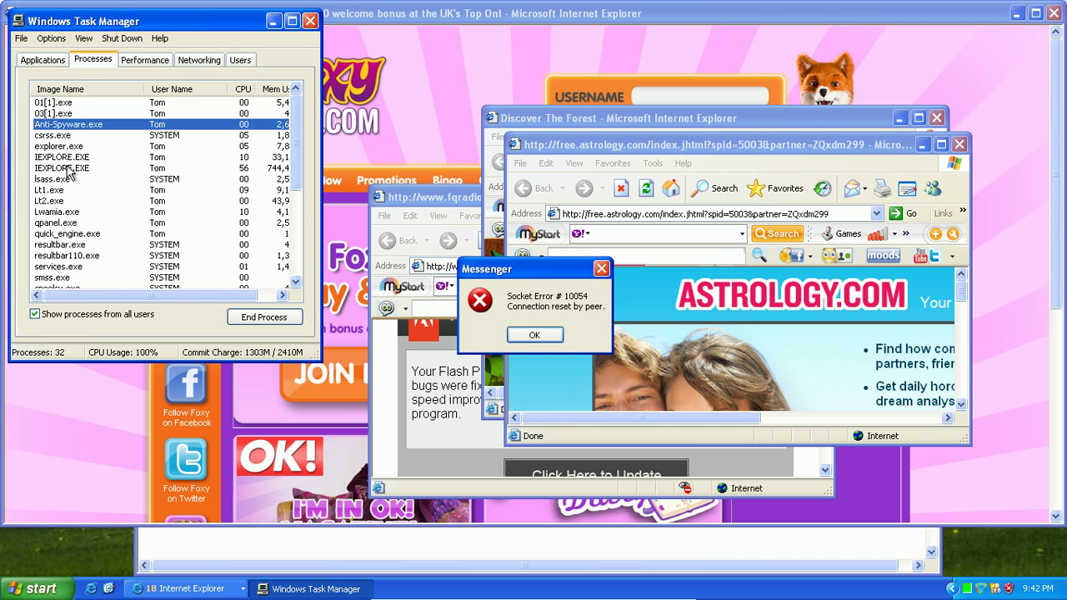
Step: End the Lwamia.exe process and accept the termination
{"action": "left_click", "coordinate": [58, 212]}
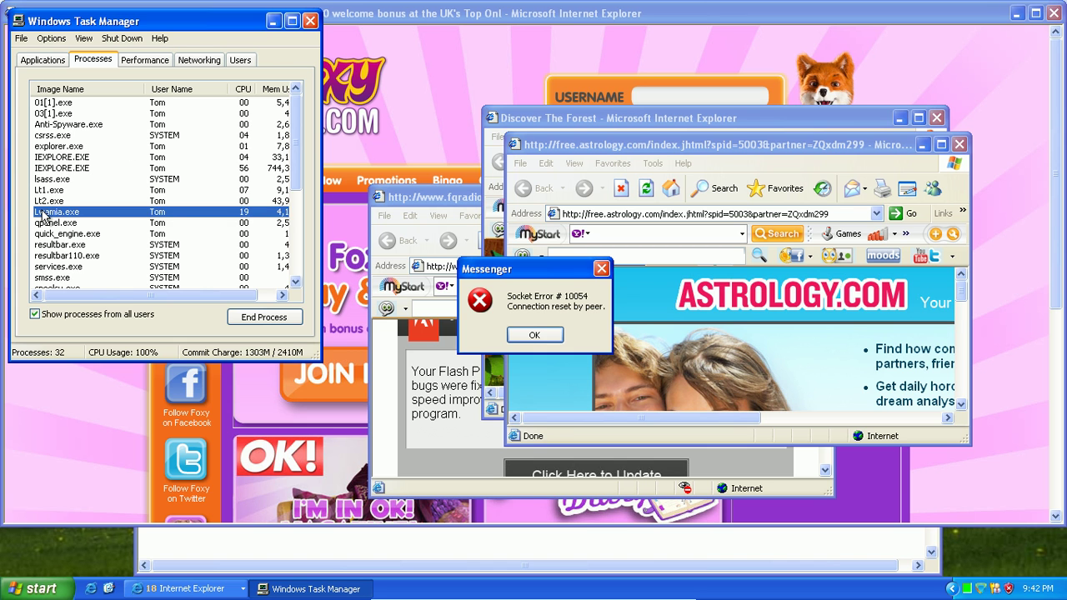
{"action": "left_click", "coordinate": [265, 318]}
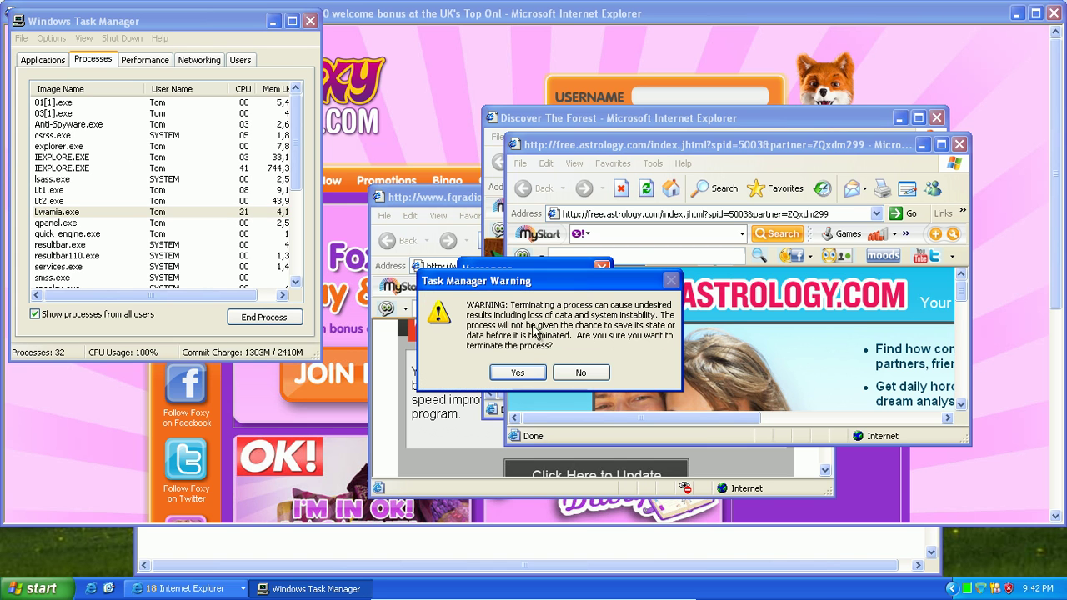
{"action": "left_click", "coordinate": [518, 373]}
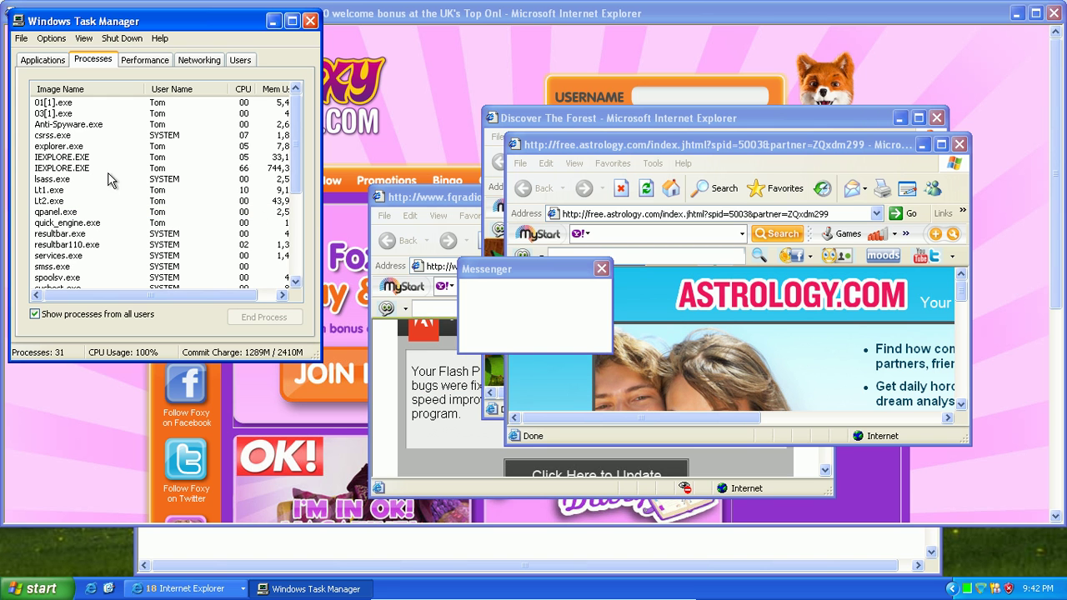
Step: End both IEXPLORE.EXE processes to shut down all the pop-up browser windows
{"action": "left_click", "coordinate": [72, 167]}
{"action": "left_click", "coordinate": [260, 317]}
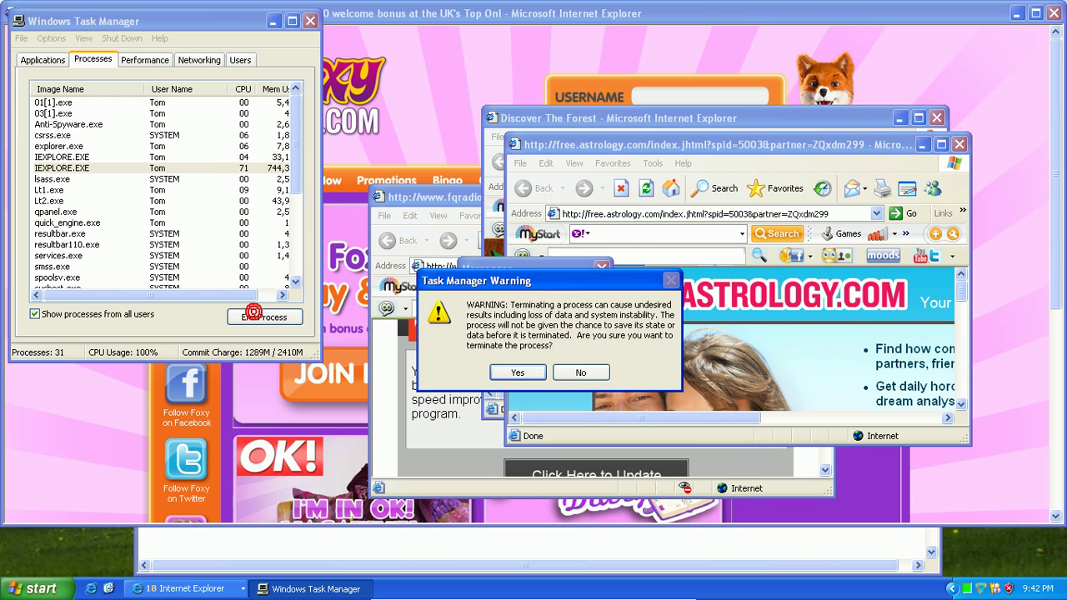
{"action": "left_click", "coordinate": [520, 374]}
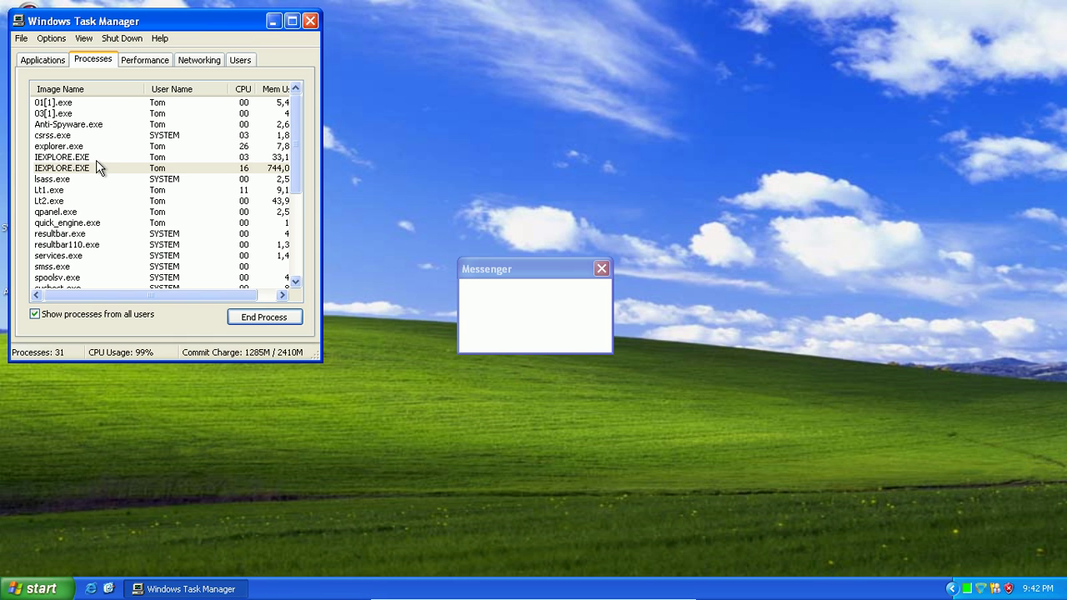
{"action": "left_click", "coordinate": [98, 159]}
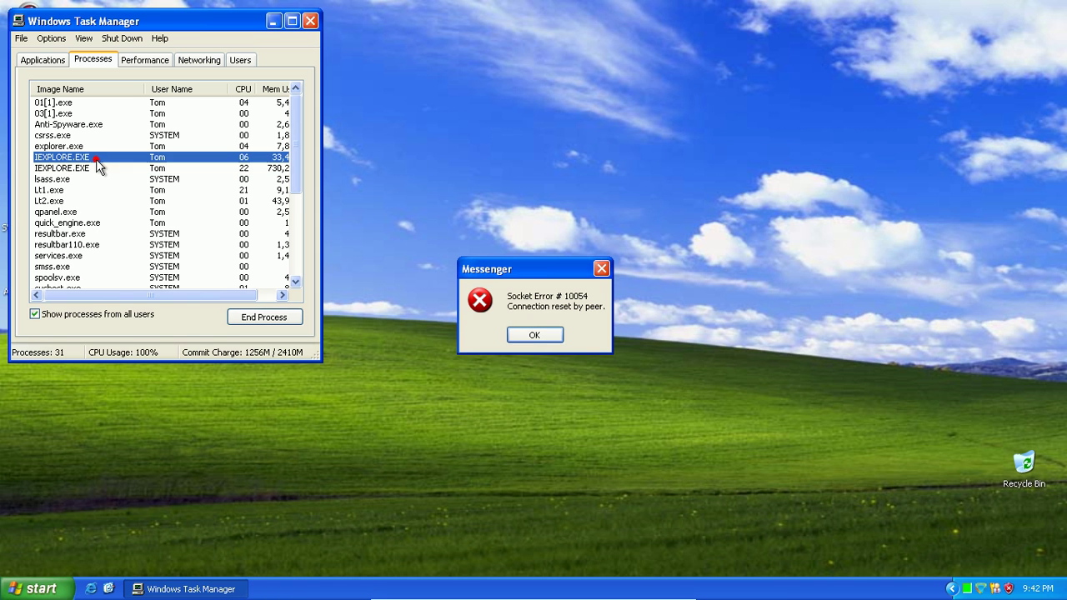
{"action": "left_click", "coordinate": [240, 319]}
{"action": "left_click", "coordinate": [512, 374]}
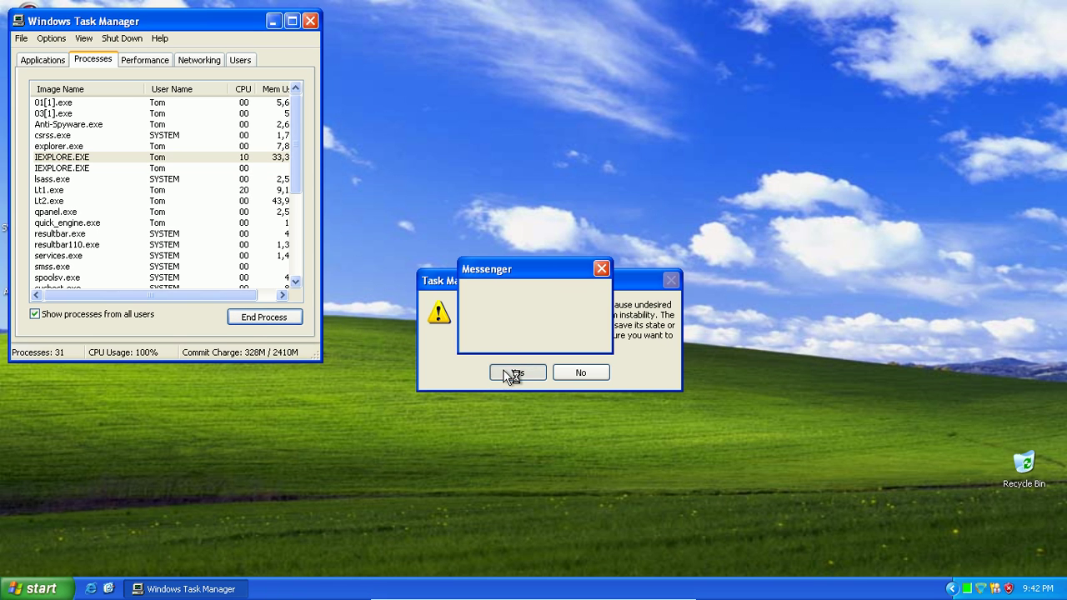
{"action": "left_click", "coordinate": [101, 157]}
{"action": "left_click", "coordinate": [279, 317]}
{"action": "left_click", "coordinate": [518, 373]}
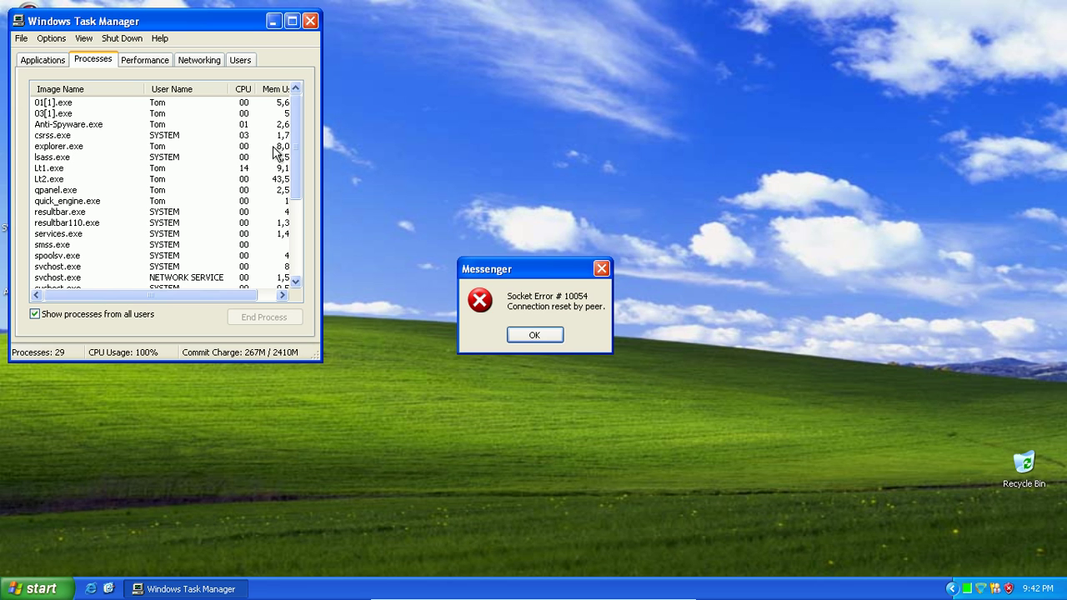
Step: End the Anti-Spyware.exe and 03[1].exe processes
{"action": "left_click", "coordinate": [78, 125]}
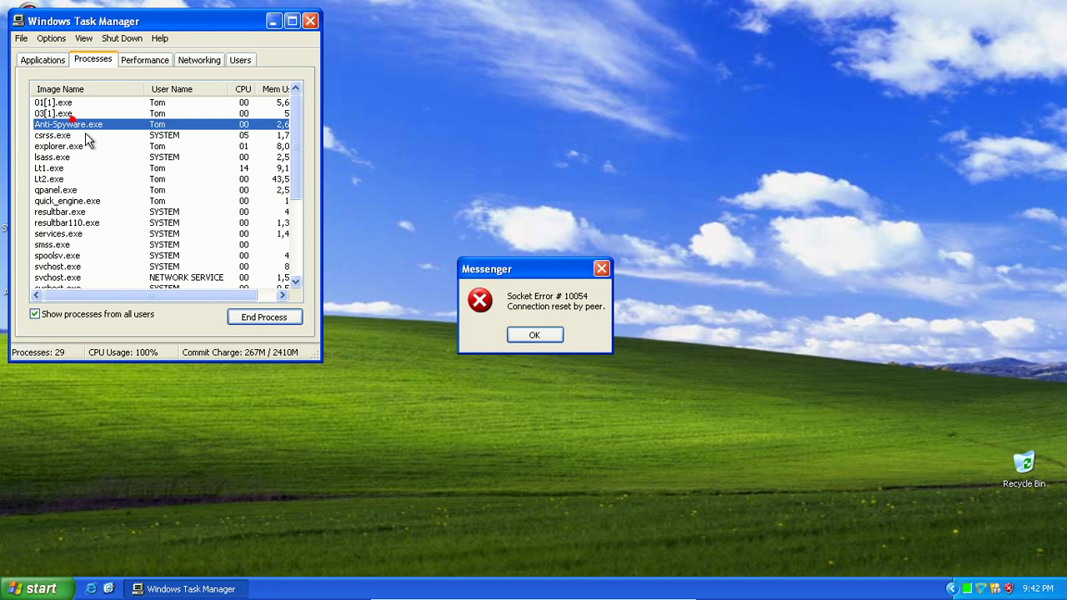
{"action": "left_click", "coordinate": [243, 316]}
{"action": "left_click", "coordinate": [517, 372]}
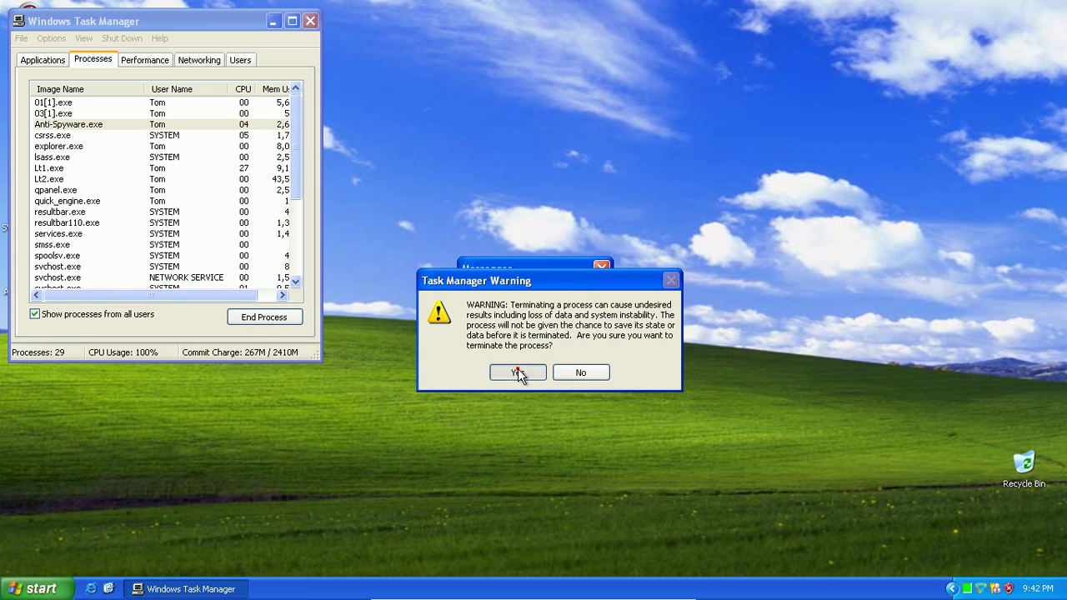
{"action": "left_click", "coordinate": [56, 115]}
{"action": "left_click", "coordinate": [260, 318]}
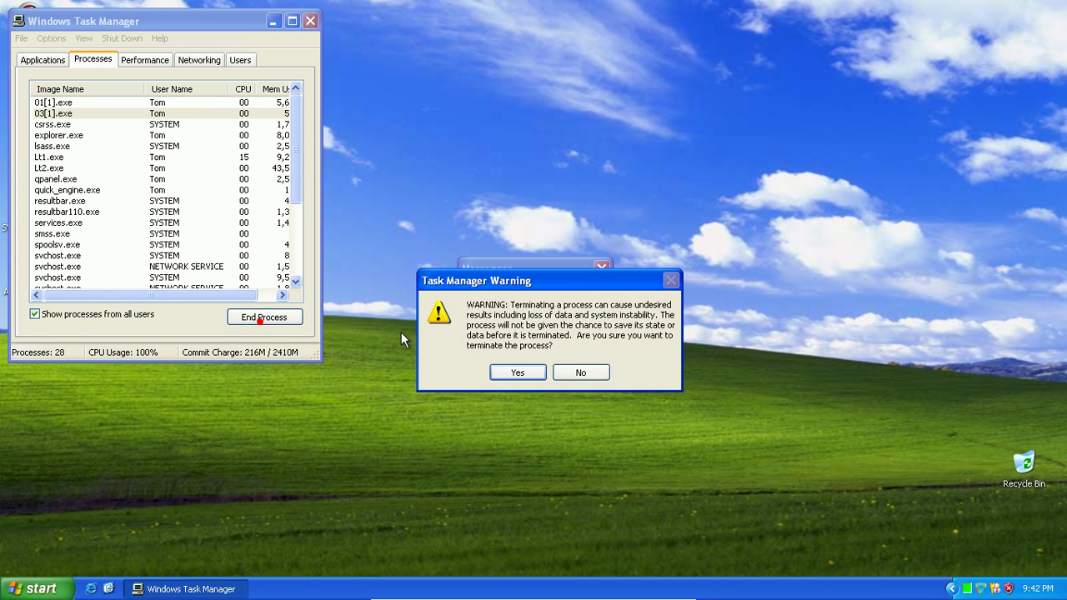
{"action": "left_click", "coordinate": [503, 372]}
Step: End the 01[1].exe and Lt1.exe processes
{"action": "left_click", "coordinate": [63, 102]}
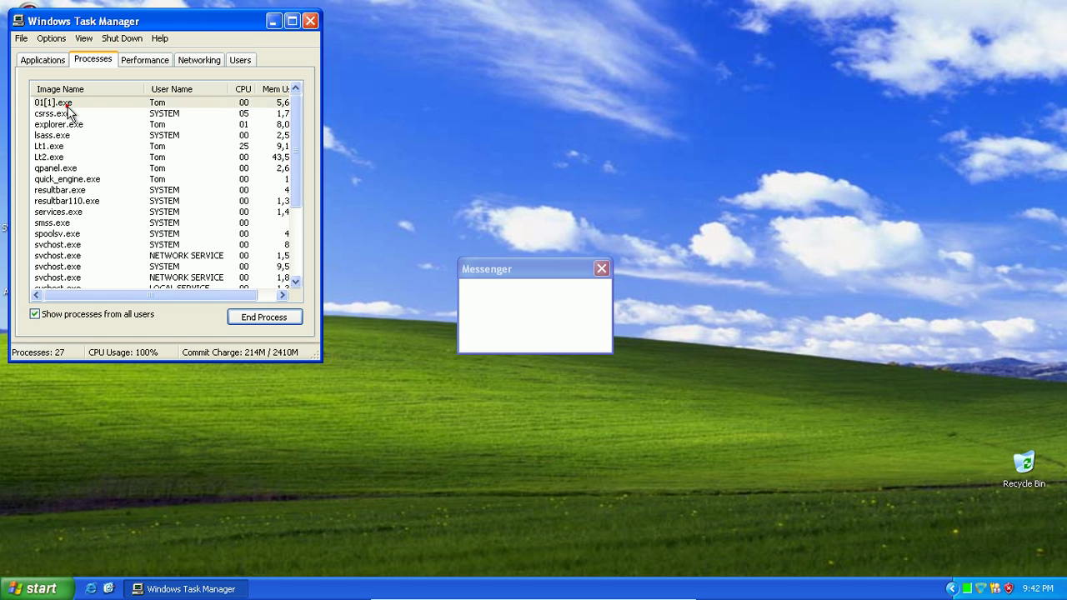
{"action": "left_click", "coordinate": [241, 319]}
{"action": "left_click", "coordinate": [501, 372]}
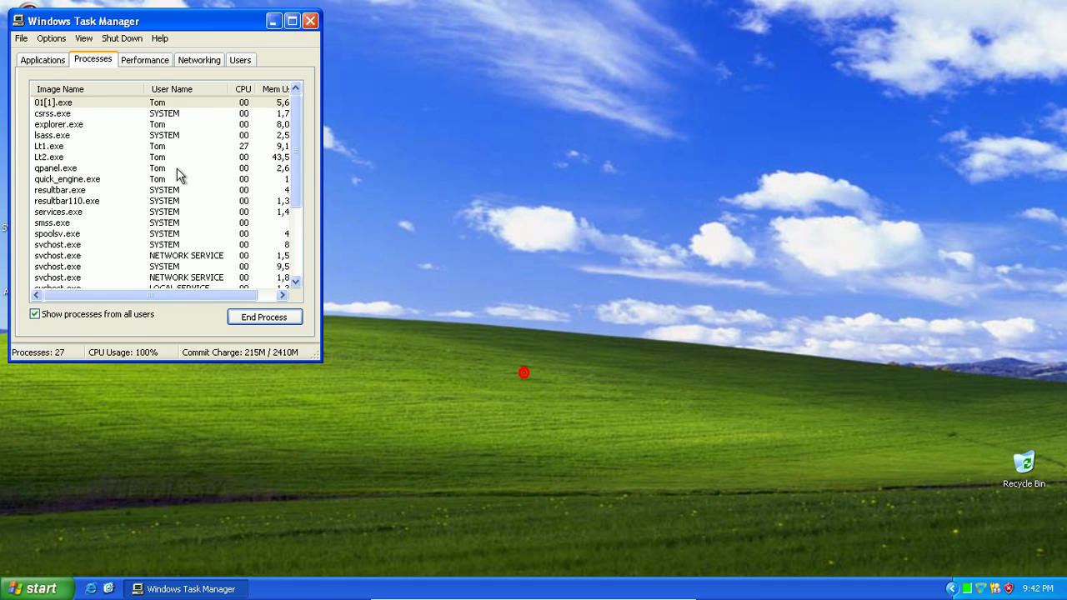
{"action": "left_click", "coordinate": [60, 135]}
{"action": "left_click", "coordinate": [237, 317]}
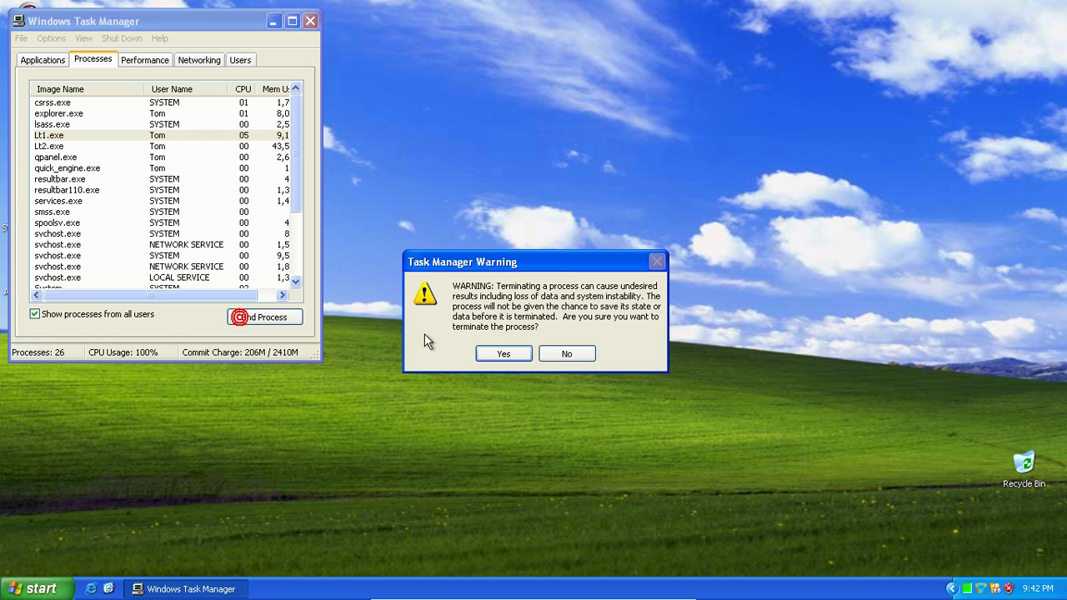
{"action": "left_click", "coordinate": [499, 359]}
Step: End the Lt2.exe and quick_engine.exe processes
{"action": "left_click", "coordinate": [34, 135]}
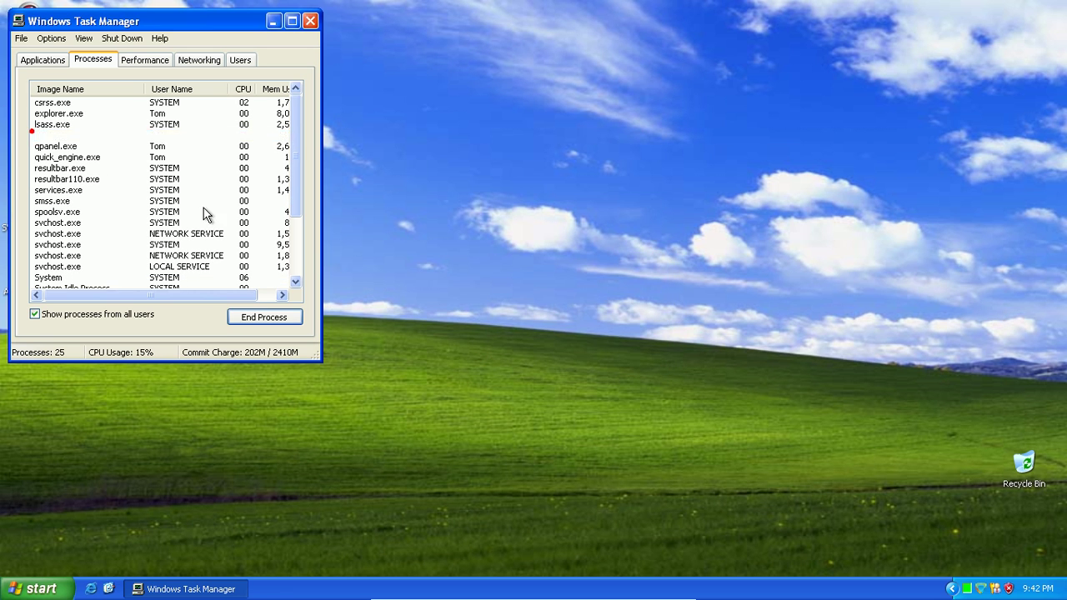
{"action": "left_click", "coordinate": [246, 317]}
{"action": "left_click", "coordinate": [482, 355]}
{"action": "left_click", "coordinate": [60, 147]}
{"action": "left_click", "coordinate": [238, 315]}
{"action": "left_click", "coordinate": [493, 357]}
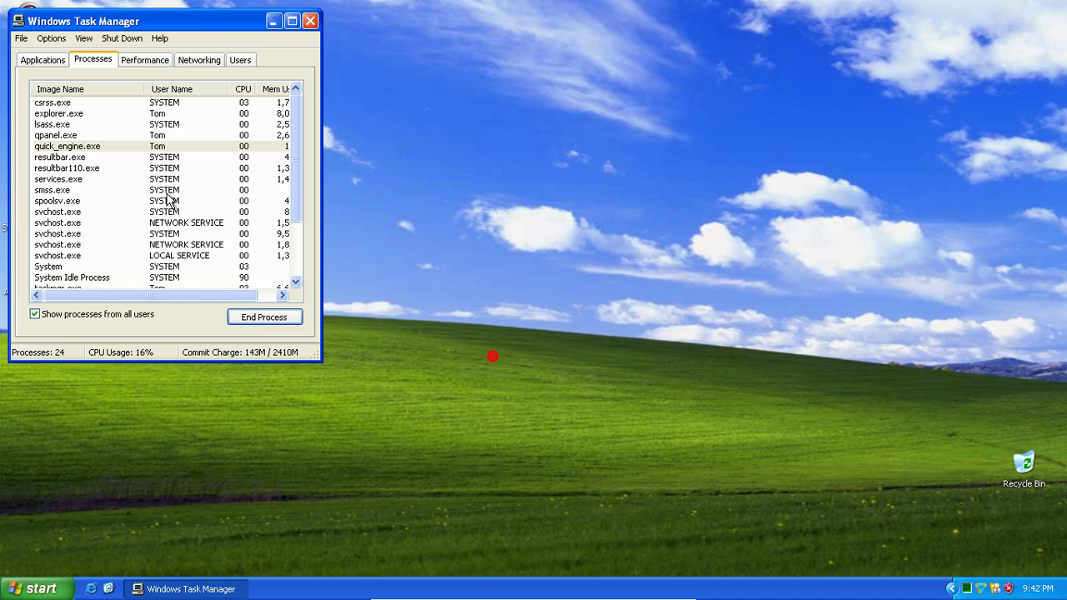
Step: End the qpanel.exe and resultbar.exe processes
{"action": "left_click", "coordinate": [71, 135]}
{"action": "left_click", "coordinate": [275, 315]}
{"action": "left_click", "coordinate": [497, 354]}
{"action": "left_click", "coordinate": [62, 137]}
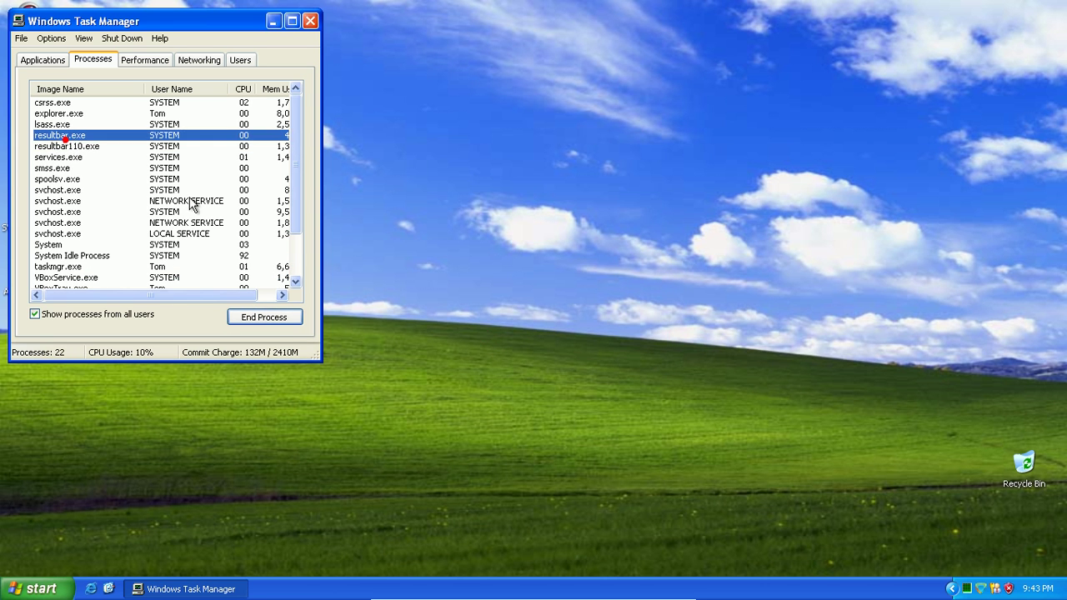
{"action": "left_click", "coordinate": [264, 317]}
{"action": "left_click", "coordinate": [490, 356]}
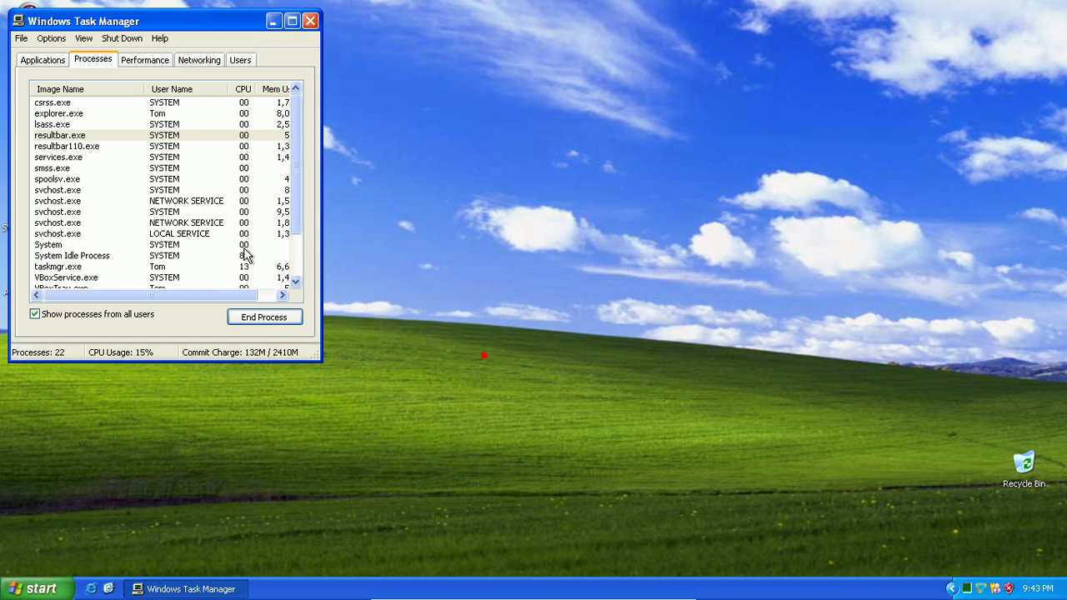
Step: End the resultbar110.exe and visicom_antiphishing.exe processes
{"action": "left_click", "coordinate": [74, 147]}
{"action": "left_click", "coordinate": [101, 135]}
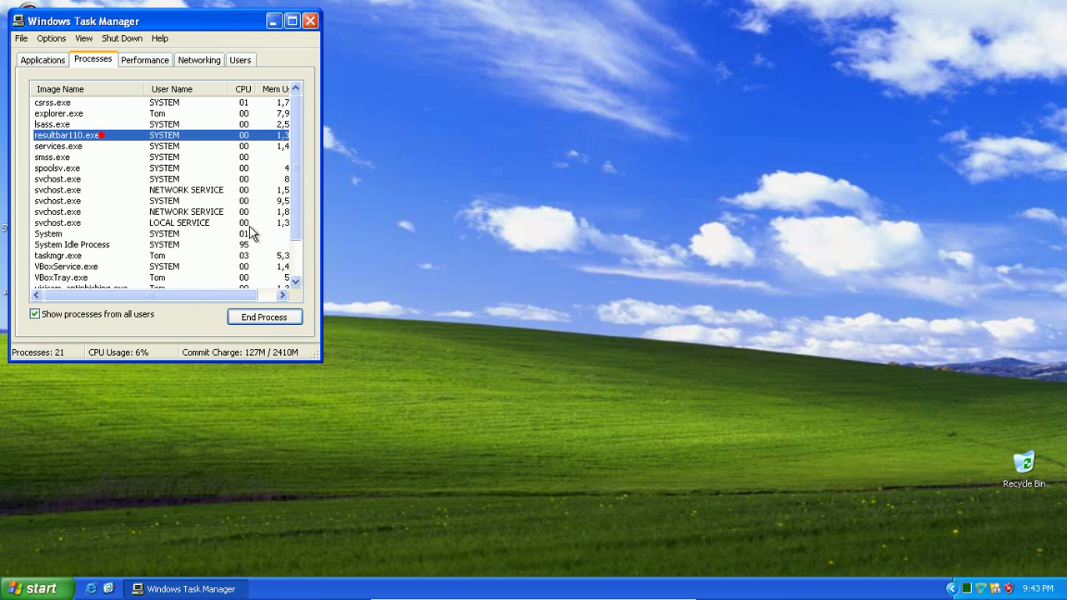
{"action": "left_click", "coordinate": [264, 317]}
{"action": "left_click", "coordinate": [522, 358]}
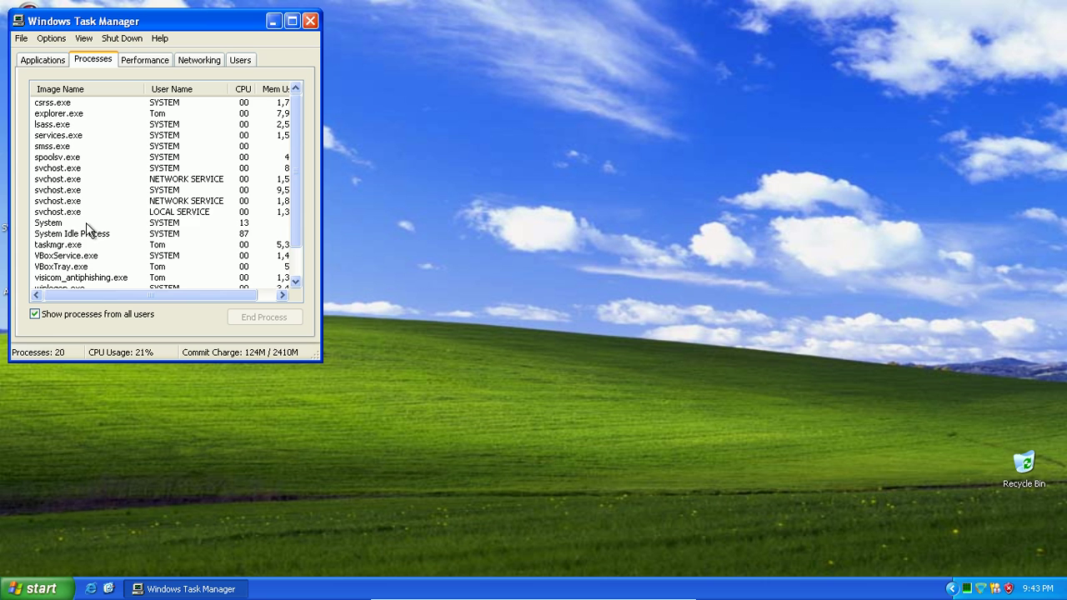
{"action": "scroll", "coordinate": [201, 235], "scroll_direction": "down", "scroll_amount": 1}
{"action": "left_click", "coordinate": [149, 246]}
{"action": "left_click", "coordinate": [248, 314]}
{"action": "left_click", "coordinate": [522, 357]}
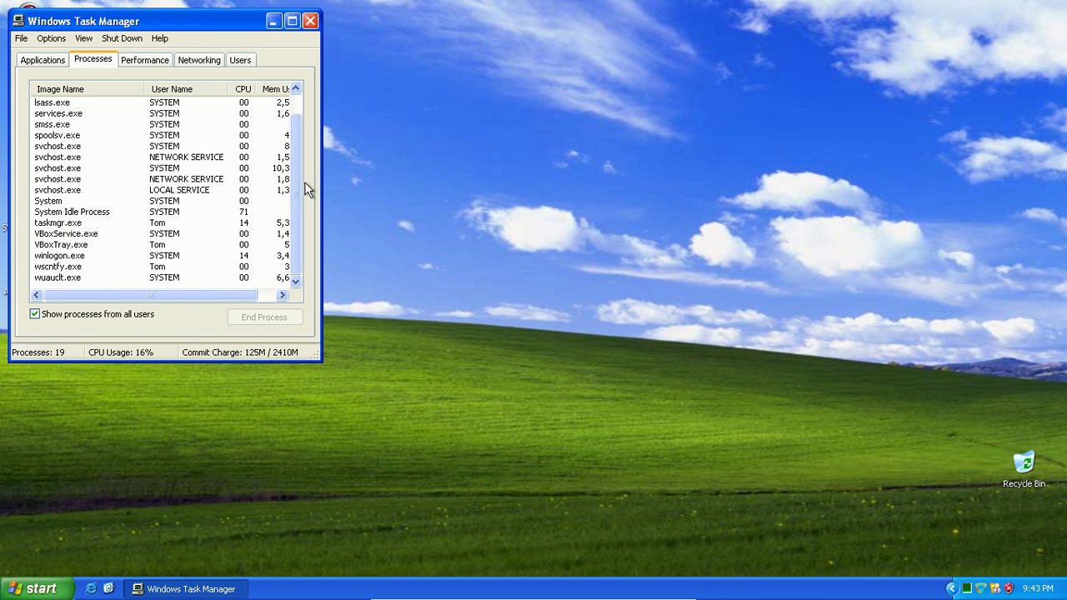
Step: Check the remaining process list for suspicious entries and close Task Manager
{"action": "scroll", "coordinate": [305, 191], "scroll_direction": "up", "scroll_amount": 1}
{"action": "scroll", "coordinate": [292, 245], "scroll_direction": "down", "scroll_amount": 1}
{"action": "scroll", "coordinate": [317, 100], "scroll_direction": "up", "scroll_amount": 1}
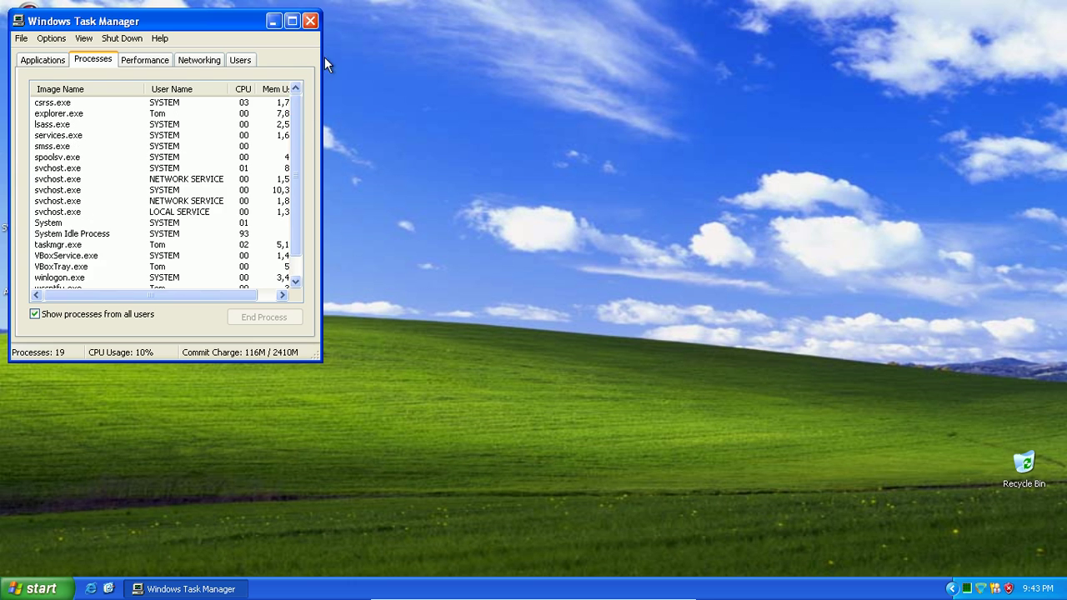
{"action": "left_click", "coordinate": [310, 21]}
Step: Open the System Properties of My Computer
{"action": "left_click", "coordinate": [34, 588]}
{"action": "right_click", "coordinate": [244, 365]}
{"action": "left_click", "coordinate": [334, 507]}
{"action": "left_click", "coordinate": [34, 589]}
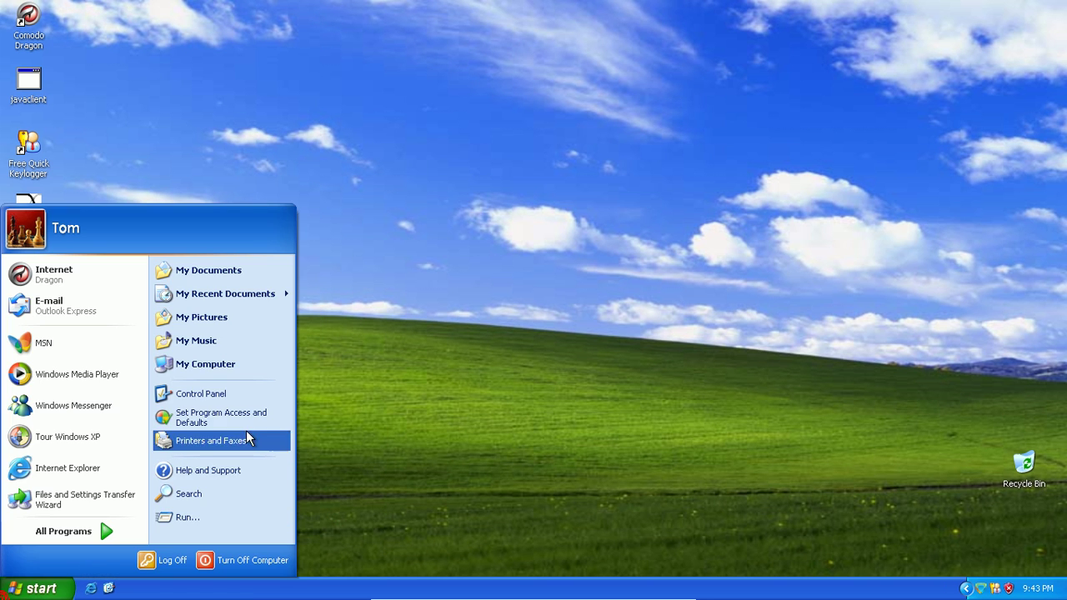
{"action": "right_click", "coordinate": [256, 367]}
{"action": "left_click", "coordinate": [325, 506]}
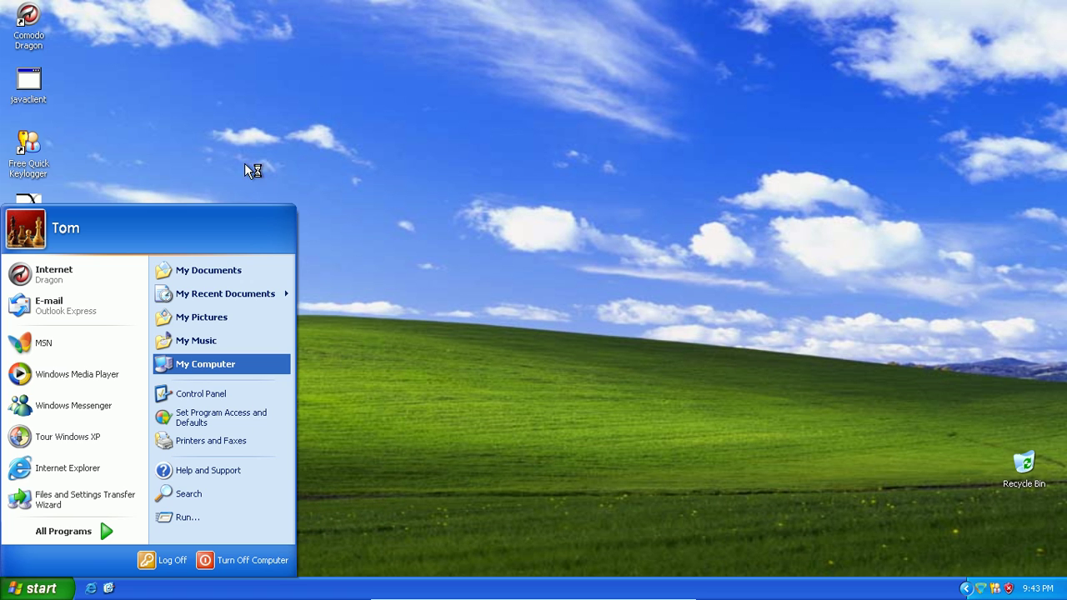
Step: Turn off System Restore, accept deleting the existing restore points, and close System Properties
{"action": "left_click", "coordinate": [118, 82]}
{"action": "left_click", "coordinate": [117, 155]}
{"action": "left_click", "coordinate": [323, 409]}
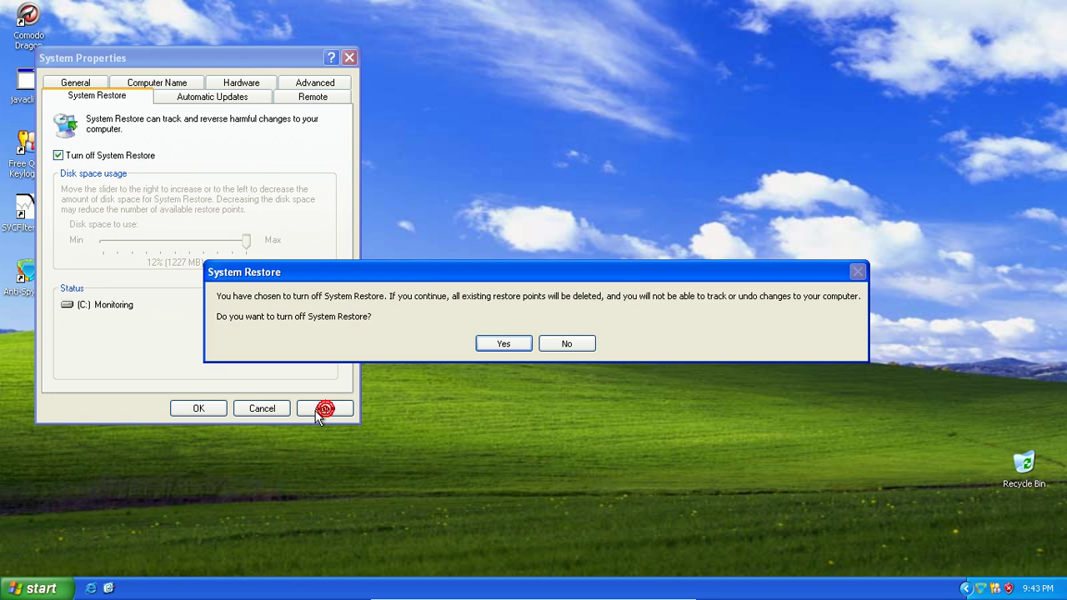
{"action": "left_click", "coordinate": [492, 349]}
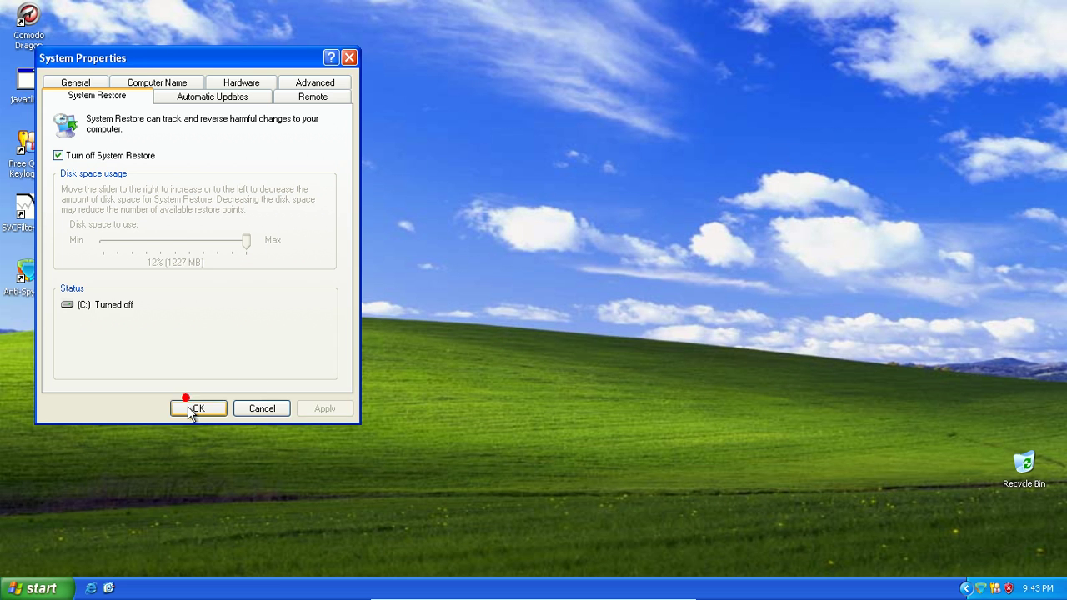
{"action": "left_click", "coordinate": [197, 408]}
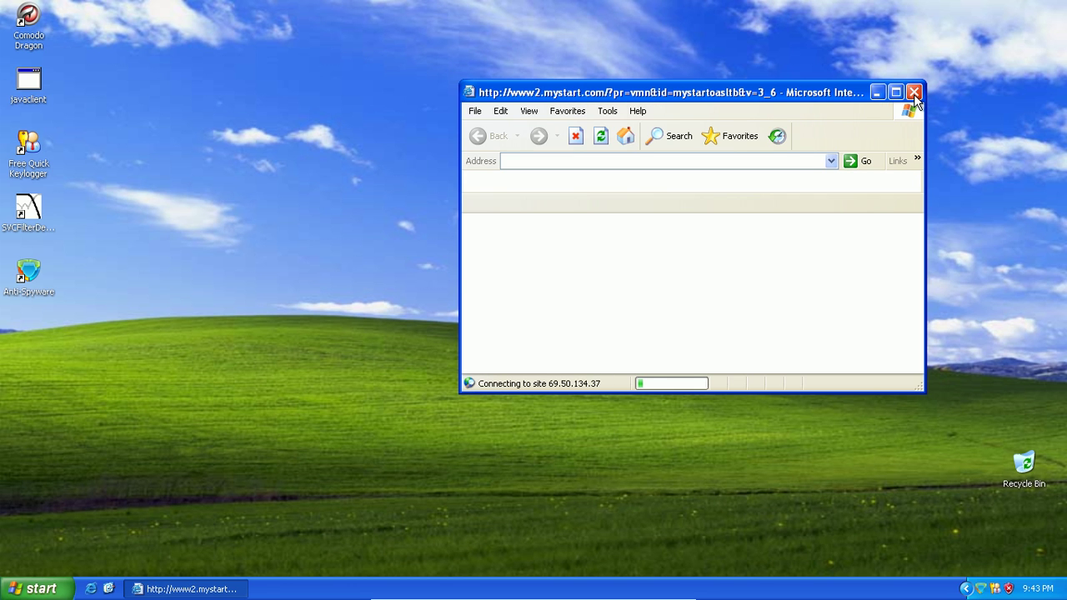
Step: End the IEXPLORE.EXE process behind the new MyStart window in Task Manager and close Task Manager
{"action": "right_click", "coordinate": [863, 586]}
{"action": "left_click", "coordinate": [901, 542]}
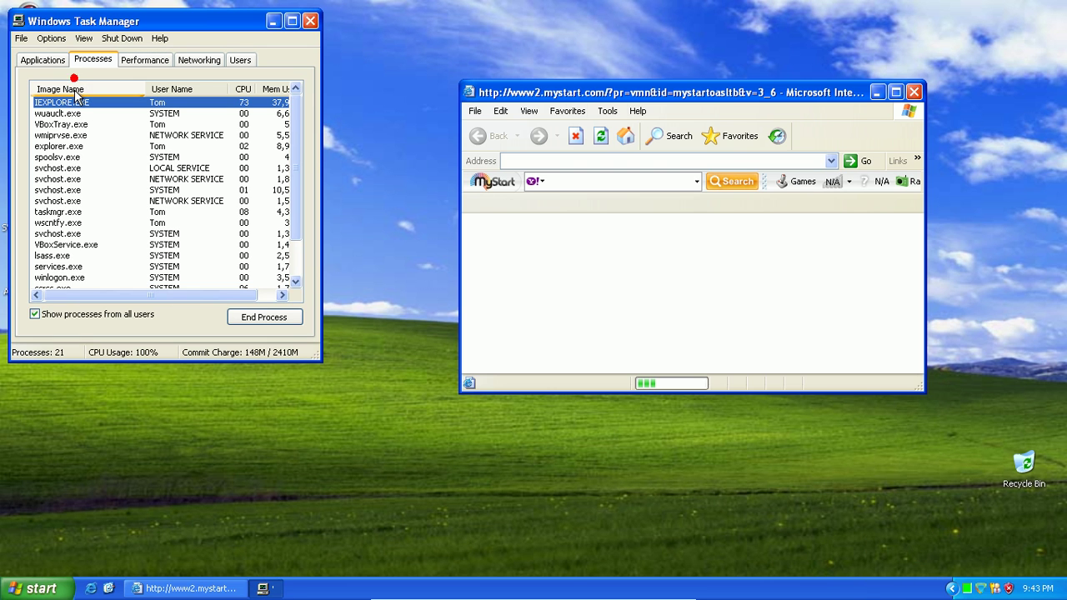
{"action": "left_click", "coordinate": [74, 90]}
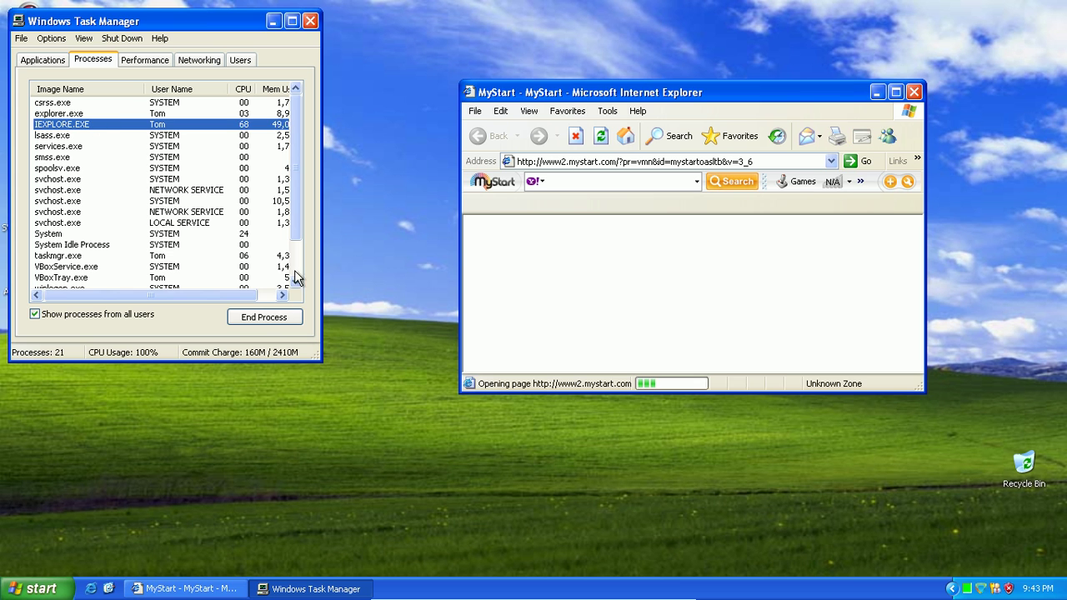
{"action": "left_click", "coordinate": [275, 327]}
{"action": "left_click", "coordinate": [505, 353]}
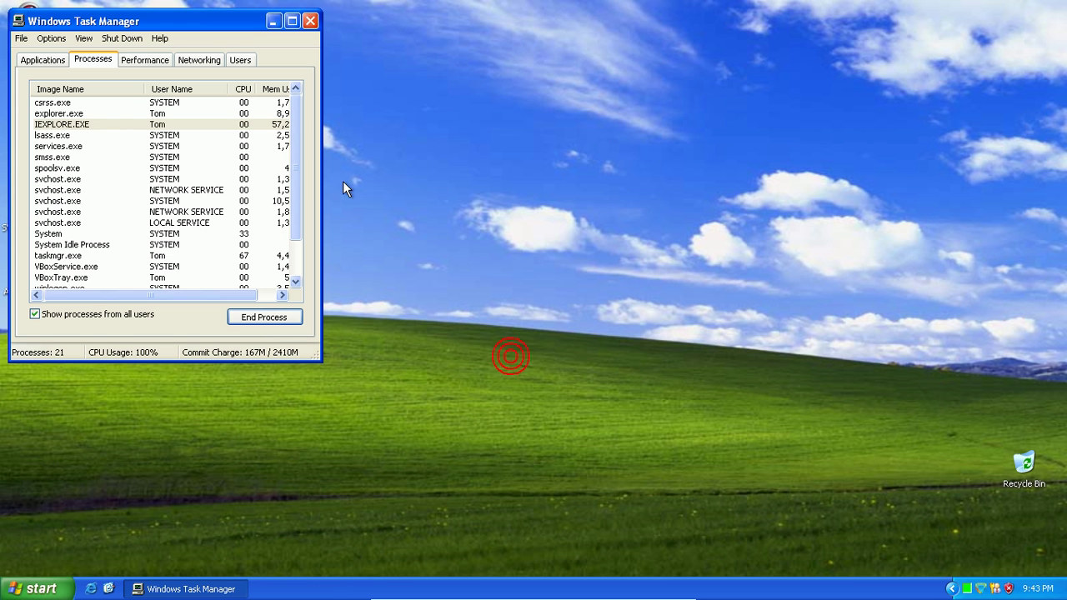
{"action": "scroll", "coordinate": [291, 111], "scroll_direction": "down", "scroll_amount": 1}
{"action": "left_click", "coordinate": [311, 21]}
Step: Open the Internet Options from the Control Panel and close the Control Panel window
{"action": "left_click", "coordinate": [50, 589]}
{"action": "left_click", "coordinate": [230, 391]}
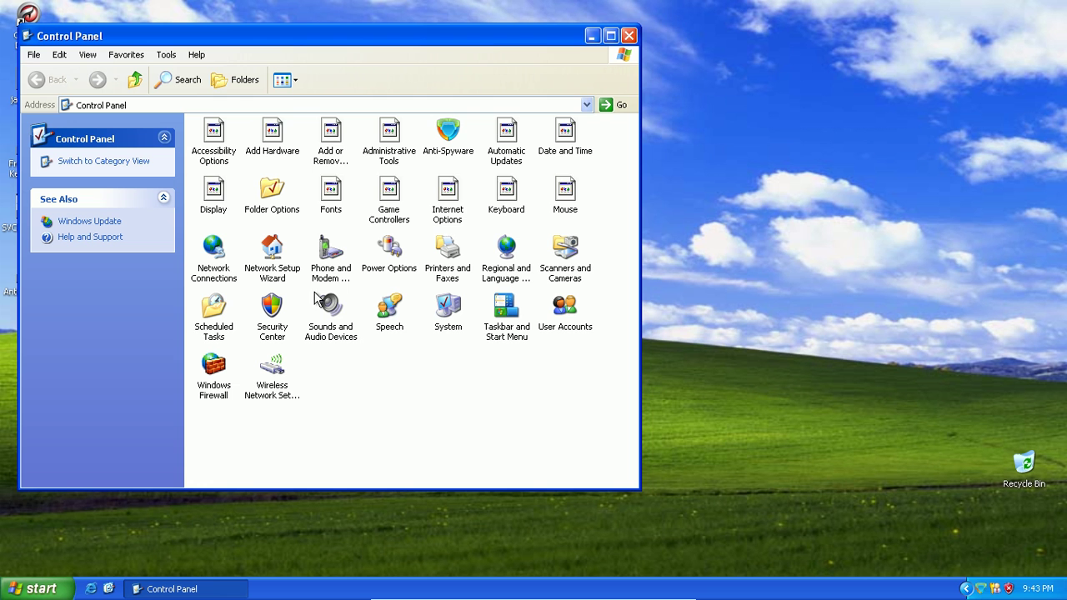
{"action": "left_click", "coordinate": [439, 204]}
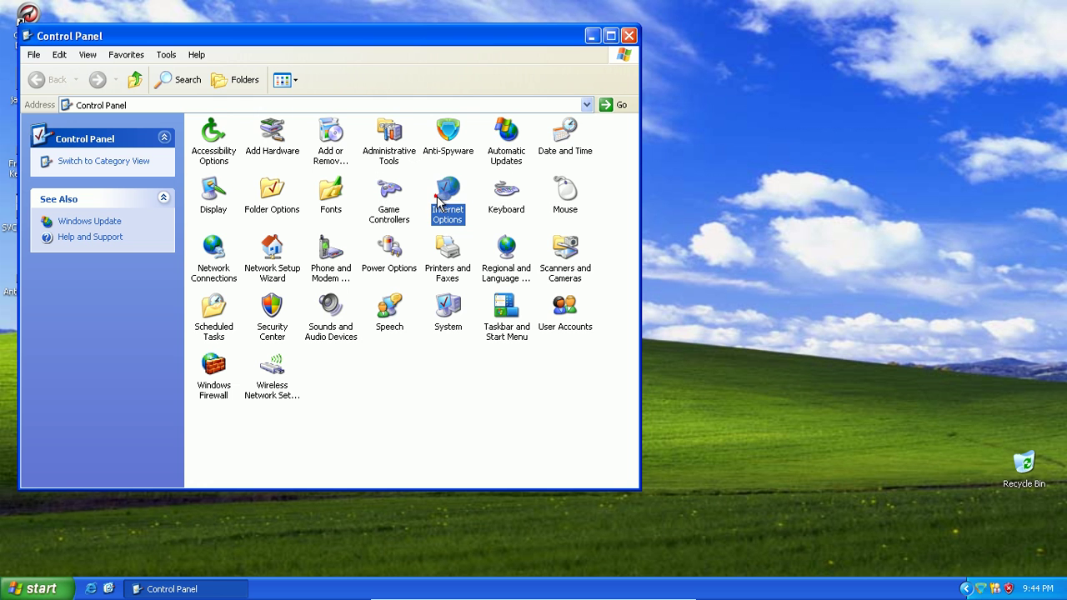
{"action": "left_click", "coordinate": [631, 36]}
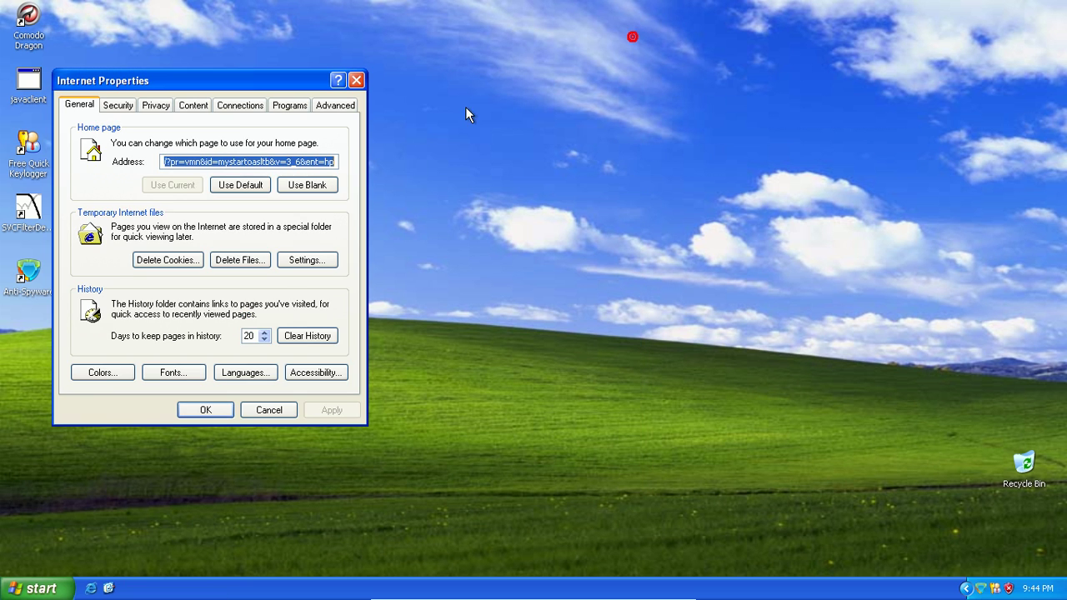
Step: Reset the web settings to the original Internet Explorer defaults, including the home page
{"action": "left_click", "coordinate": [245, 104]}
{"action": "left_click", "coordinate": [292, 106]}
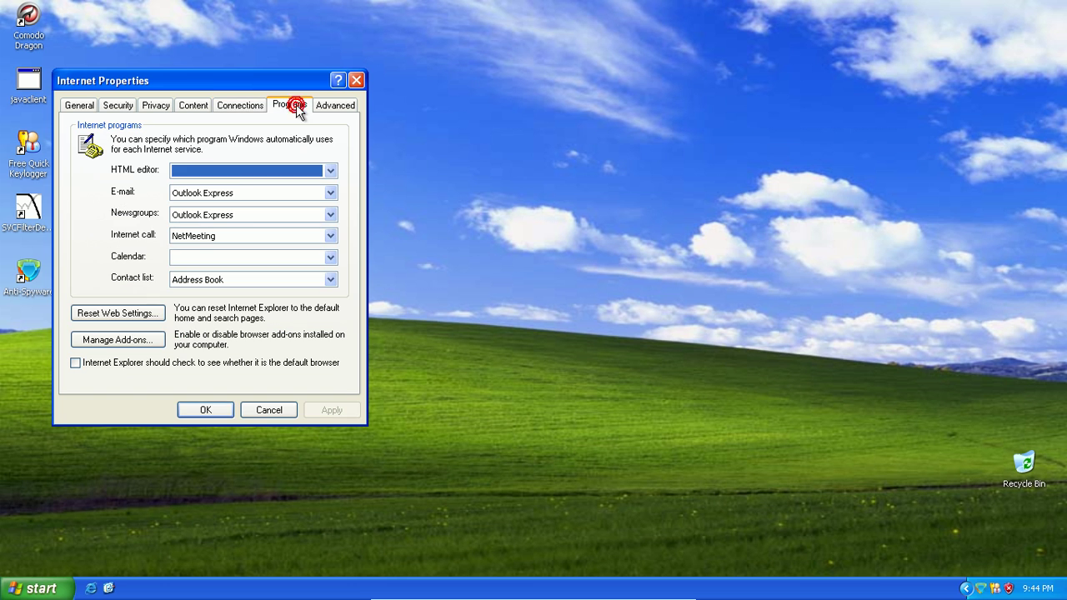
{"action": "left_click", "coordinate": [146, 319]}
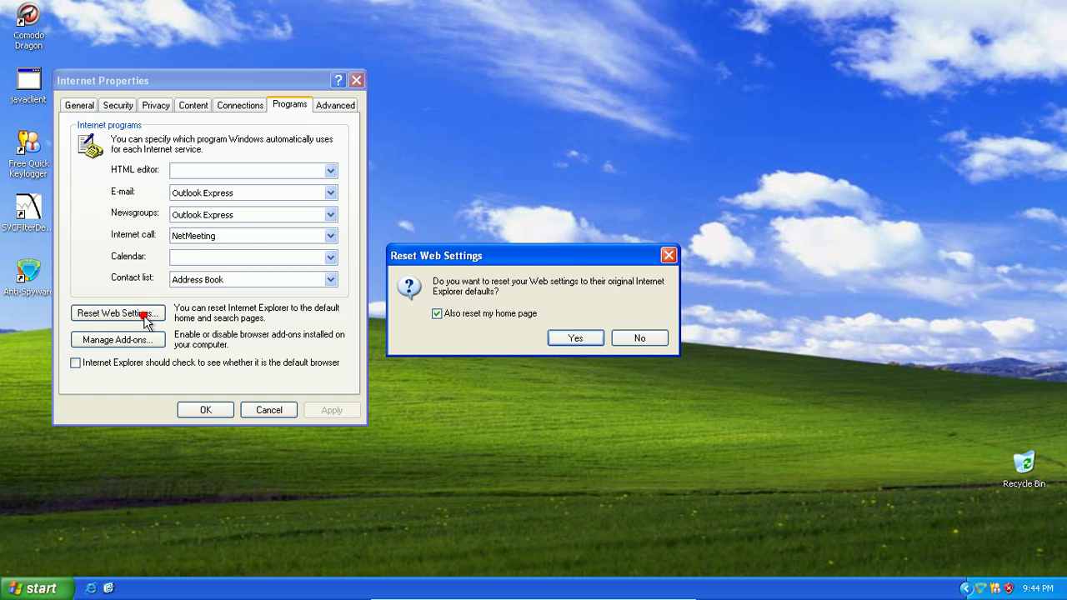
{"action": "left_click", "coordinate": [577, 344]}
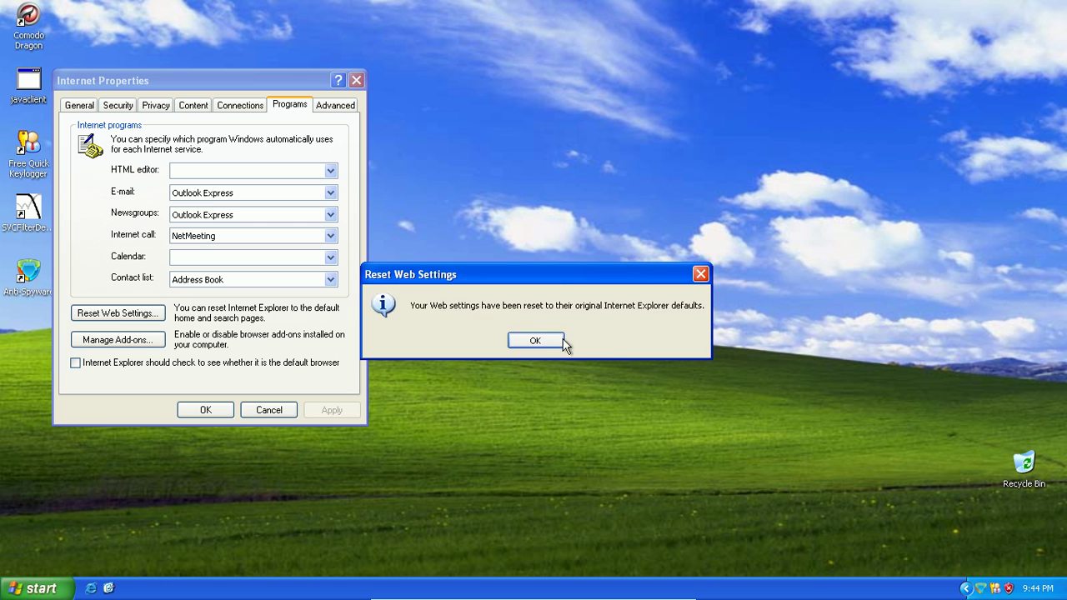
{"action": "left_click", "coordinate": [540, 341]}
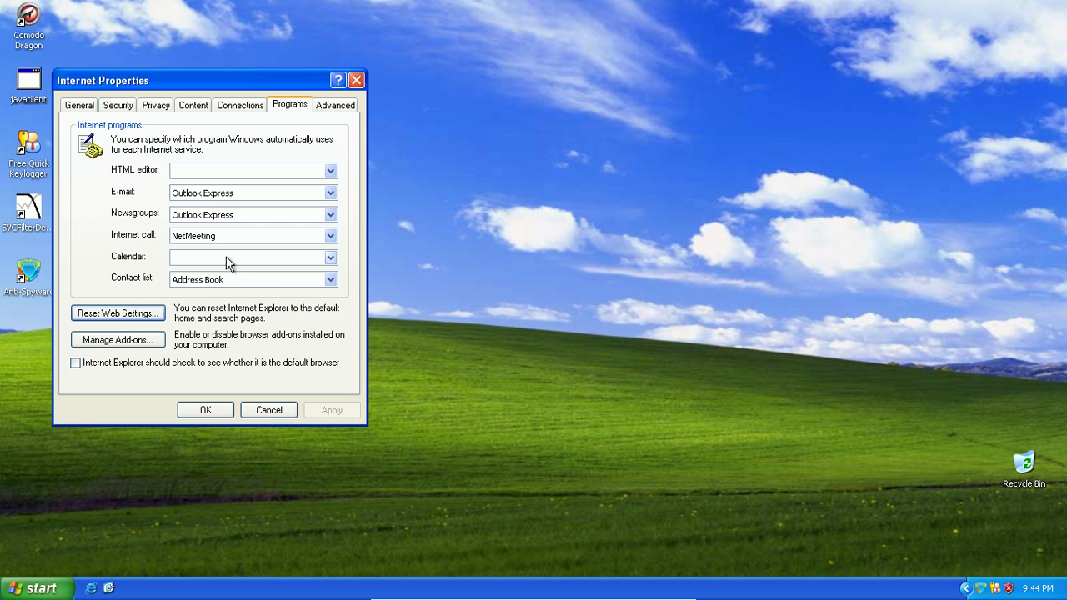
Step: Disable the CescrtHlpr Object and facemoods Toolbar add-ons in Manage Add-ons
{"action": "left_click", "coordinate": [150, 342]}
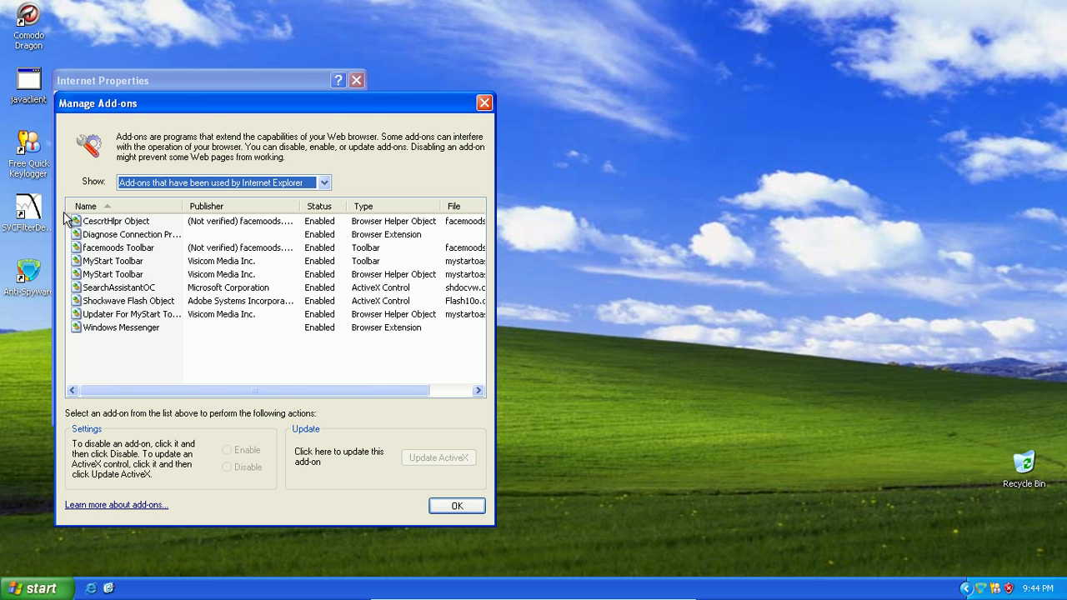
{"action": "left_click", "coordinate": [88, 221]}
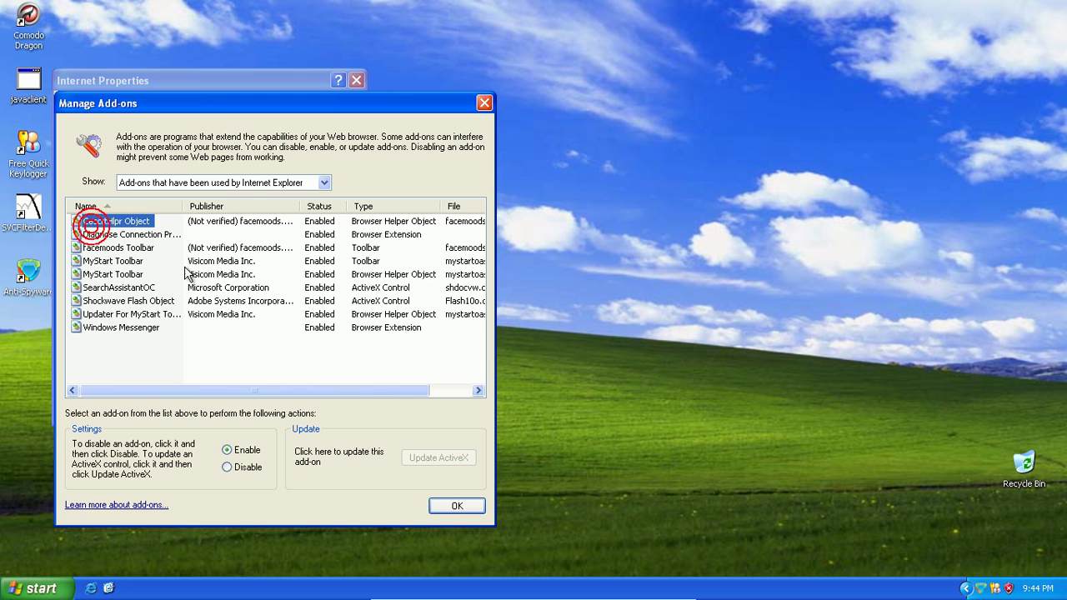
{"action": "left_click", "coordinate": [234, 470]}
{"action": "left_click", "coordinate": [532, 341]}
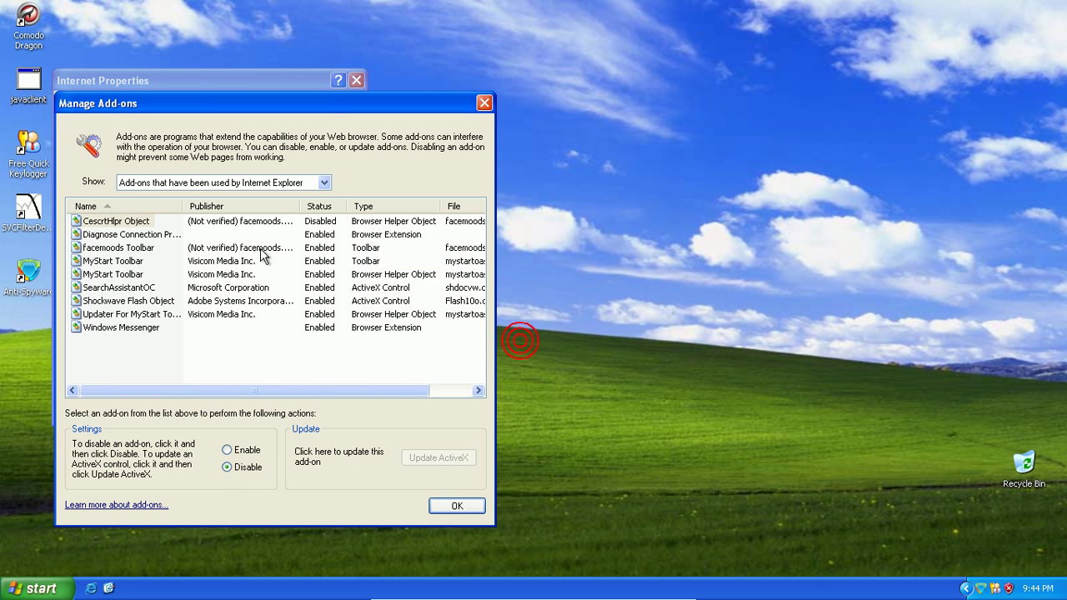
{"action": "left_click", "coordinate": [108, 247]}
{"action": "left_click", "coordinate": [247, 468]}
{"action": "left_click", "coordinate": [533, 342]}
Step: Disable both MyStart Toolbar add-ons and the MyStart updater, sort the add-ons by status and close Manage Add-ons
{"action": "left_click", "coordinate": [123, 262]}
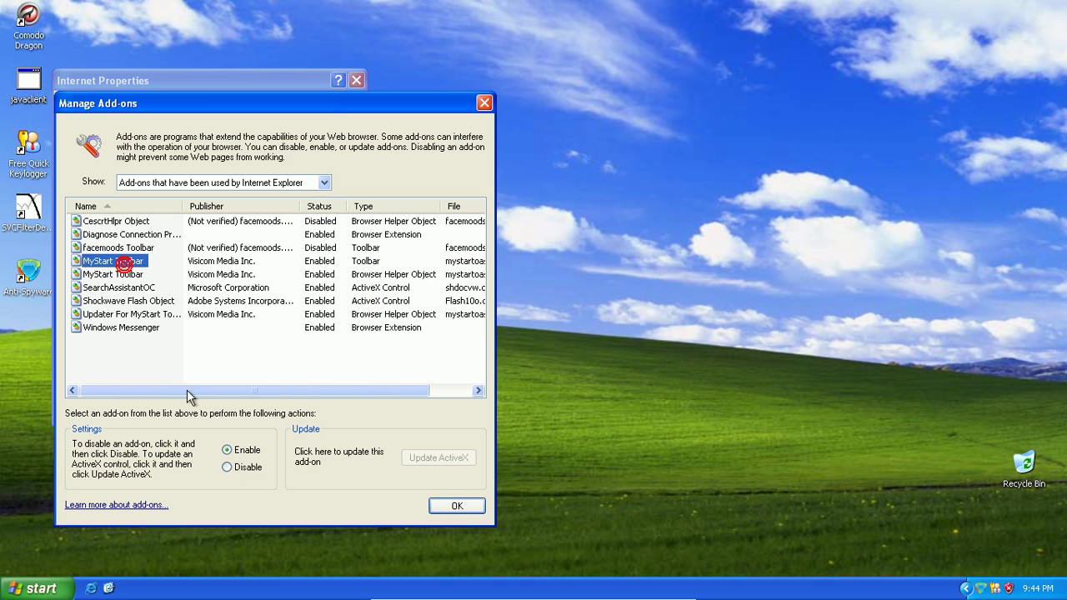
{"action": "left_click", "coordinate": [246, 468]}
{"action": "left_click", "coordinate": [532, 342]}
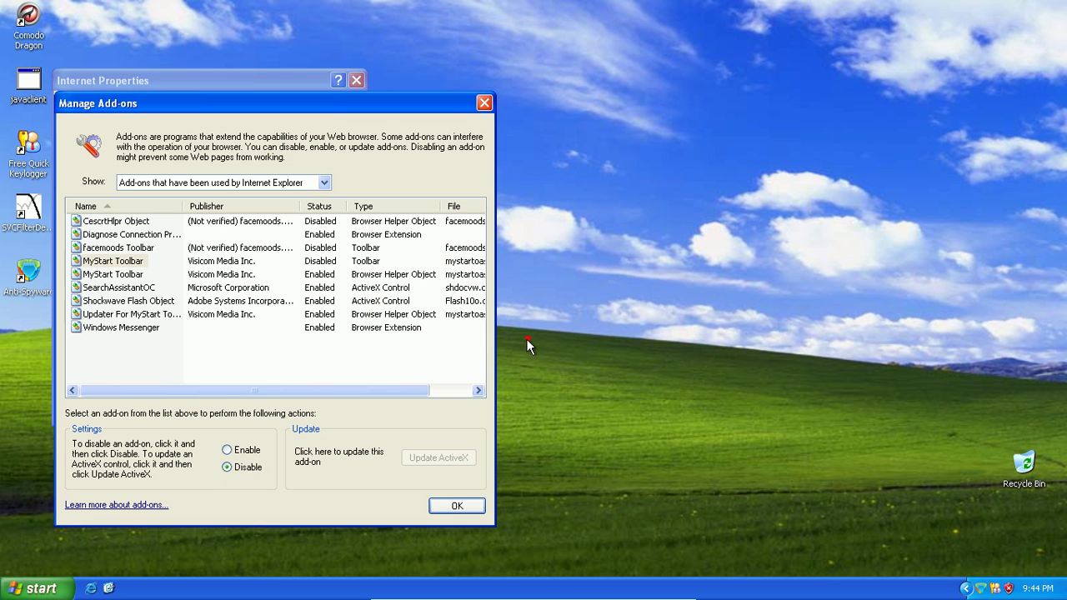
{"action": "left_click", "coordinate": [110, 275]}
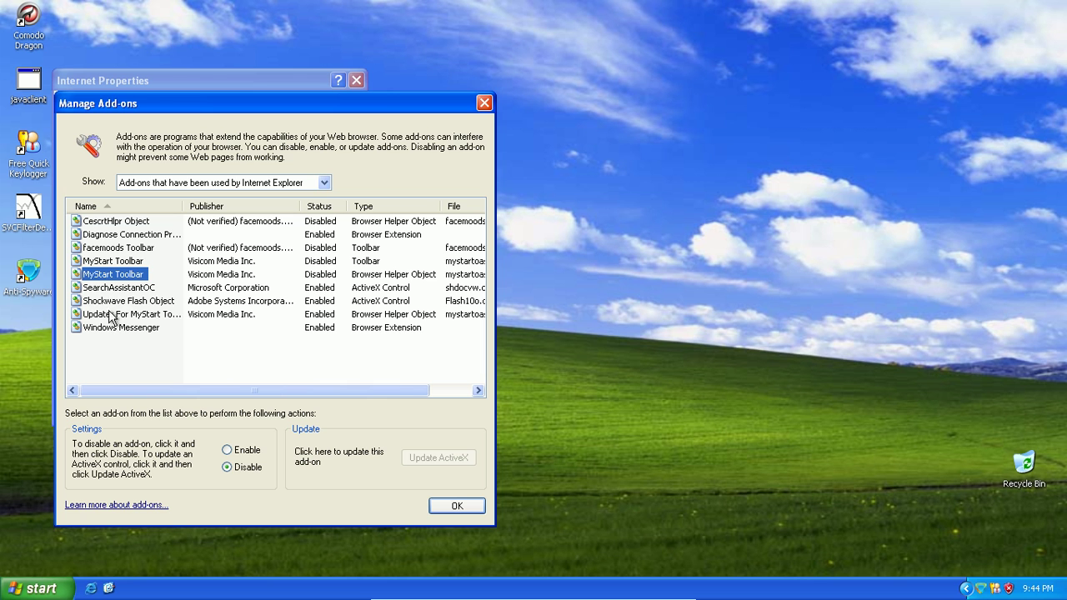
{"action": "left_click", "coordinate": [111, 314]}
{"action": "left_click", "coordinate": [228, 468]}
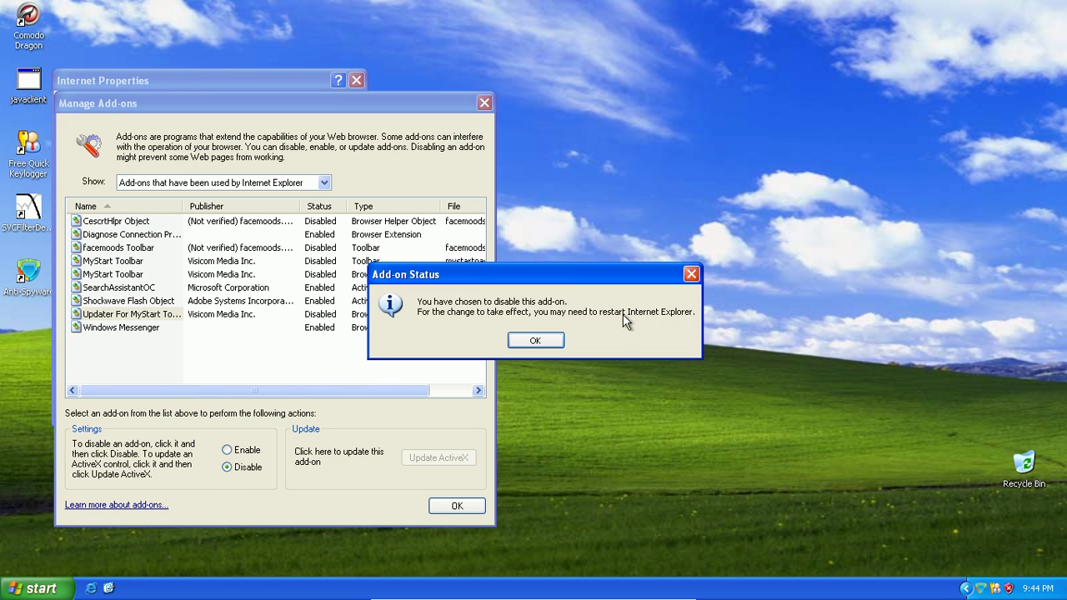
{"action": "left_click", "coordinate": [541, 341]}
{"action": "left_click", "coordinate": [319, 207]}
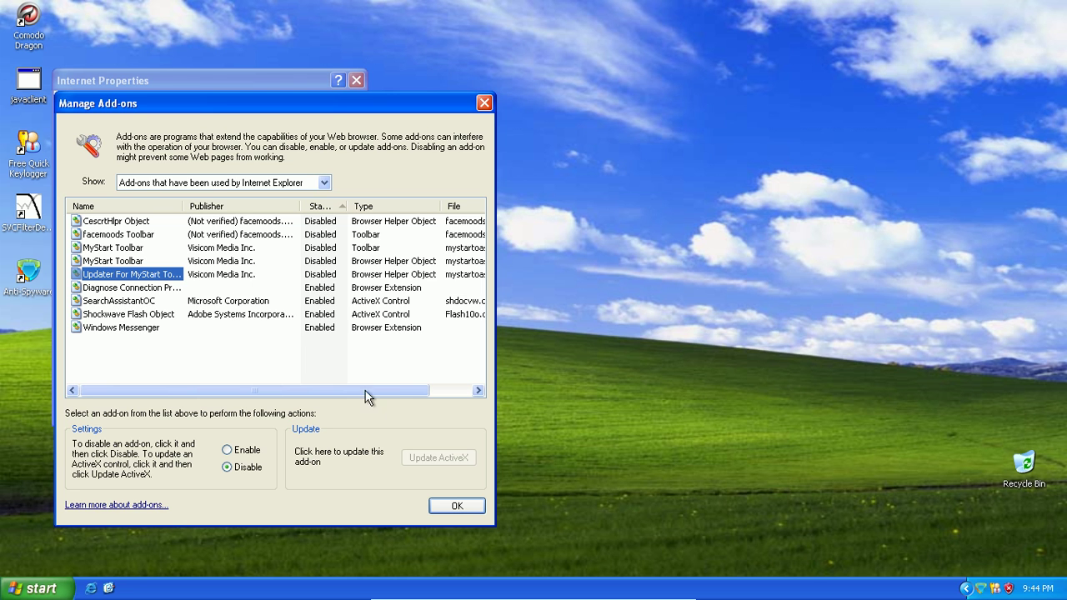
{"action": "left_click", "coordinate": [457, 507]}
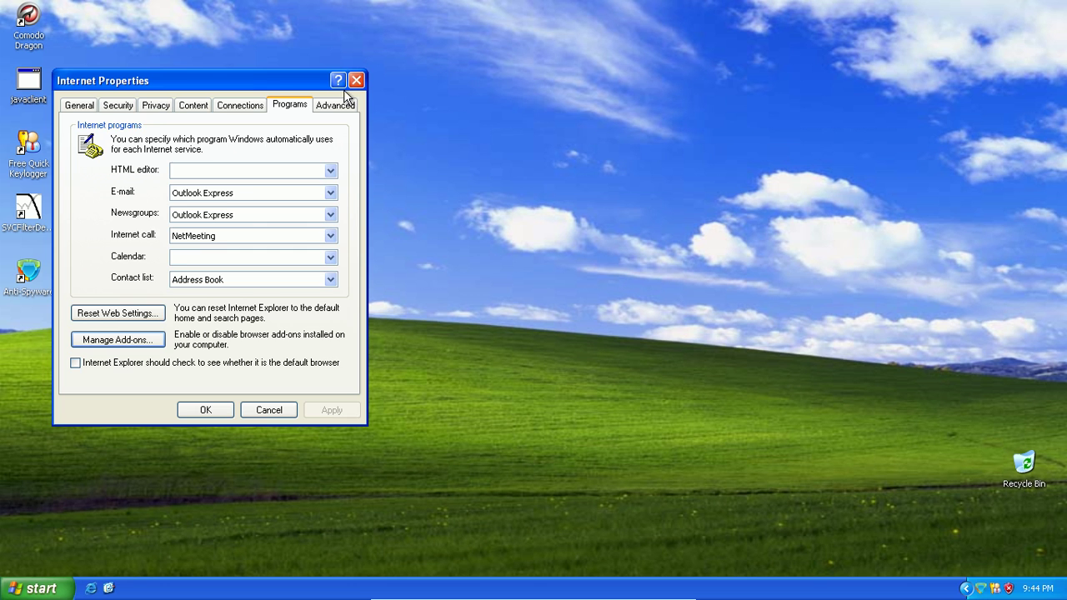
{"action": "left_click", "coordinate": [75, 105]}
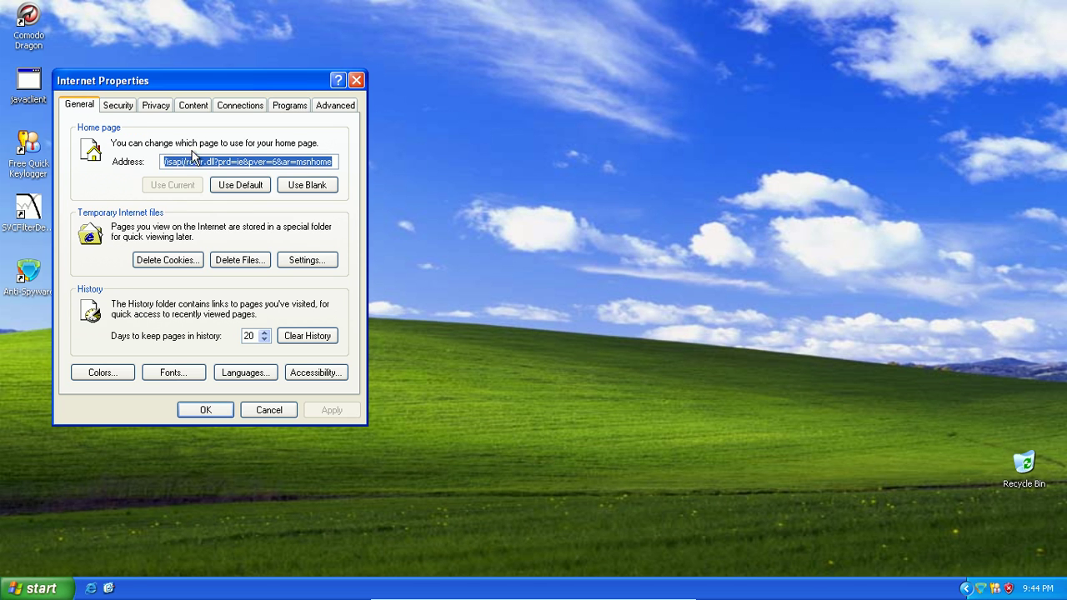
{"action": "type", "text": "go"}
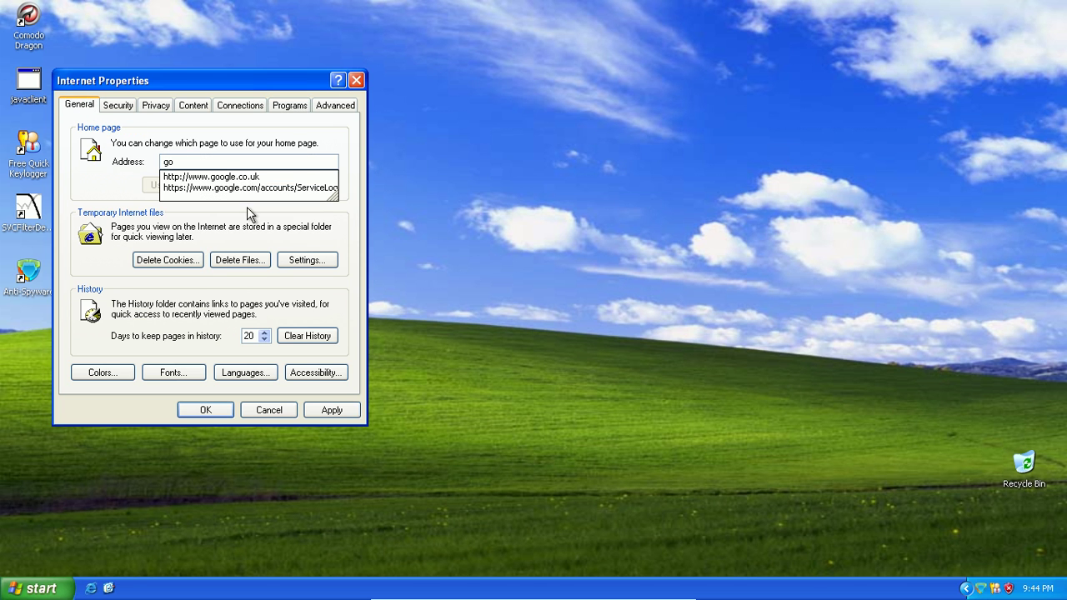
{"action": "left_click", "coordinate": [223, 178]}
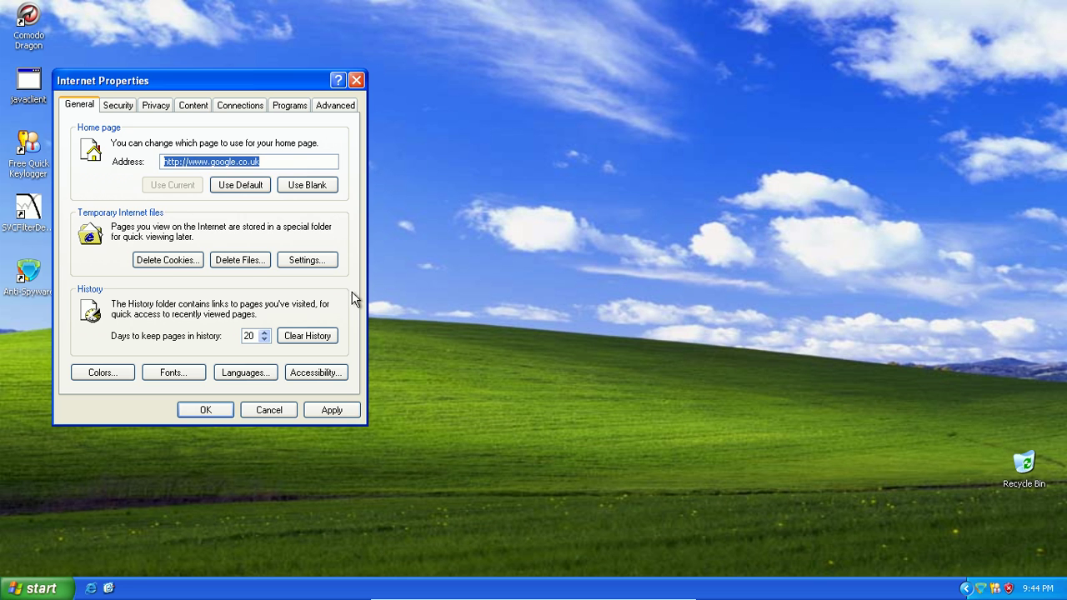
{"action": "left_click", "coordinate": [354, 410]}
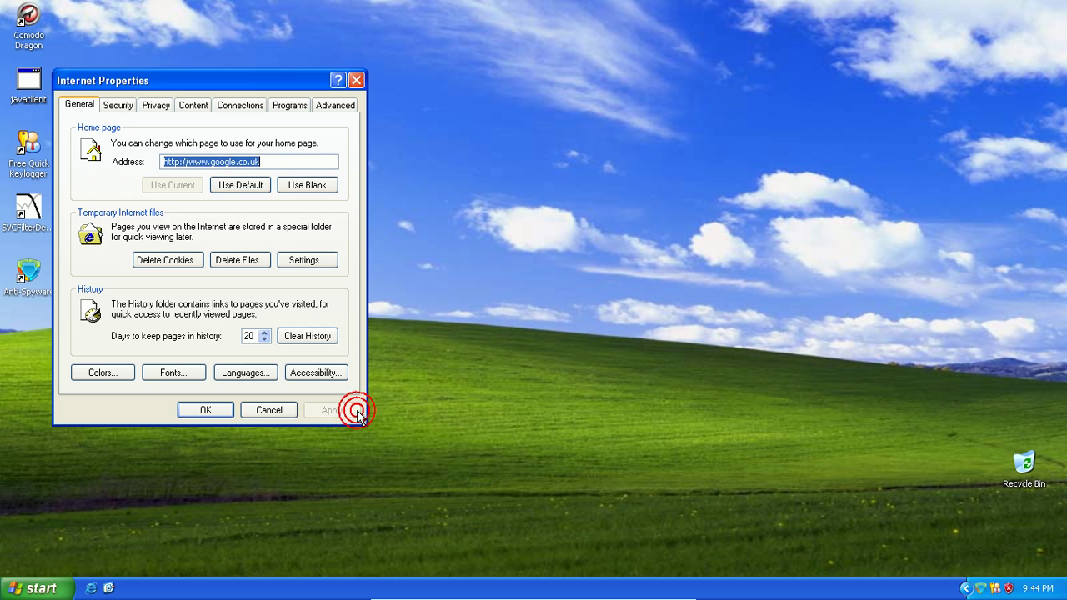
{"action": "left_click", "coordinate": [222, 411]}
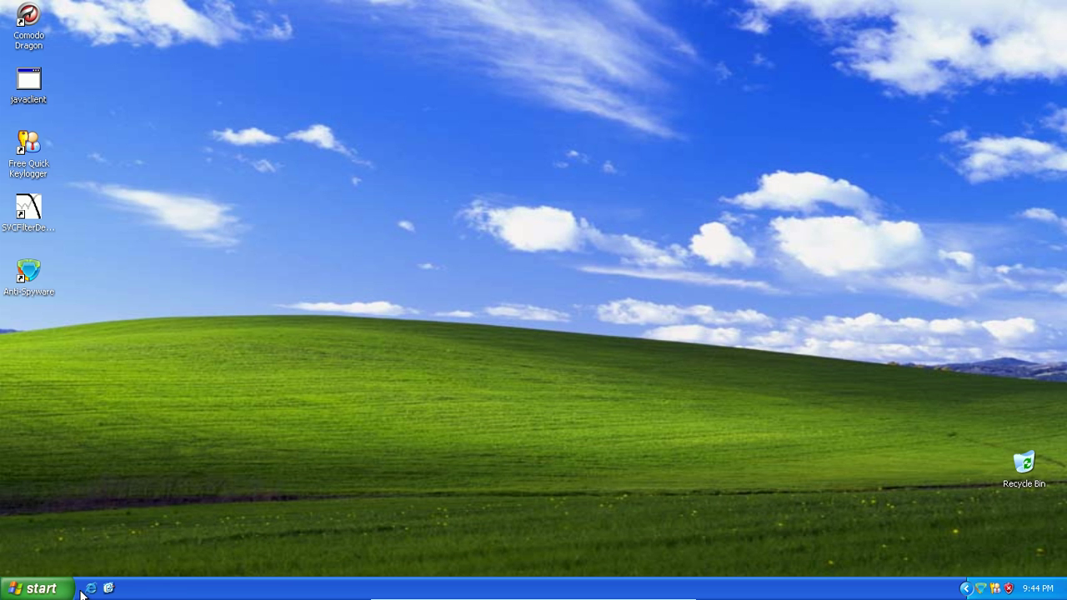
Step: Sort the Task Manager processes by image name and launch Internet Explorer to check its IEXPLORE.EXE process
{"action": "right_click", "coordinate": [152, 587]}
{"action": "left_click", "coordinate": [242, 546]}
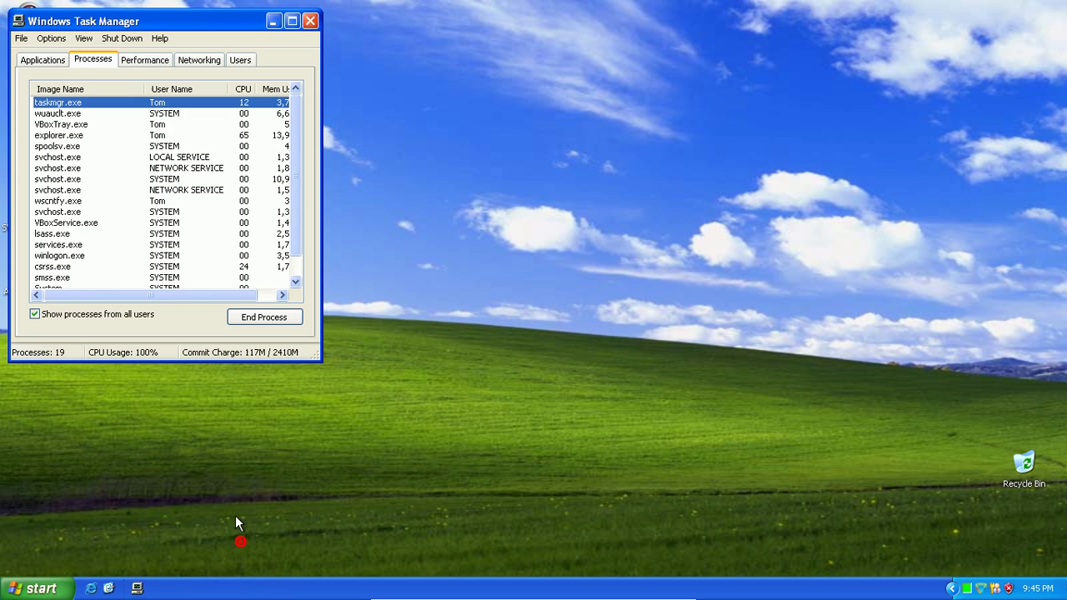
{"action": "left_click", "coordinate": [115, 87]}
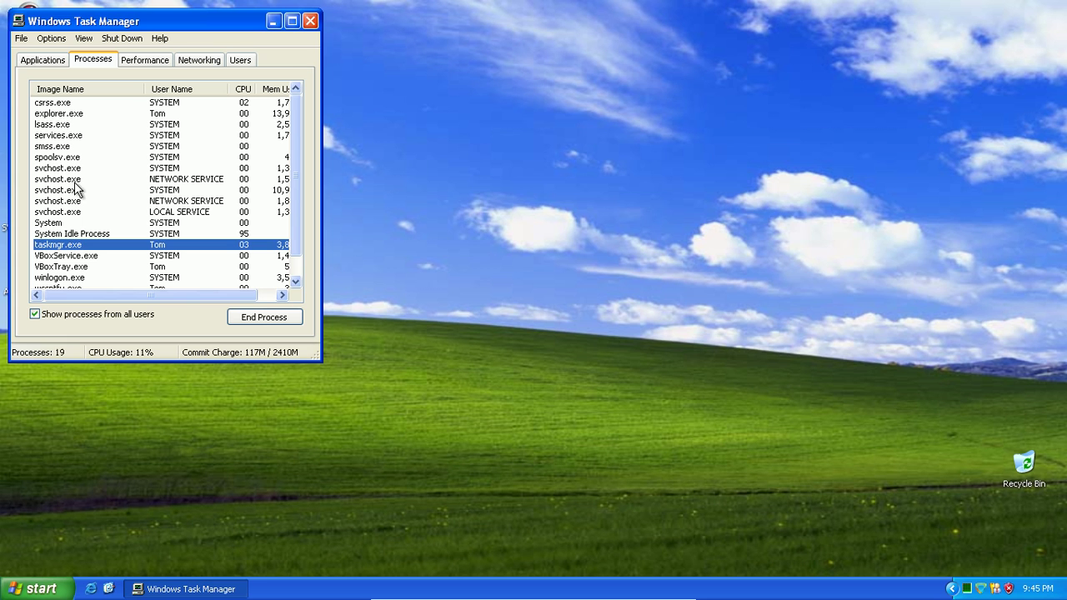
{"action": "left_click", "coordinate": [92, 589]}
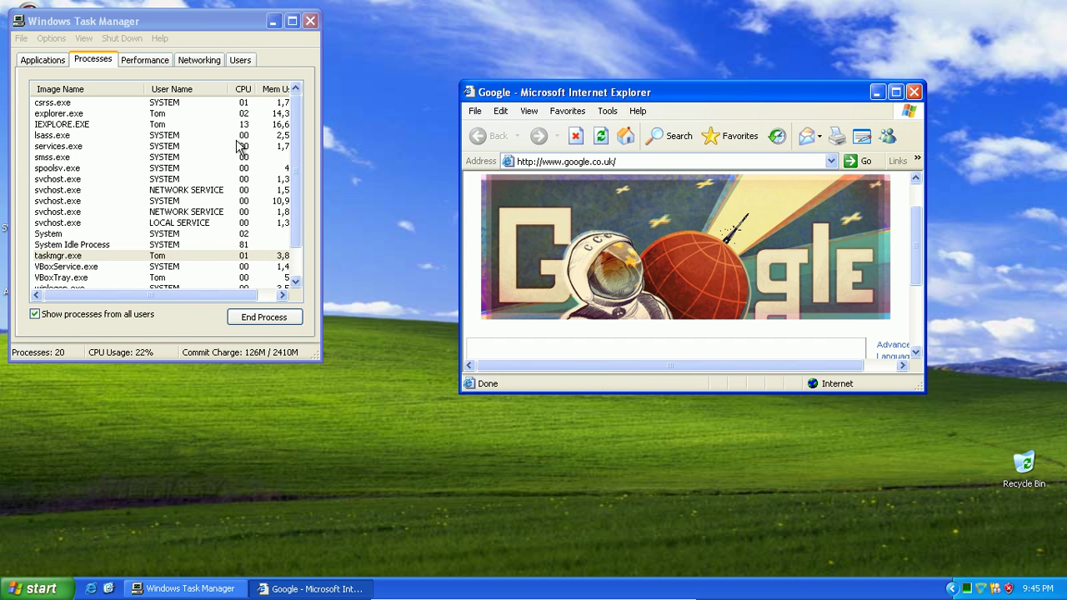
{"action": "left_click", "coordinate": [247, 124]}
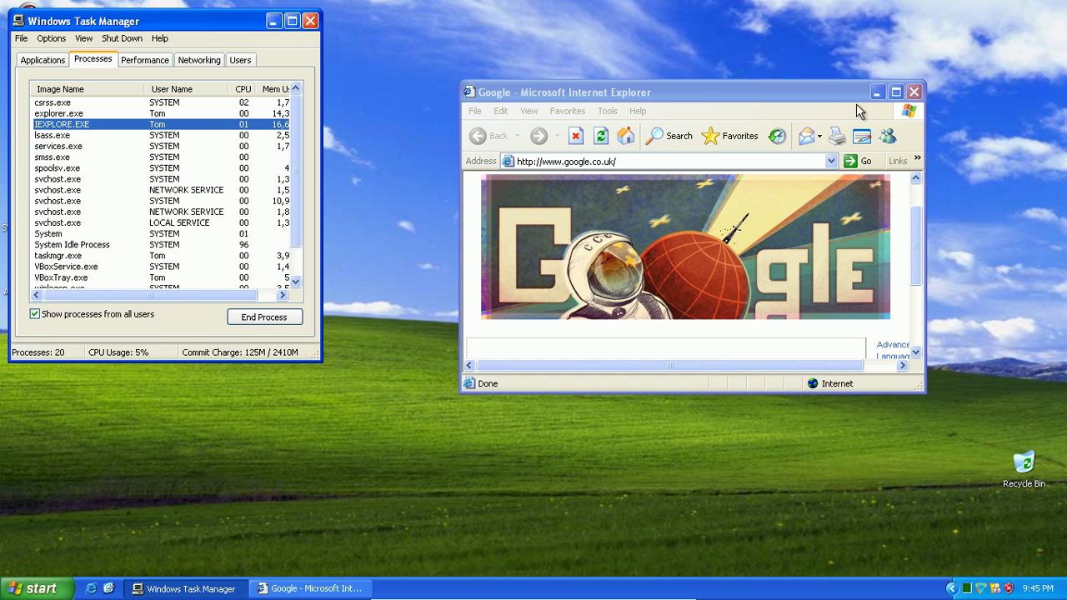
Step: Maximize the browser with Task Manager minimized and go to ccleaner.com
{"action": "left_click", "coordinate": [895, 92]}
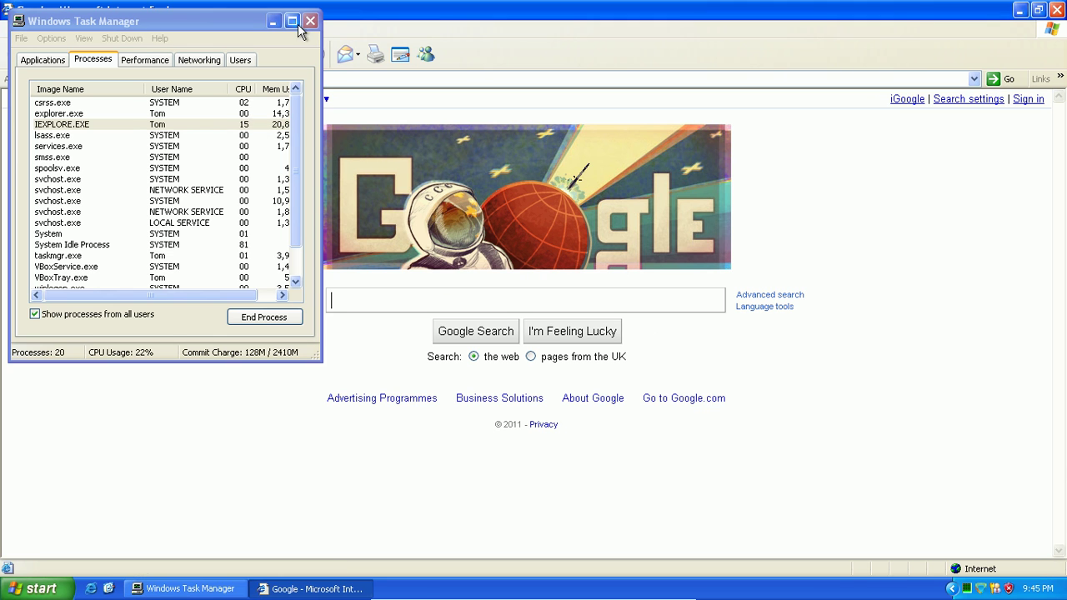
{"action": "left_click", "coordinate": [275, 22]}
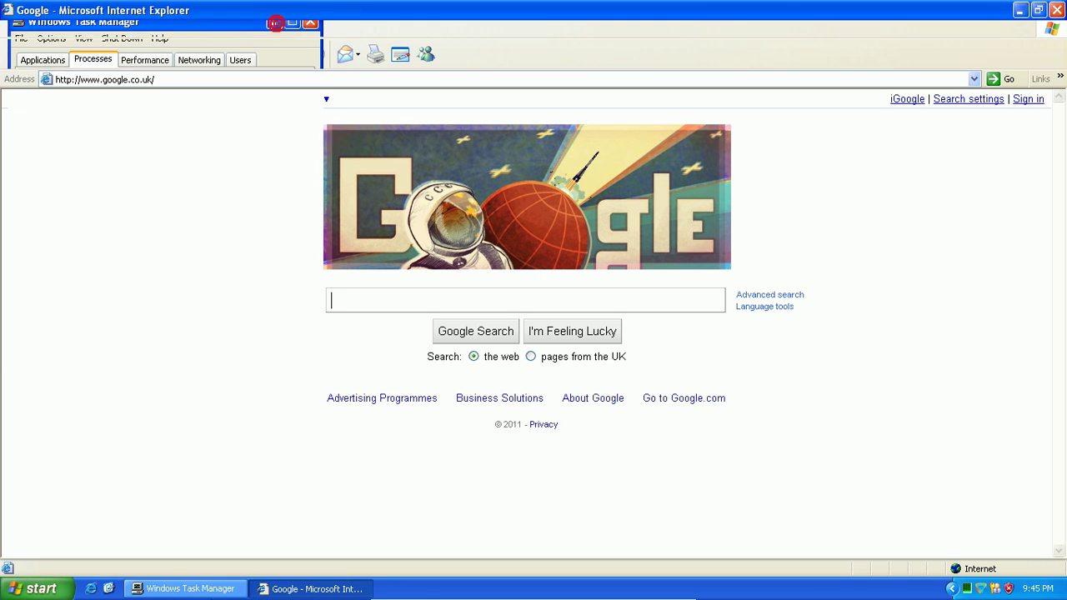
{"action": "left_click", "coordinate": [115, 80]}
{"action": "type", "text": "cclea"}
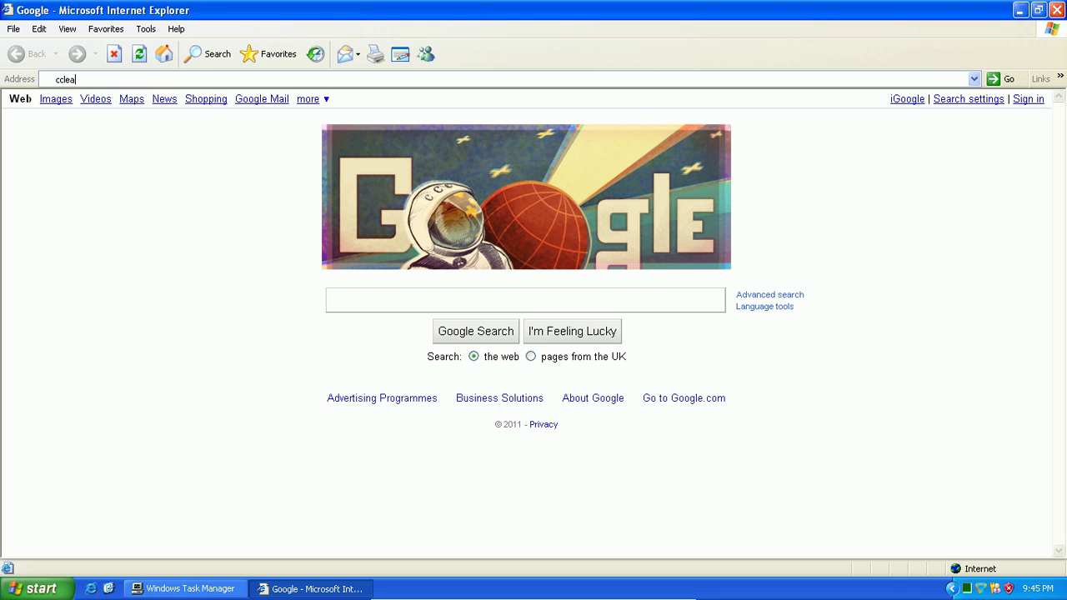
{"action": "type", "text": "ner.com"}
{"action": "key", "text": "Return"}
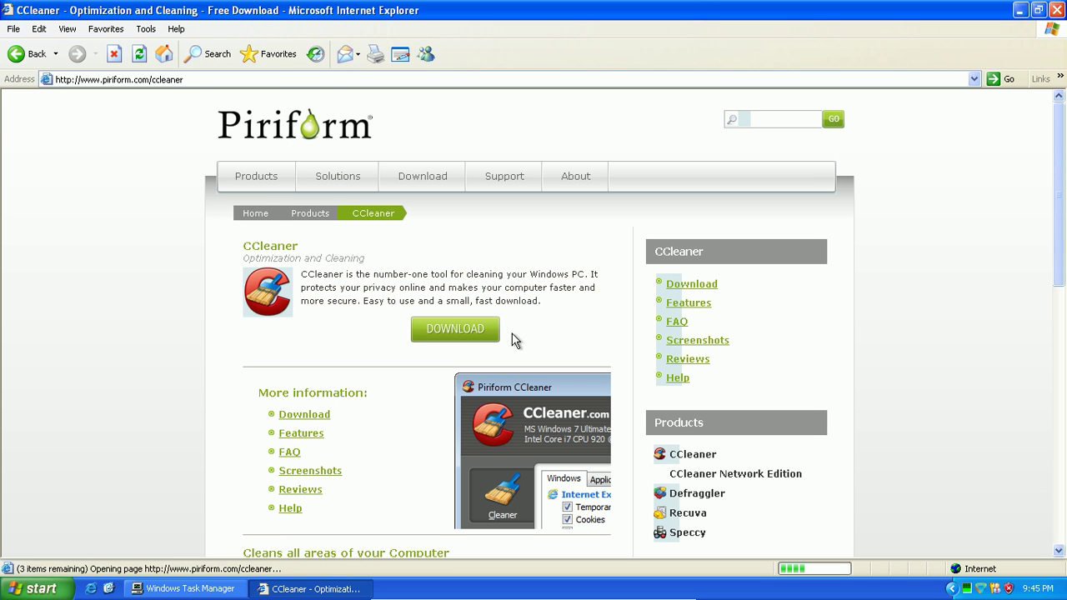
Step: Open the standard CCleaner download page from the Piriform site
{"action": "left_click", "coordinate": [467, 337]}
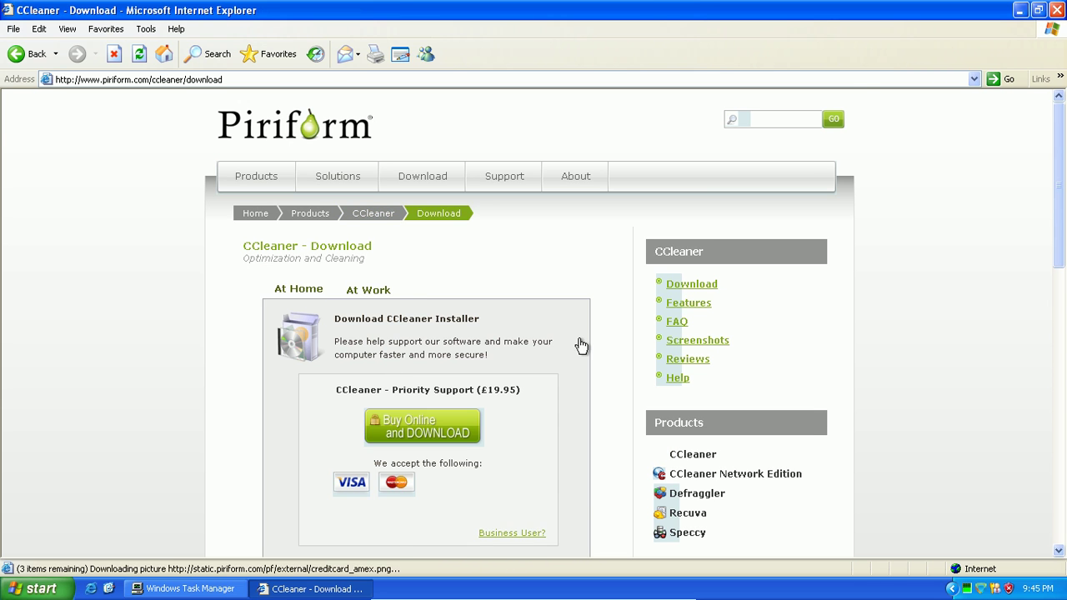
{"action": "scroll", "coordinate": [555, 434], "scroll_direction": "down", "scroll_amount": 5}
{"action": "left_click", "coordinate": [421, 420]}
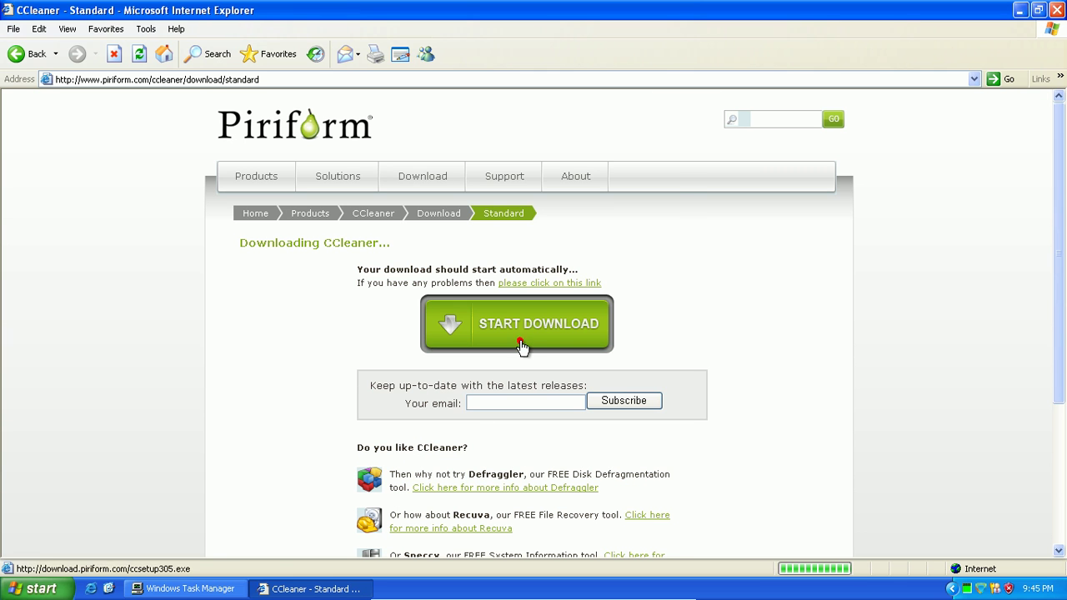
Step: Download ccsetup305.exe, dismiss the browser's blocked-download notice and run the installer
{"action": "left_click", "coordinate": [522, 347]}
{"action": "left_click", "coordinate": [505, 307]}
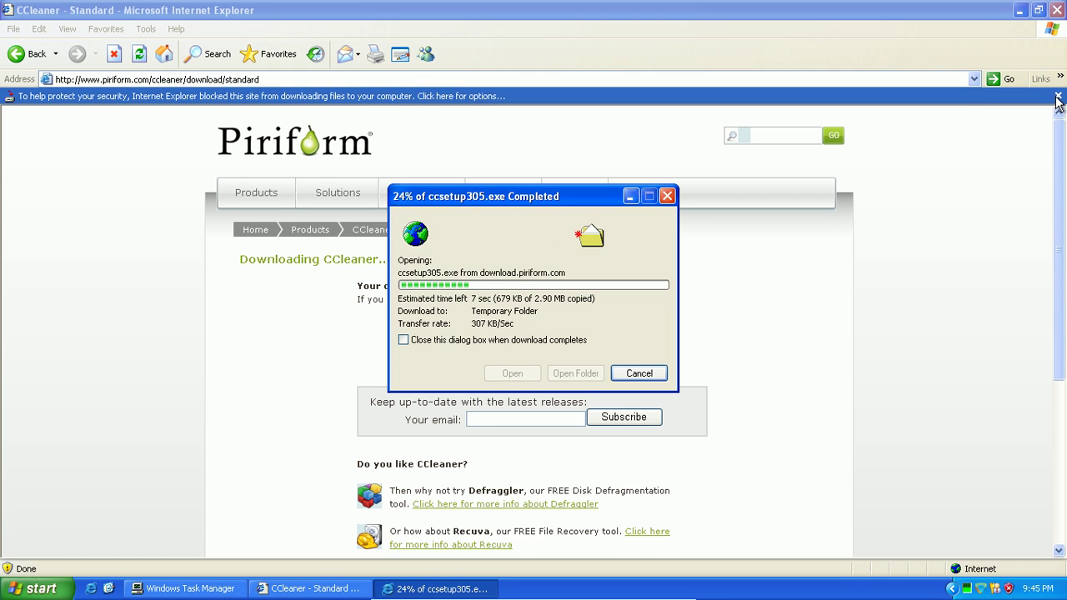
{"action": "left_click", "coordinate": [1058, 97]}
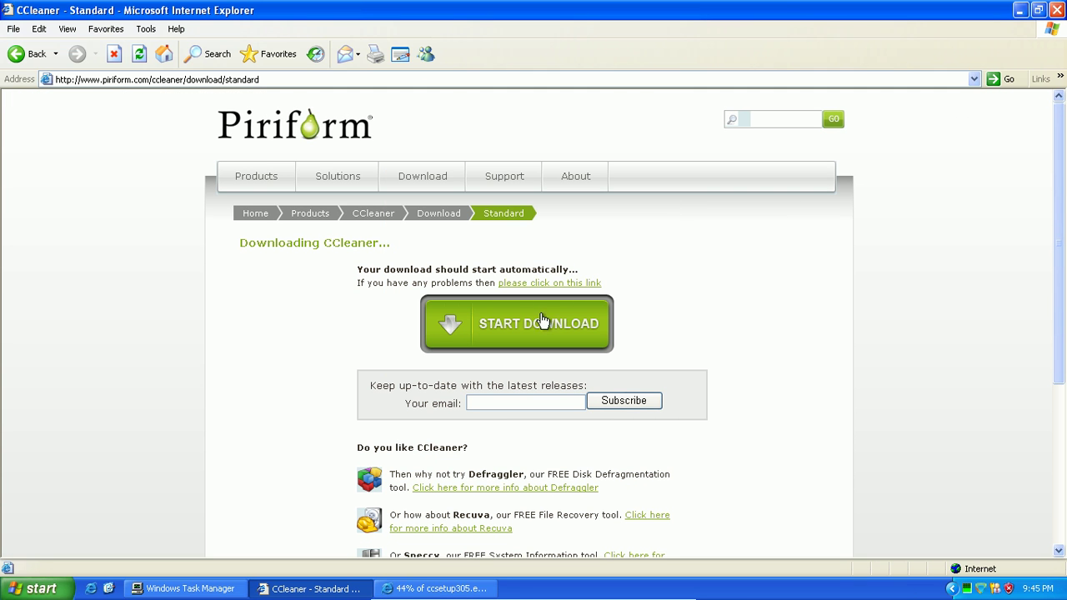
{"action": "left_click", "coordinate": [455, 578]}
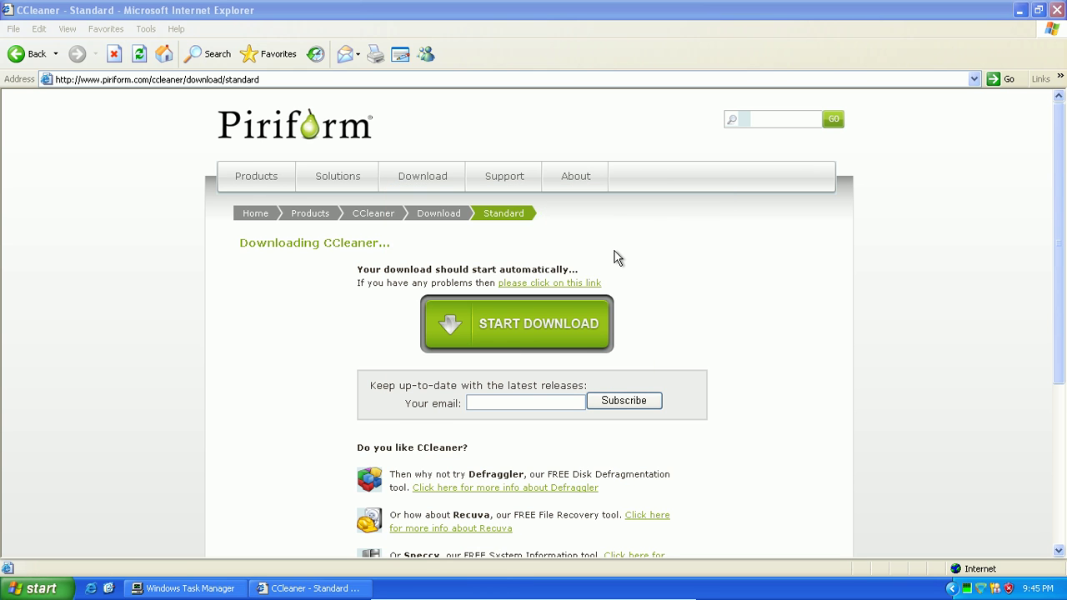
{"action": "left_click", "coordinate": [606, 298]}
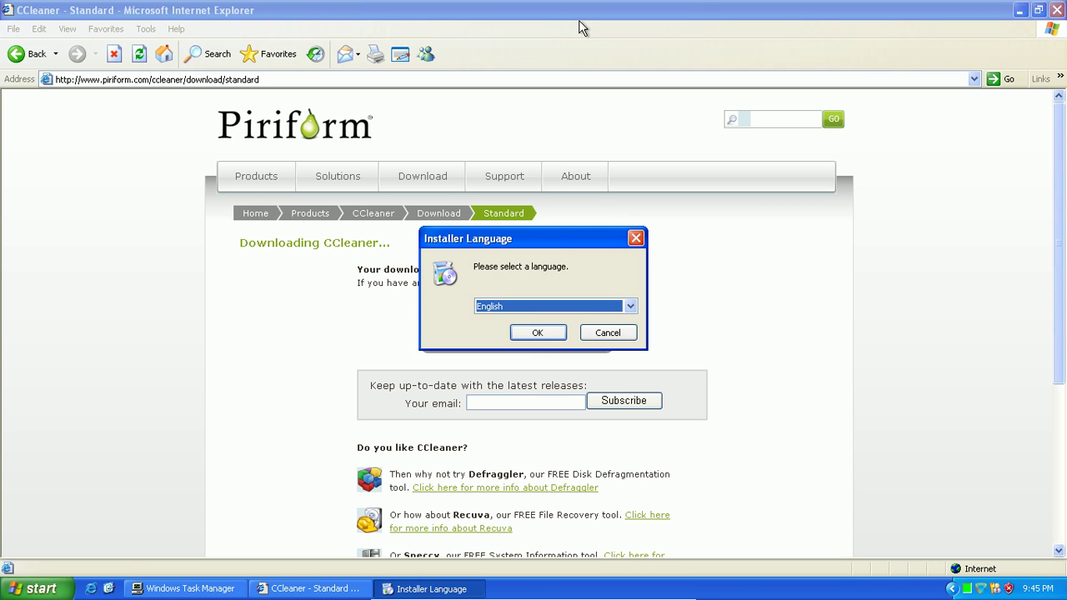
Step: Start the CCleaner v3.05 setup in English, accept its license agreement and proceed through the install options
{"action": "left_click", "coordinate": [535, 334]}
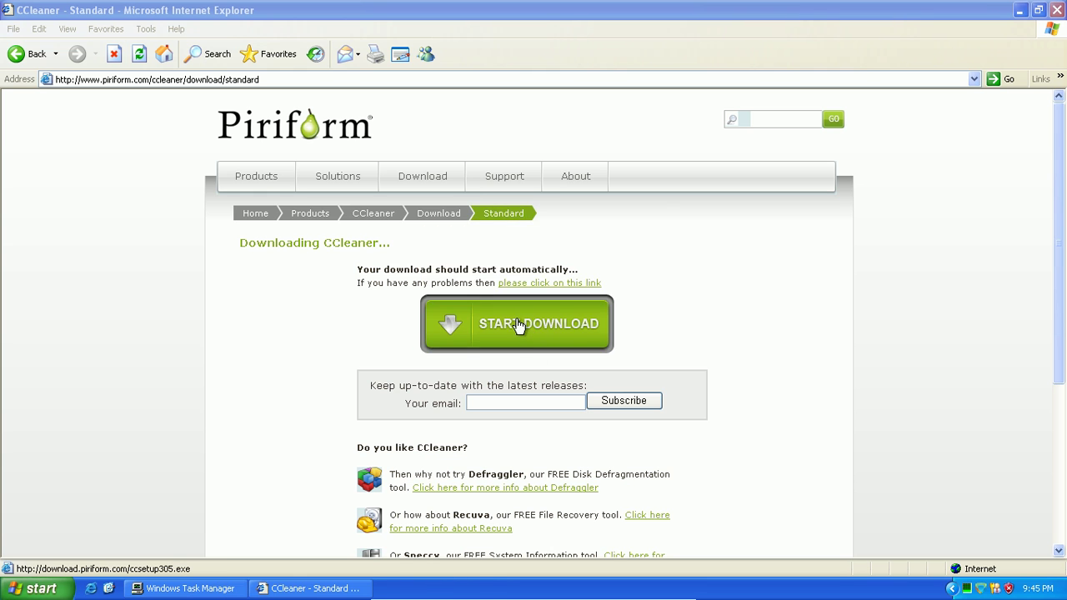
{"action": "left_click", "coordinate": [606, 417]}
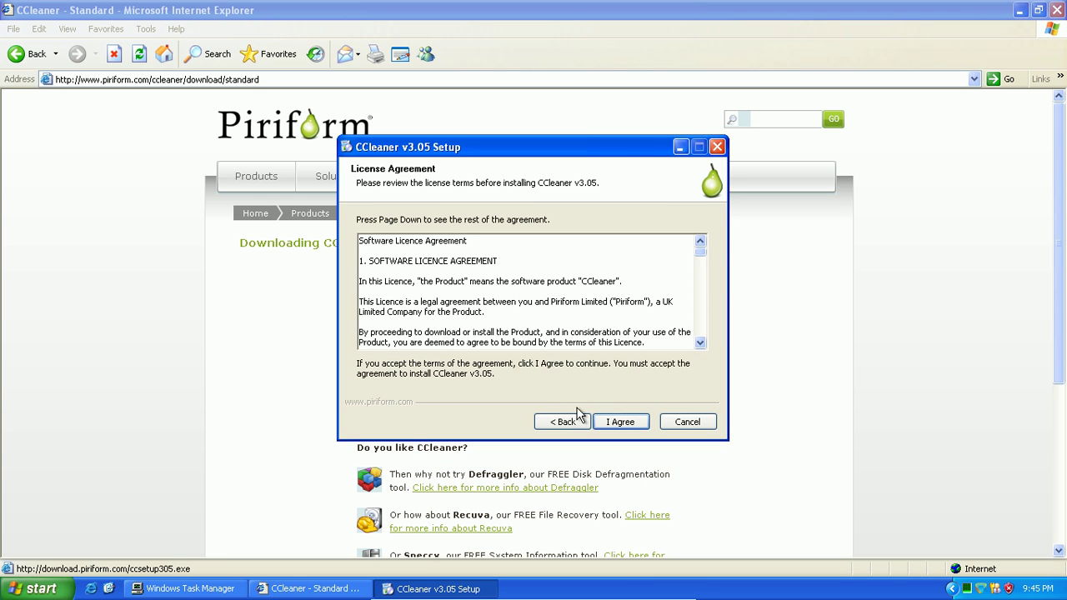
{"action": "left_click", "coordinate": [608, 422]}
{"action": "left_click", "coordinate": [435, 273]}
{"action": "left_click", "coordinate": [624, 425]}
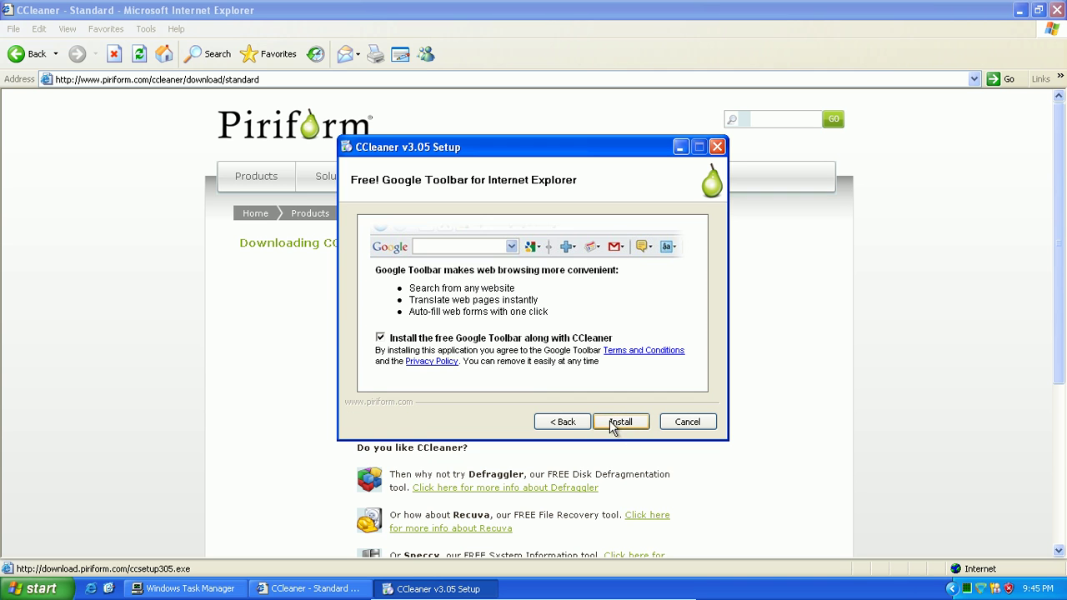
Step: Install CCleaner without the free Google Toolbar, finish the setup wizard and close CCleaner
{"action": "left_click", "coordinate": [502, 339]}
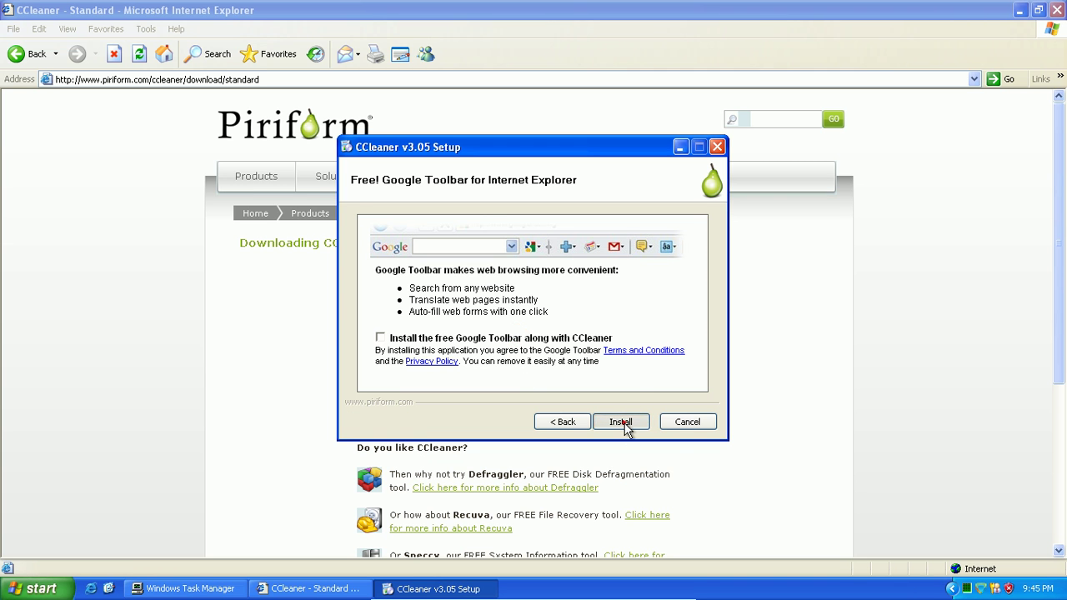
{"action": "left_click", "coordinate": [624, 422]}
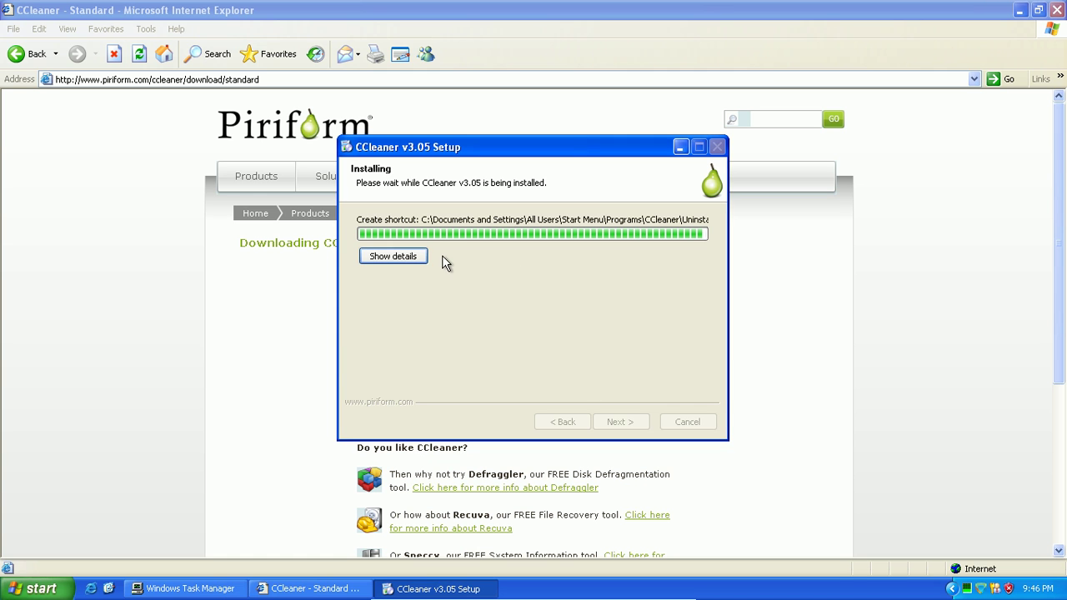
{"action": "left_click", "coordinate": [632, 421]}
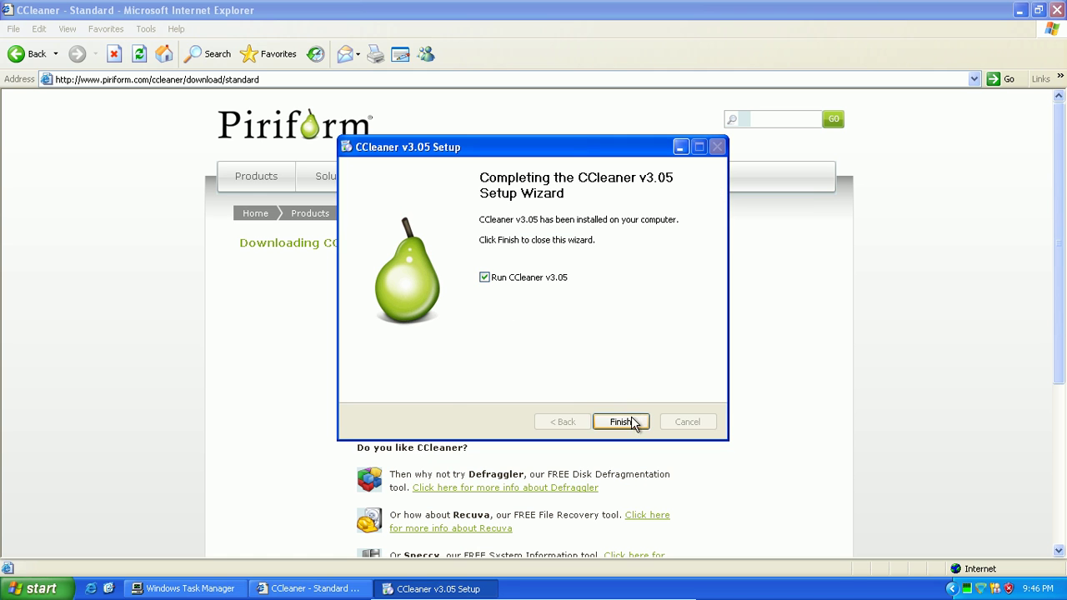
{"action": "left_click", "coordinate": [608, 337]}
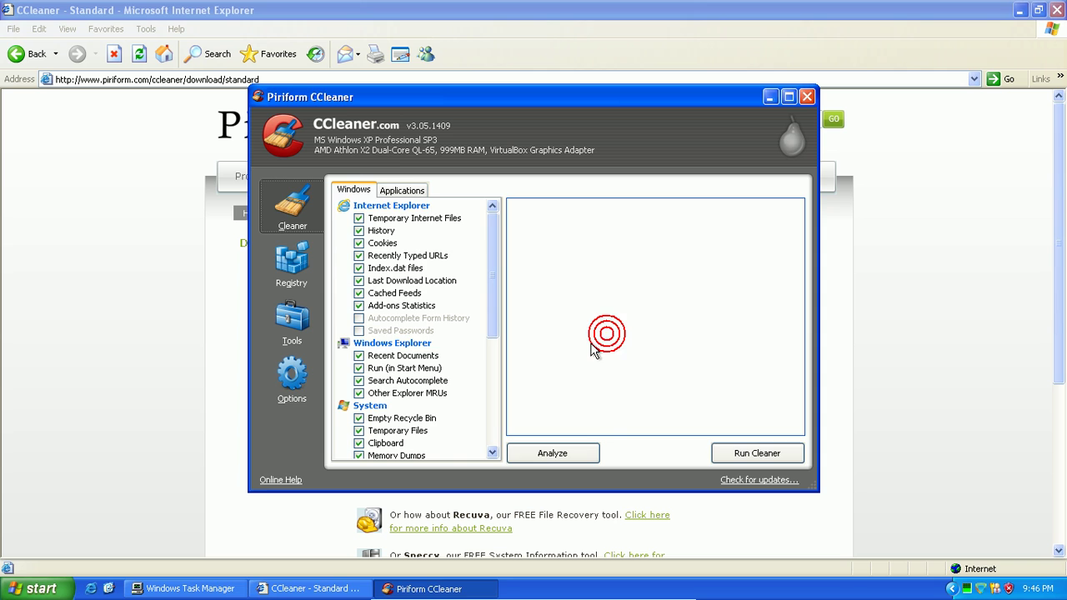
{"action": "left_click", "coordinate": [807, 94]}
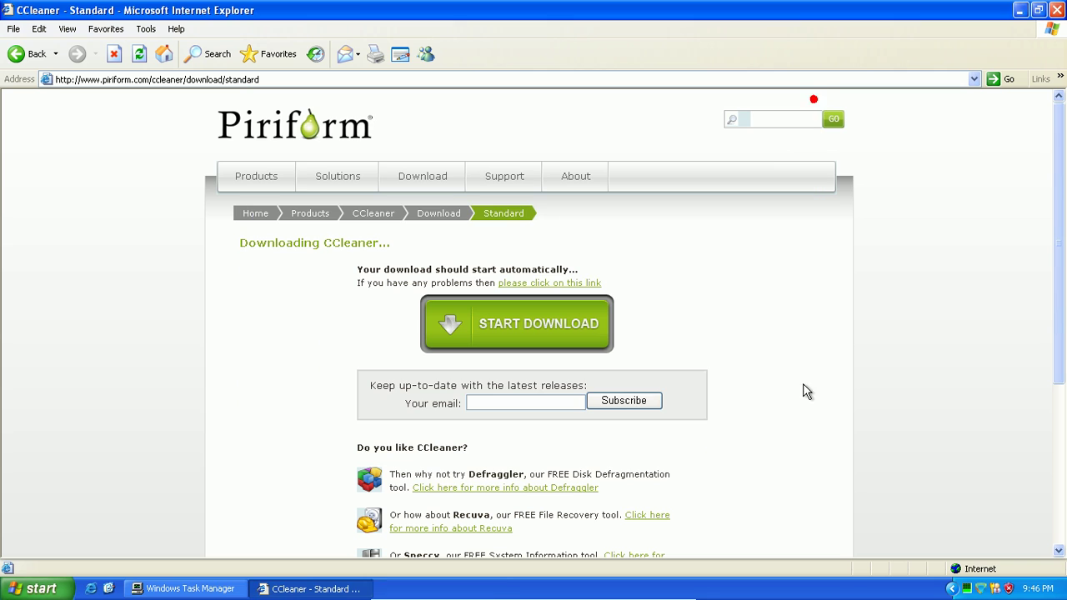
Step: Go to free.antivirus.com/hijackthis in the browser
{"action": "left_click", "coordinate": [126, 80]}
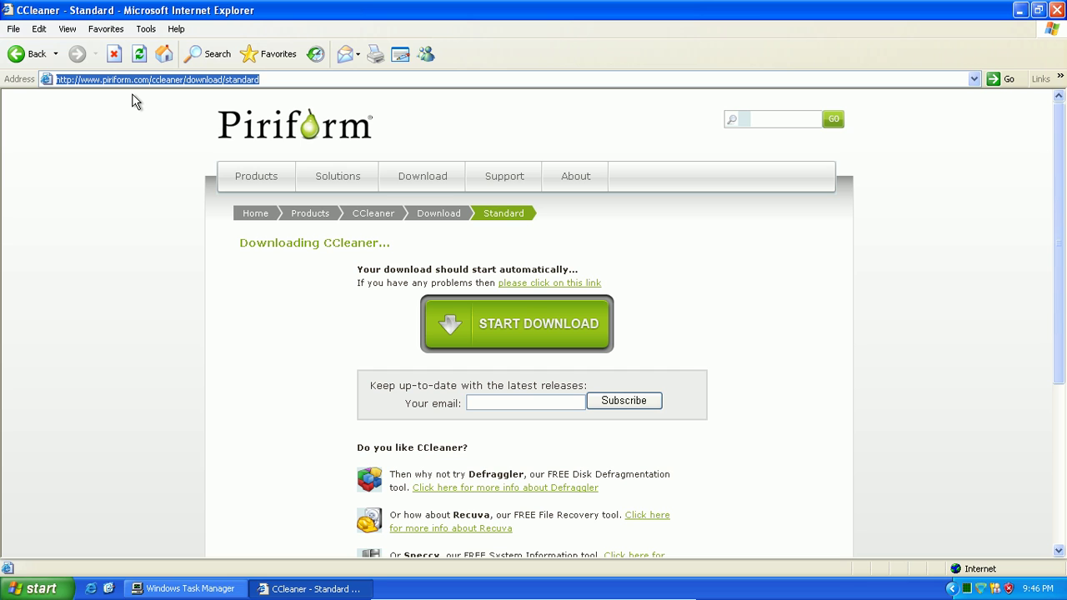
{"action": "type", "text": "free.antivirus."}
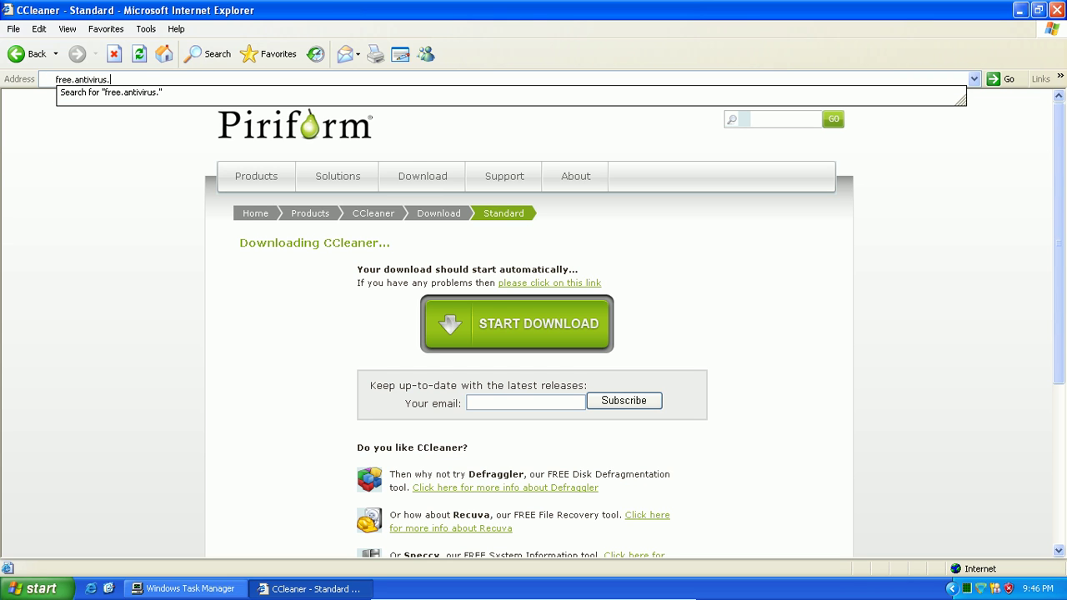
{"action": "type", "text": "com/hijackth"}
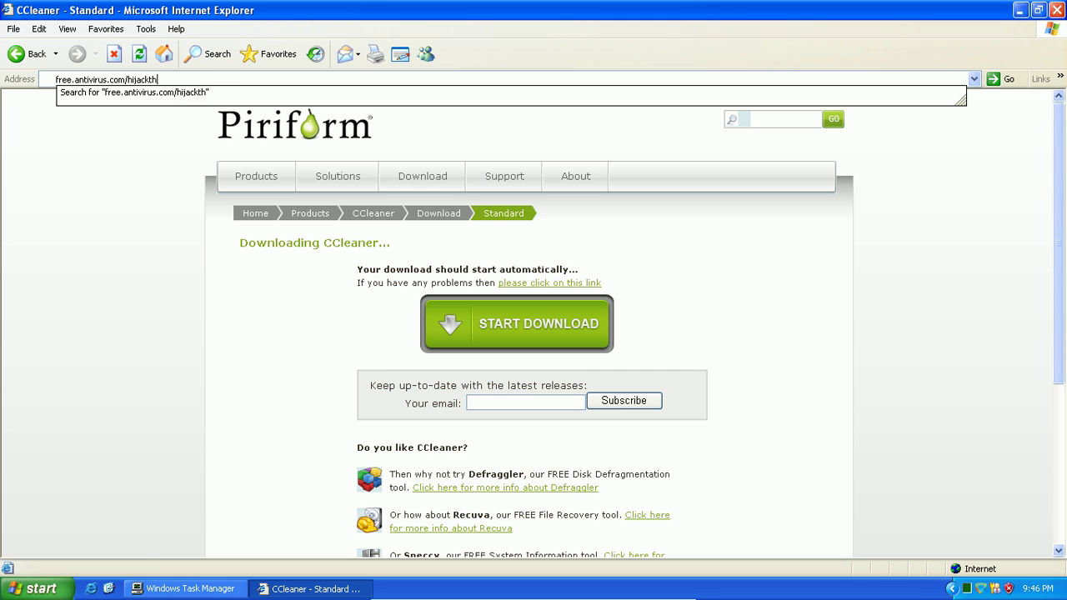
{"action": "type", "text": "is"}
{"action": "key", "text": "Return"}
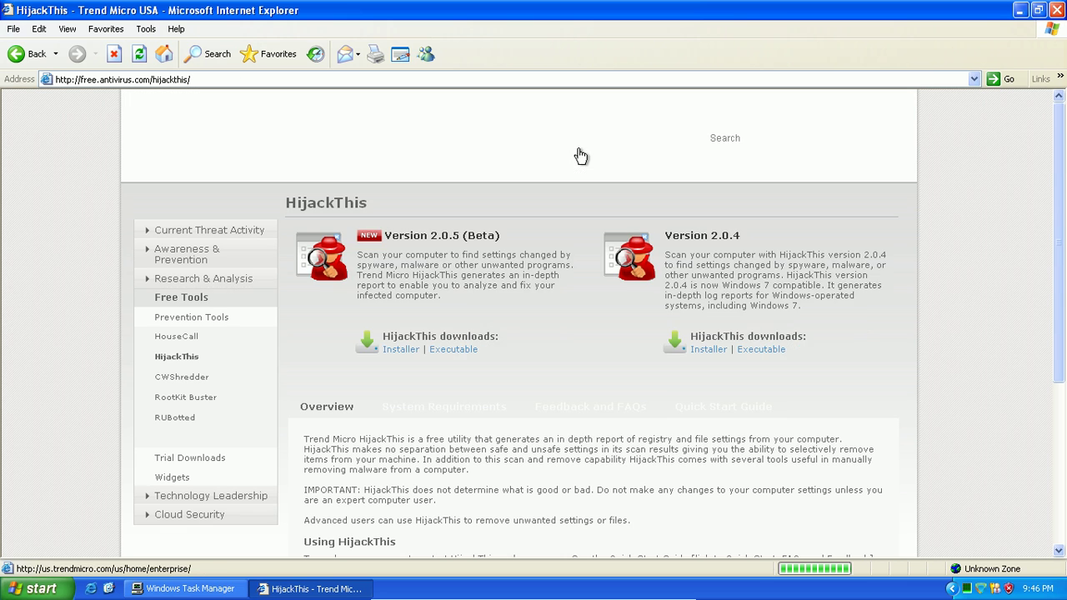
Step: Download the HijackThis version 2.0.4 installer, HiJackThis.msi, and run it
{"action": "left_click", "coordinate": [709, 350]}
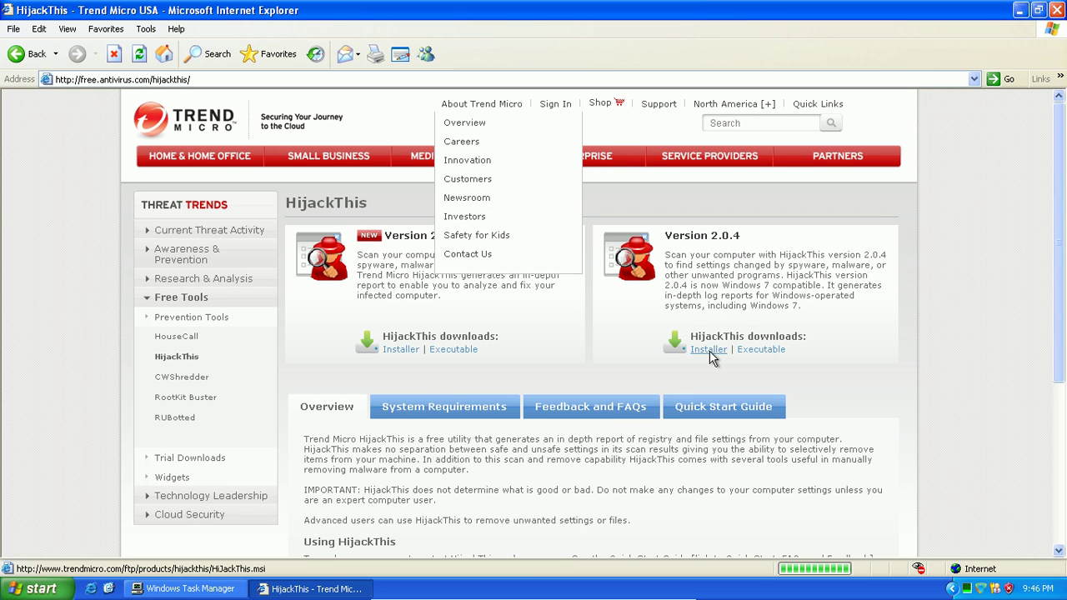
{"action": "left_click", "coordinate": [510, 308]}
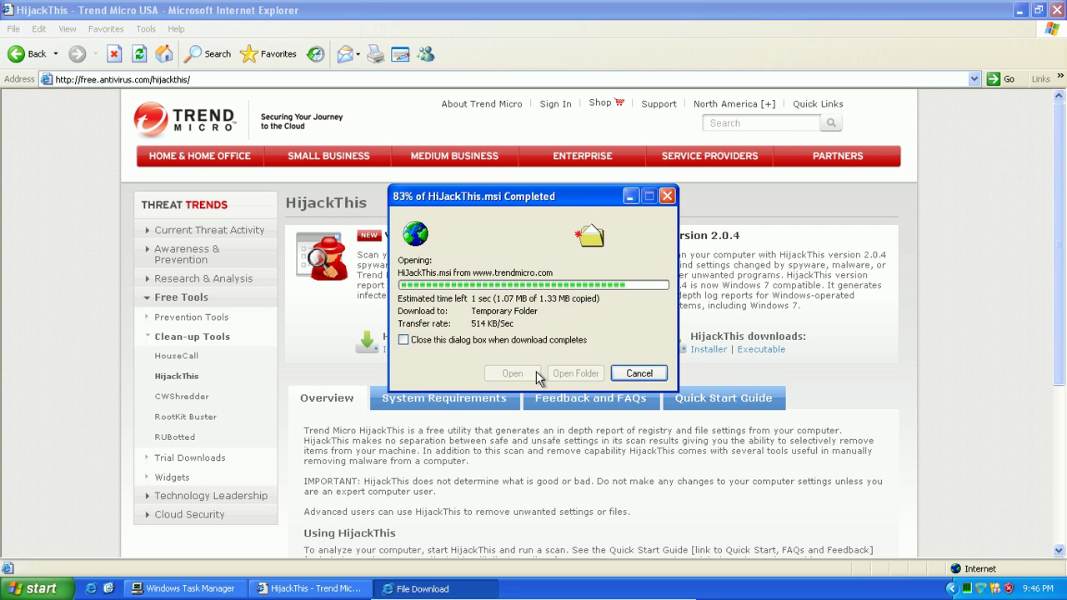
{"action": "left_click", "coordinate": [594, 316]}
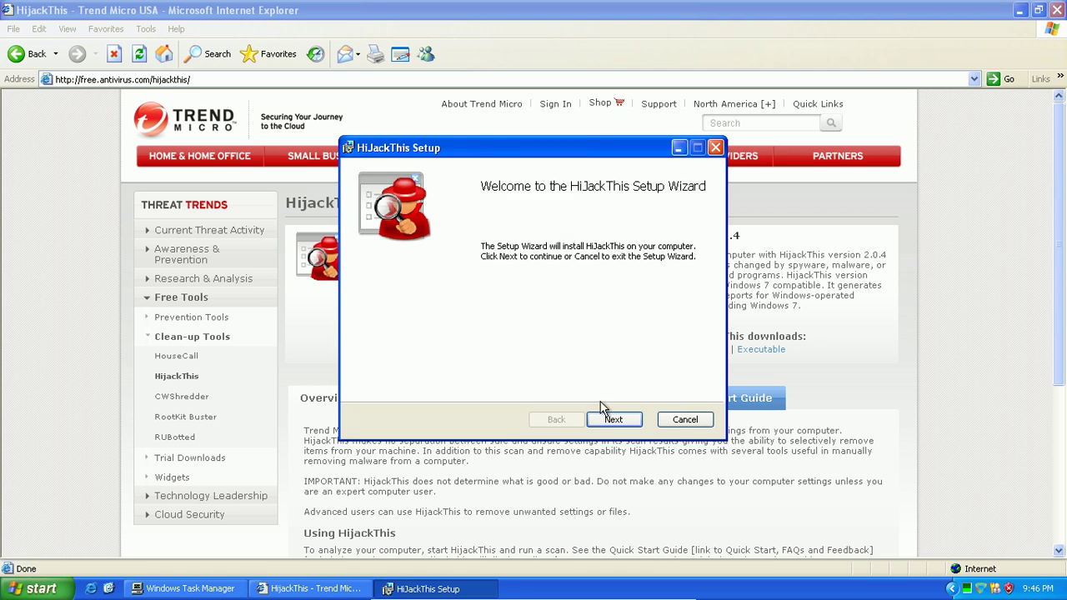
Step: Install HiJackThis in the default C:\Program Files\ folder and finish its setup wizard
{"action": "left_click", "coordinate": [613, 418]}
{"action": "left_click", "coordinate": [541, 383]}
{"action": "left_click", "coordinate": [596, 418]}
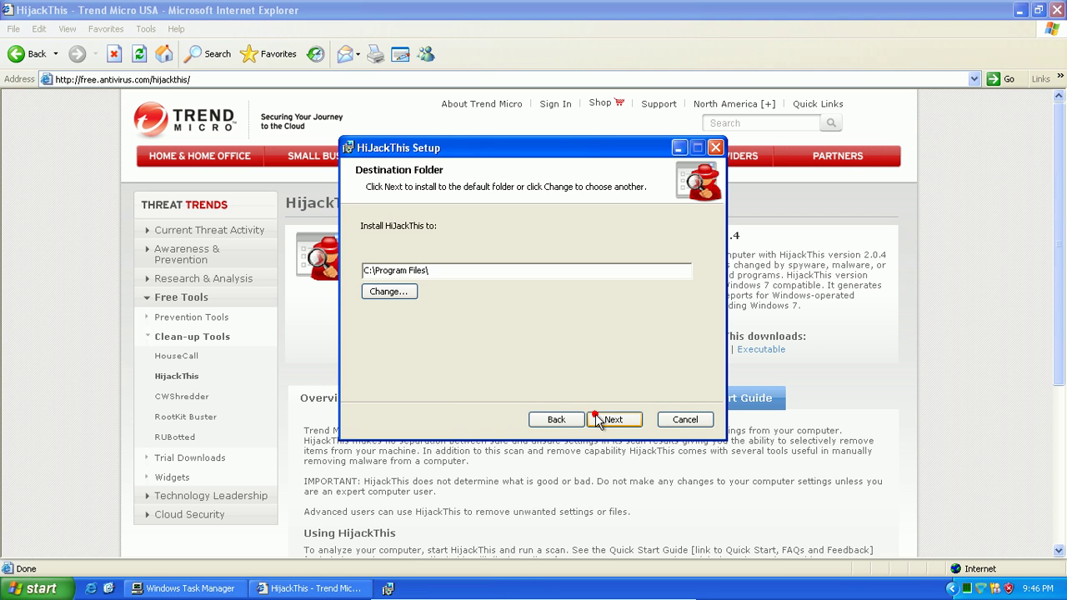
{"action": "left_click", "coordinate": [596, 418]}
{"action": "left_click", "coordinate": [597, 420]}
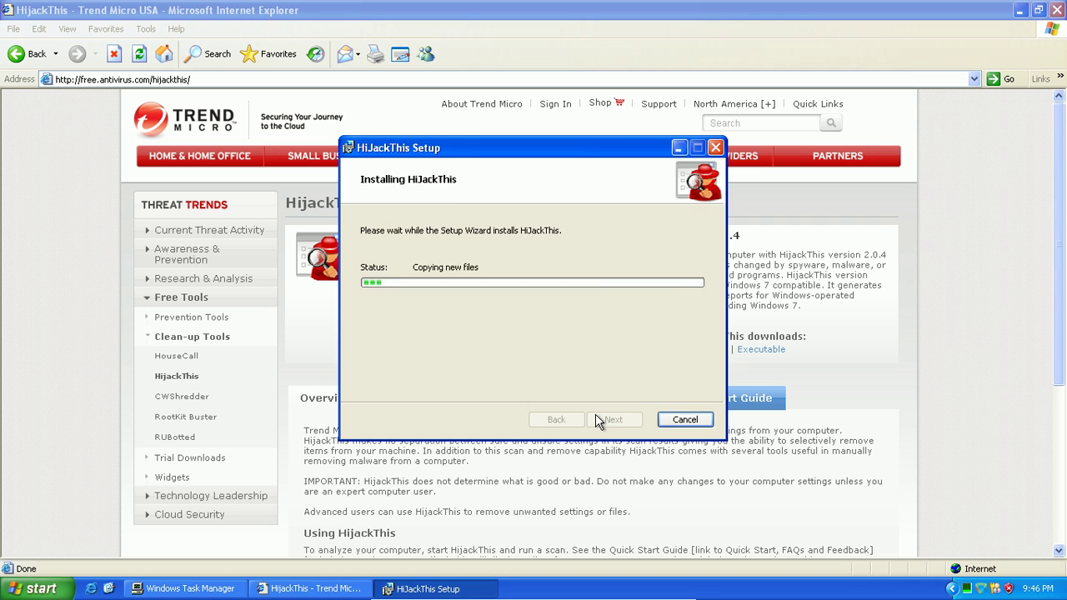
{"action": "left_click", "coordinate": [596, 418]}
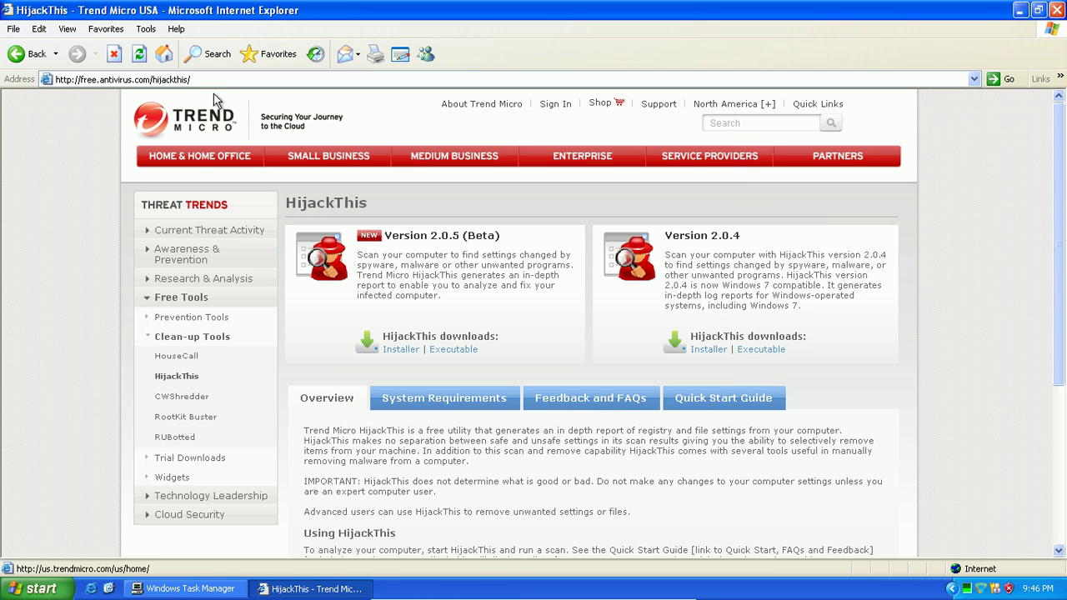
Step: Go to freefixer.com in the browser
{"action": "left_click", "coordinate": [190, 82]}
{"action": "type", "text": "free"}
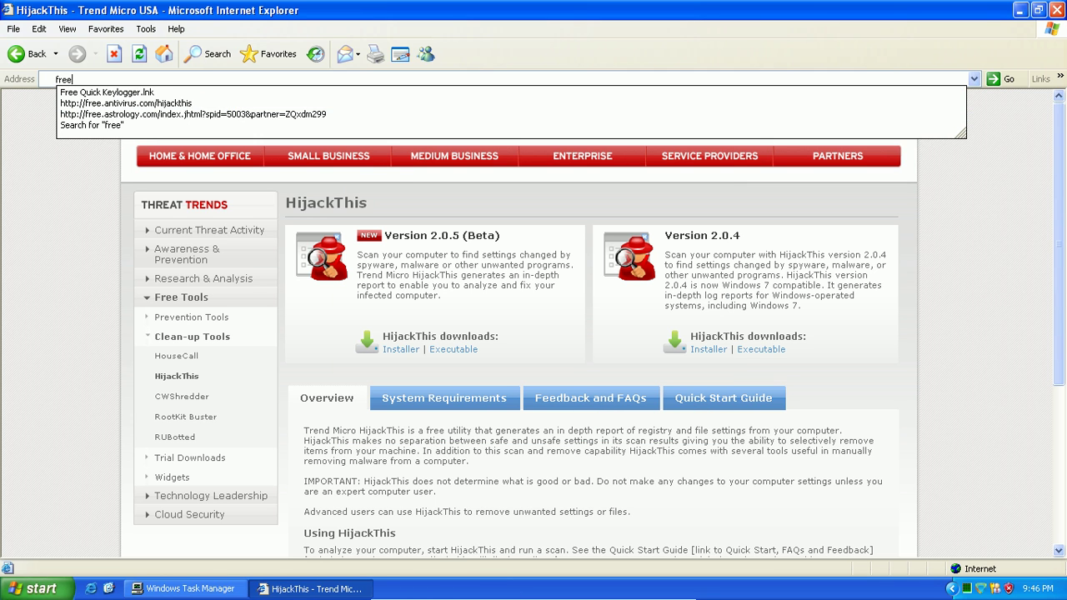
{"action": "type", "text": "fixer.com"}
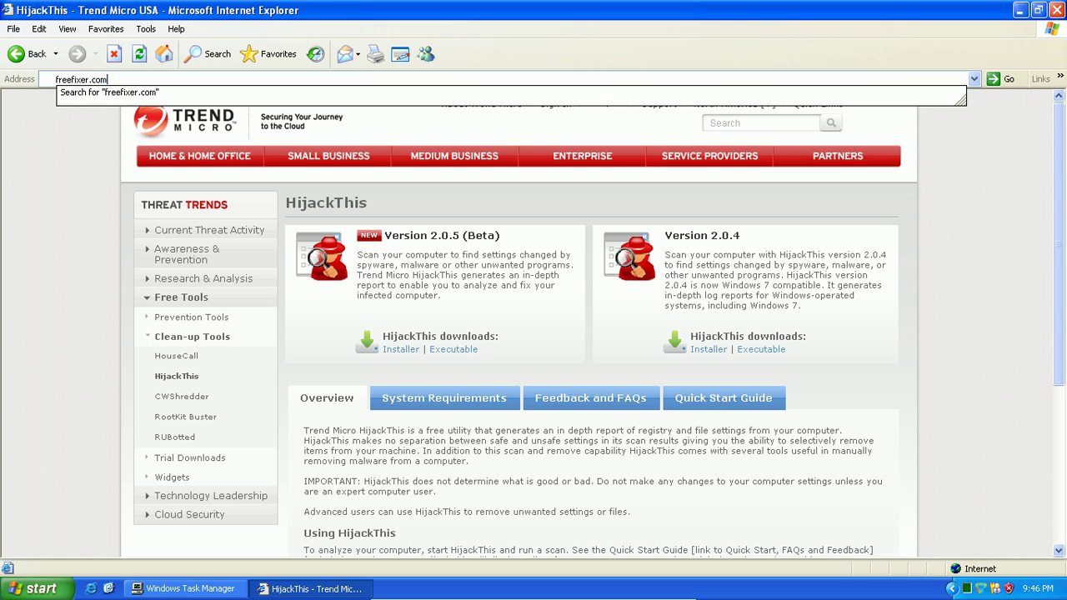
{"action": "key", "text": "Return"}
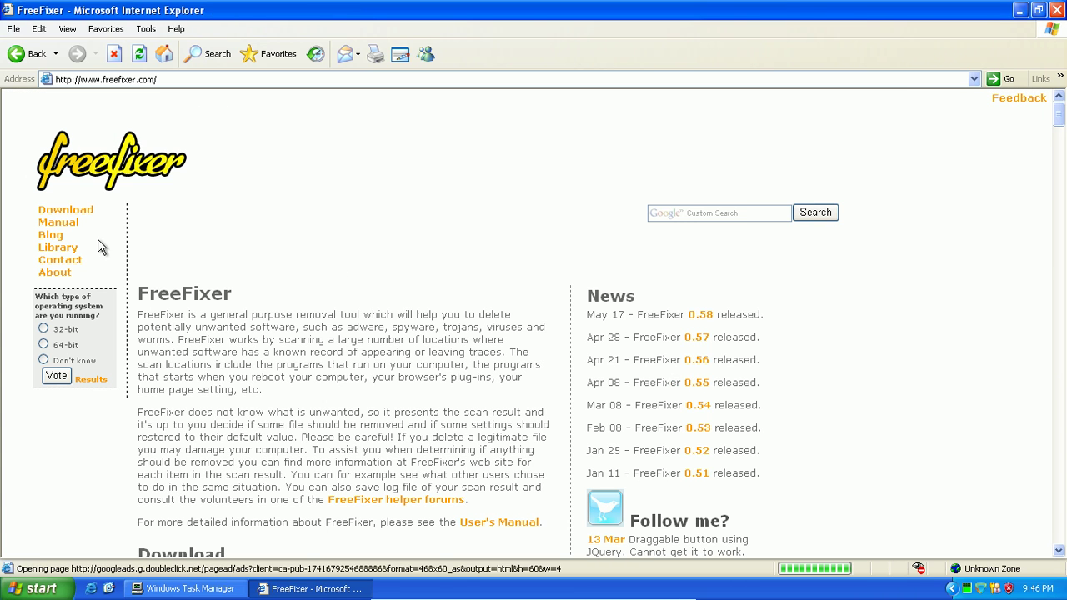
Step: Download freefixersetup.exe from the Freefixer.com link on the site's download page and run it
{"action": "left_click", "coordinate": [78, 213]}
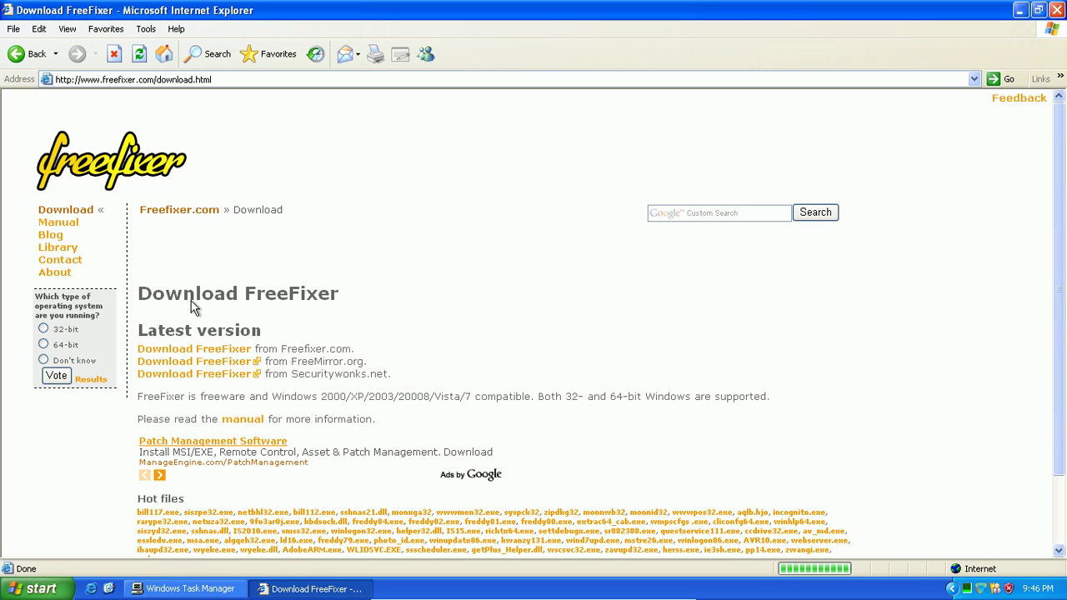
{"action": "left_click", "coordinate": [191, 350]}
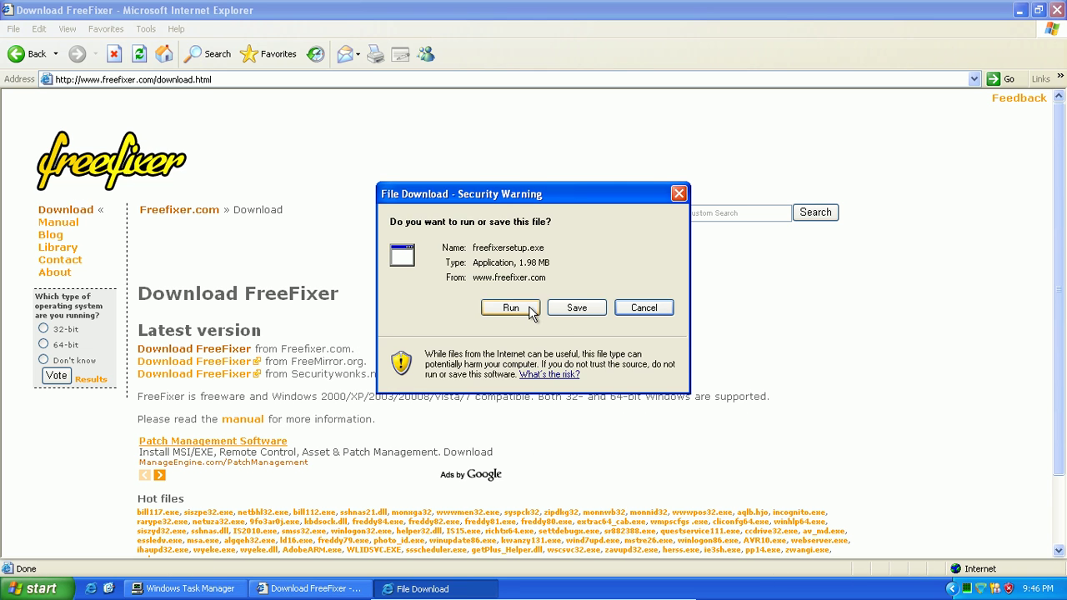
{"action": "left_click", "coordinate": [510, 308]}
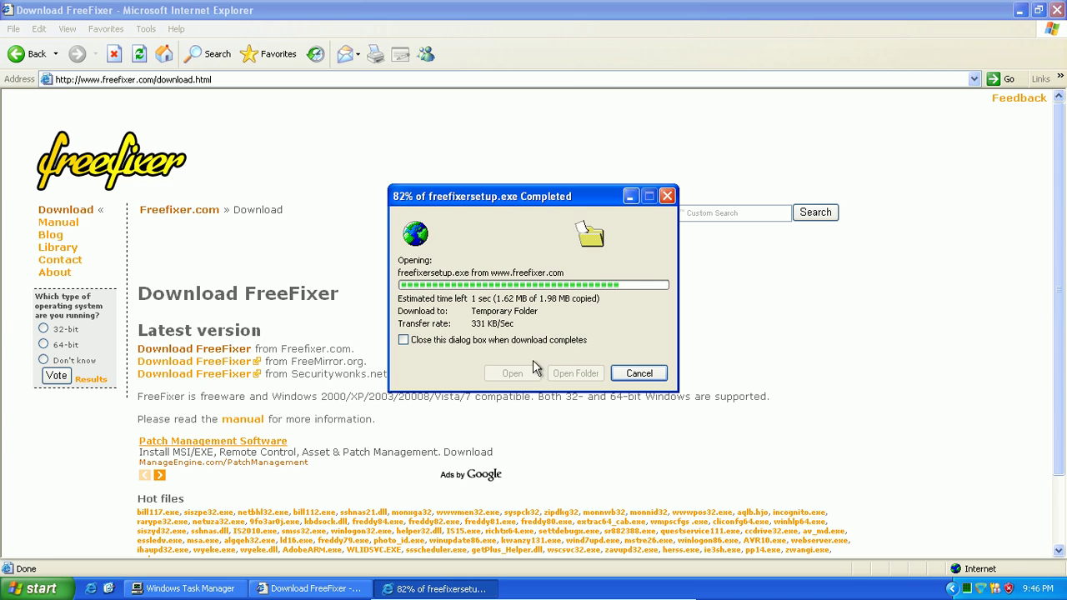
{"action": "left_click", "coordinate": [561, 281]}
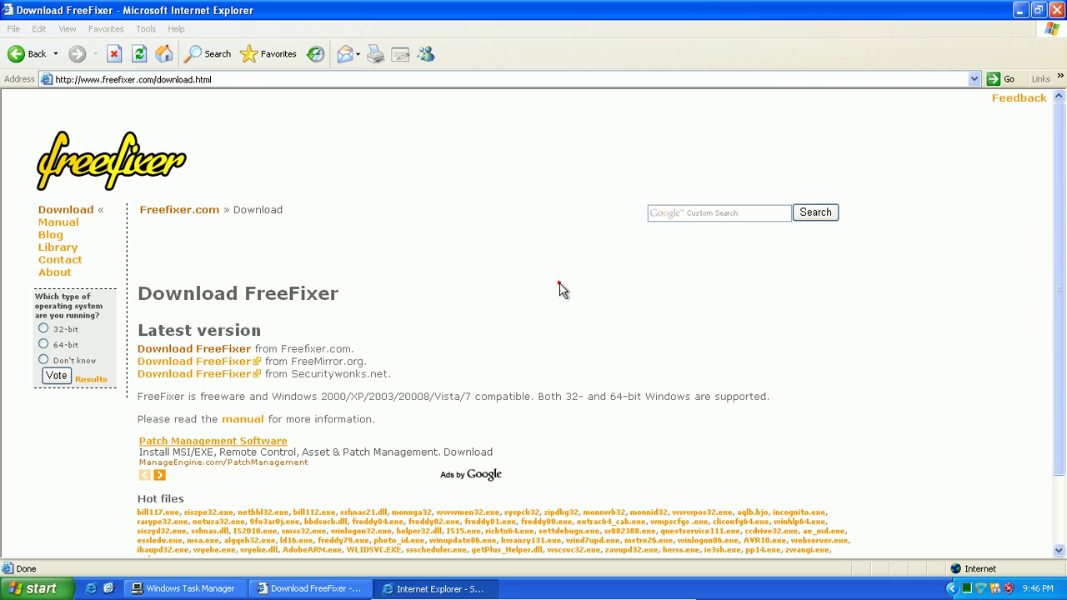
Step: Install FreeFixer in its default location and finish the setup wizard without starting the program
{"action": "left_click", "coordinate": [607, 423]}
{"action": "left_click", "coordinate": [613, 421]}
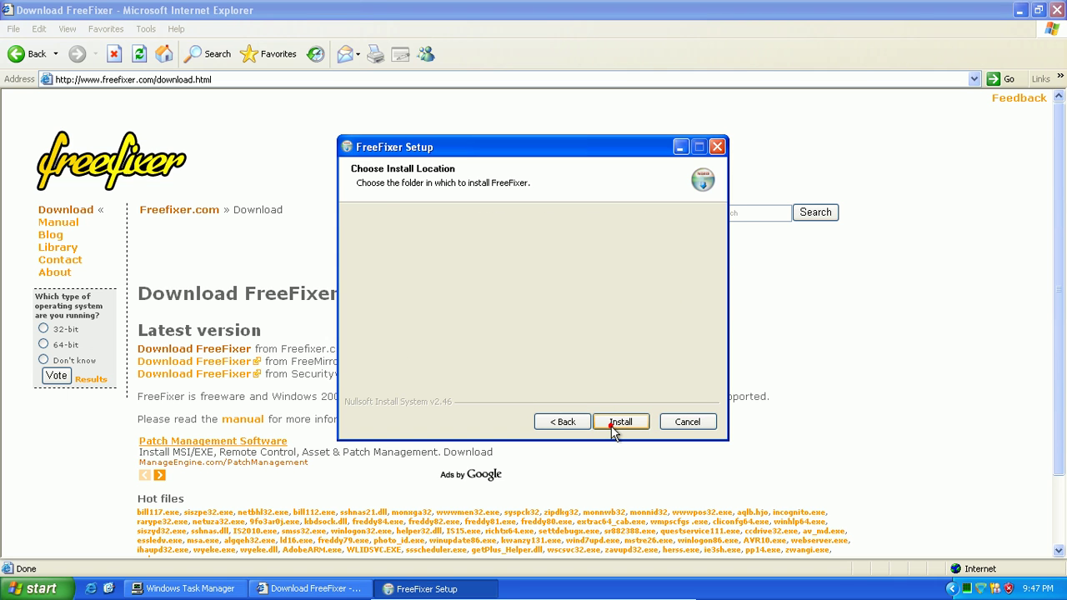
{"action": "left_click", "coordinate": [612, 424]}
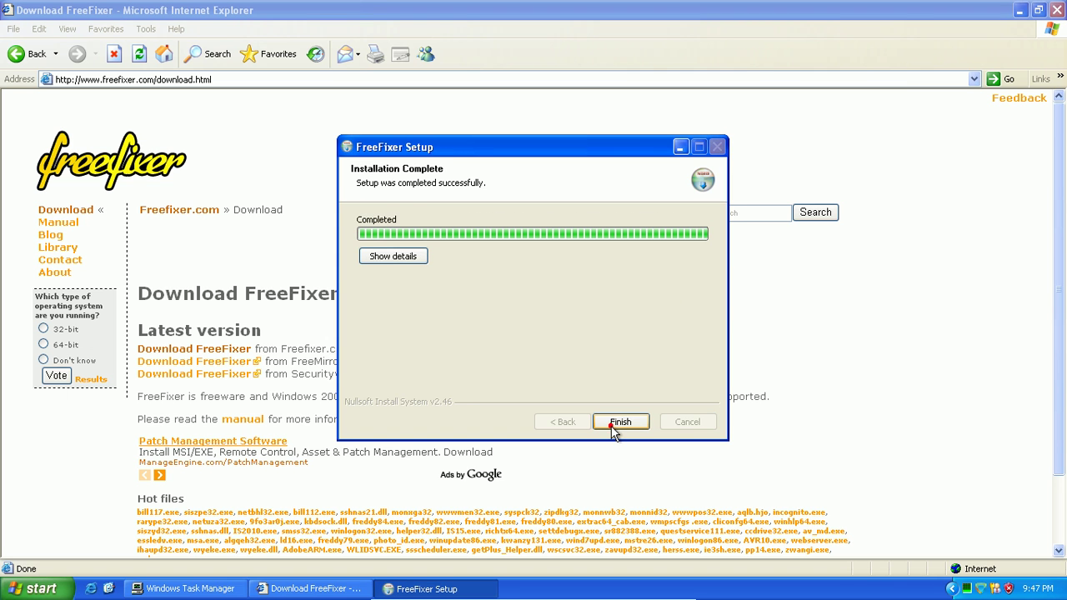
{"action": "left_click", "coordinate": [613, 423]}
{"action": "left_click", "coordinate": [521, 280]}
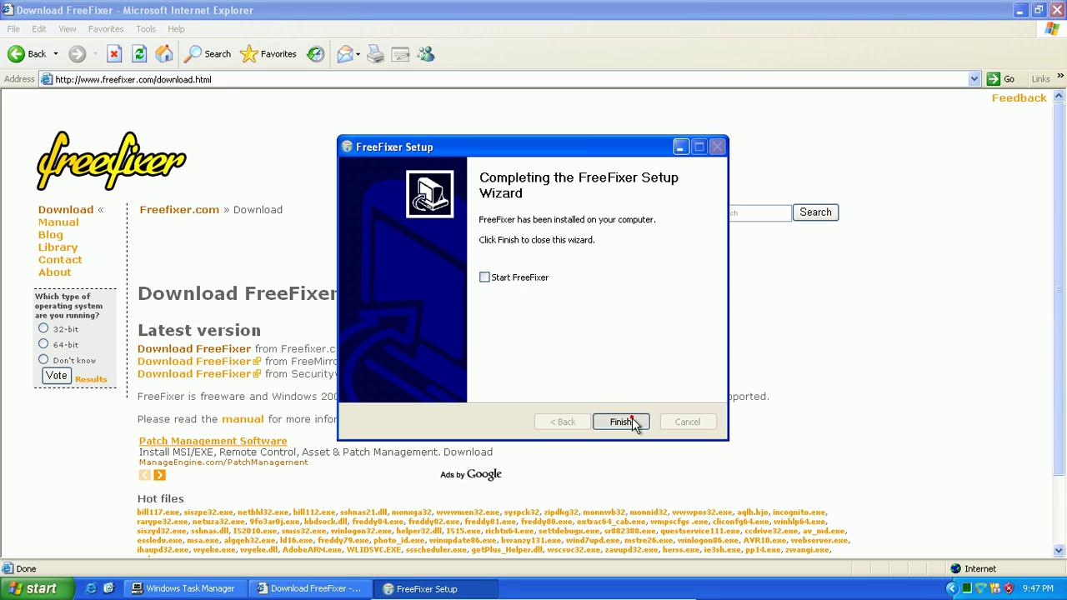
{"action": "left_click", "coordinate": [624, 422]}
Step: Go to malwarebytes.org in the browser
{"action": "left_click", "coordinate": [219, 79]}
{"action": "type", "text": "malwa"}
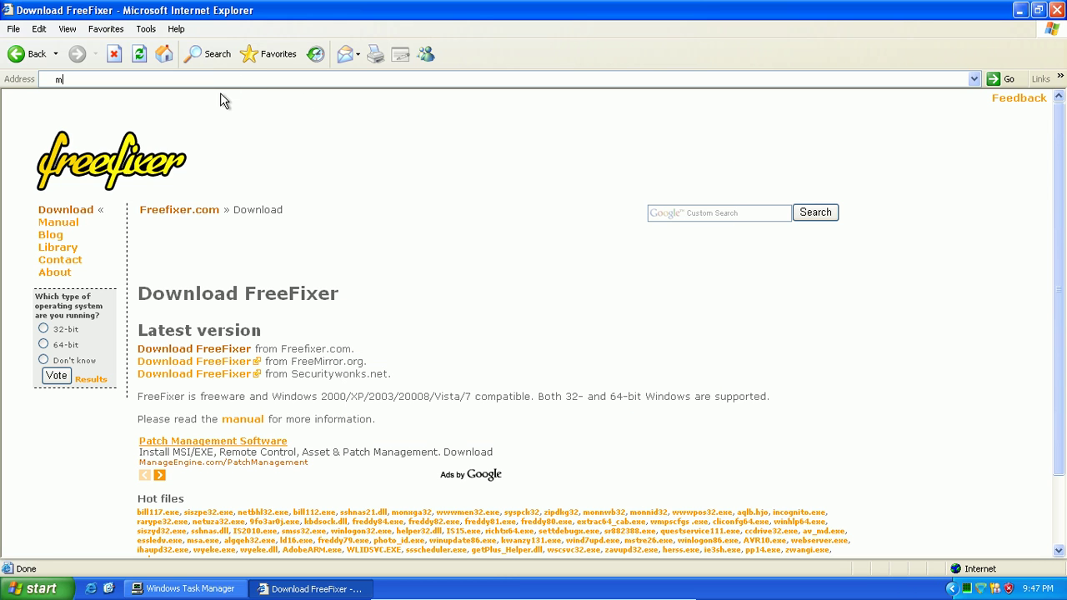
{"action": "type", "text": "rebytes.org"}
{"action": "key", "text": "Return"}
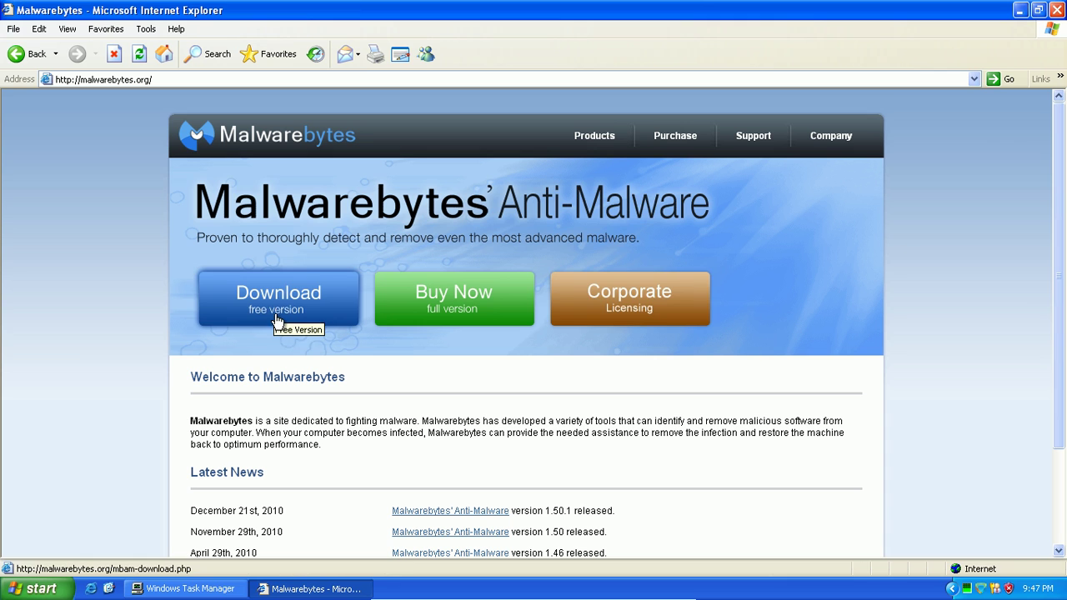
Step: Download the free version of Malwarebytes' Anti-Malware (mbam-setup.exe) from Fileforum, run it, and close the browser
{"action": "left_click", "coordinate": [274, 311]}
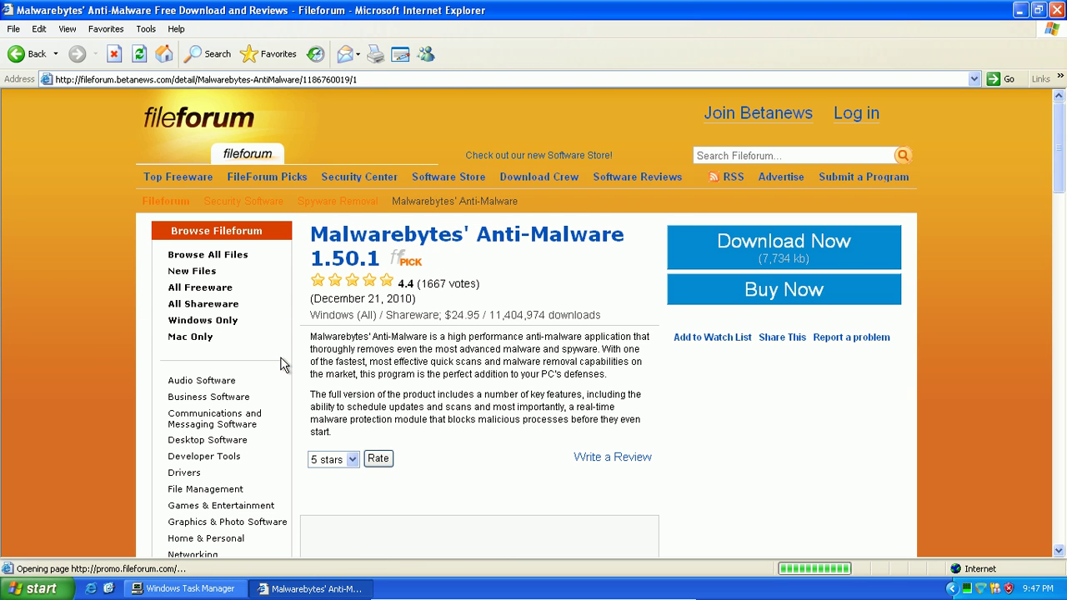
{"action": "left_click", "coordinate": [767, 242]}
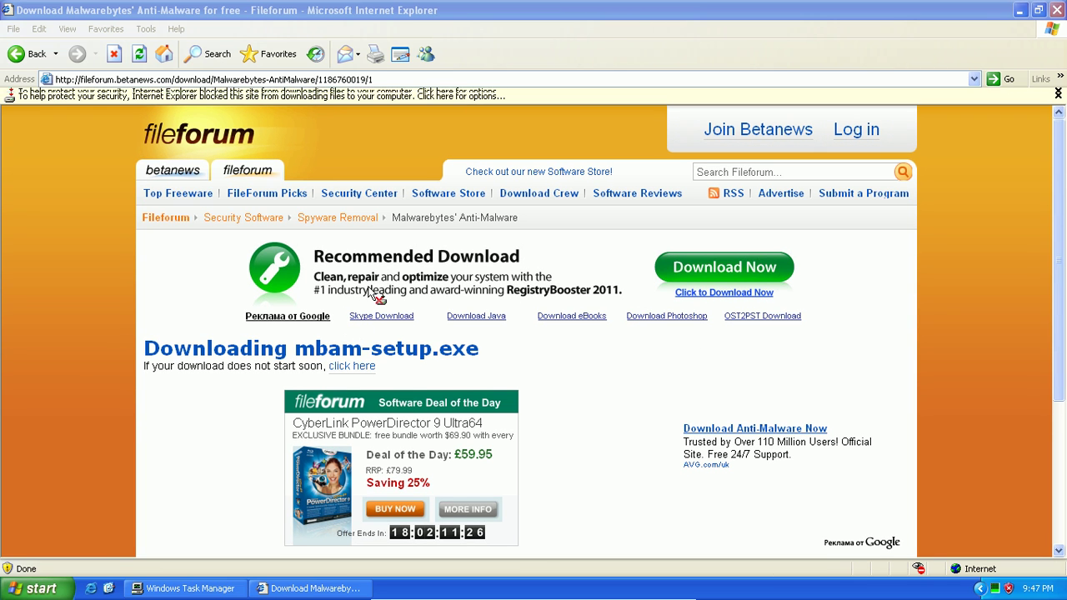
{"action": "left_click", "coordinate": [382, 98]}
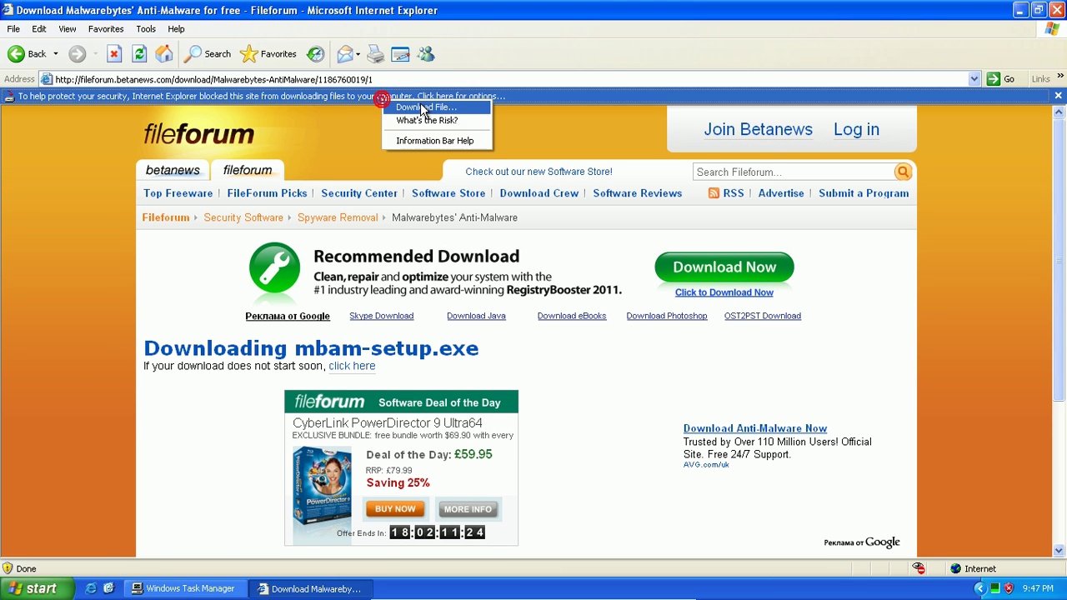
{"action": "left_click", "coordinate": [393, 101]}
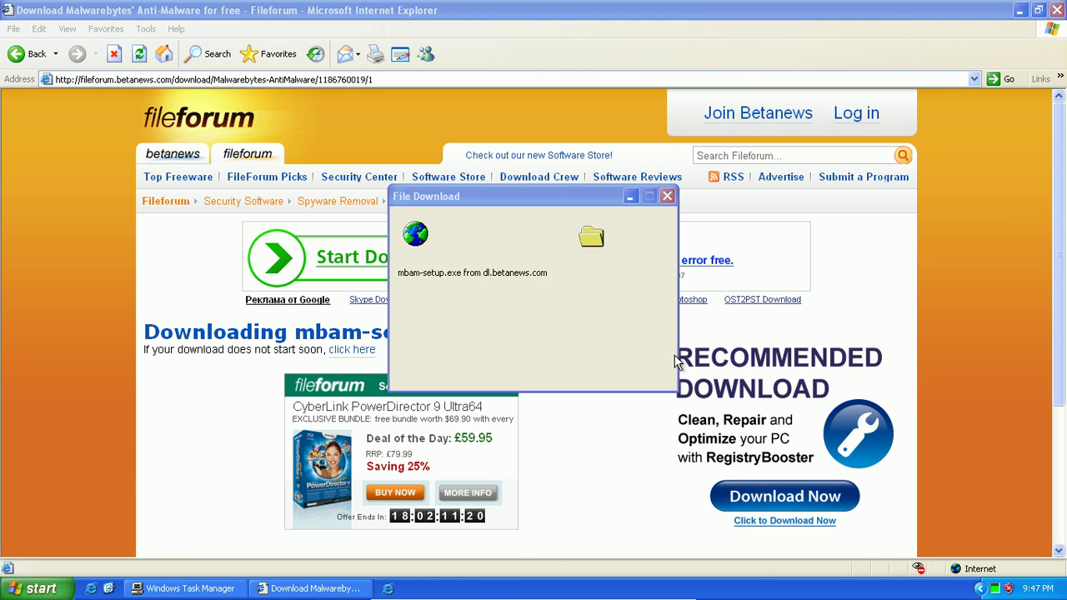
{"action": "left_click", "coordinate": [511, 309]}
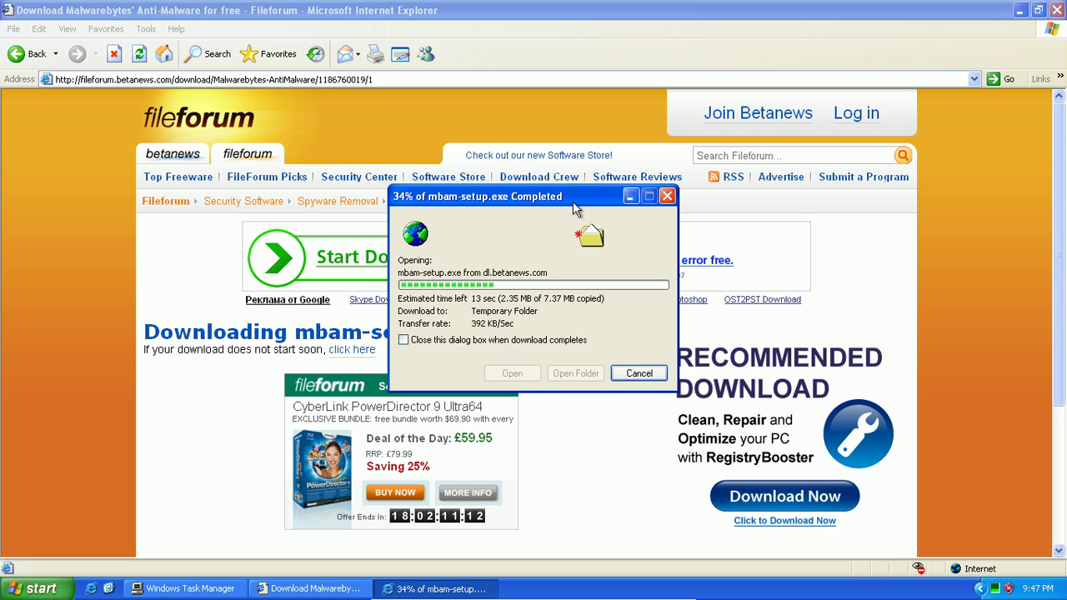
{"action": "left_click", "coordinate": [1057, 10]}
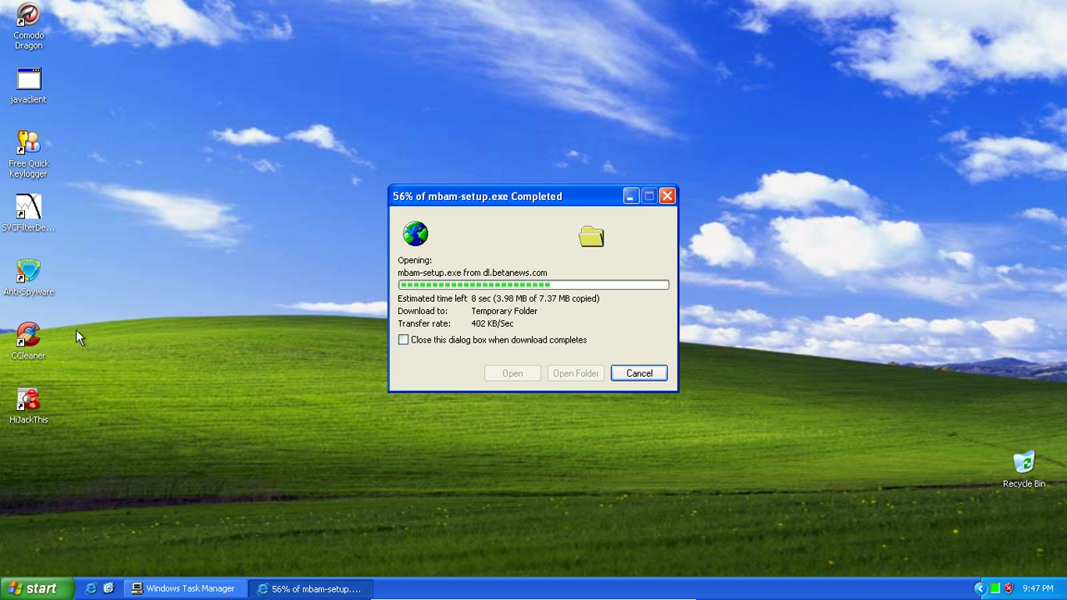
{"action": "left_click", "coordinate": [19, 410]}
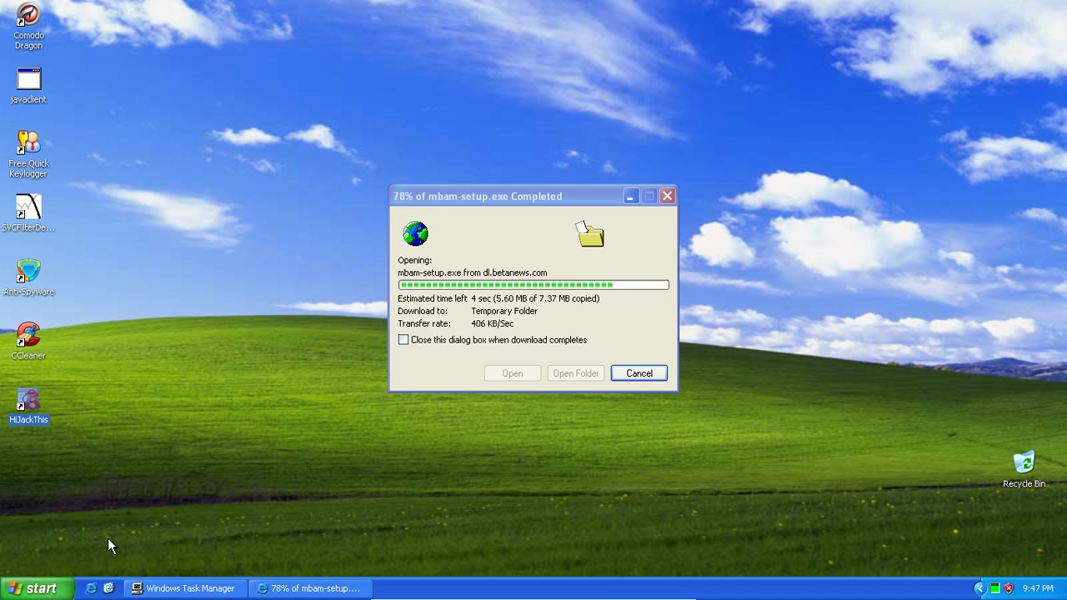
{"action": "left_click", "coordinate": [343, 194]}
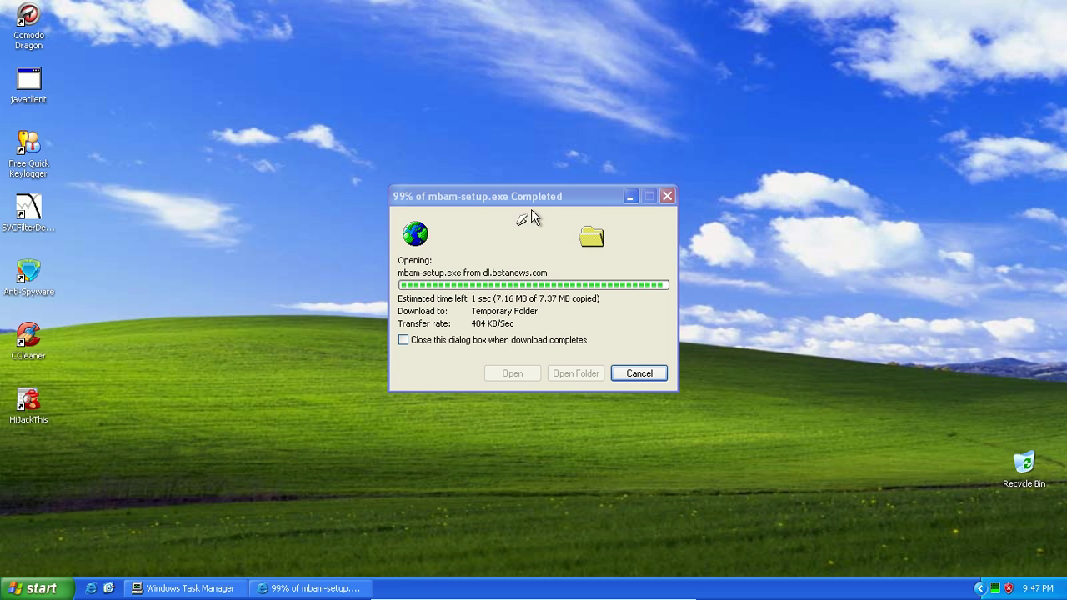
{"action": "left_click", "coordinate": [588, 287]}
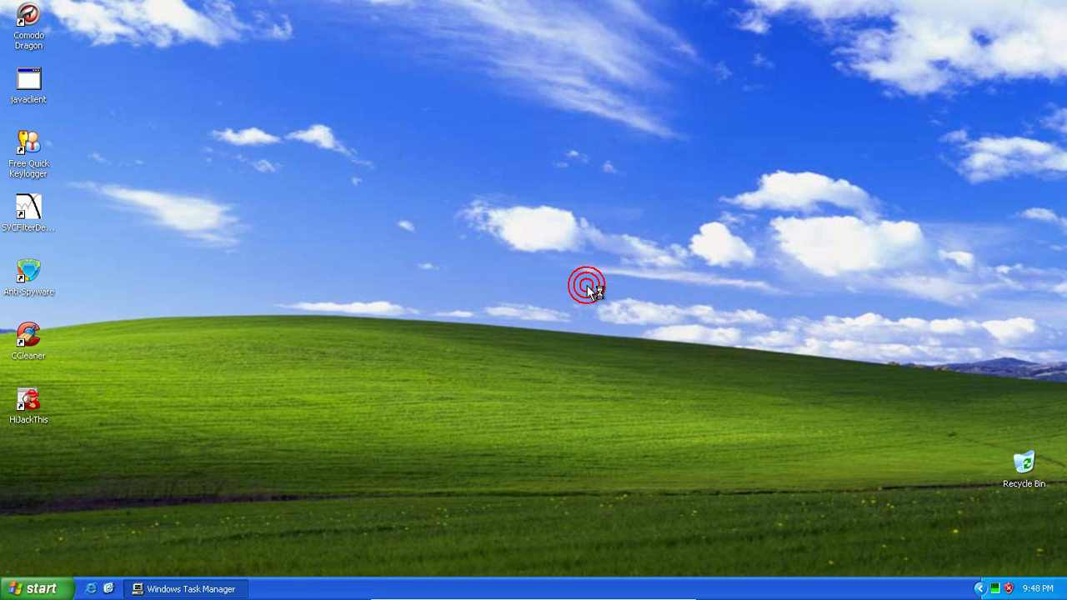
Step: Install Malwarebytes' Anti-Malware with default settings and finish setup by updating the program without launching it
{"action": "left_click", "coordinate": [558, 332]}
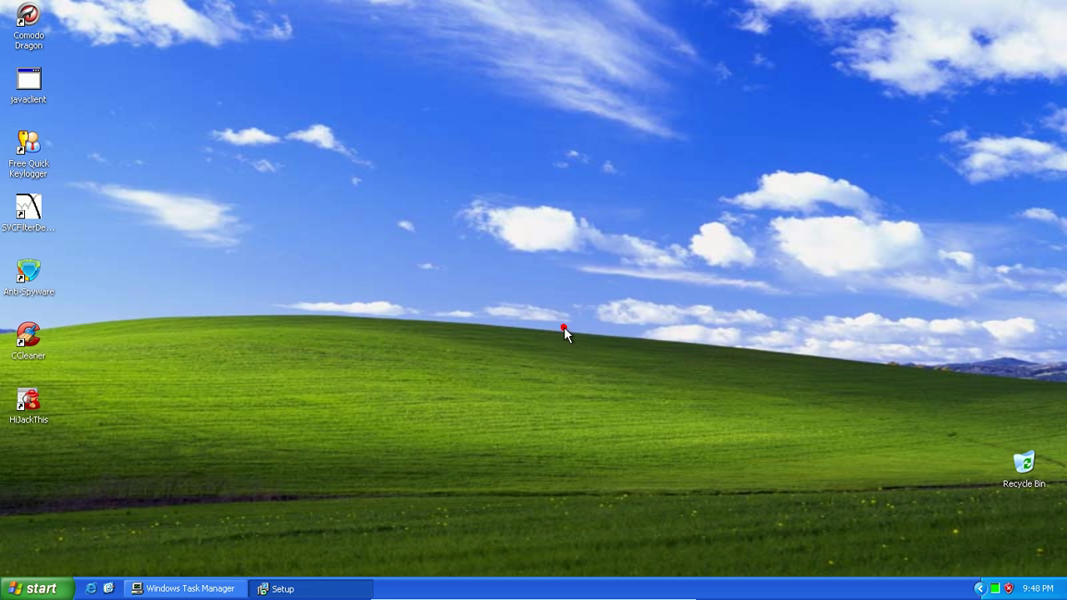
{"action": "left_click", "coordinate": [617, 422]}
{"action": "left_click", "coordinate": [462, 376]}
{"action": "left_click", "coordinate": [622, 423]}
{"action": "left_click", "coordinate": [622, 423]}
{"action": "left_click", "coordinate": [622, 423]}
{"action": "left_click", "coordinate": [622, 422]}
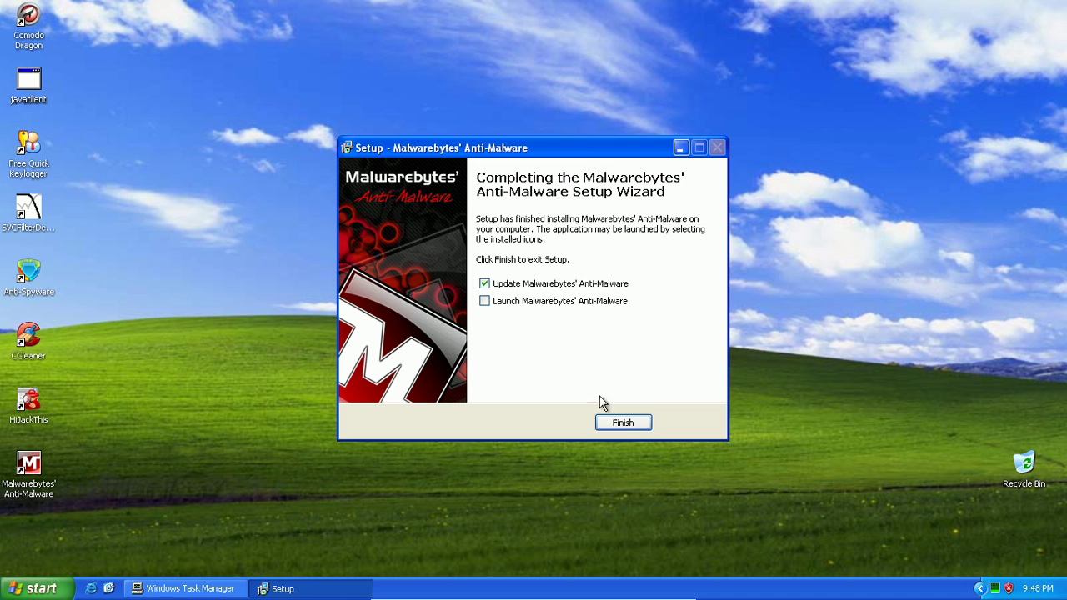
{"action": "left_click", "coordinate": [621, 423]}
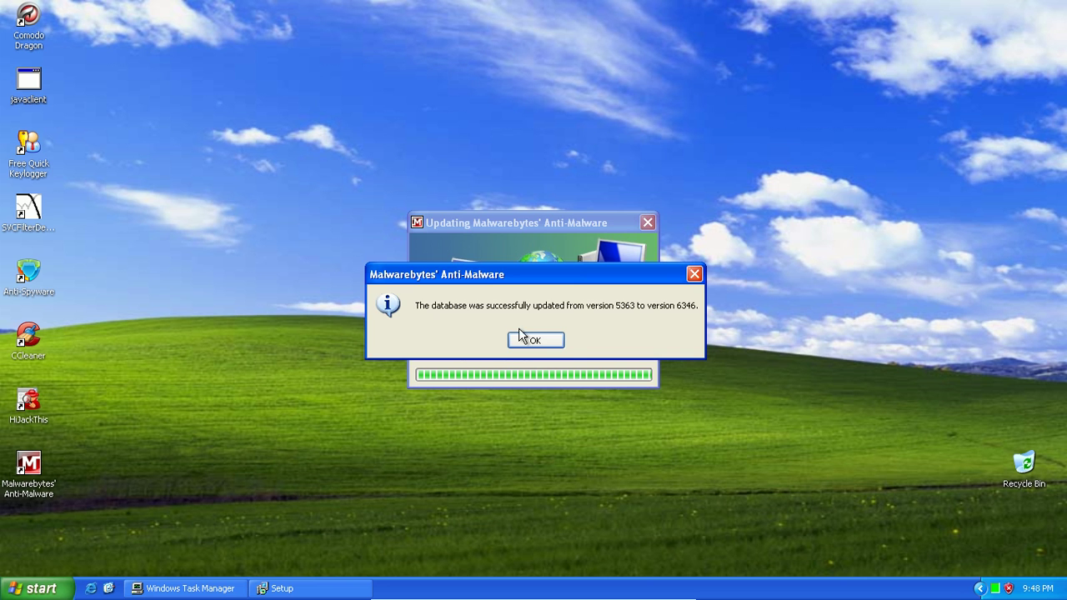
{"action": "left_click", "coordinate": [552, 344]}
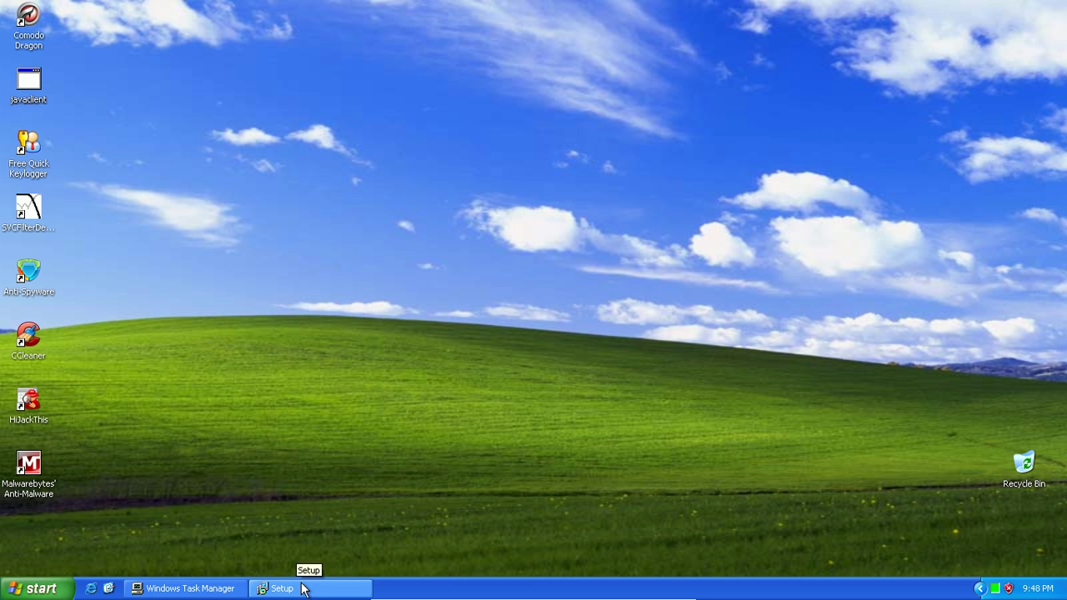
Step: Refresh and review the list of running processes in Windows Task Manager and close it
{"action": "left_click", "coordinate": [225, 590]}
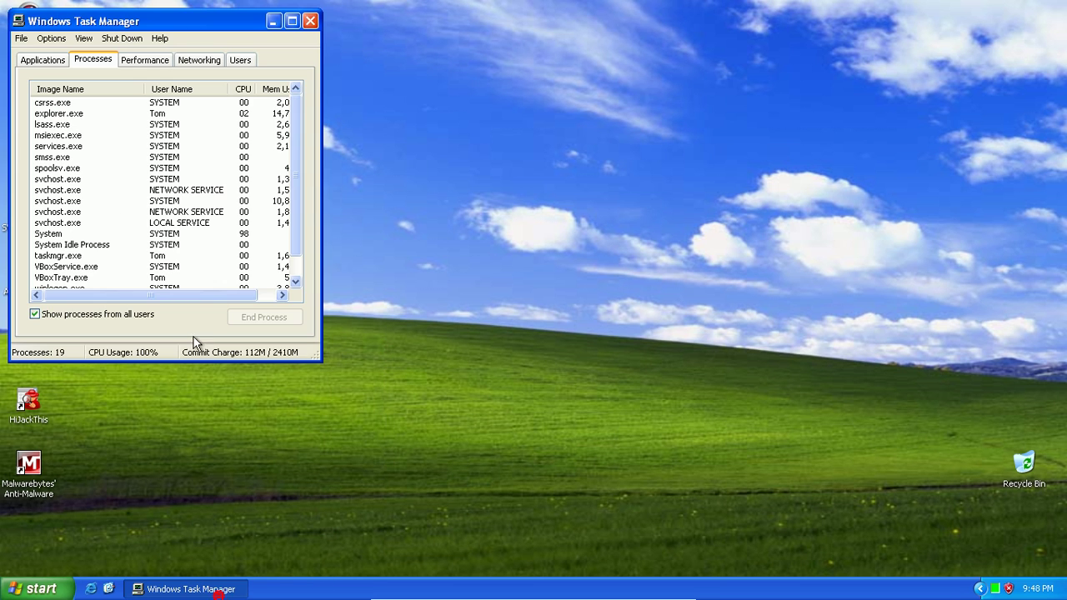
{"action": "left_click", "coordinate": [83, 39]}
{"action": "left_click", "coordinate": [90, 53]}
{"action": "mouse_move", "coordinate": [294, 121]}
{"action": "left_mouse_down"}
{"action": "mouse_move", "coordinate": [293, 141]}
{"action": "mouse_move", "coordinate": [301, 109]}
{"action": "left_mouse_up"}
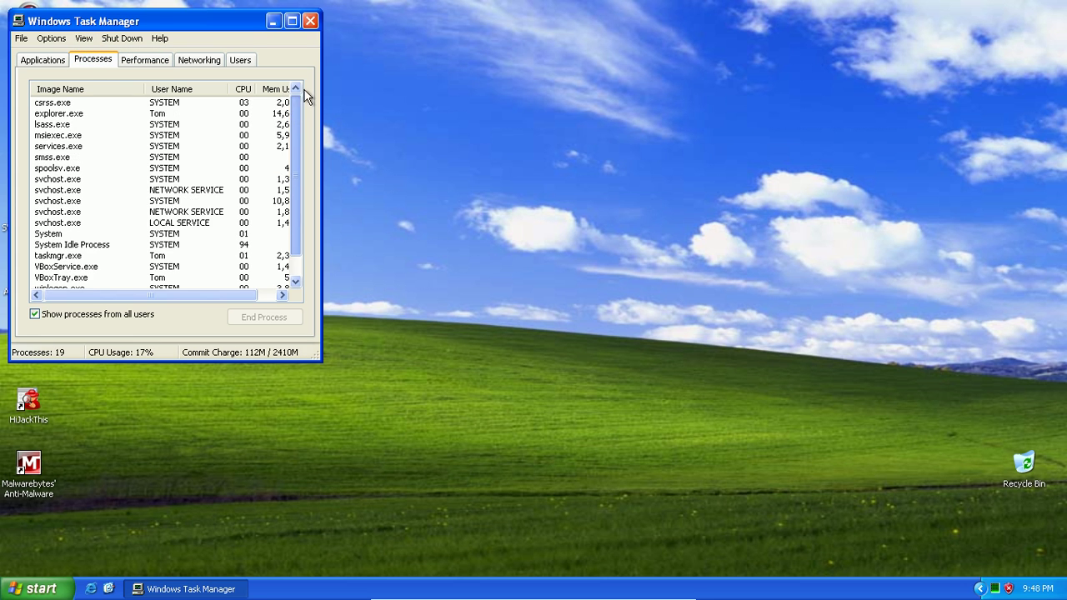
{"action": "left_click", "coordinate": [310, 21]}
{"action": "left_click_drag", "start_coordinate": [690, 257], "coordinate": [329, 468]}
Step: Open CCleaner maximized and, in its advanced options, enable hiding warning messages and disable the prompt to back up registry issues
{"action": "double_click", "coordinate": [43, 335]}
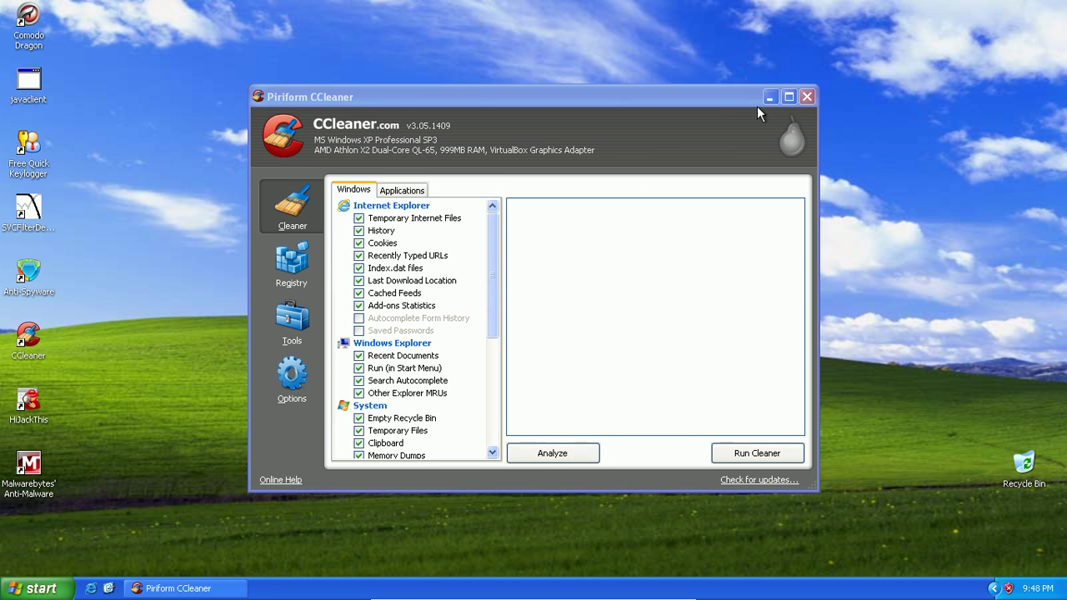
{"action": "left_click", "coordinate": [789, 97]}
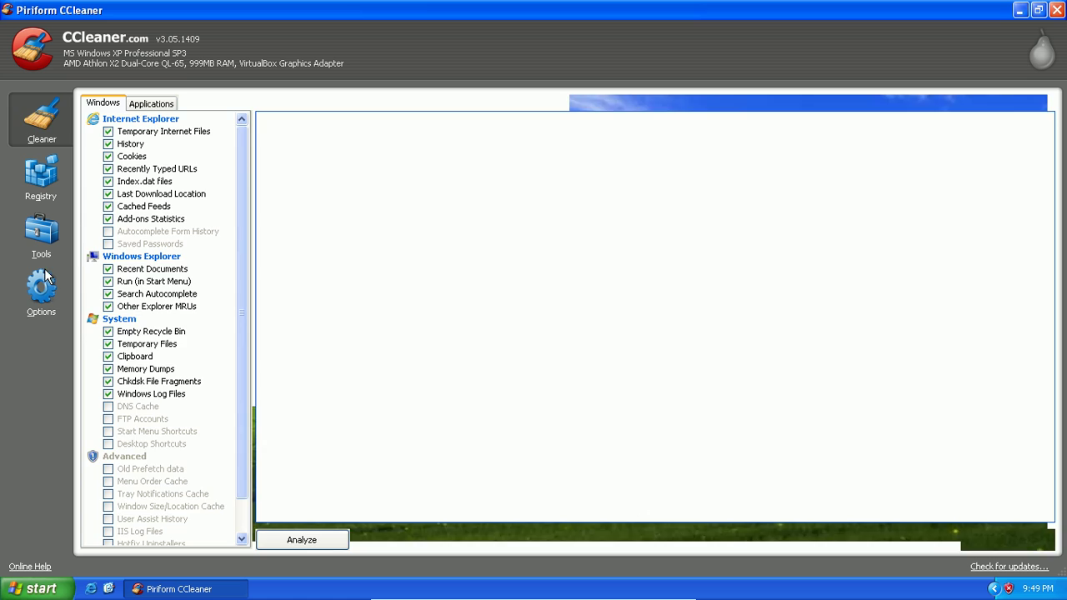
{"action": "left_click", "coordinate": [42, 290]}
{"action": "left_click", "coordinate": [136, 240]}
{"action": "left_click", "coordinate": [241, 198]}
{"action": "left_click", "coordinate": [239, 237]}
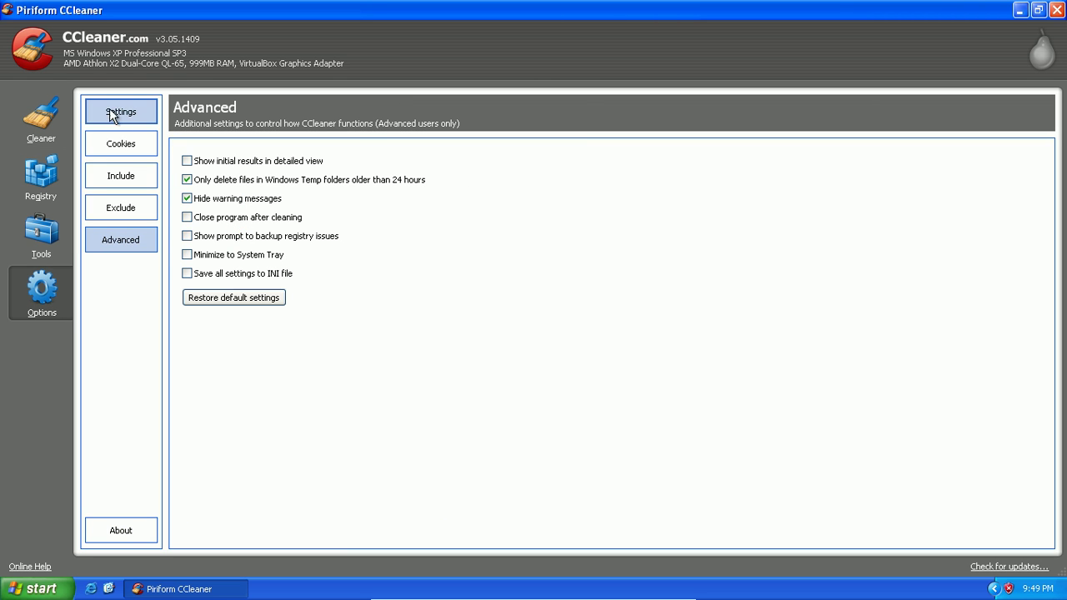
Step: Include autocomplete form history, saved passwords, DNS cache, FTP accounts, Start Menu and desktop shortcuts, and old prefetch data in CCleaner's Windows cleaning
{"action": "left_click", "coordinate": [62, 128]}
{"action": "left_click", "coordinate": [108, 243]}
{"action": "left_click", "coordinate": [107, 469]}
{"action": "left_click", "coordinate": [108, 431]}
{"action": "left_click", "coordinate": [108, 443]}
{"action": "left_click", "coordinate": [107, 419]}
{"action": "left_click", "coordinate": [107, 406]}
{"action": "left_click", "coordinate": [107, 431]}
Step: Include Google Chrome's saved form information, saved passwords and database compaction in CCleaner's application cleaning
{"action": "left_click", "coordinate": [151, 103]}
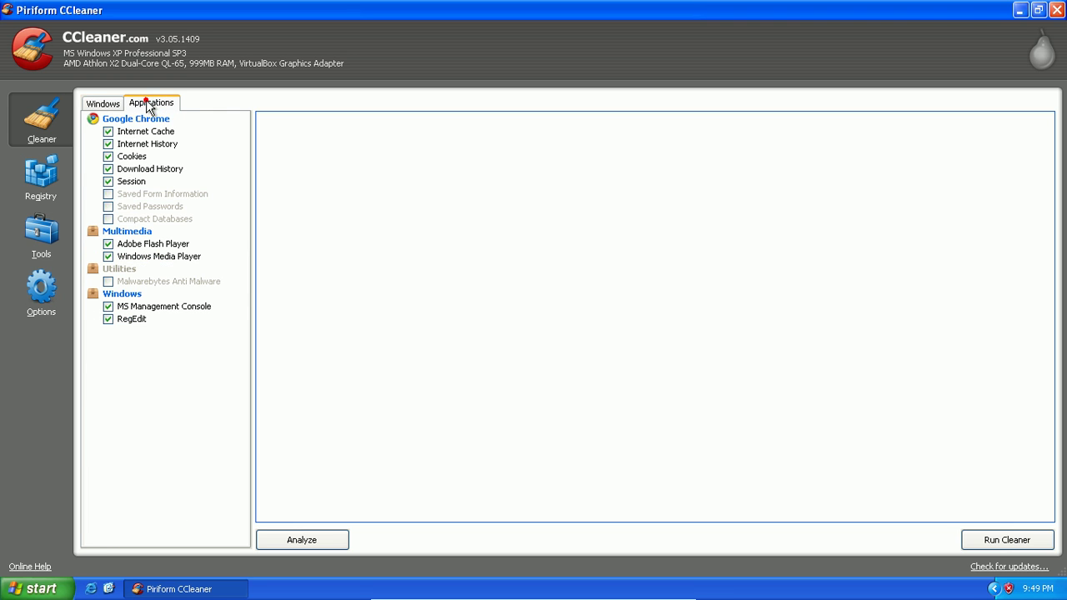
{"action": "left_click", "coordinate": [107, 193]}
{"action": "left_click", "coordinate": [107, 206]}
{"action": "left_click", "coordinate": [108, 219]}
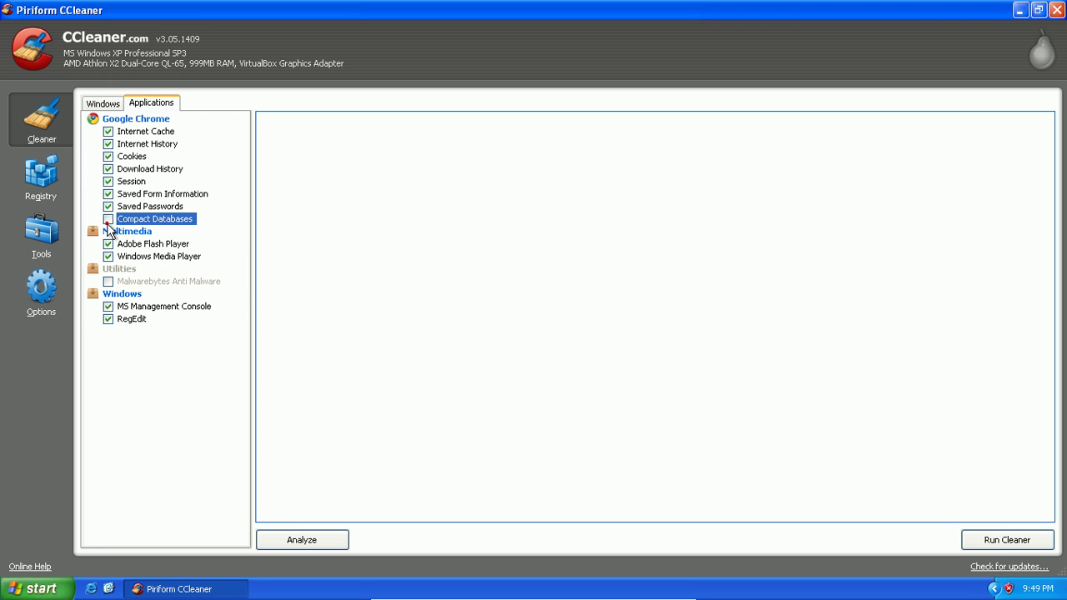
{"action": "left_click", "coordinate": [106, 119]}
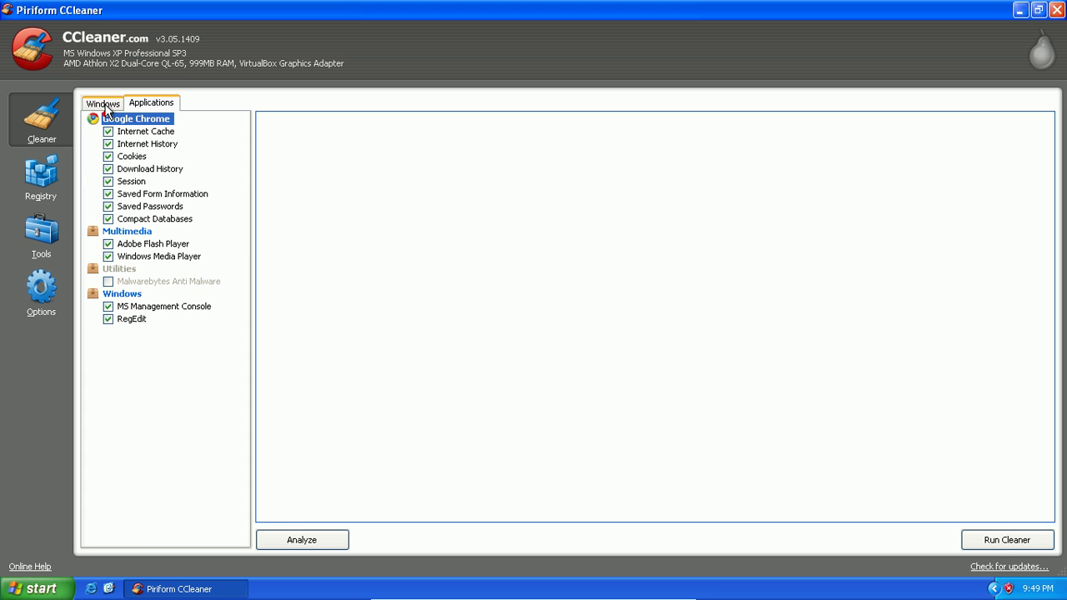
Step: Run the cleaner with its deletion warning disabled for future runs, repeat the cleaning once, and close CCleaner
{"action": "left_click", "coordinate": [104, 104]}
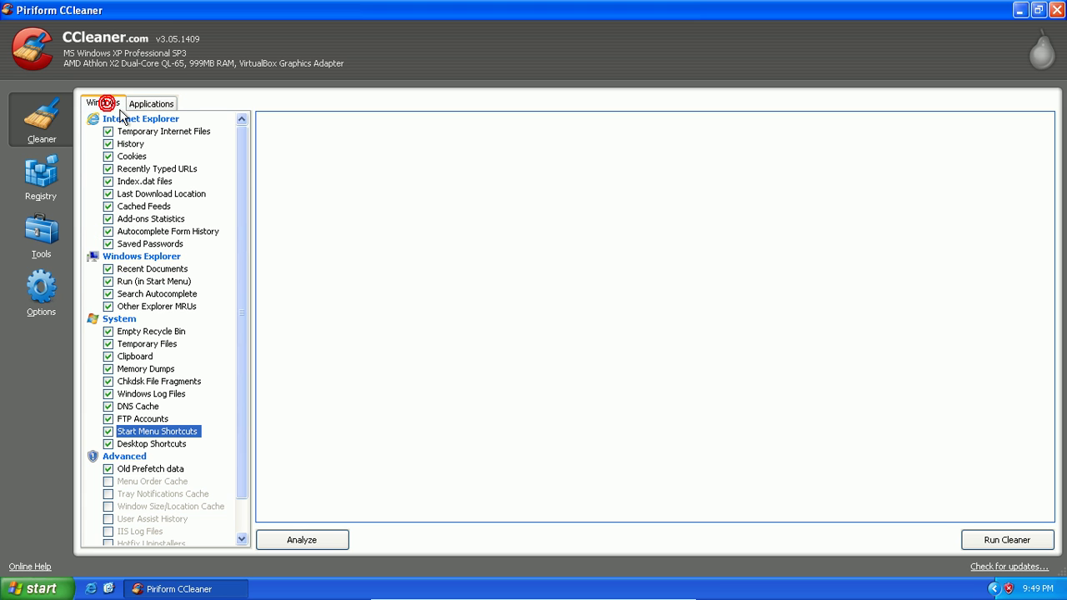
{"action": "left_click", "coordinate": [243, 204]}
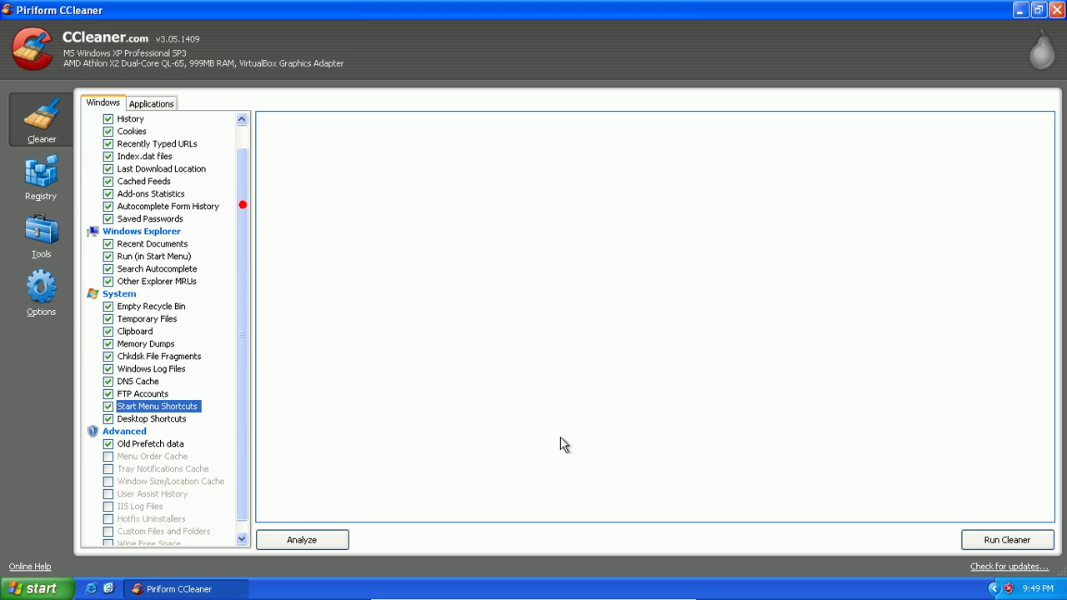
{"action": "left_click", "coordinate": [971, 539]}
{"action": "left_click", "coordinate": [506, 337]}
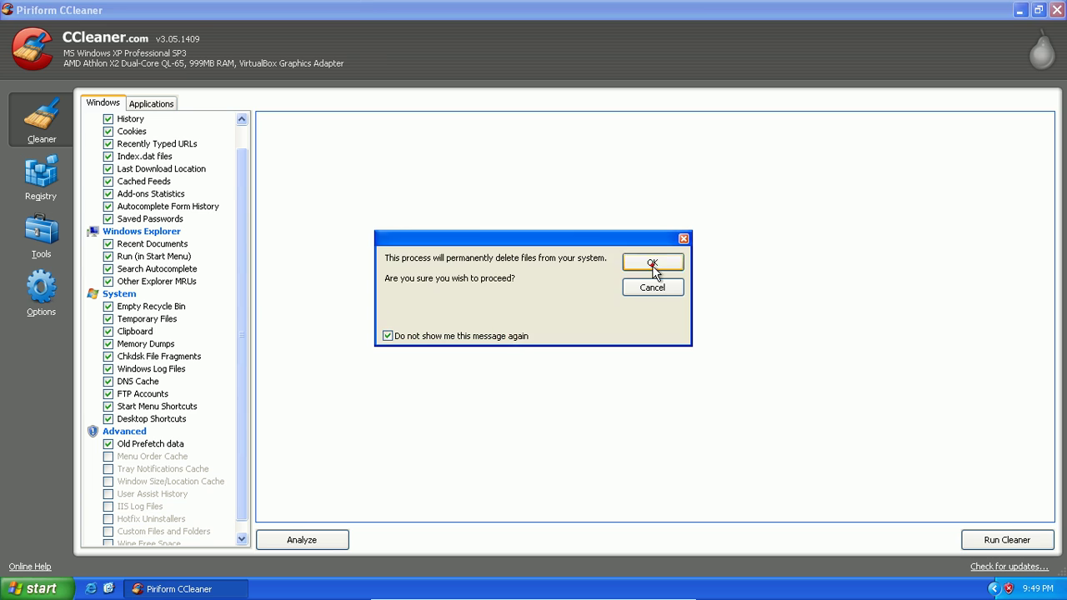
{"action": "left_click", "coordinate": [652, 264]}
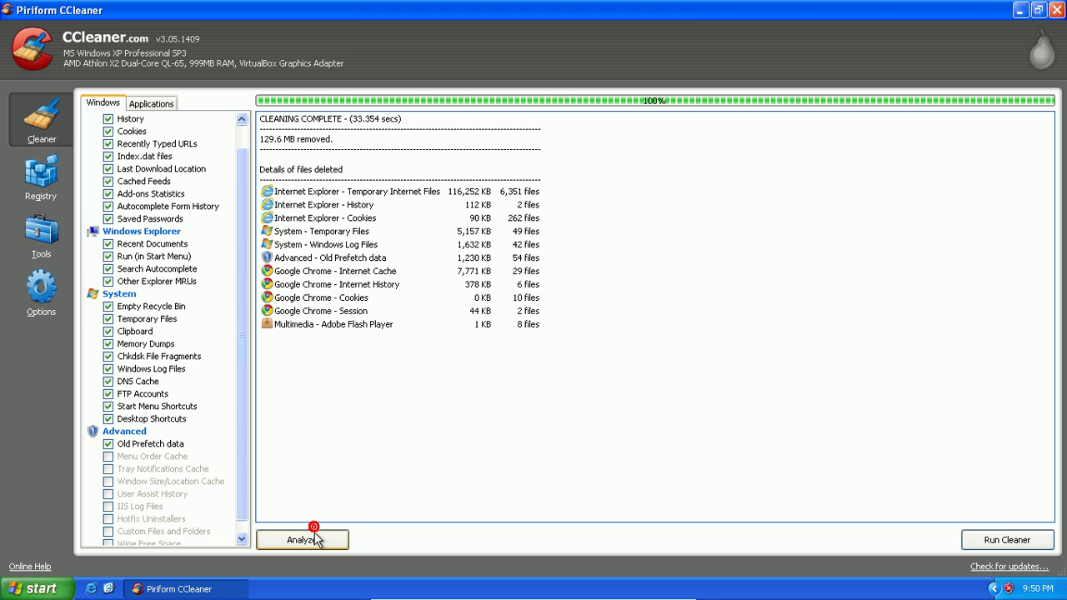
{"action": "left_click", "coordinate": [1013, 547]}
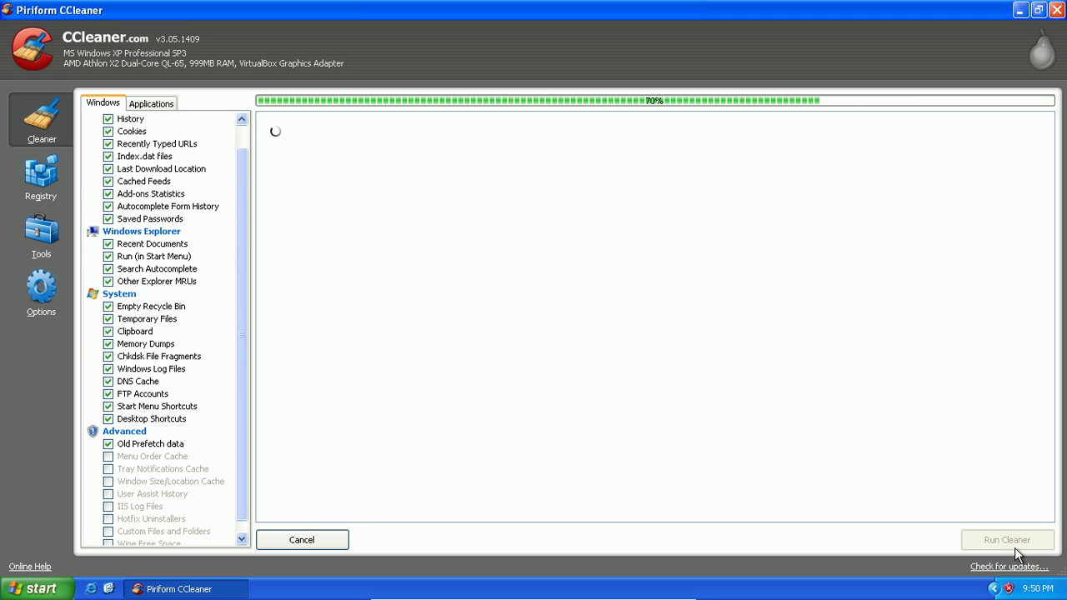
{"action": "left_click", "coordinate": [1058, 11]}
Step: Run a HijackThis system scan with a saved log file, look through the log, and close it
{"action": "left_click_drag", "start_coordinate": [594, 40], "coordinate": [504, 250]}
{"action": "double_click", "coordinate": [23, 404]}
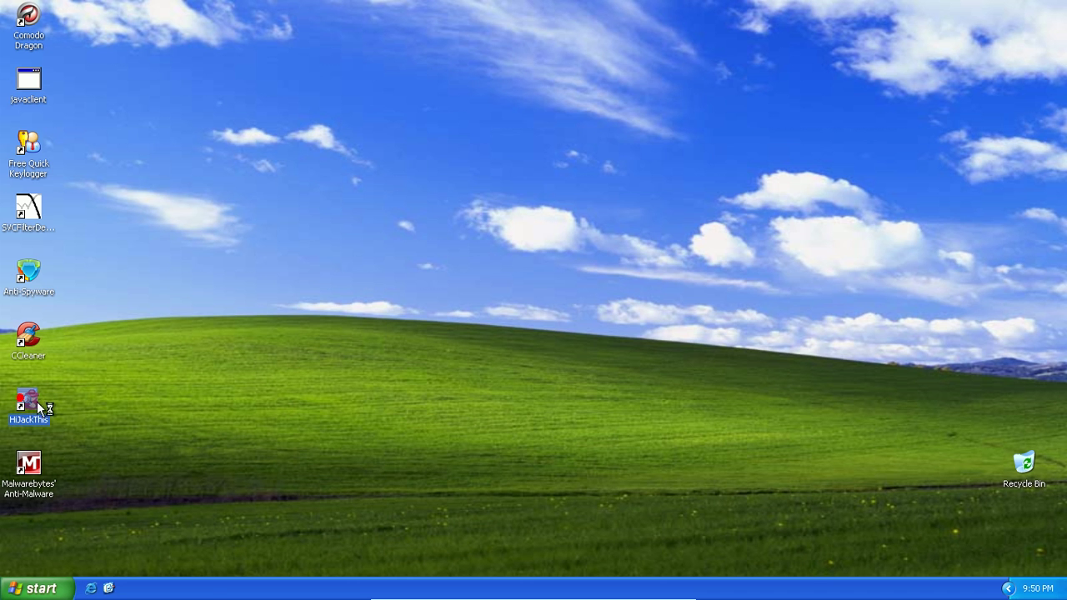
{"action": "left_click", "coordinate": [463, 248]}
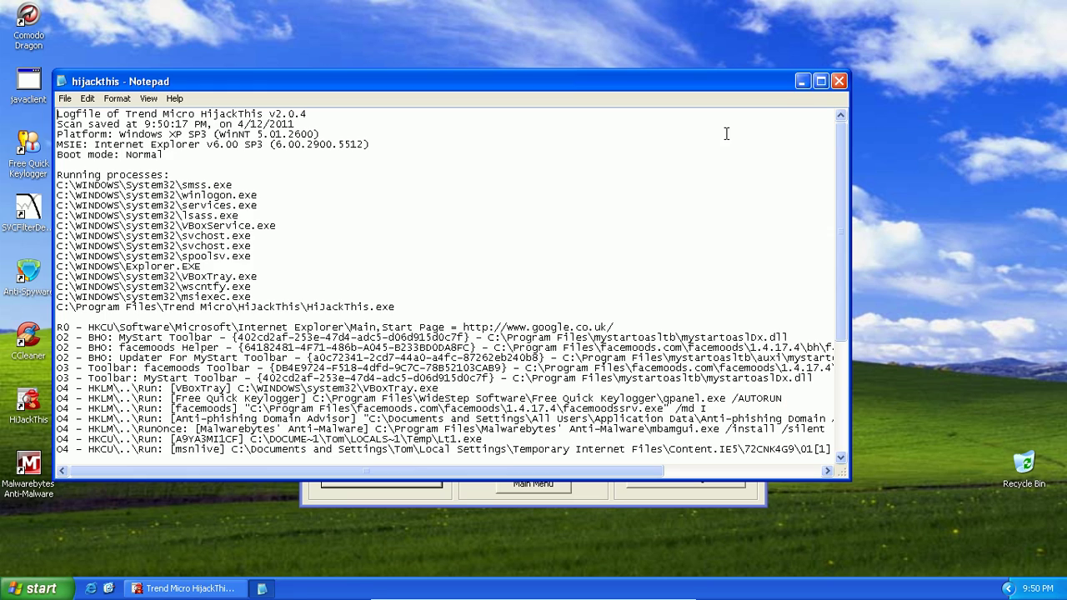
{"action": "left_click_drag", "start_coordinate": [56, 176], "coordinate": [310, 363]}
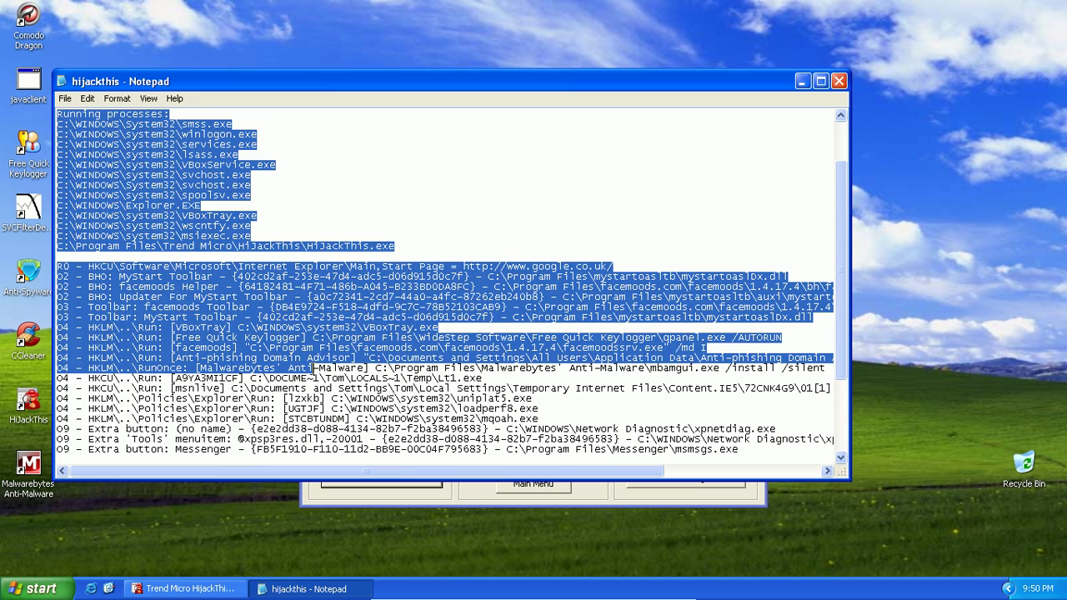
{"action": "left_click", "coordinate": [311, 368]}
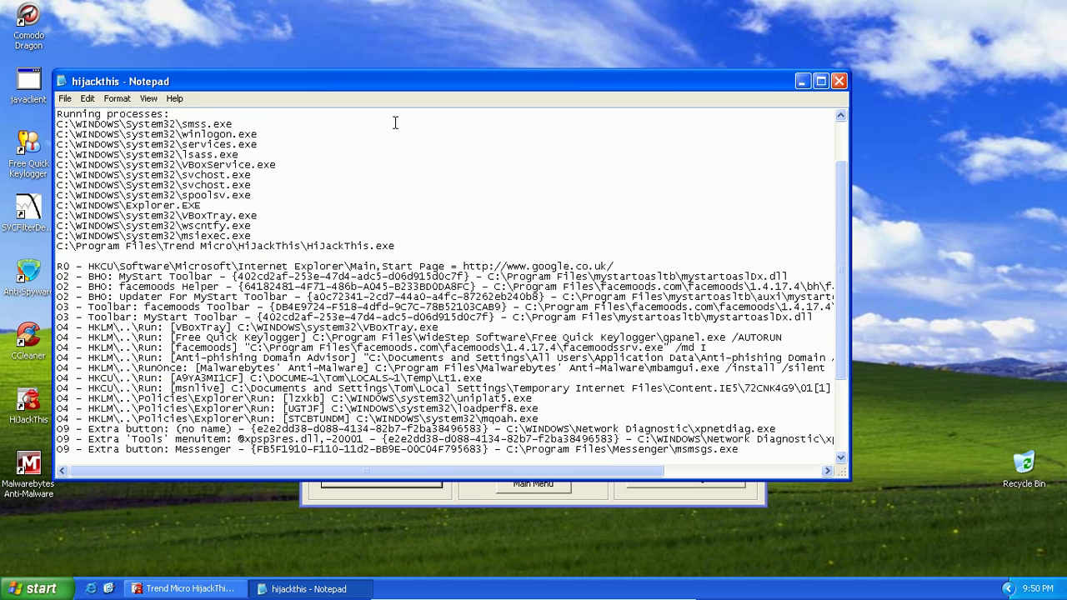
{"action": "left_click", "coordinate": [838, 81]}
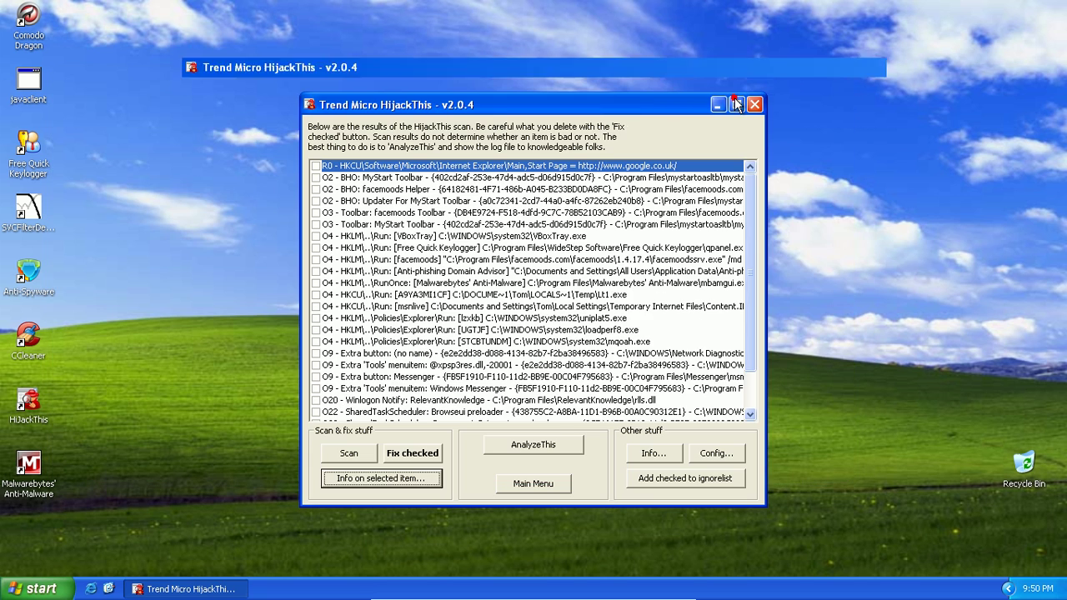
Step: Maximize the scan results and mark the ResultUrl and ResultBar services, the RelevantKnowledge Winlogon entry, and both Messenger entries for fixing
{"action": "double_click", "coordinate": [738, 104]}
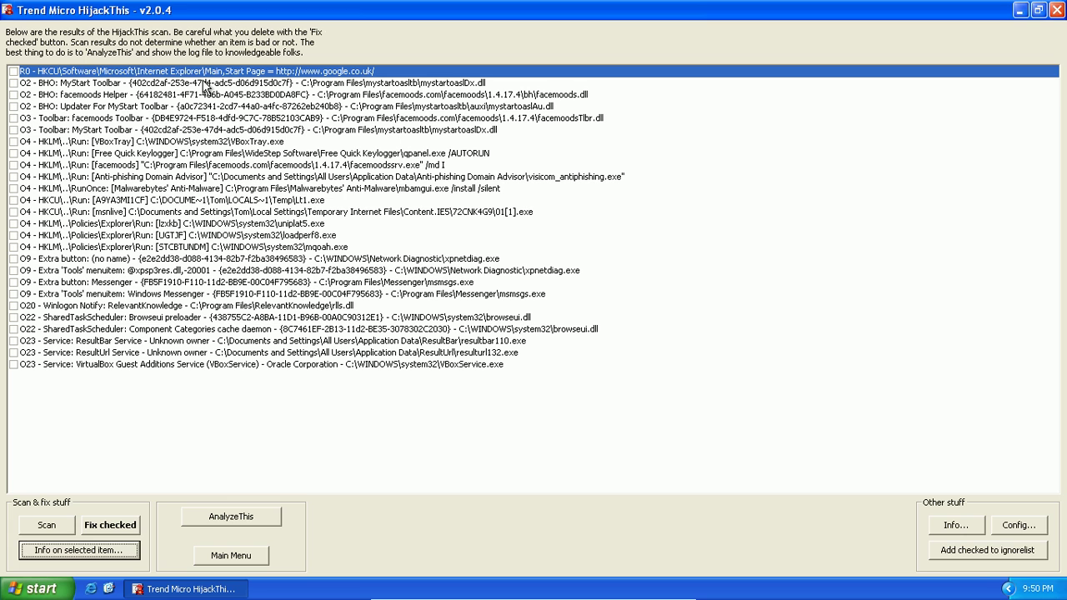
{"action": "left_click_drag", "start_coordinate": [207, 87], "coordinate": [559, 471]}
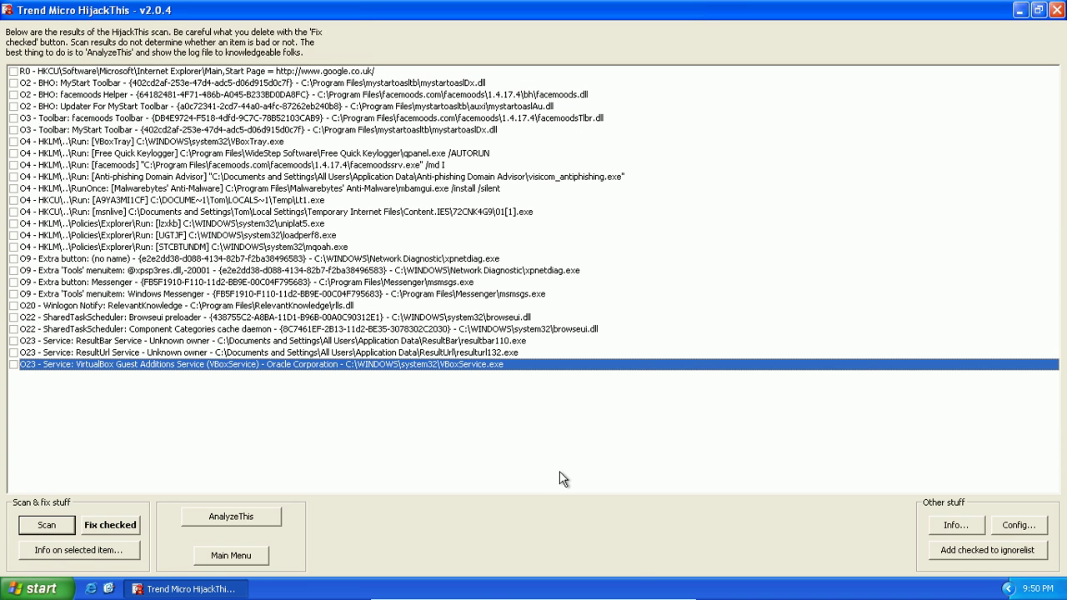
{"action": "left_click", "coordinate": [493, 352]}
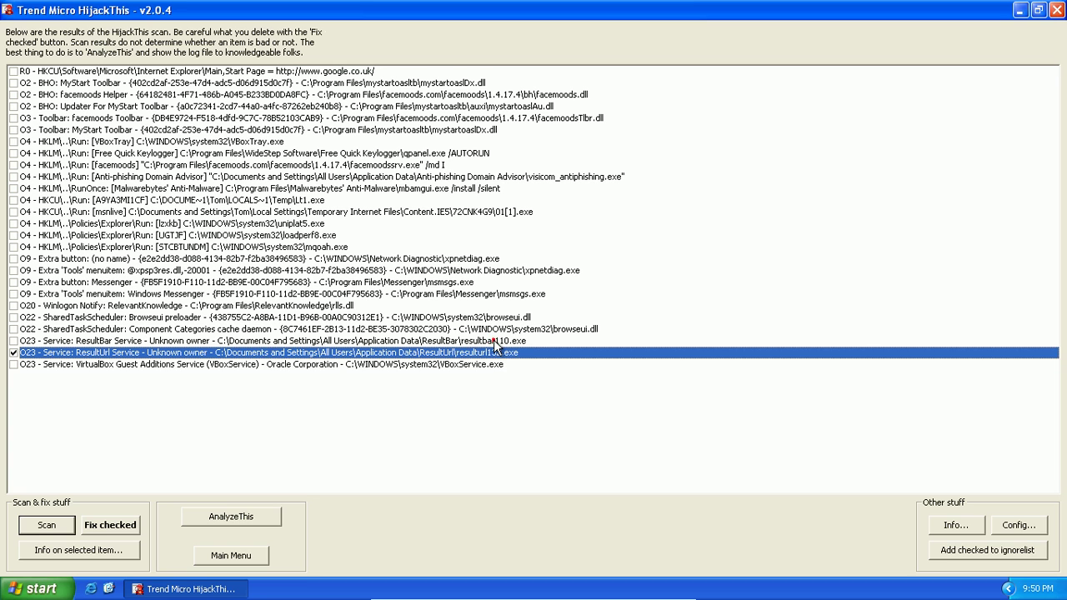
{"action": "left_click", "coordinate": [496, 342]}
{"action": "left_click", "coordinate": [310, 305]}
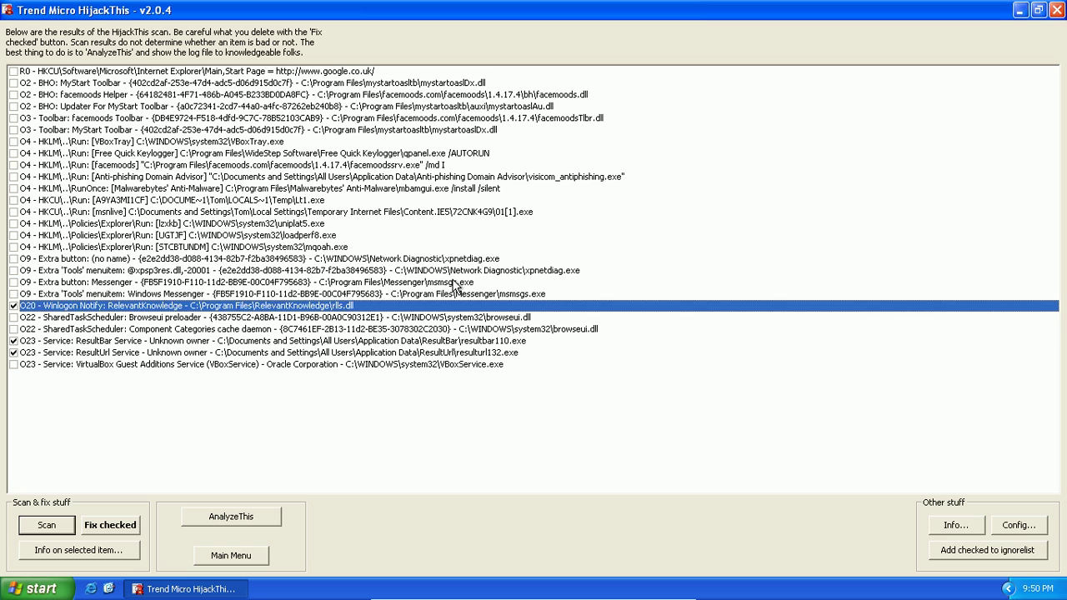
{"action": "left_click", "coordinate": [454, 285]}
{"action": "left_click", "coordinate": [479, 296]}
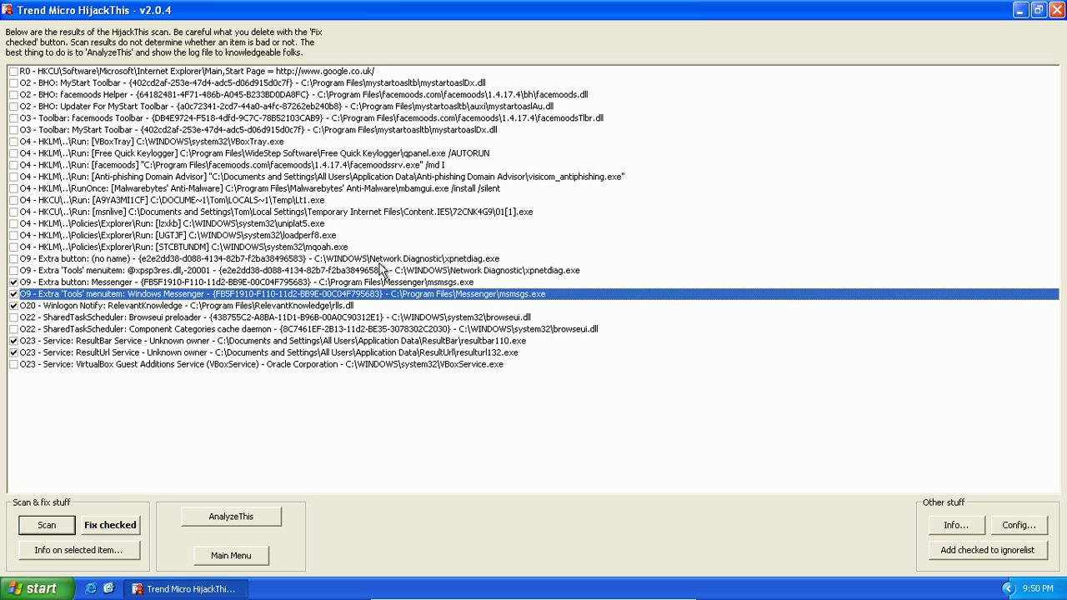
Step: Mark the startup entries for mqoah.exe, loadperf8.exe, uniplat5.exe, msnlive, Lt1.exe, Anti-phishing Domain Advisor, facemoods and Free Quick Keylogger
{"action": "left_click", "coordinate": [329, 249]}
{"action": "left_click", "coordinate": [319, 237]}
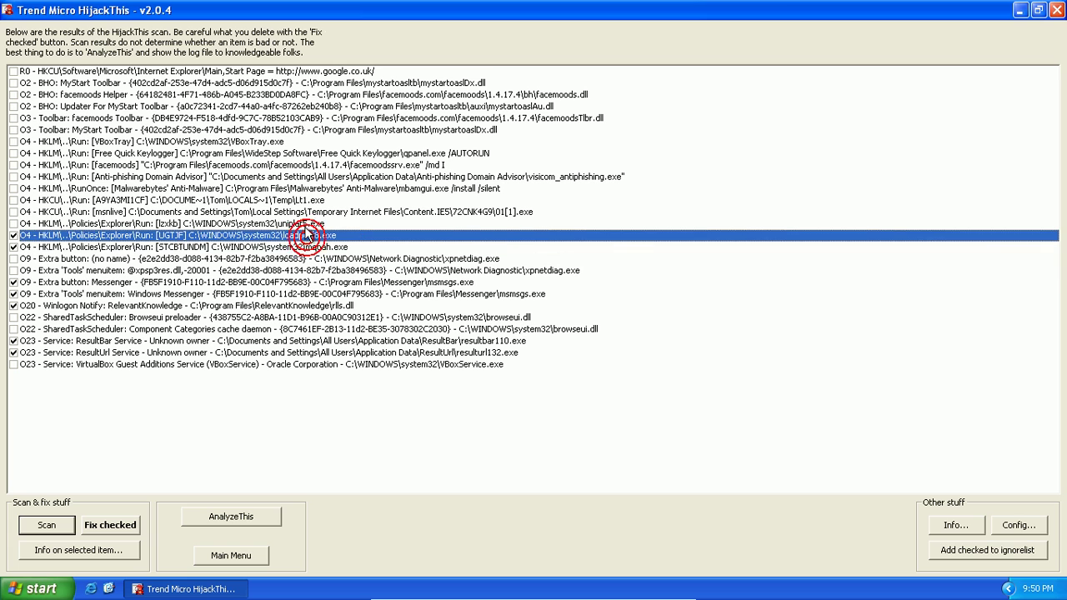
{"action": "left_click", "coordinate": [306, 225]}
{"action": "left_click", "coordinate": [304, 213]}
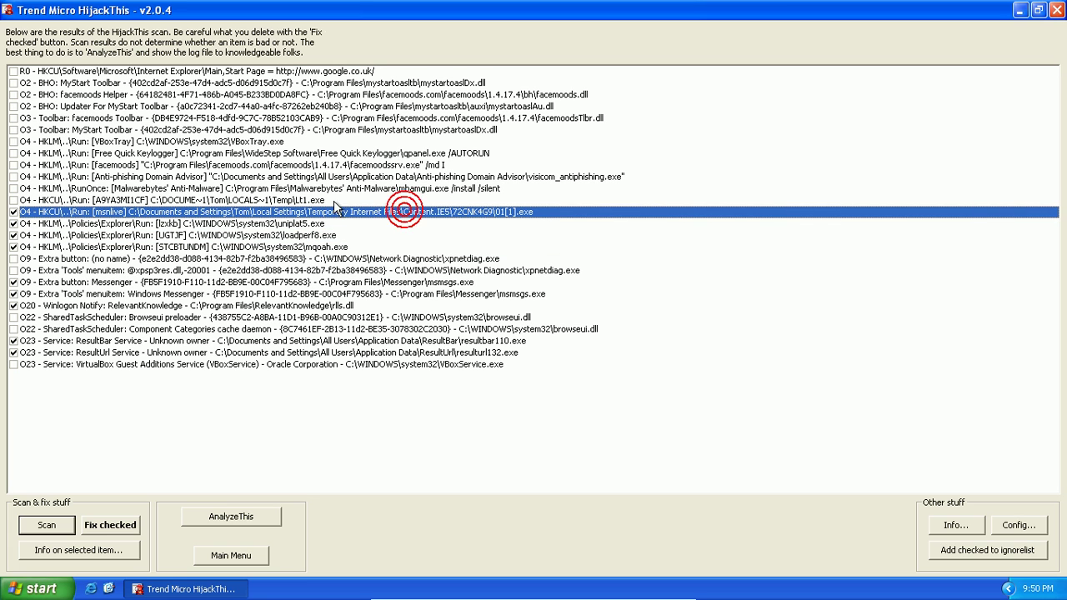
{"action": "left_click", "coordinate": [298, 202]}
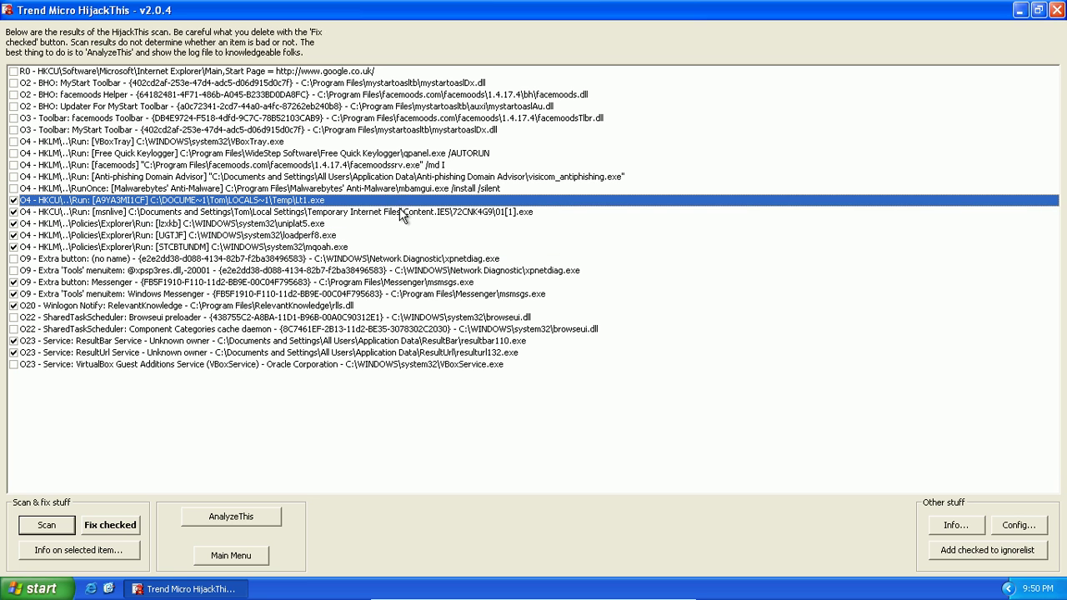
{"action": "left_click", "coordinate": [481, 177]}
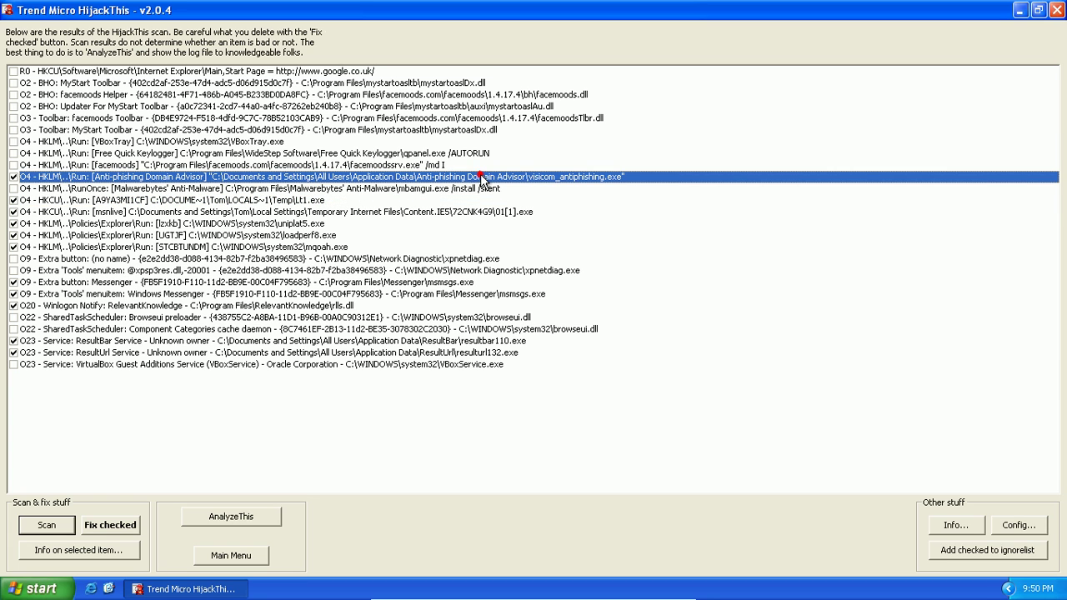
{"action": "left_click", "coordinate": [400, 165]}
{"action": "left_click", "coordinate": [412, 152]}
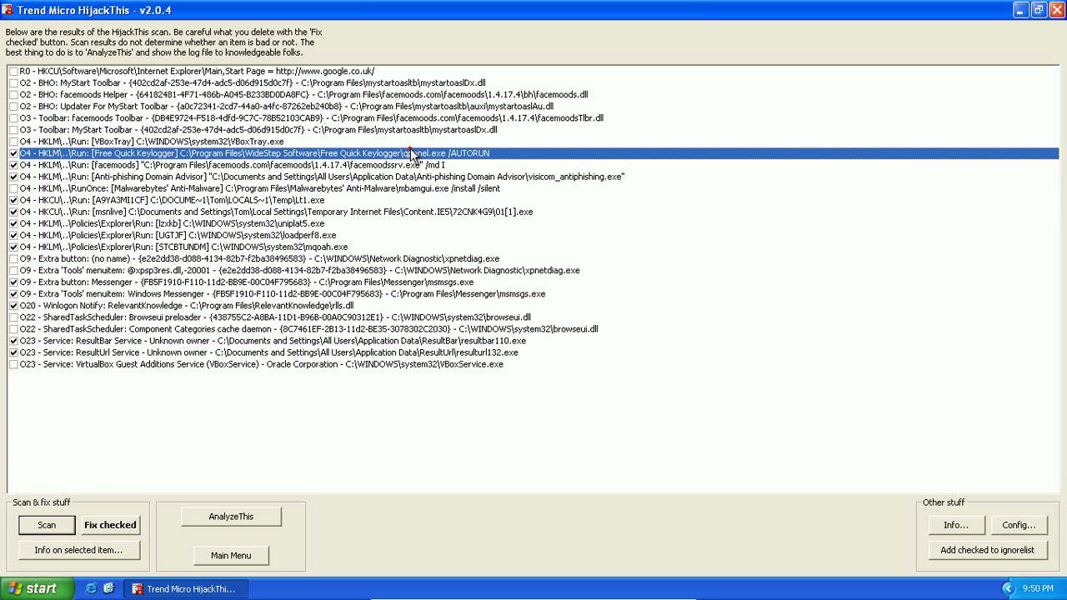
Step: Mark the MyStart and facemoods toolbar entries and the MyStart Toolbar, facemoods Helper and MyStart updater BHO entries
{"action": "left_click", "coordinate": [455, 130]}
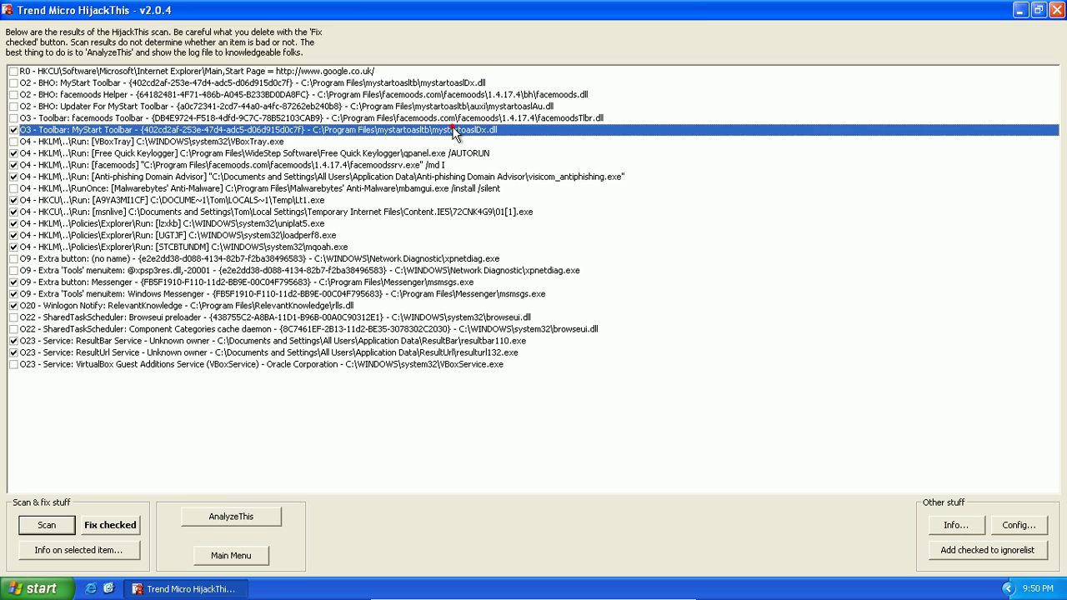
{"action": "left_click", "coordinate": [460, 118]}
{"action": "left_click", "coordinate": [477, 107]}
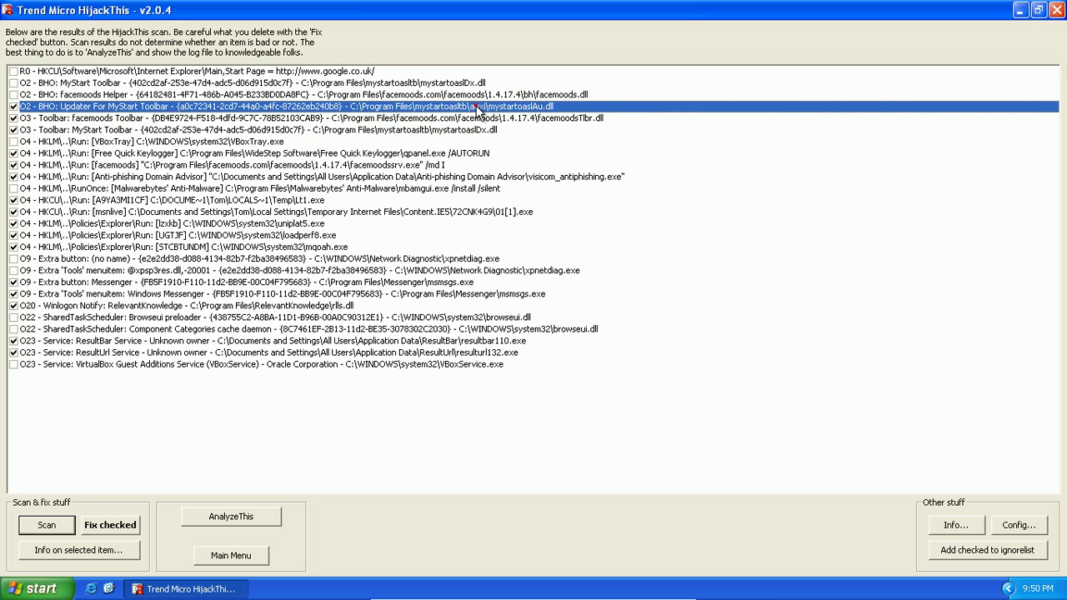
{"action": "left_click", "coordinate": [480, 95]}
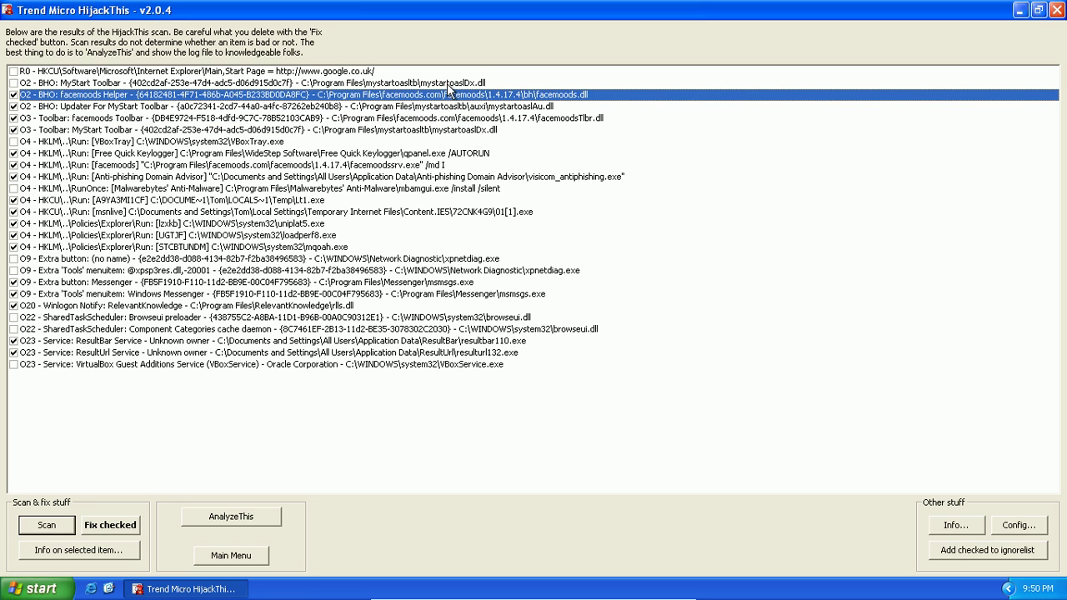
{"action": "left_click", "coordinate": [446, 83]}
Step: Fix all marked HijackThis entries, including the BHO file removal, and restart the virtual machine's Windows XP from a windowed view
{"action": "left_click", "coordinate": [125, 524]}
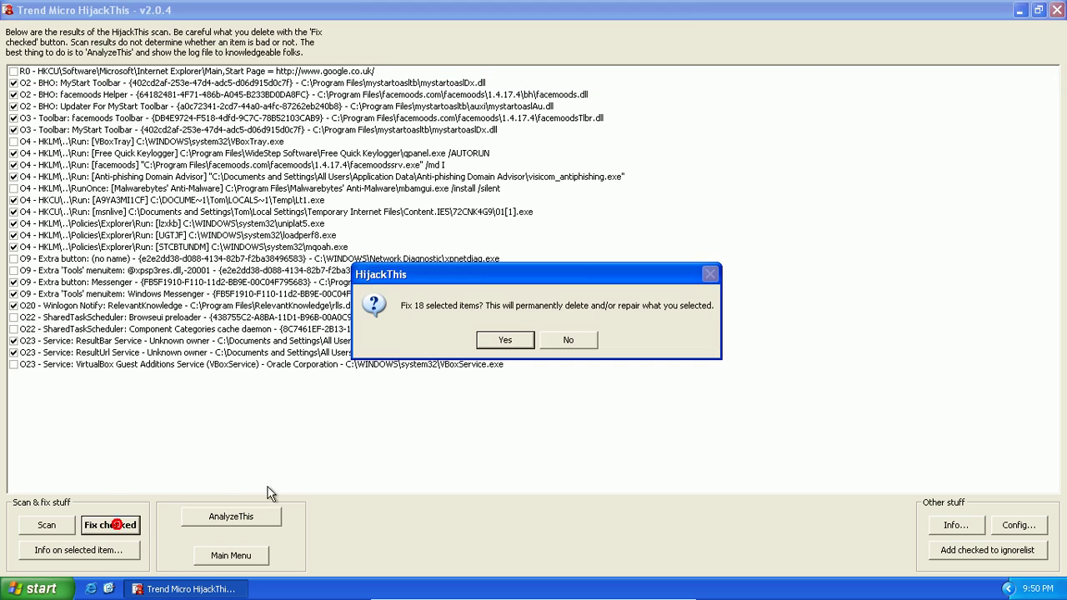
{"action": "left_click", "coordinate": [505, 340]}
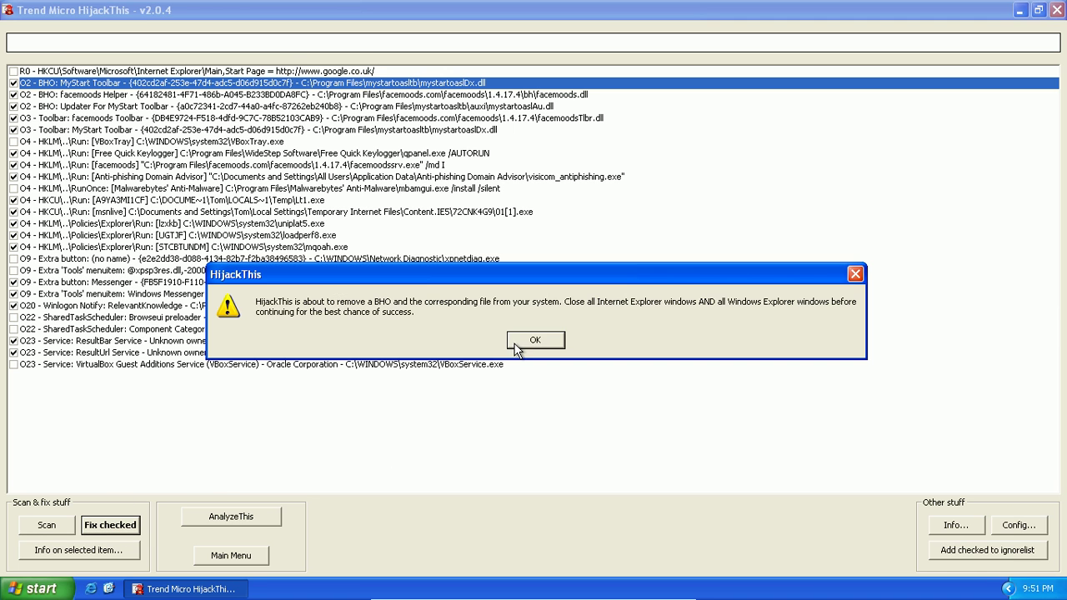
{"action": "left_click", "coordinate": [514, 343]}
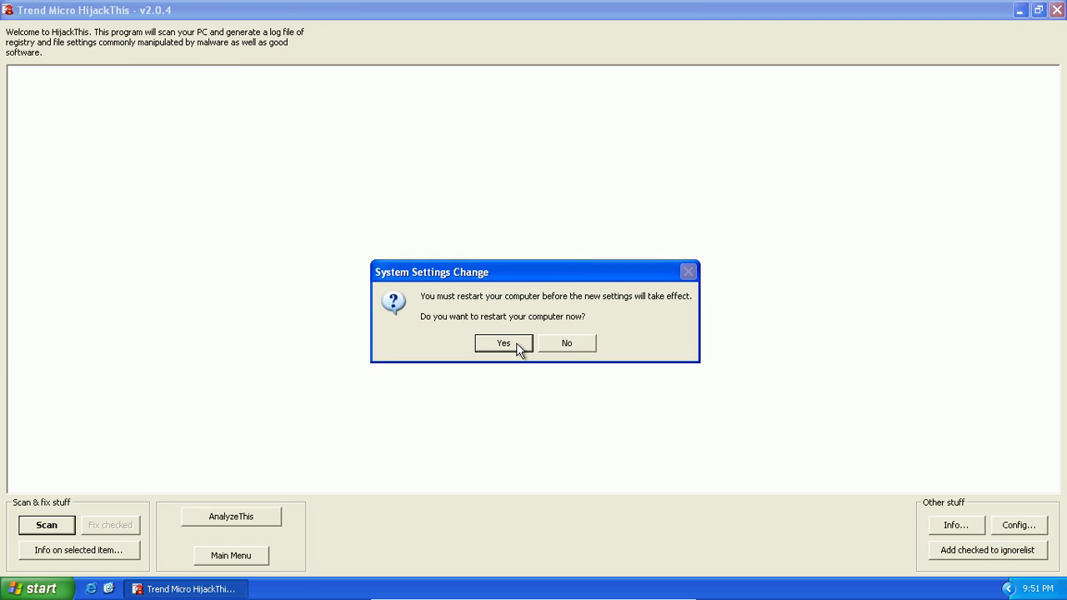
{"action": "left_click_drag", "start_coordinate": [527, 276], "coordinate": [507, 213]}
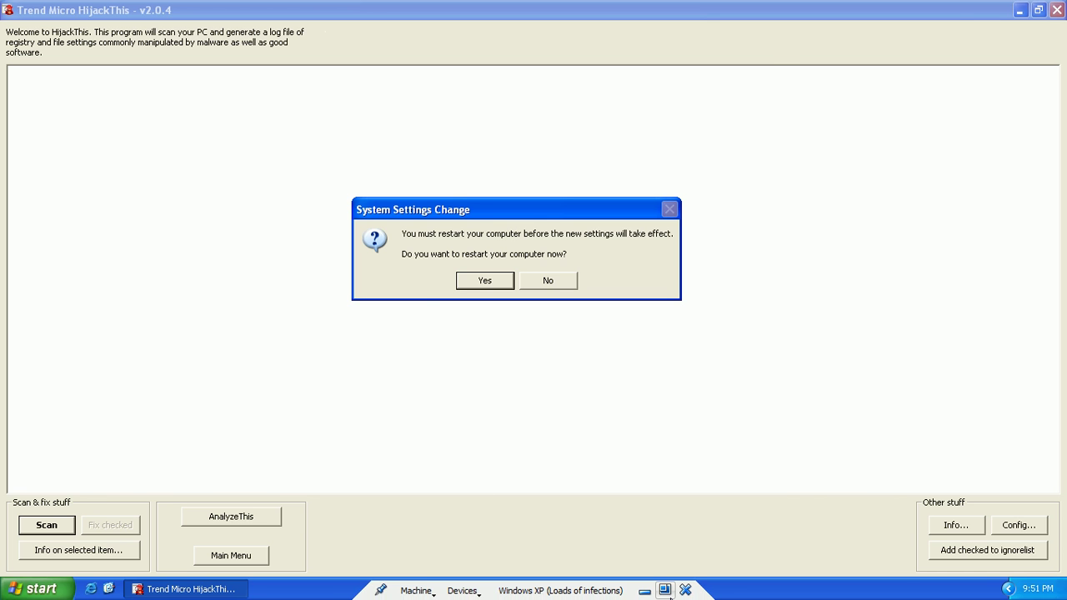
{"action": "left_click", "coordinate": [664, 590]}
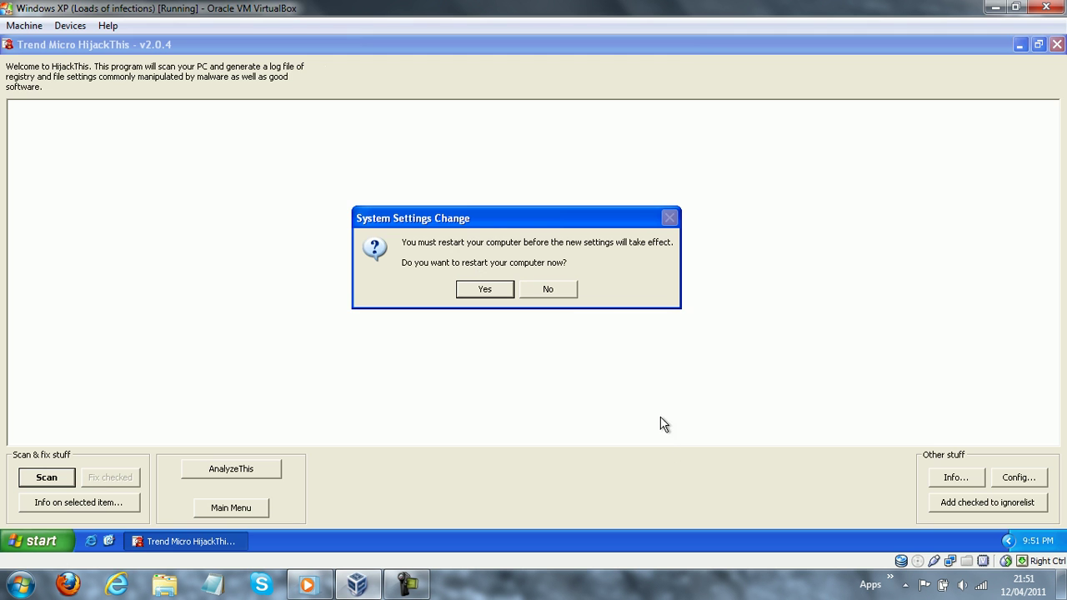
{"action": "left_click", "coordinate": [498, 288]}
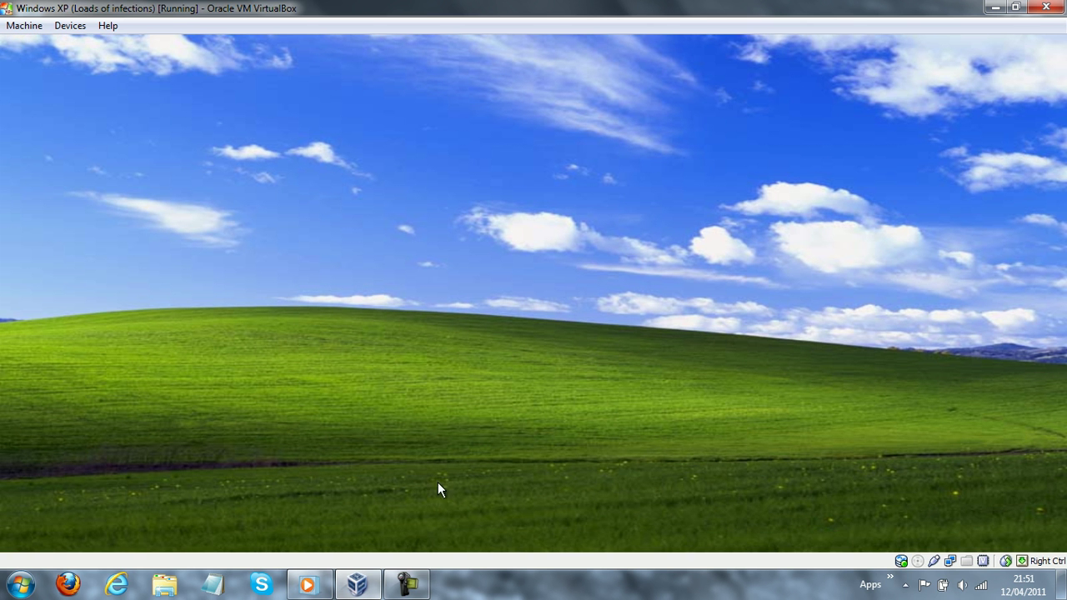
{"action": "left_click", "coordinate": [408, 591]}
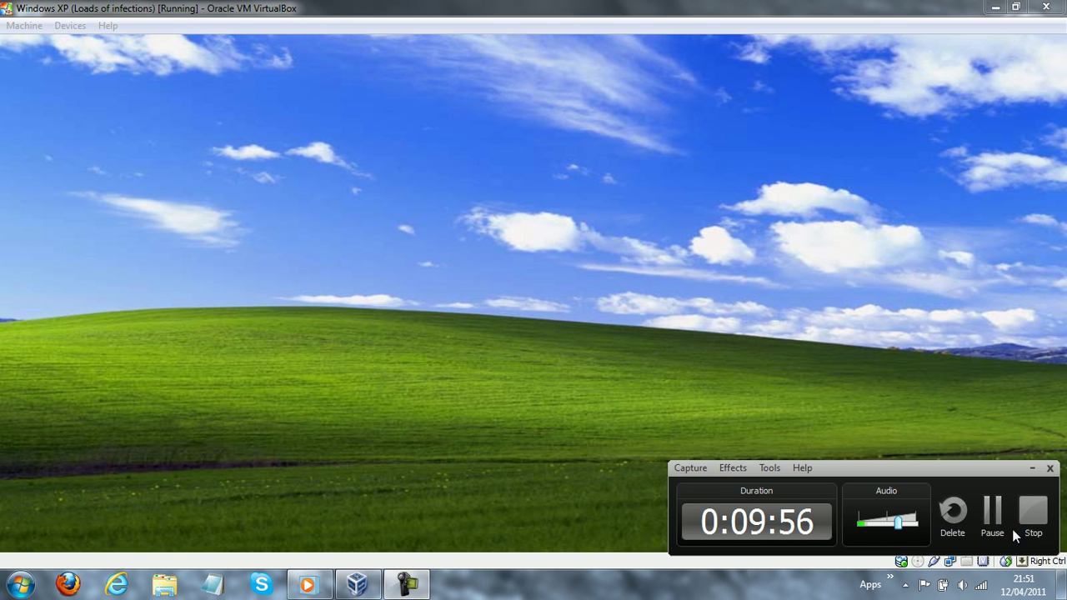
{"action": "left_click", "coordinate": [988, 511]}
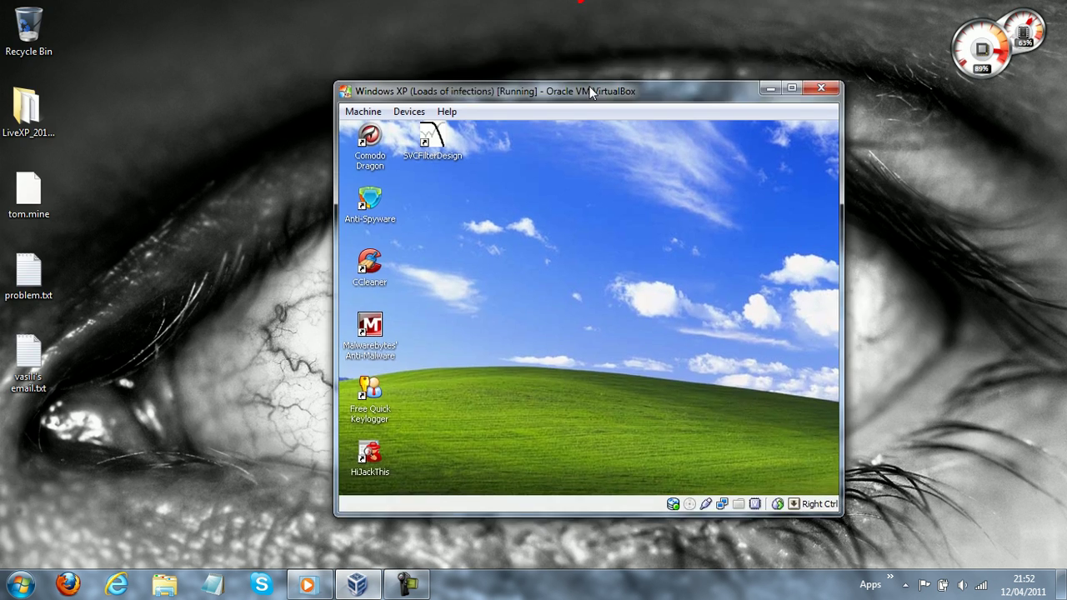
Step: Return the restarted virtual machine to fullscreen and dismiss the Windows security notification
{"action": "double_click", "coordinate": [589, 7]}
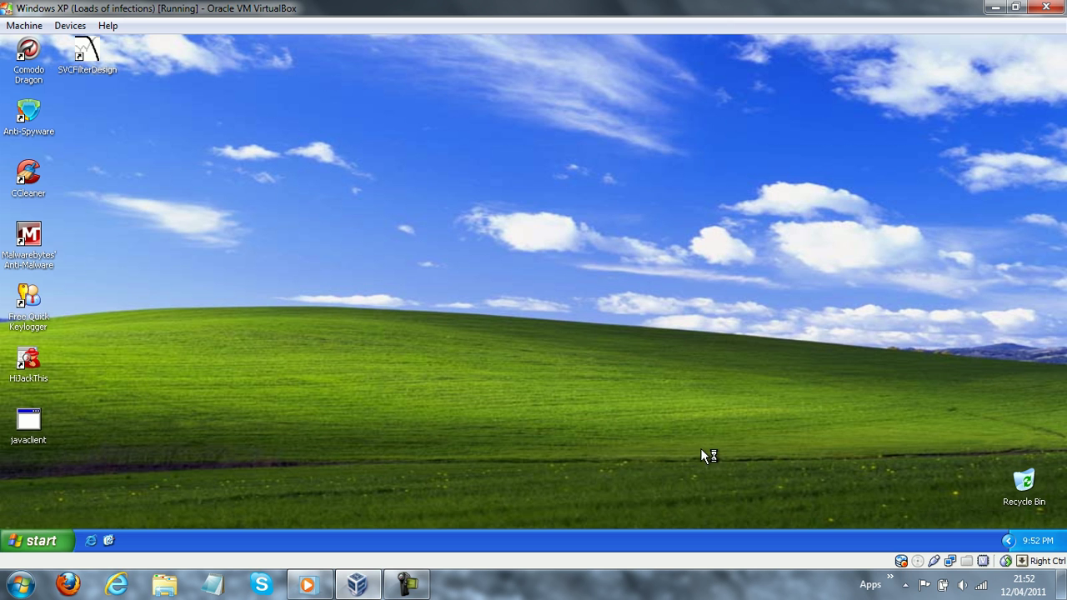
{"action": "left_click", "coordinate": [32, 26]}
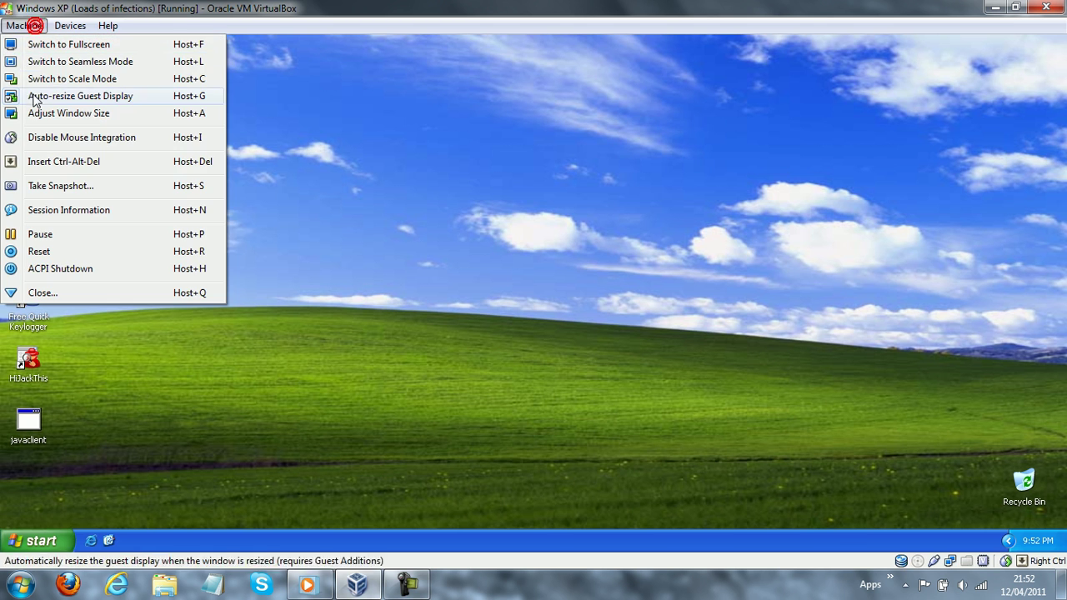
{"action": "left_click", "coordinate": [72, 46]}
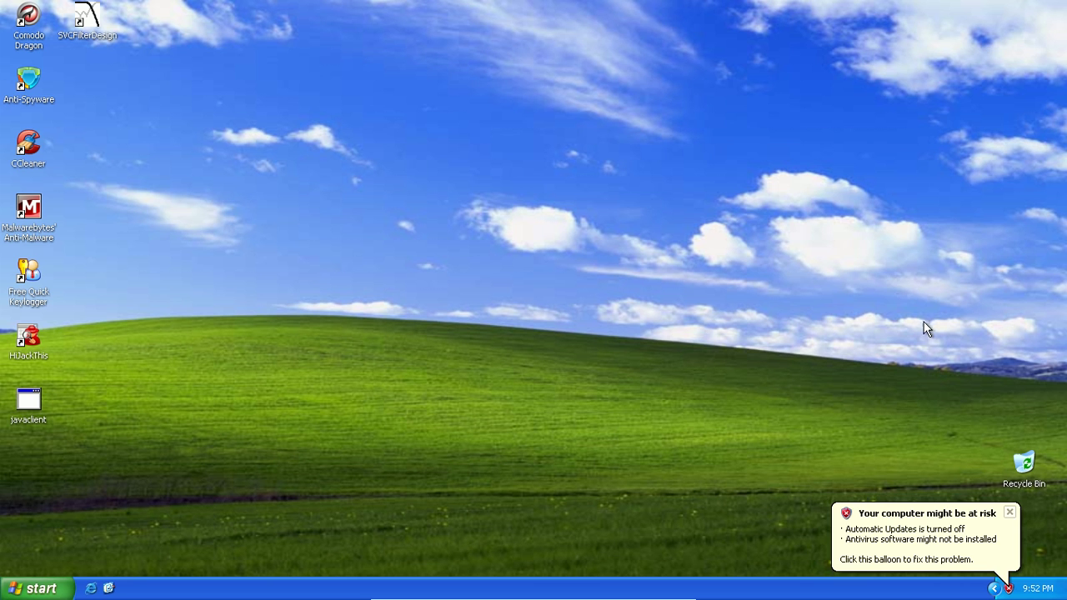
{"action": "left_click", "coordinate": [1011, 512]}
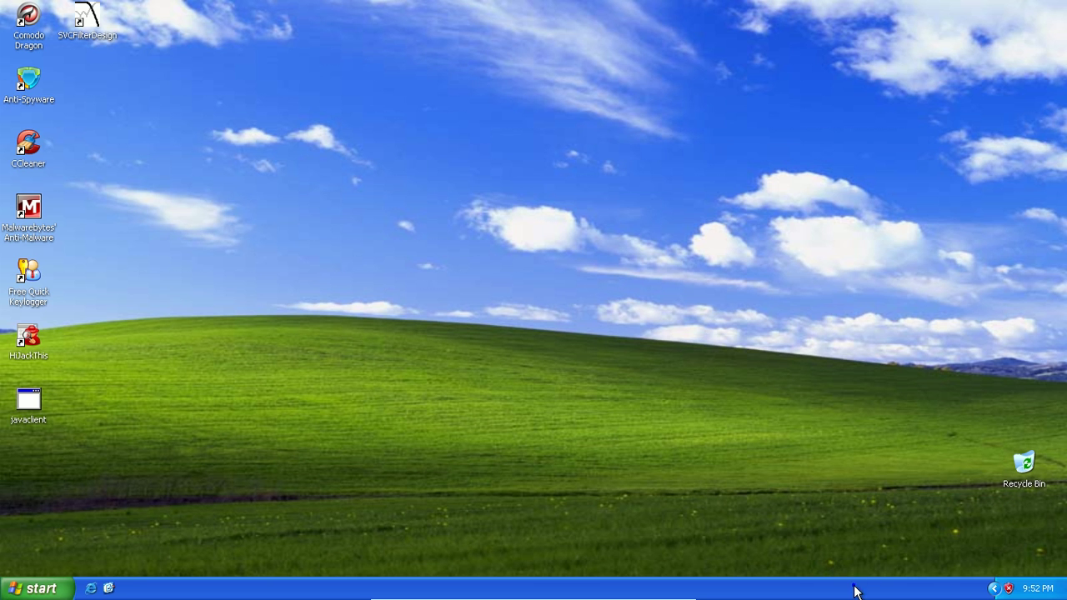
Step: Open Task Manager and sort the running processes by highest CPU usage to find the suspicious one
{"action": "right_click", "coordinate": [853, 586]}
{"action": "left_click", "coordinate": [895, 543]}
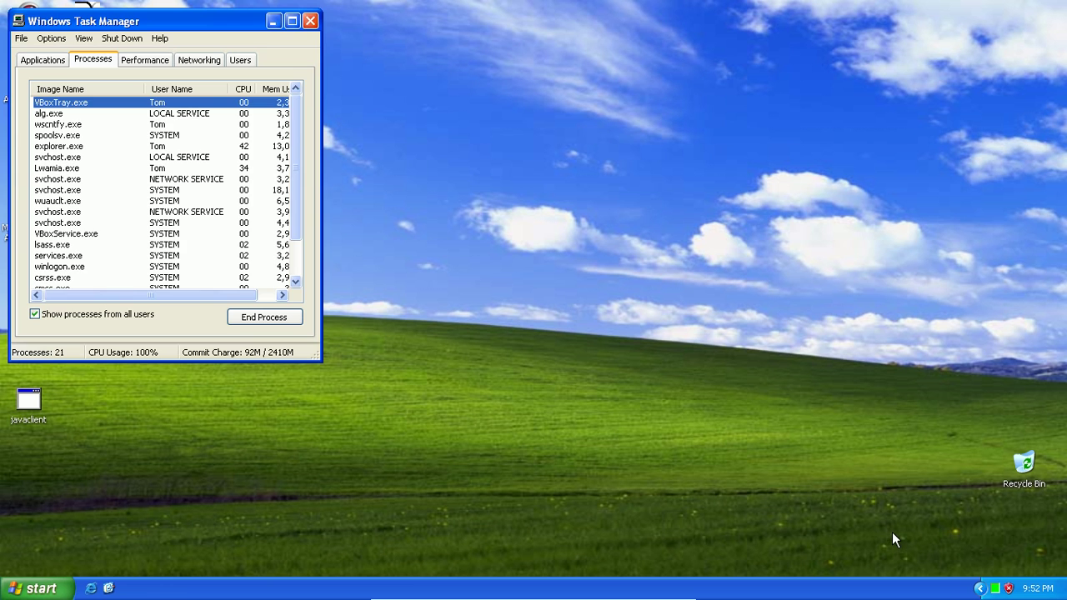
{"action": "left_click", "coordinate": [241, 89]}
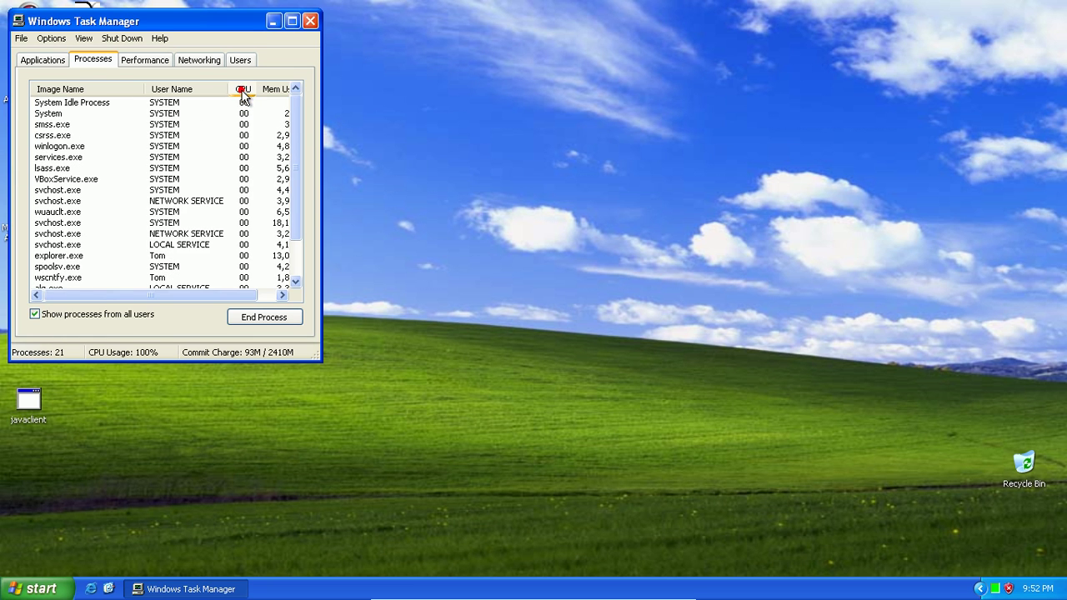
{"action": "left_click", "coordinate": [241, 90]}
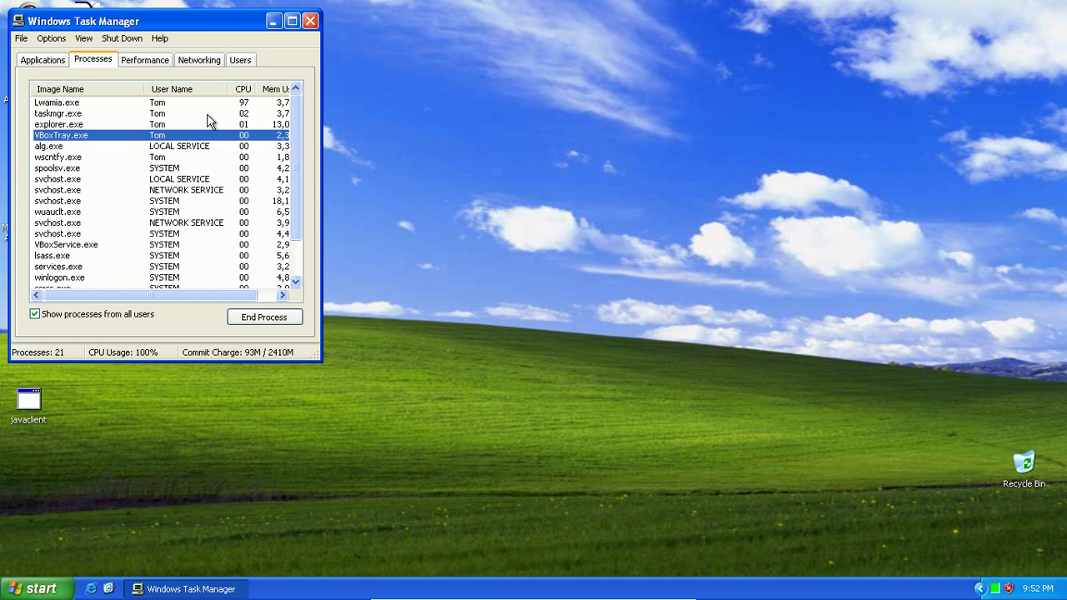
{"action": "left_click", "coordinate": [58, 103]}
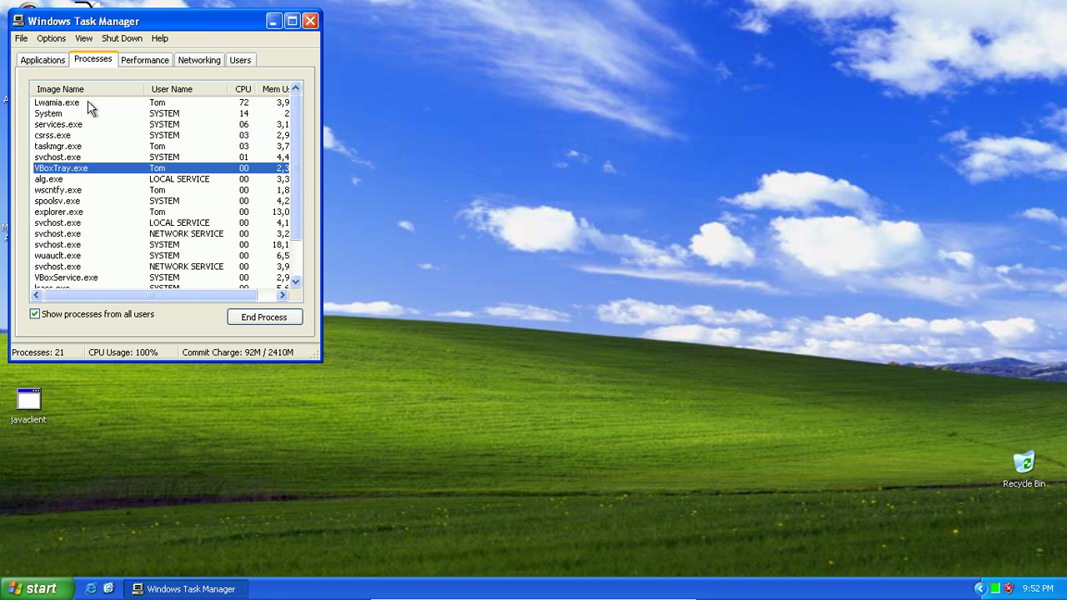
{"action": "left_click", "coordinate": [72, 103]}
{"action": "left_click", "coordinate": [73, 113]}
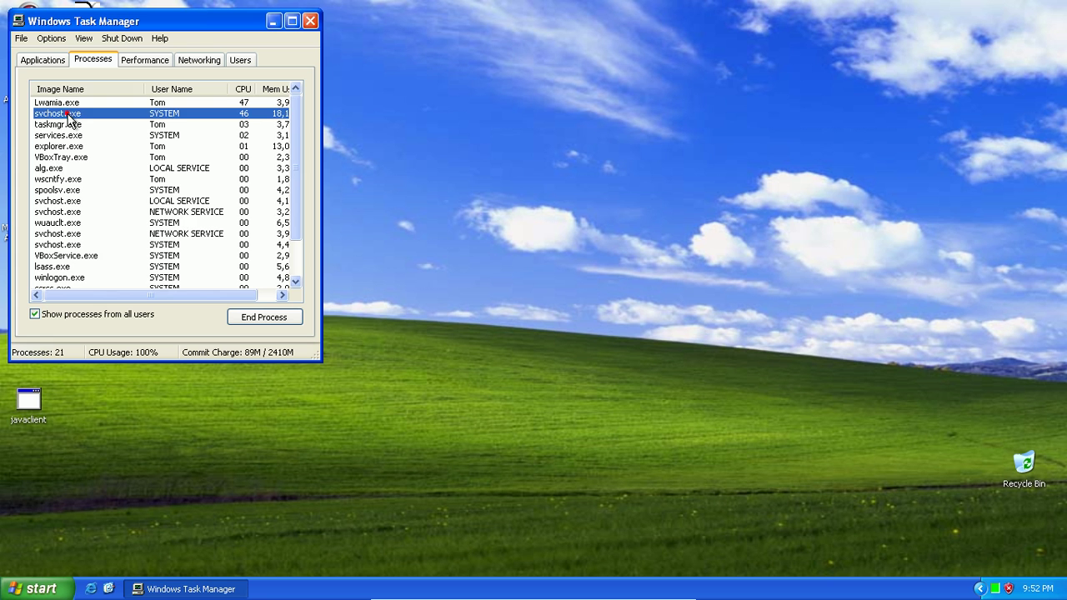
Step: Sort the processes by image name, end the Lwamia.exe process, and close Task Manager
{"action": "left_click", "coordinate": [63, 90]}
{"action": "scroll", "coordinate": [123, 221], "scroll_direction": "down", "scroll_amount": 1}
{"action": "scroll", "coordinate": [119, 222], "scroll_direction": "up", "scroll_amount": 1}
{"action": "left_click", "coordinate": [57, 147]}
{"action": "left_click", "coordinate": [278, 316]}
{"action": "left_click", "coordinate": [483, 355]}
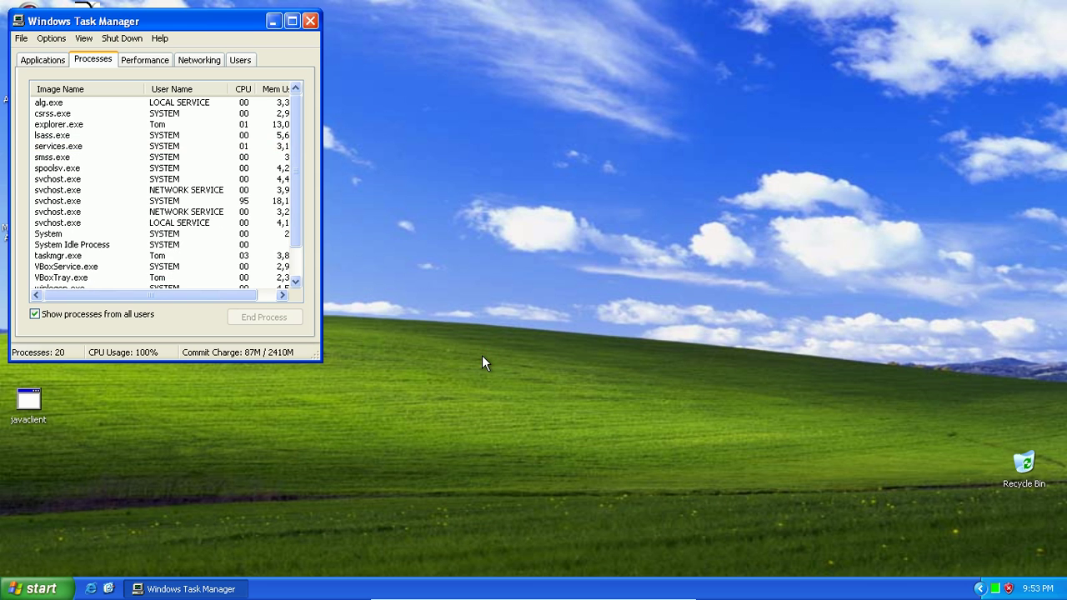
{"action": "left_click_drag", "start_coordinate": [296, 131], "coordinate": [300, 79]}
{"action": "left_click", "coordinate": [310, 21]}
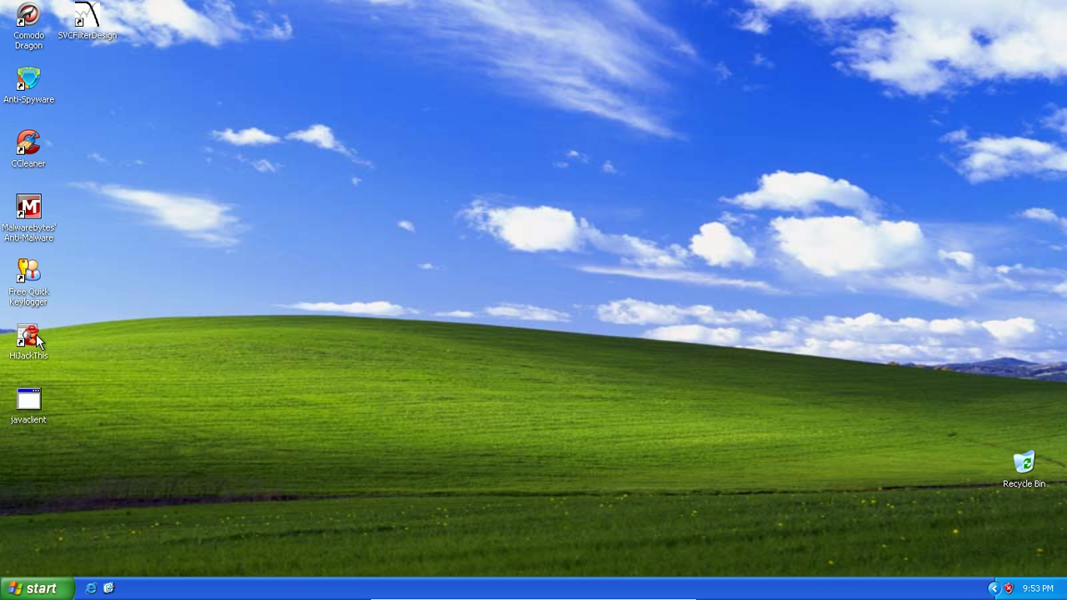
Step: Run a new HijackThis system scan and examine the remaining entries in the maximized window
{"action": "left_click", "coordinate": [100, 355]}
{"action": "left_click", "coordinate": [384, 255]}
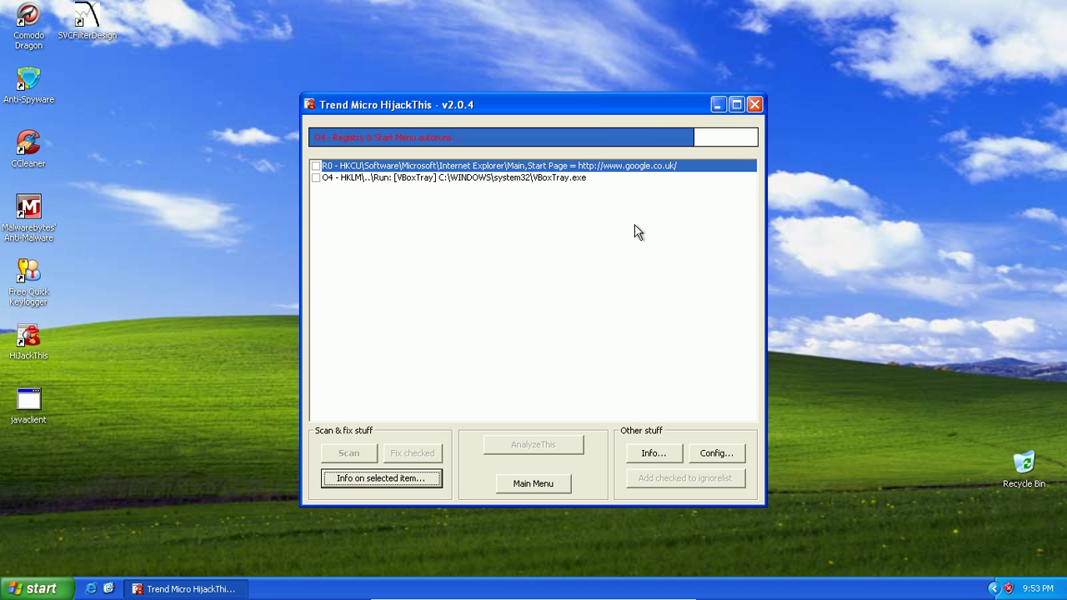
{"action": "left_click", "coordinate": [737, 104]}
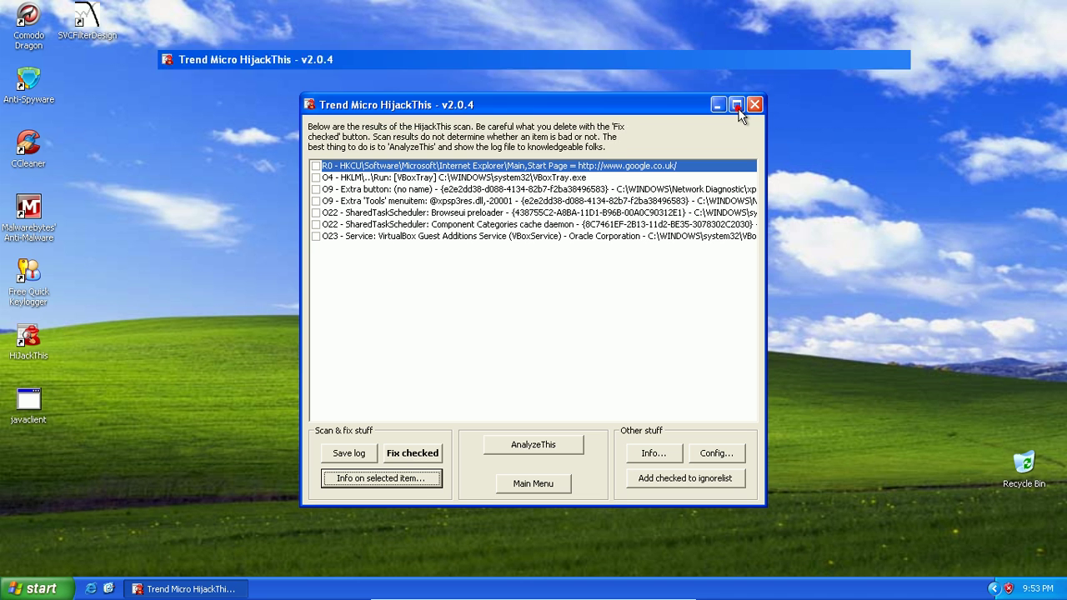
{"action": "left_click_drag", "start_coordinate": [475, 150], "coordinate": [472, 121]}
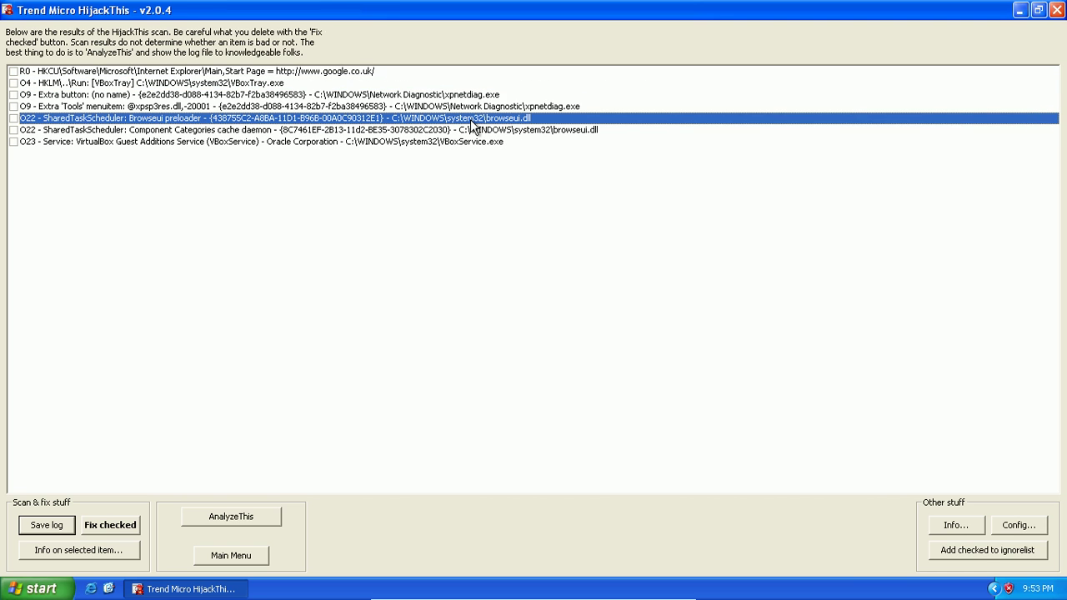
Step: Close HijackThis, and run another cleanup in CCleaner before closing it
{"action": "left_click_drag", "start_coordinate": [617, 125], "coordinate": [784, 83]}
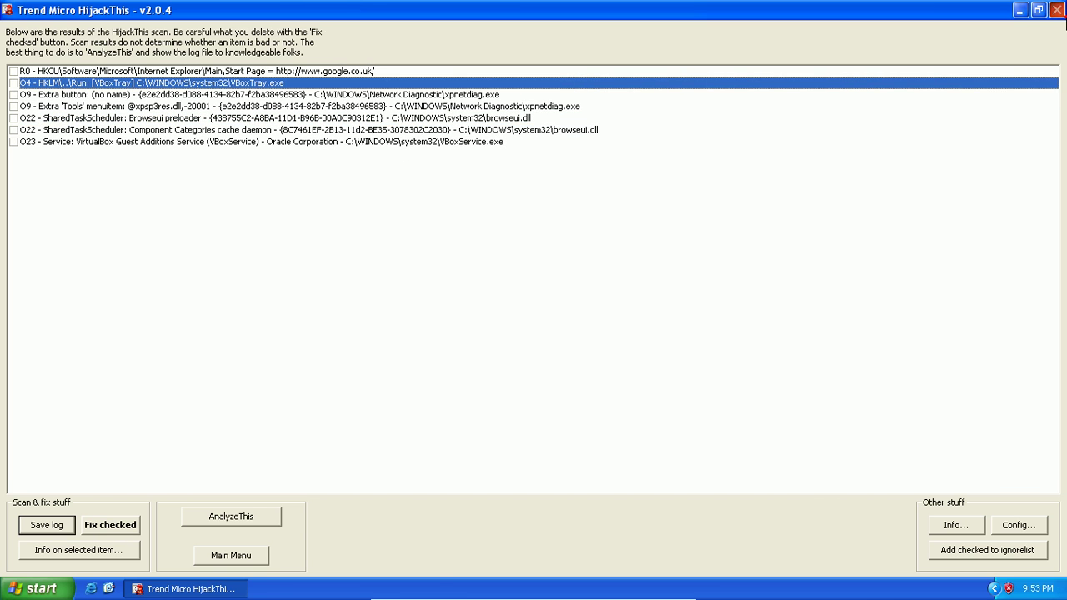
{"action": "left_click", "coordinate": [1057, 10]}
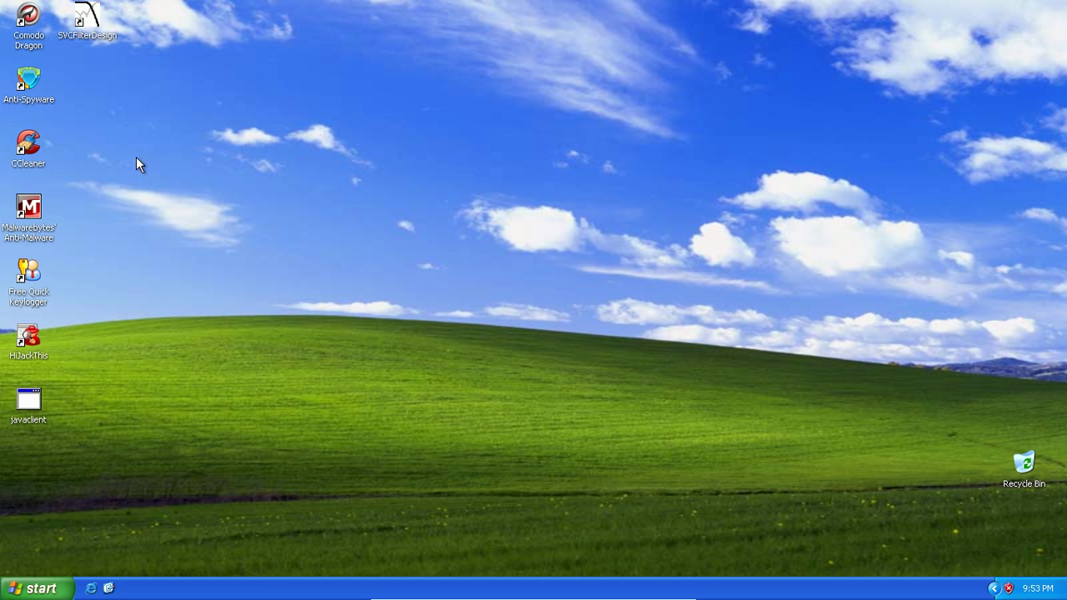
{"action": "double_click", "coordinate": [28, 146]}
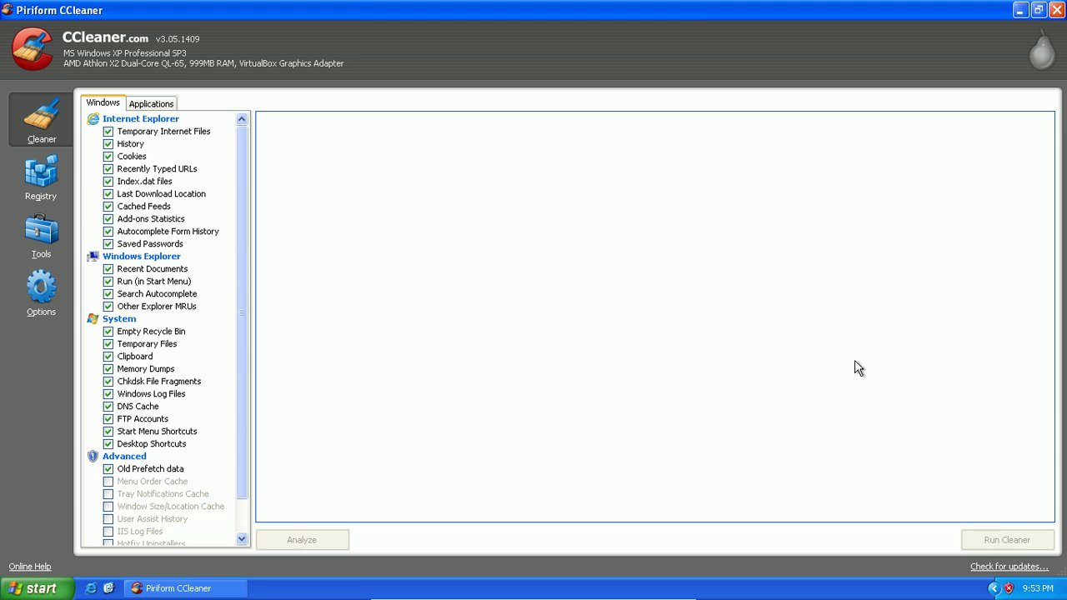
{"action": "left_click", "coordinate": [1001, 541]}
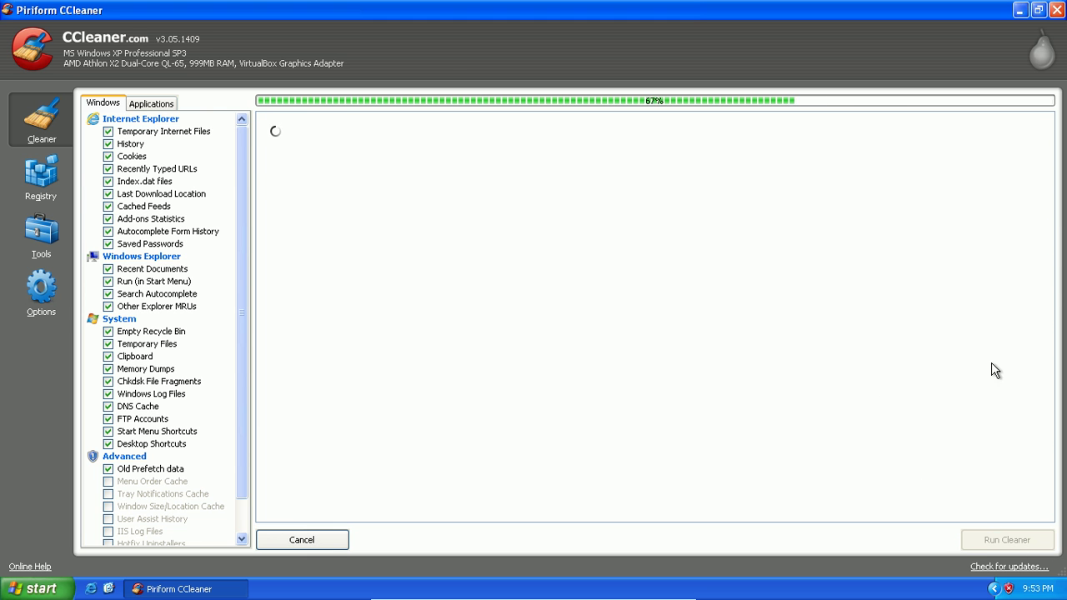
{"action": "left_click", "coordinate": [1057, 9]}
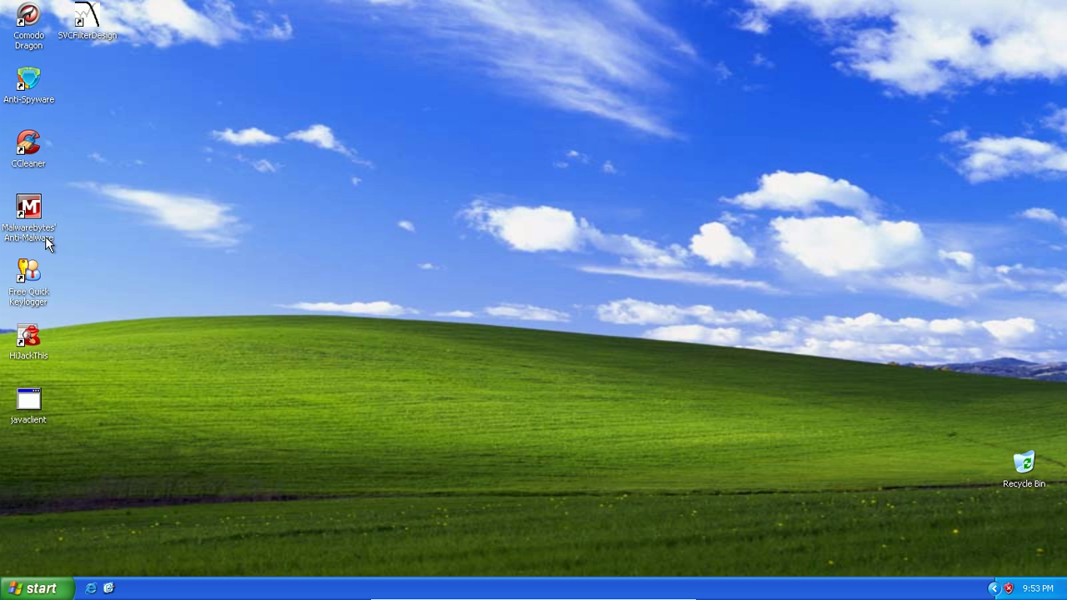
Step: Launch FreeFixer from the installed programs and maximize its window
{"action": "left_click", "coordinate": [37, 588]}
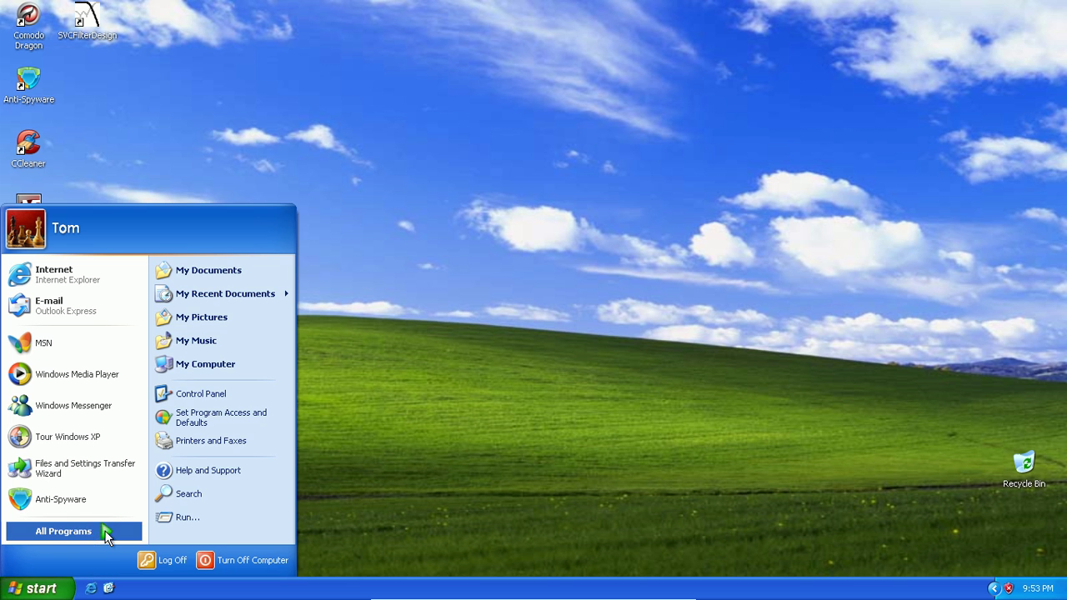
{"action": "mouse_move", "coordinate": [104, 533]}
{"action": "mouse_move", "coordinate": [226, 497]}
{"action": "left_click", "coordinate": [337, 497]}
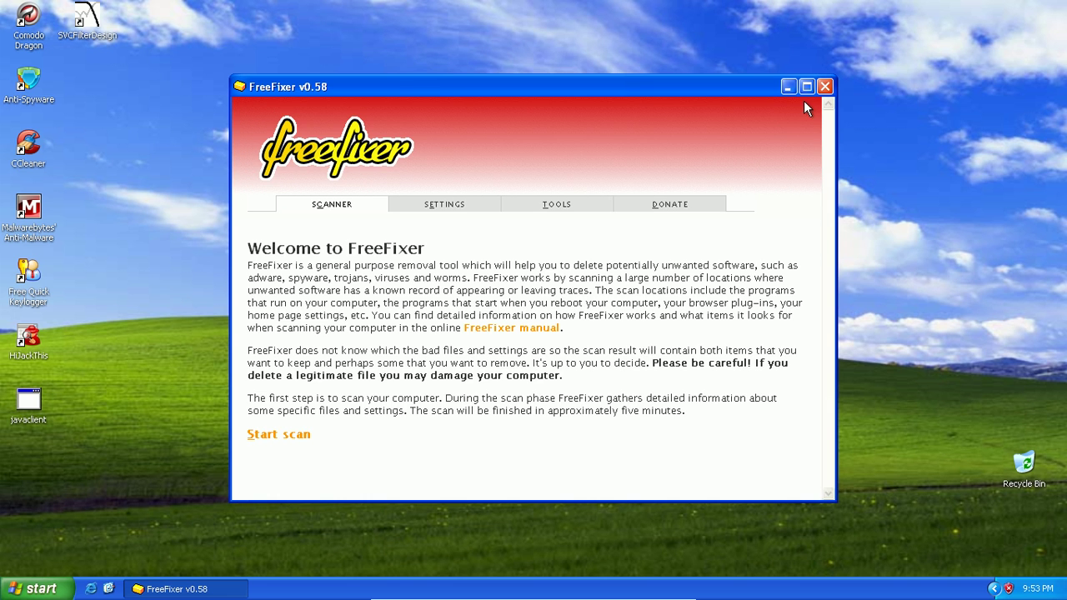
{"action": "left_click", "coordinate": [803, 84]}
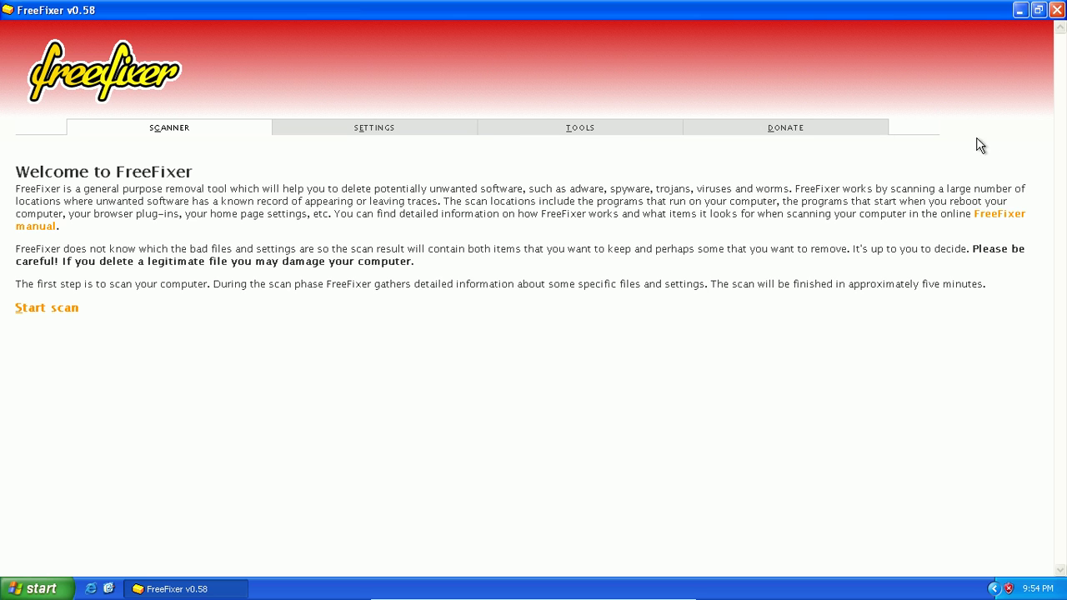
Step: Look through FreeFixer's Donate, Tools and Settings pages, and start a scan from the Scanner page
{"action": "left_click", "coordinate": [784, 127]}
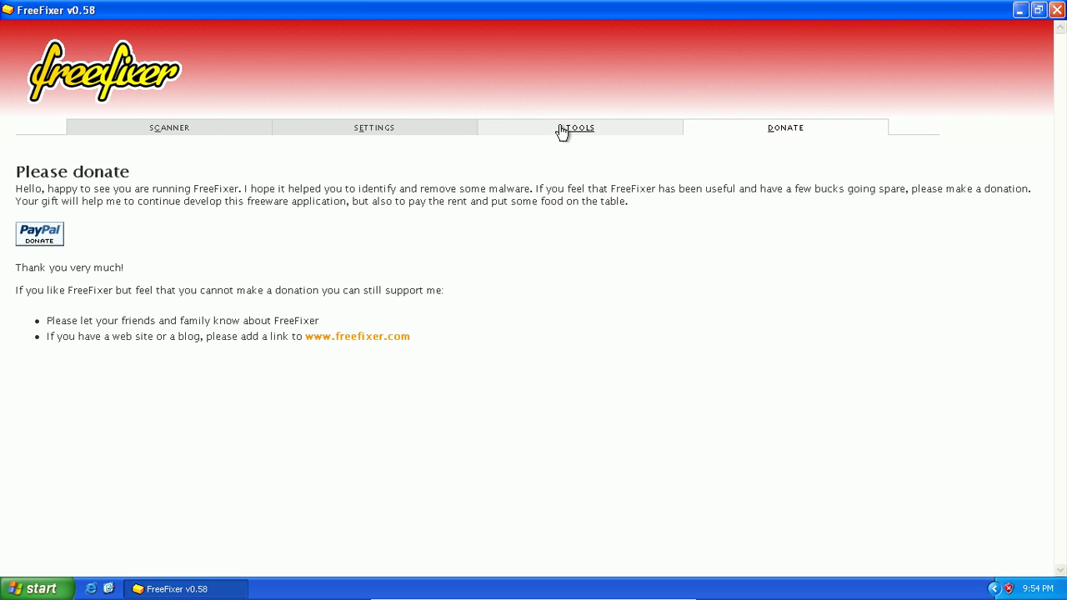
{"action": "left_click", "coordinate": [604, 134]}
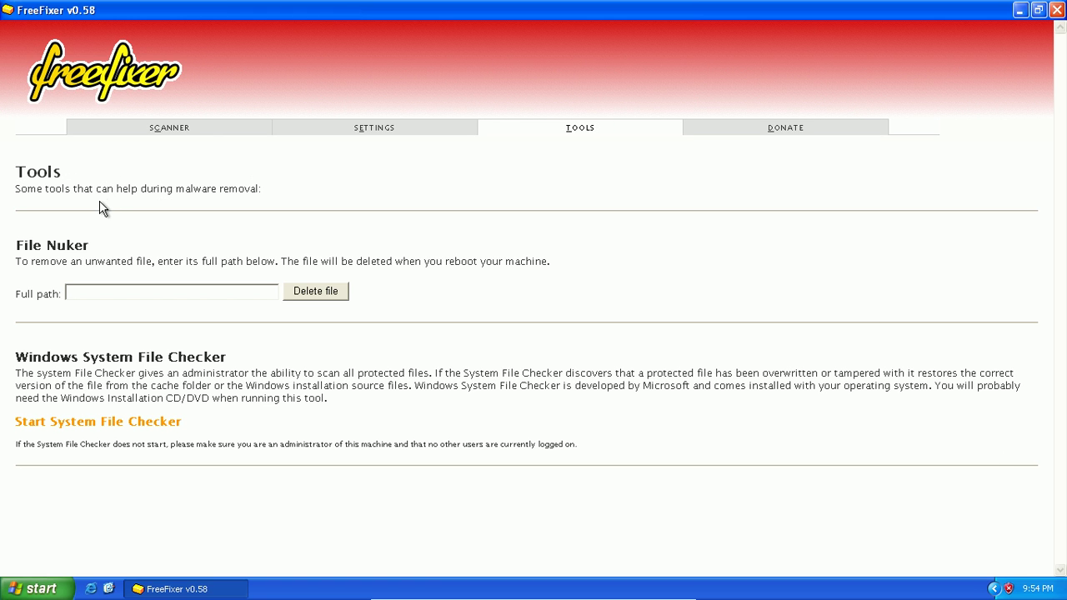
{"action": "left_click_drag", "start_coordinate": [105, 186], "coordinate": [15, 189]}
{"action": "left_click", "coordinate": [172, 196]}
{"action": "left_click", "coordinate": [377, 128]}
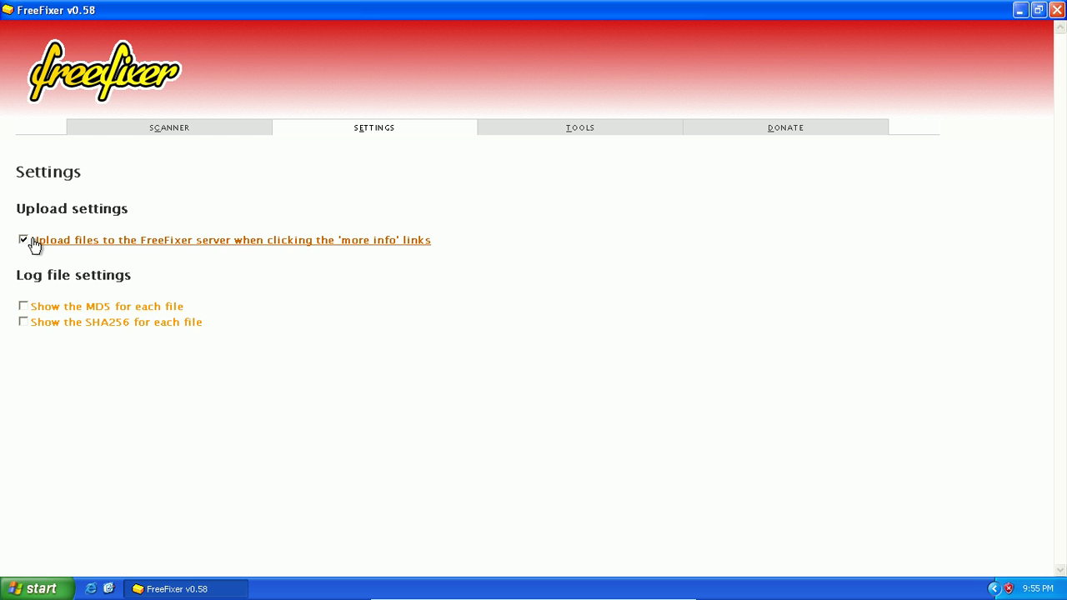
{"action": "left_click", "coordinate": [208, 133]}
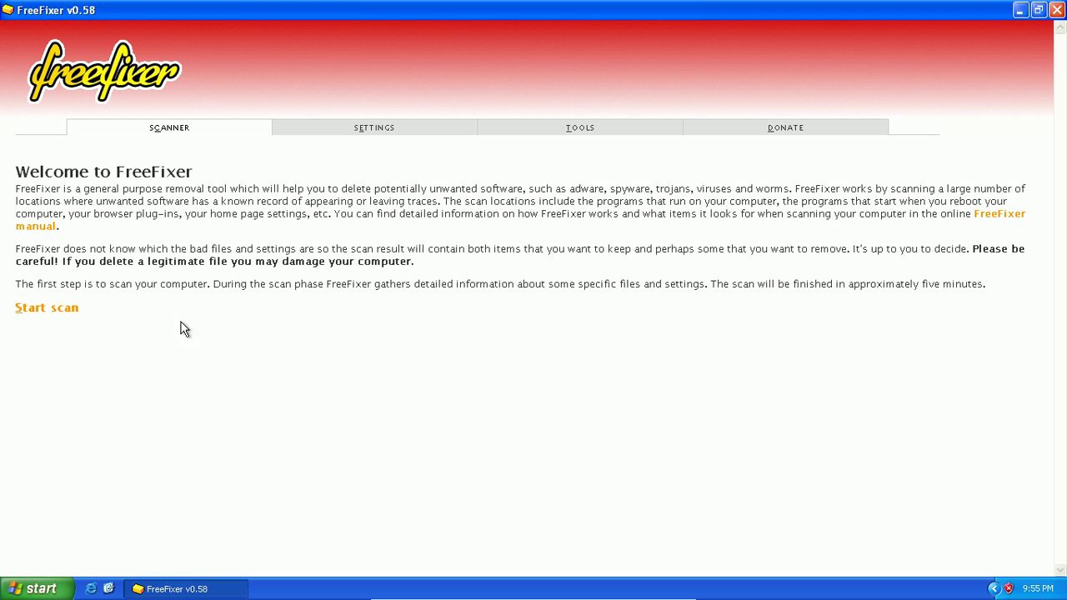
{"action": "left_click", "coordinate": [60, 309]}
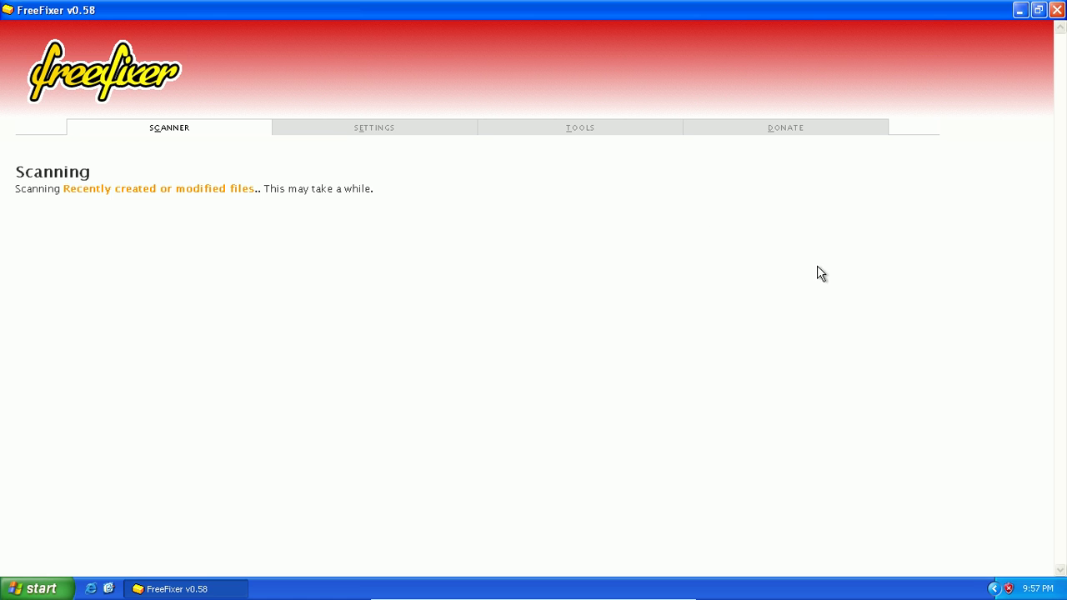
Step: Leave the virtual machine's fullscreen mode to check the screen recorder, minimize the recorder, and return to fullscreen
{"action": "mouse_move", "coordinate": [667, 599]}
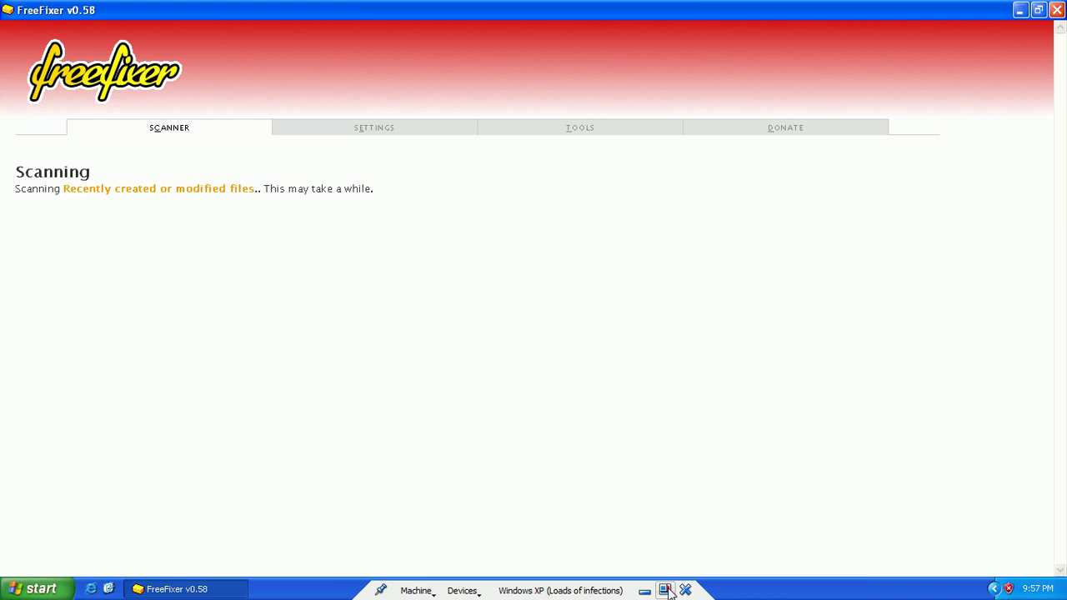
{"action": "left_click", "coordinate": [667, 591]}
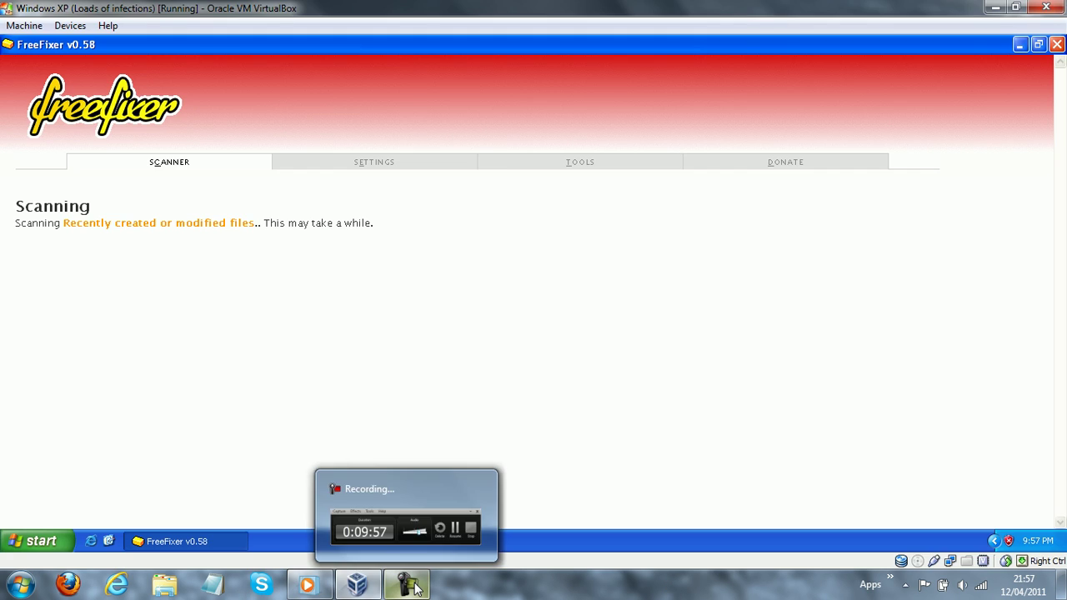
{"action": "left_click", "coordinate": [409, 583]}
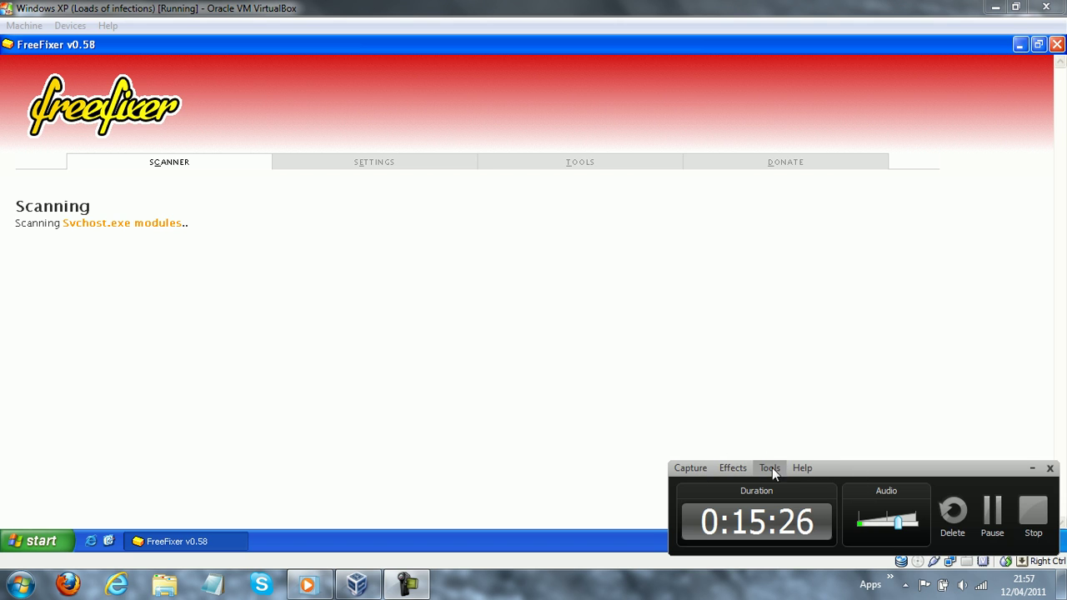
{"action": "left_click", "coordinate": [798, 467]}
{"action": "left_click", "coordinate": [798, 468]}
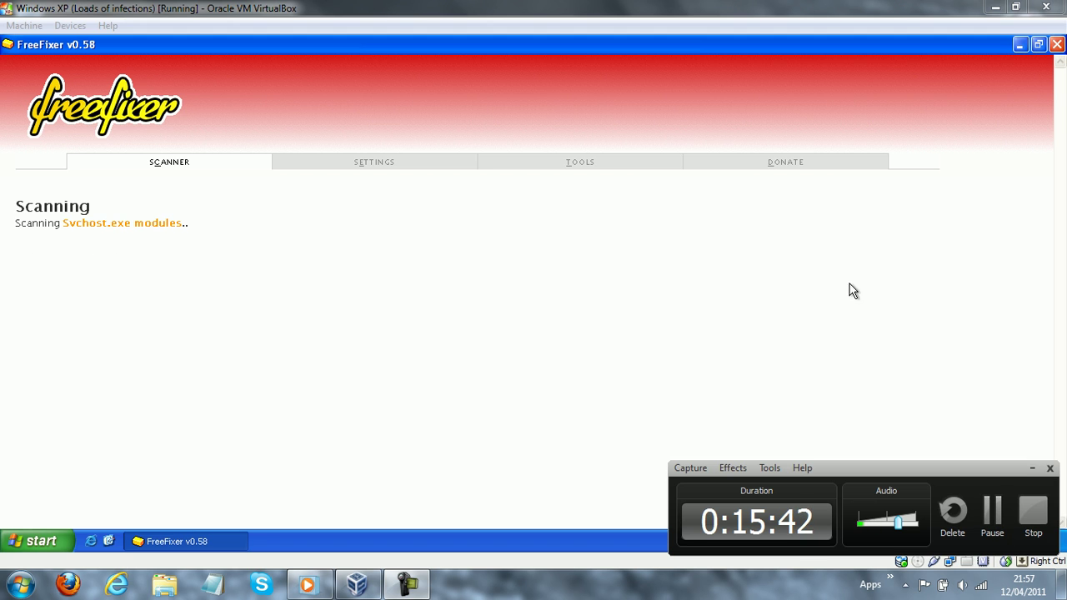
{"action": "left_click", "coordinate": [1034, 468]}
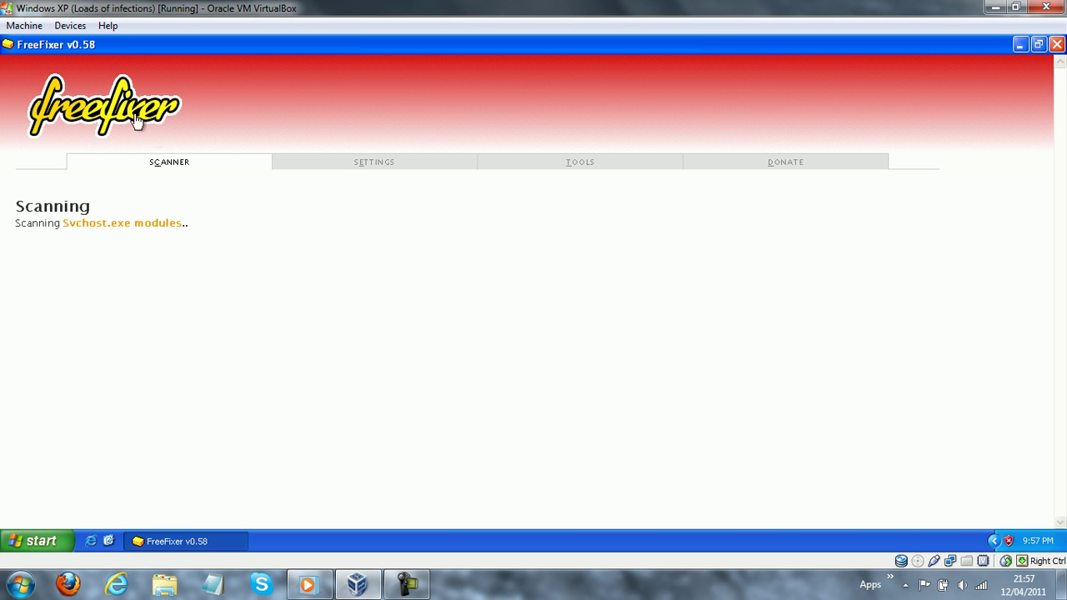
{"action": "left_click", "coordinate": [24, 26]}
{"action": "left_click", "coordinate": [51, 40]}
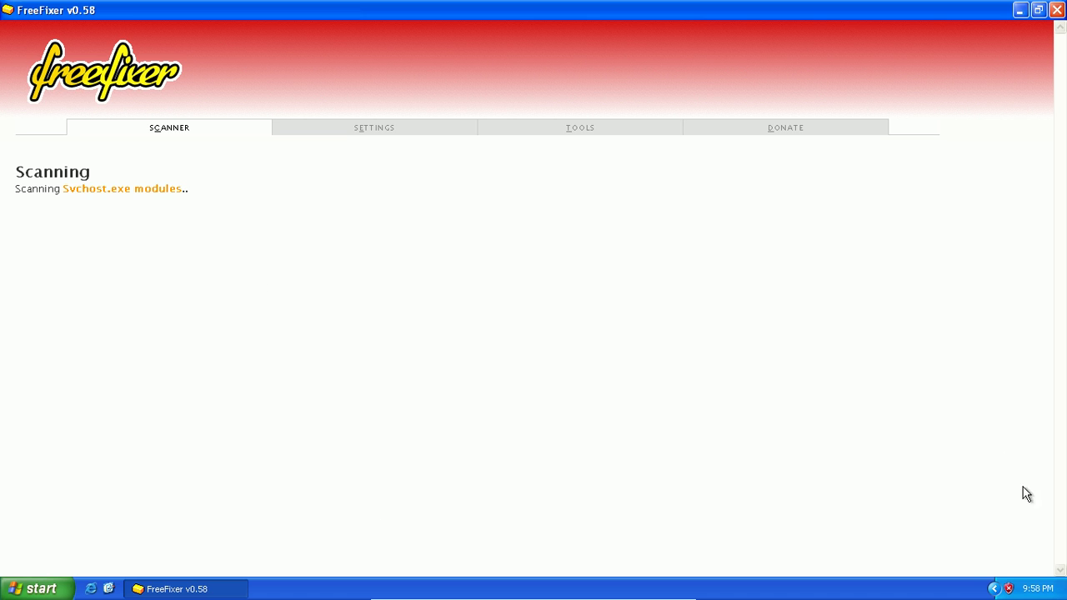
Step: Keep the current Windows color scheme and stop the performance message from being shown again
{"action": "mouse_move", "coordinate": [1037, 594]}
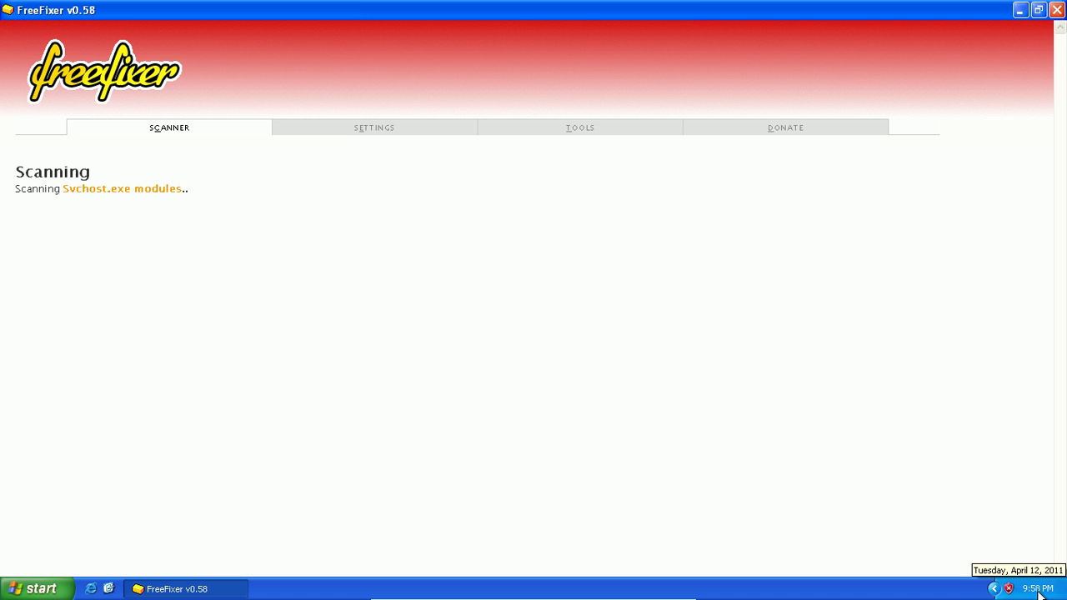
{"action": "left_click", "coordinate": [1039, 594]}
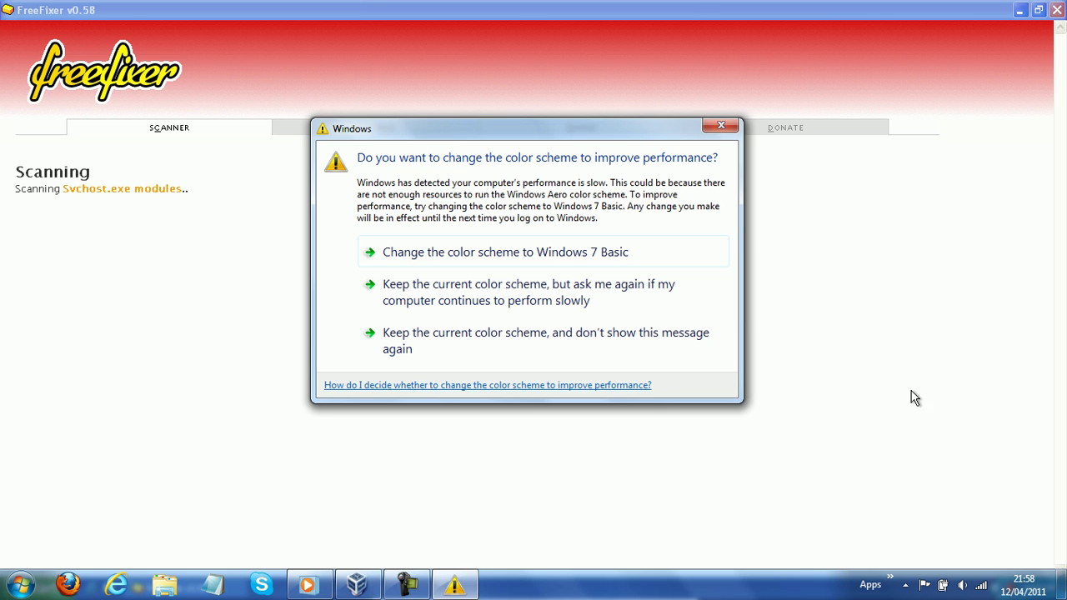
{"action": "left_click", "coordinate": [399, 335]}
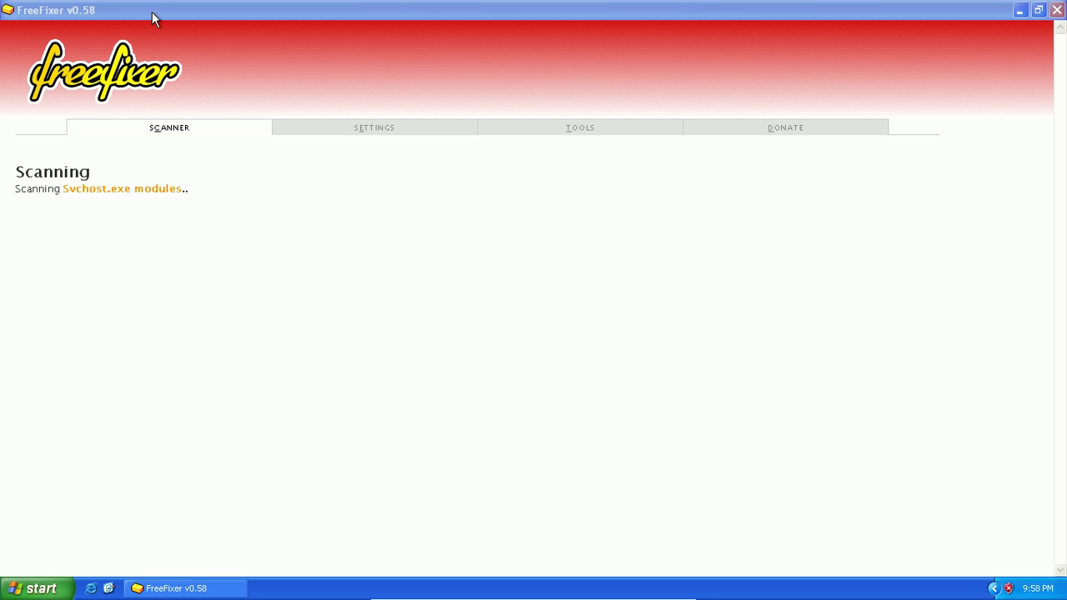
Step: Check the clock in the virtual machine's Date and Time Properties and close the dialog without changes
{"action": "double_click", "coordinate": [1038, 590]}
{"action": "left_click_drag", "start_coordinate": [268, 130], "coordinate": [635, 93]}
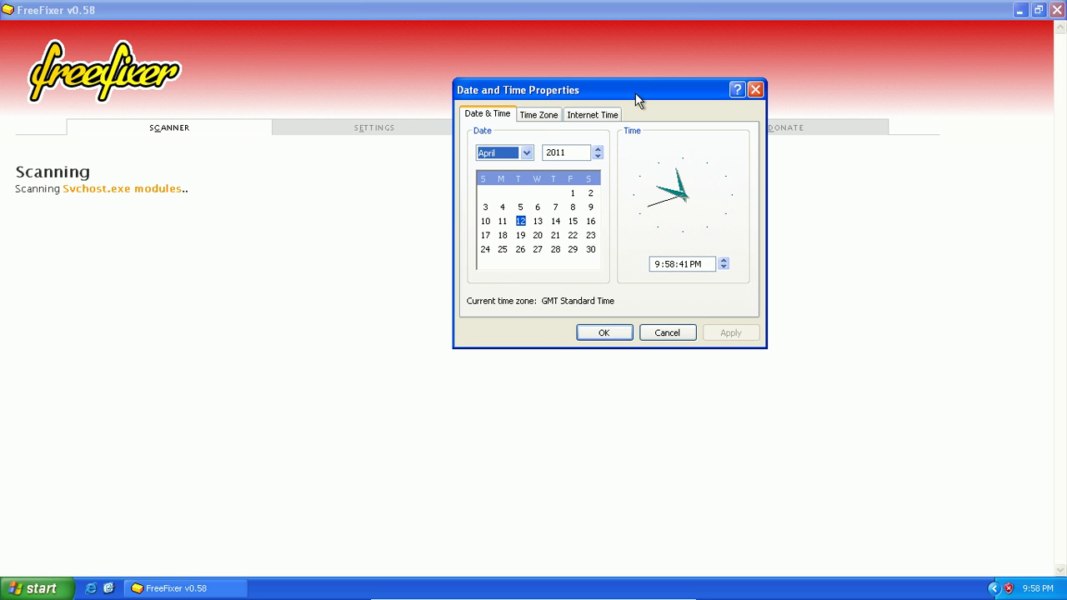
{"action": "left_click", "coordinate": [647, 333]}
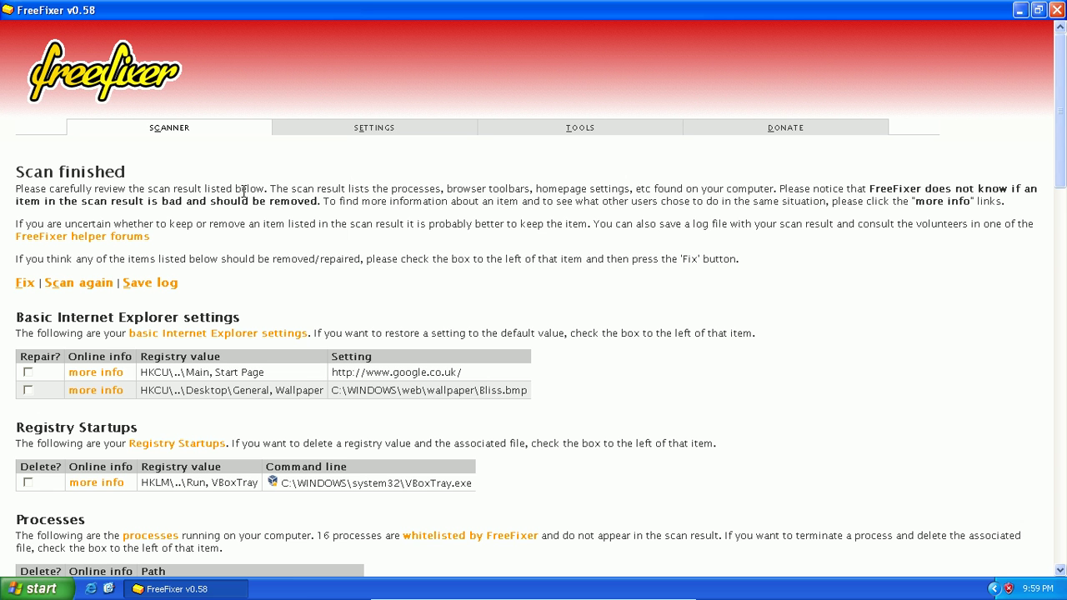
Step: Examine the FreeFixer scan results from the Internet Explorer settings and startups through modules, drivers, firewall applications and recently modified files
{"action": "scroll", "coordinate": [408, 215], "scroll_direction": "down", "scroll_amount": 5}
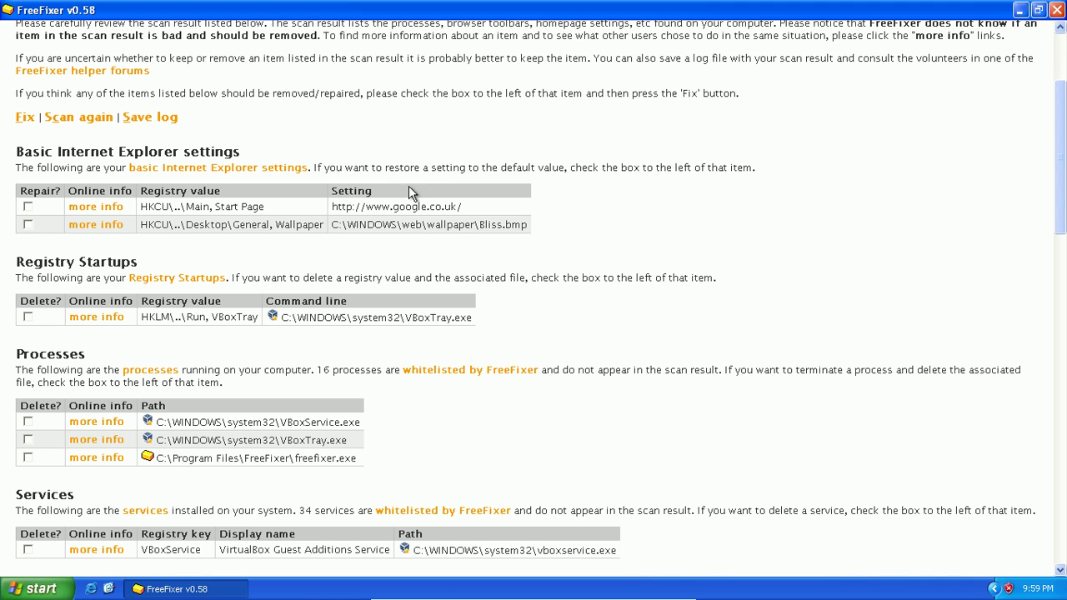
{"action": "scroll", "coordinate": [408, 192], "scroll_direction": "up", "scroll_amount": 5}
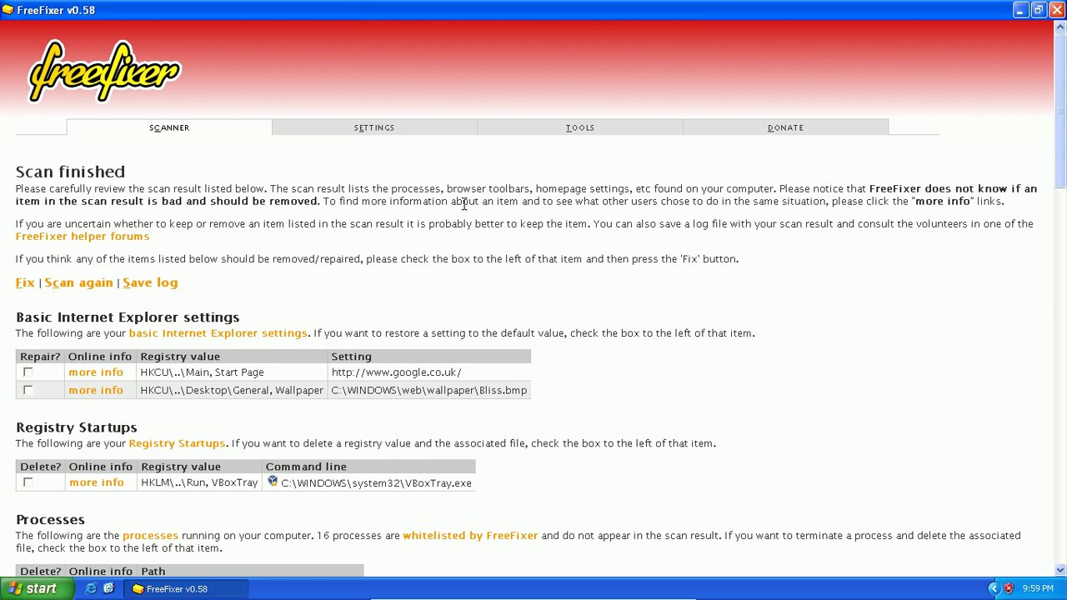
{"action": "scroll", "coordinate": [464, 204], "scroll_direction": "down", "scroll_amount": 5}
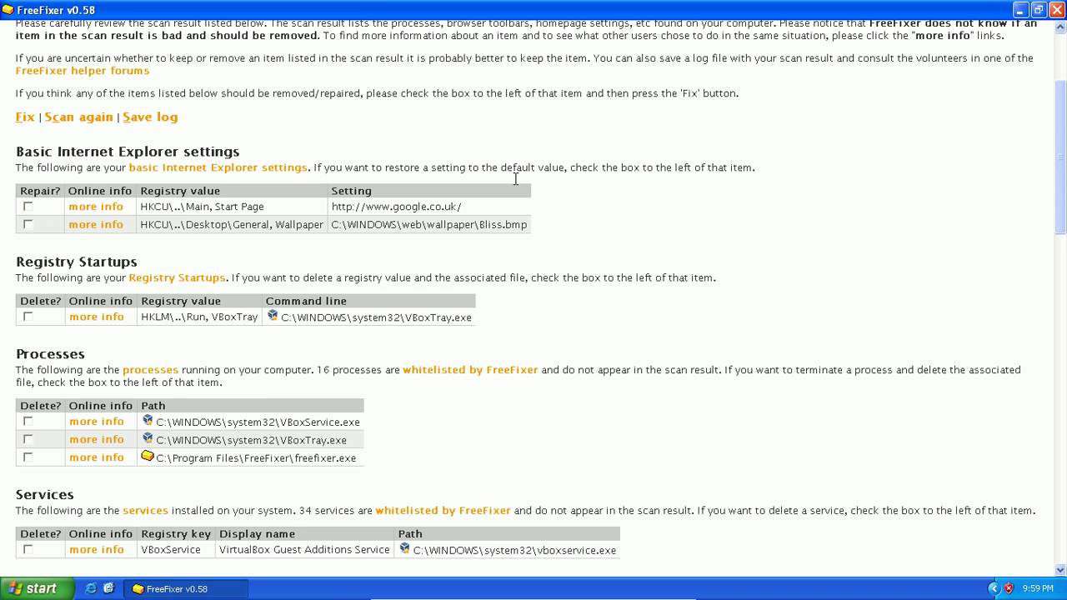
{"action": "scroll", "coordinate": [367, 358], "scroll_direction": "down", "scroll_amount": 2}
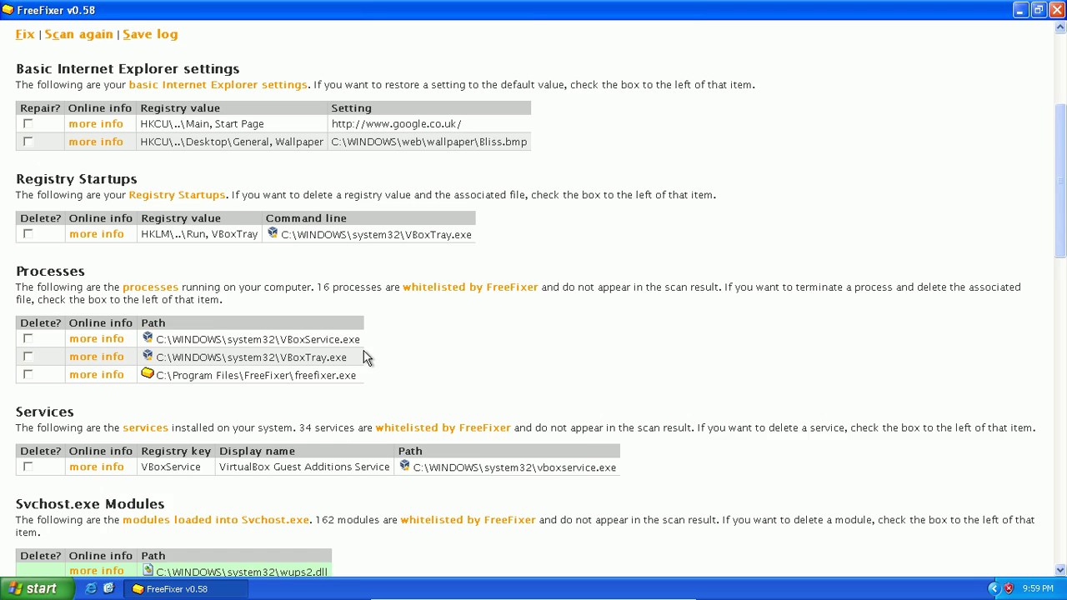
{"action": "scroll", "coordinate": [426, 431], "scroll_direction": "down", "scroll_amount": 2}
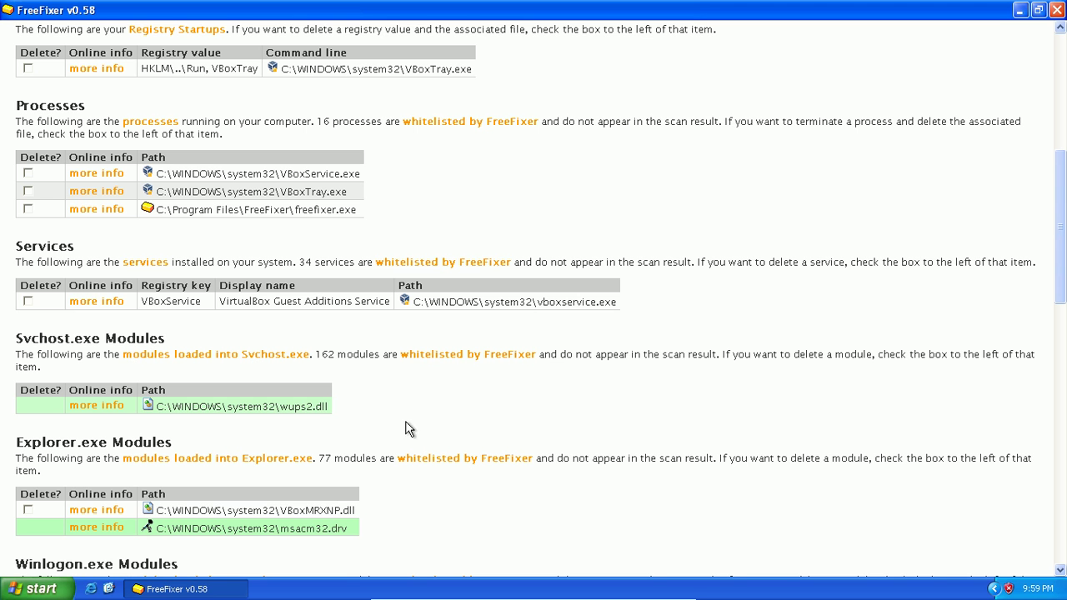
{"action": "left_click", "coordinate": [36, 408]}
{"action": "scroll", "coordinate": [51, 360], "scroll_direction": "down", "scroll_amount": 4}
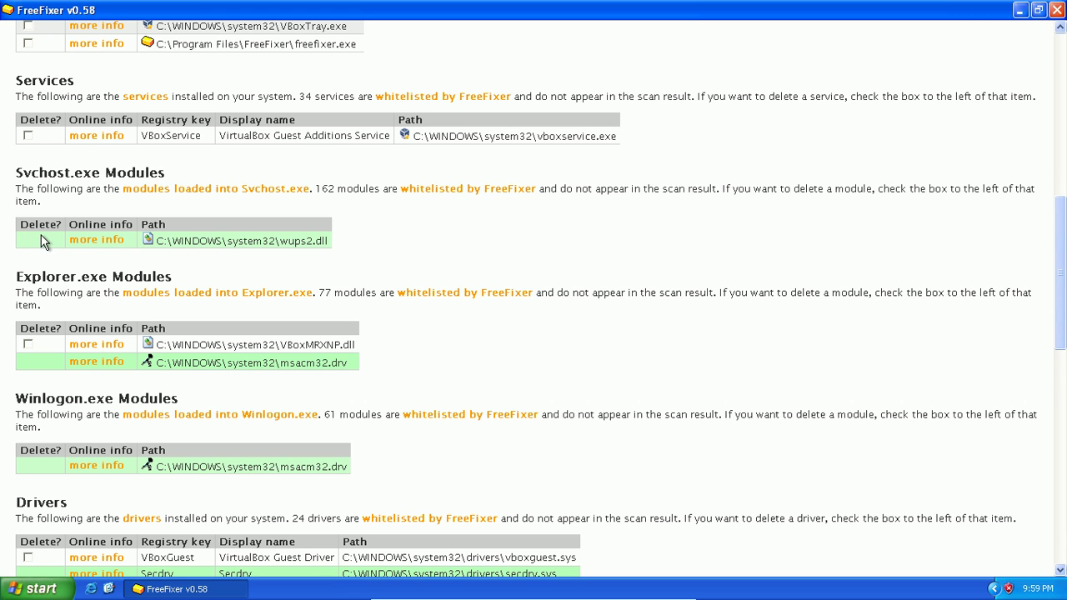
{"action": "scroll", "coordinate": [55, 260], "scroll_direction": "down", "scroll_amount": 2}
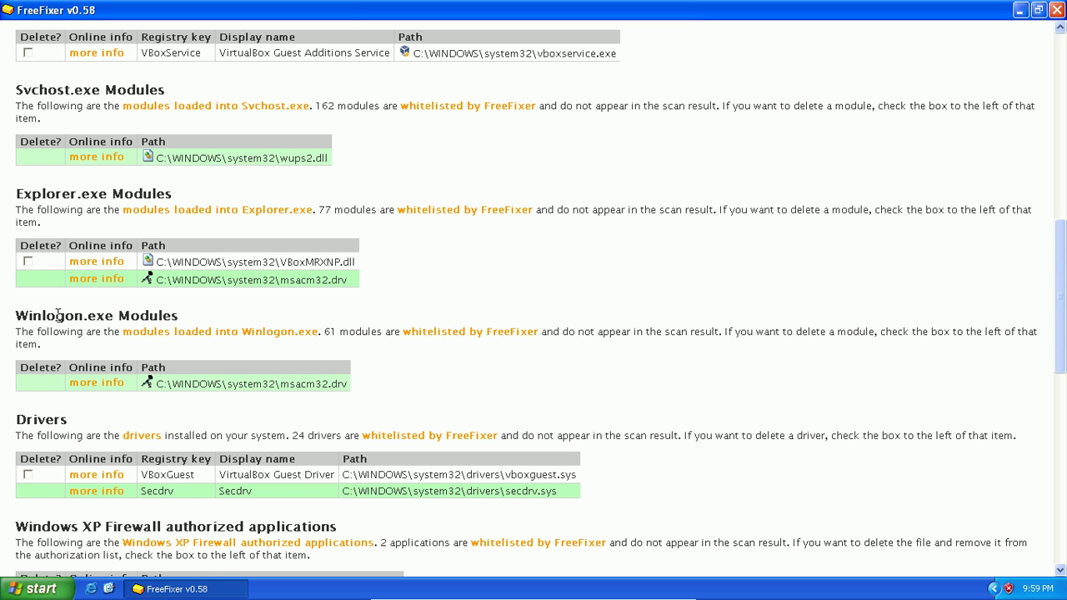
{"action": "scroll", "coordinate": [225, 325], "scroll_direction": "down", "scroll_amount": 5}
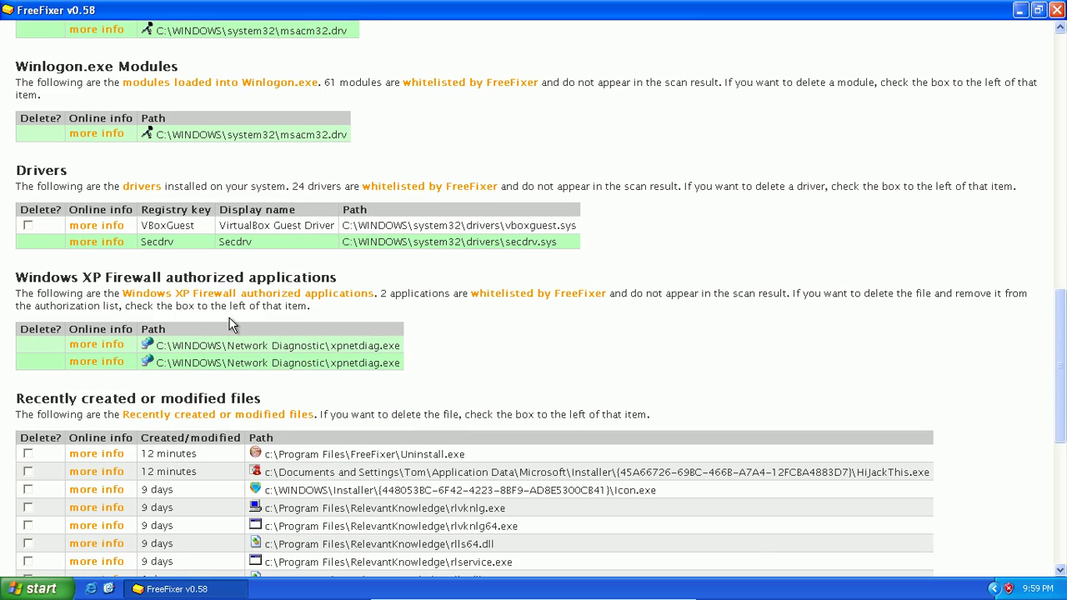
{"action": "scroll", "coordinate": [232, 325], "scroll_direction": "down", "scroll_amount": 3}
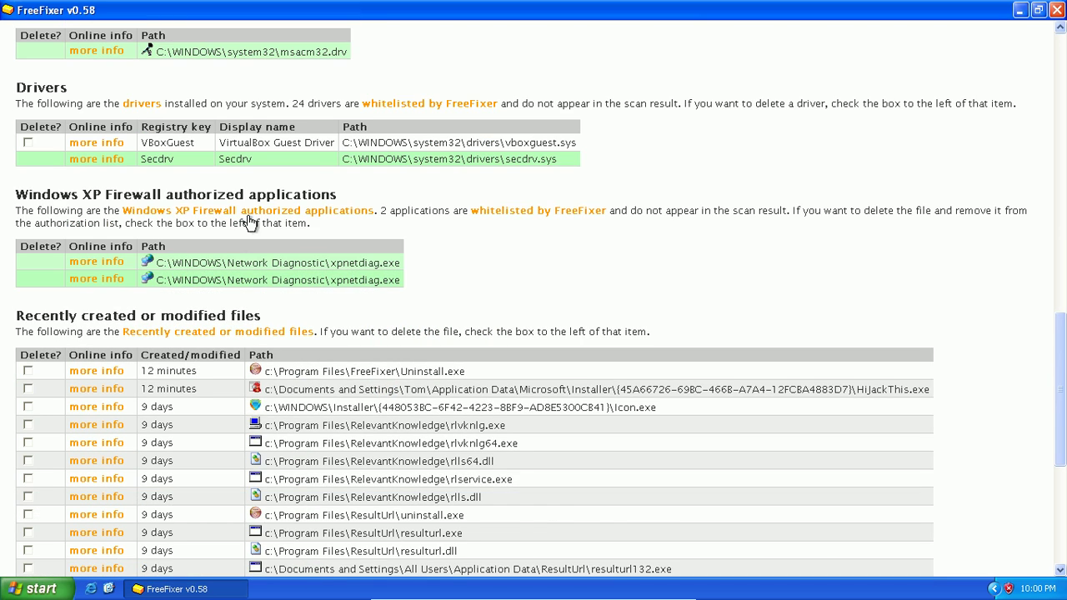
Step: Mark MSI2C.tmp, the facemoods uninstaller and the four ResultUrl files for deletion among the recently created or modified files
{"action": "scroll", "coordinate": [261, 213], "scroll_direction": "down", "scroll_amount": 2}
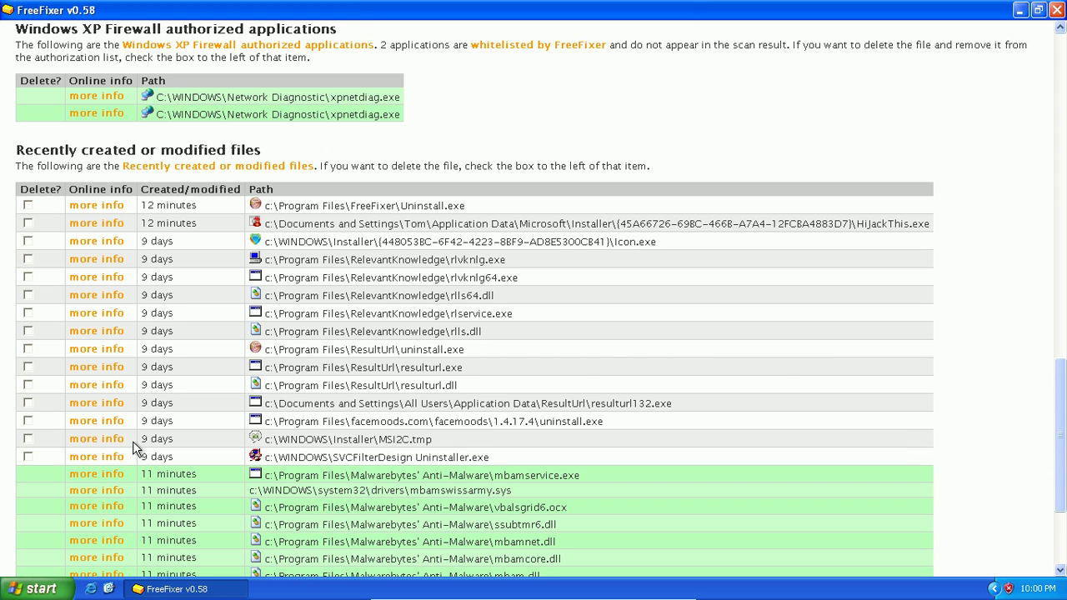
{"action": "left_click", "coordinate": [29, 440]}
{"action": "left_click", "coordinate": [27, 422]}
{"action": "left_click", "coordinate": [30, 403]}
{"action": "left_click", "coordinate": [29, 385]}
{"action": "left_click", "coordinate": [29, 368]}
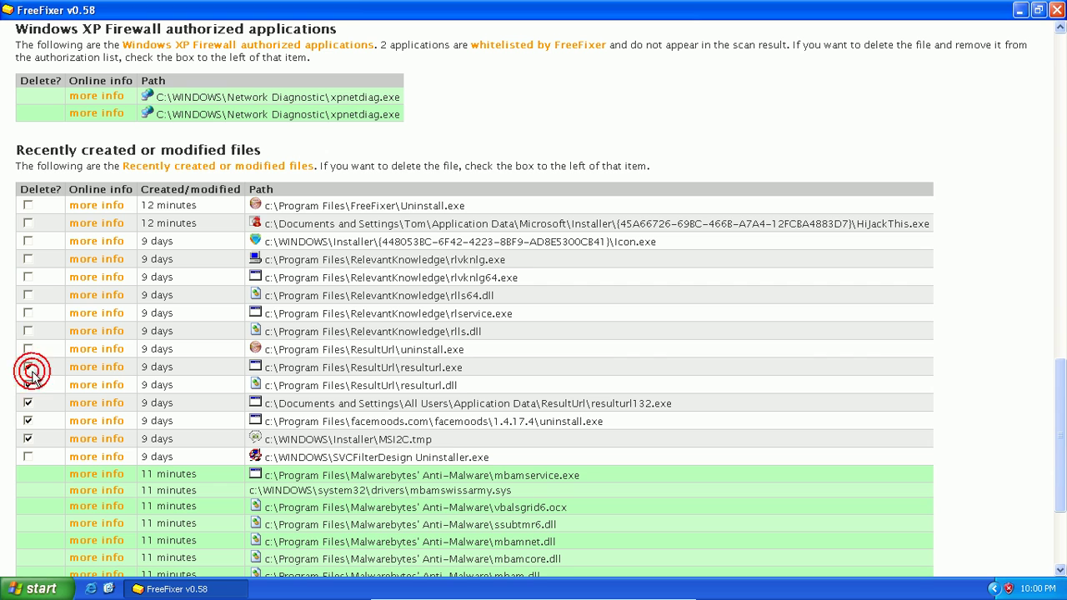
{"action": "left_click", "coordinate": [30, 349]}
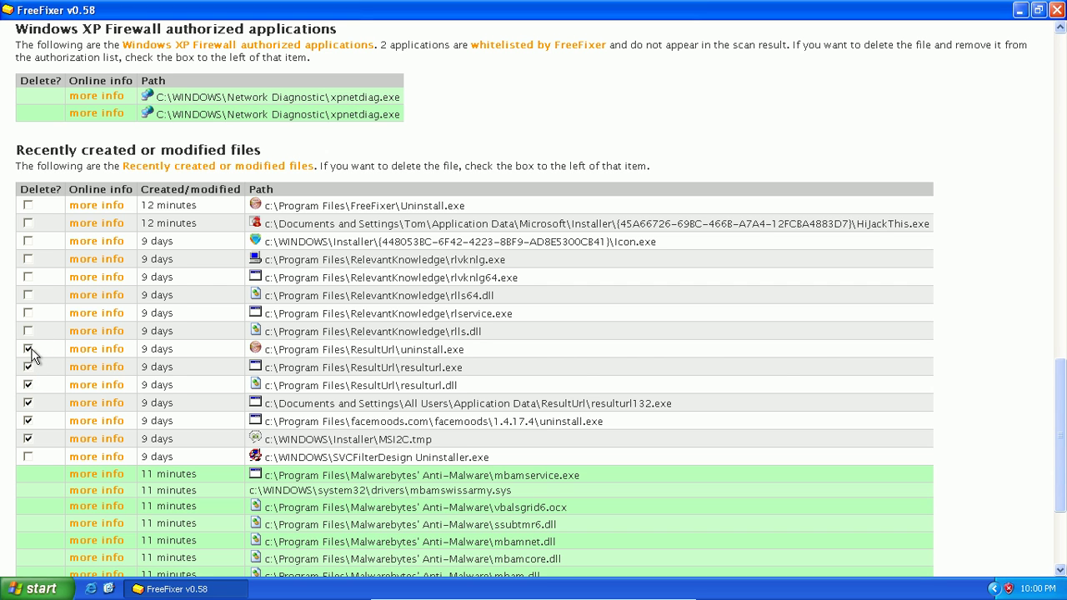
Step: Mark the RelevantKnowledge files and the Icon.exe installer file for deletion in the same list
{"action": "left_click", "coordinate": [28, 331]}
{"action": "left_click", "coordinate": [28, 313]}
{"action": "left_click", "coordinate": [28, 277]}
{"action": "left_click", "coordinate": [30, 260]}
{"action": "left_click", "coordinate": [29, 241]}
Step: Fix the marked scan items, confirming their permanent deletion, and close FreeFixer
{"action": "left_click_drag", "start_coordinate": [1058, 398], "coordinate": [1042, 67]}
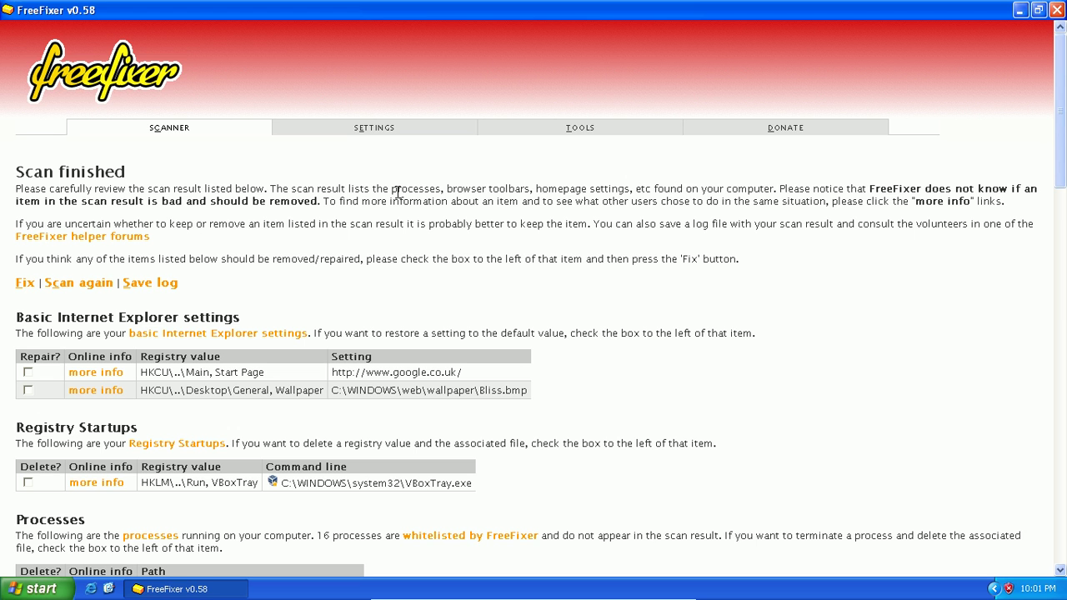
{"action": "left_click", "coordinate": [26, 284]}
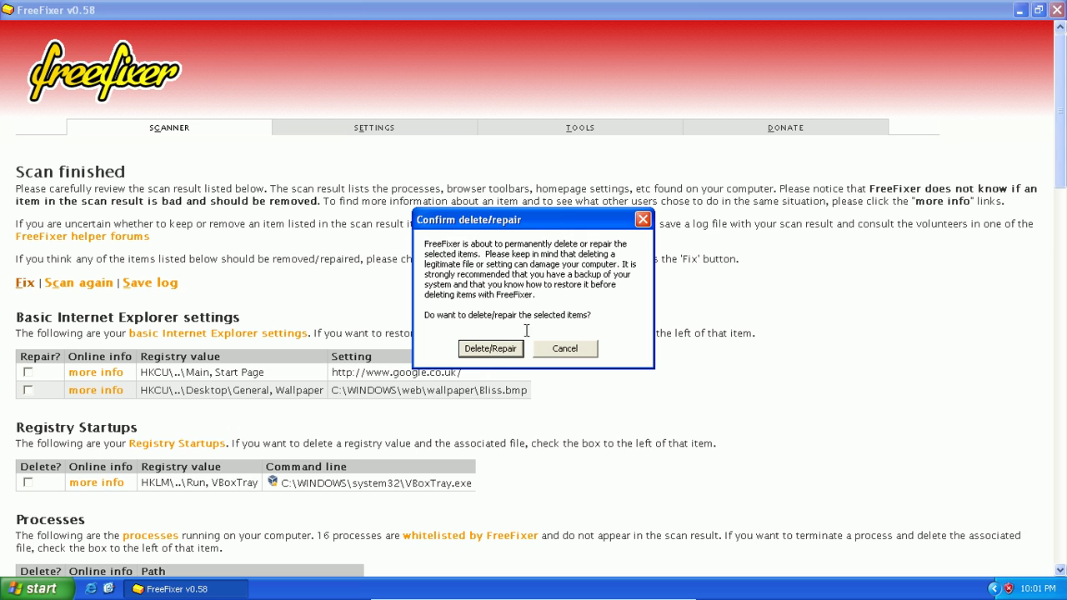
{"action": "left_click", "coordinate": [488, 349]}
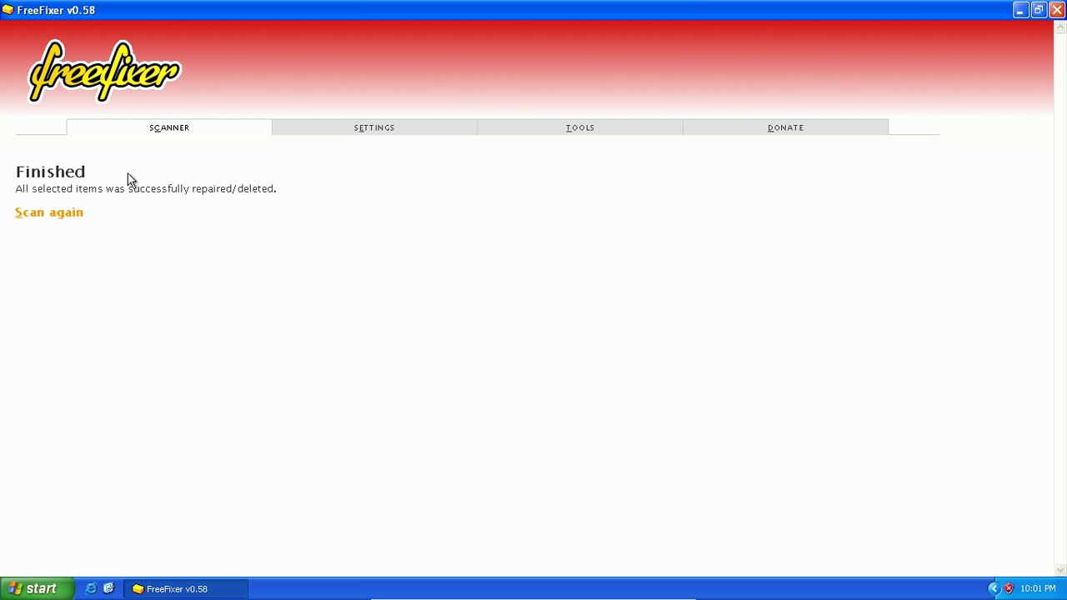
{"action": "left_click", "coordinate": [1055, 10]}
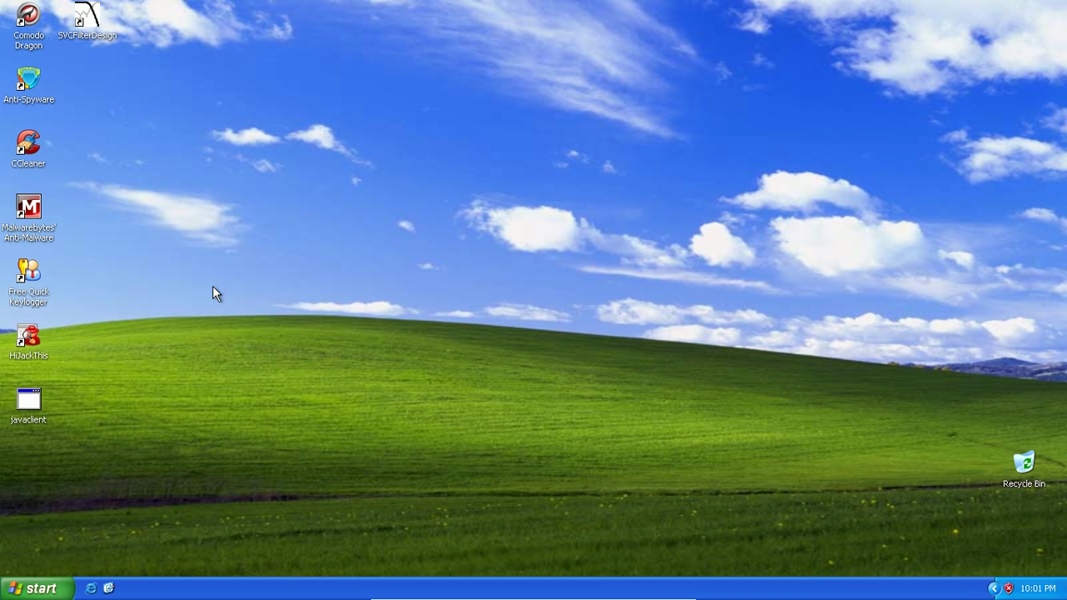
Step: Move the SVCFilterDesign shortcut below javaclient on the desktop, and run CCleaner's cleaner before closing it
{"action": "left_click_drag", "start_coordinate": [88, 25], "coordinate": [33, 500]}
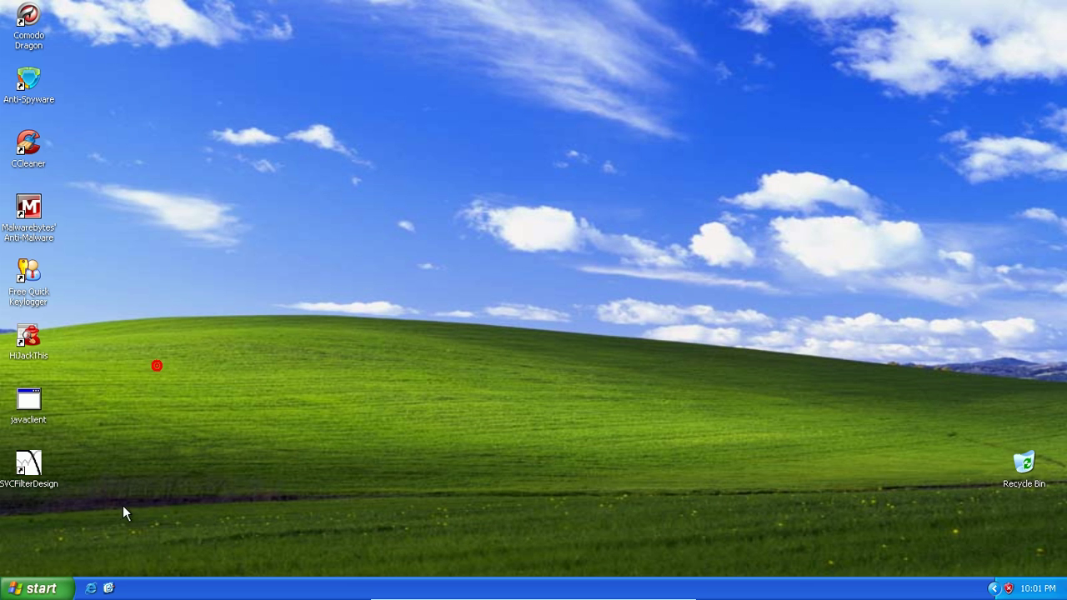
{"action": "double_click", "coordinate": [42, 146]}
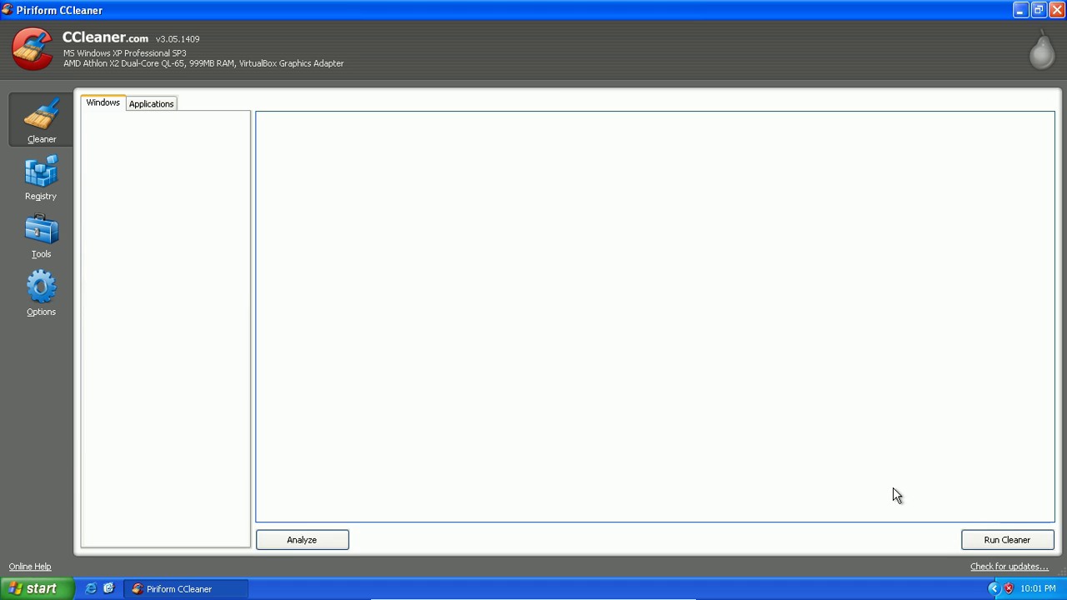
{"action": "left_click", "coordinate": [1006, 542]}
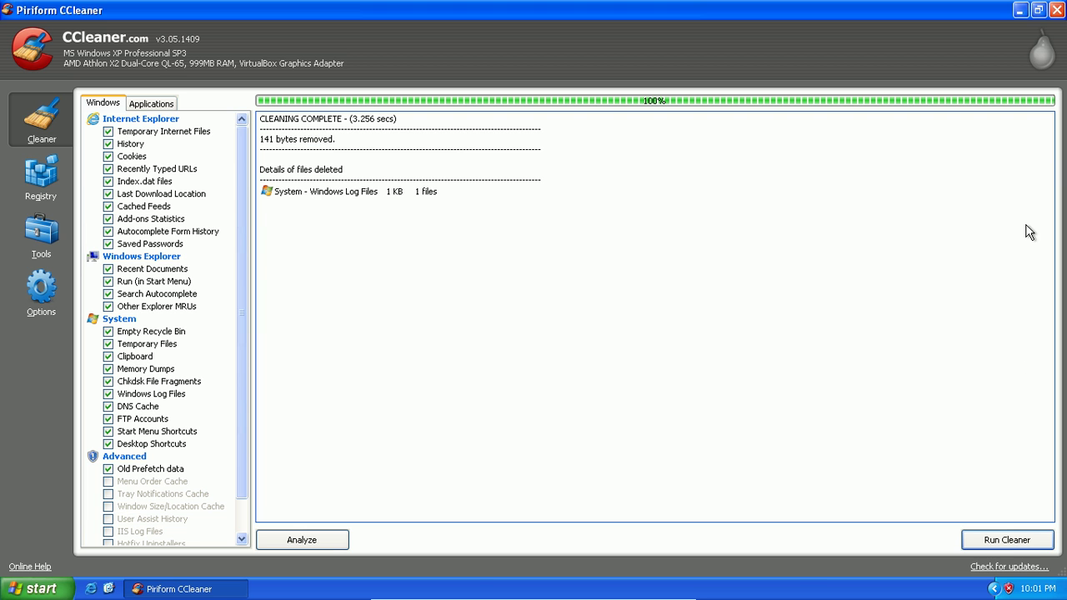
{"action": "left_click", "coordinate": [1057, 10]}
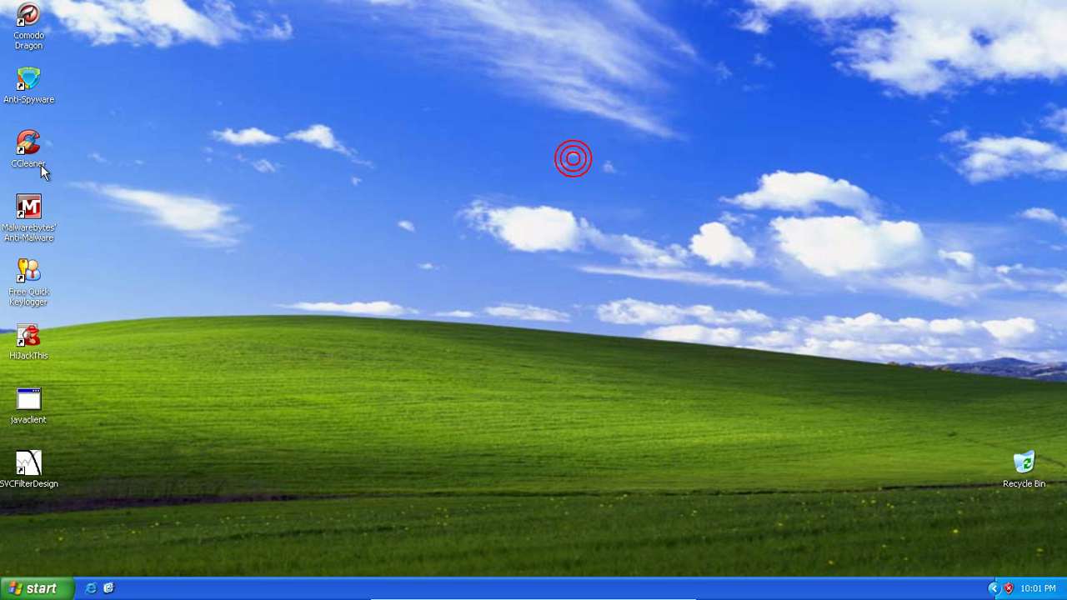
{"action": "left_click", "coordinate": [15, 140]}
{"action": "right_click", "coordinate": [14, 138]}
{"action": "left_click", "coordinate": [79, 108]}
Step: Launch Malwarebytes' Anti-Malware and take the virtual machine out of fullscreen mode
{"action": "double_click", "coordinate": [29, 208]}
{"action": "left_click", "coordinate": [102, 236]}
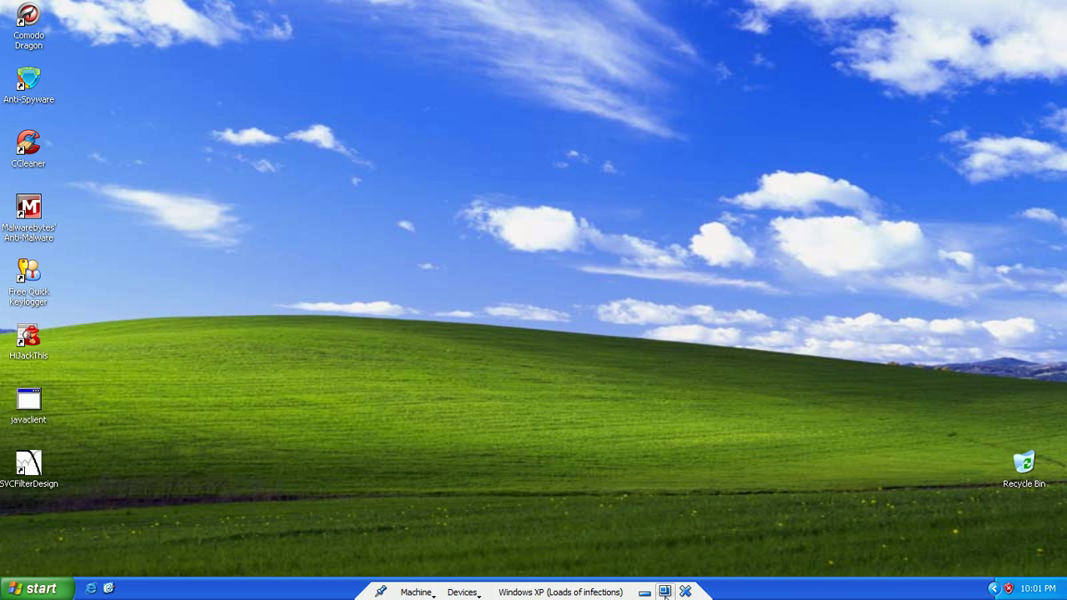
{"action": "left_click", "coordinate": [669, 593]}
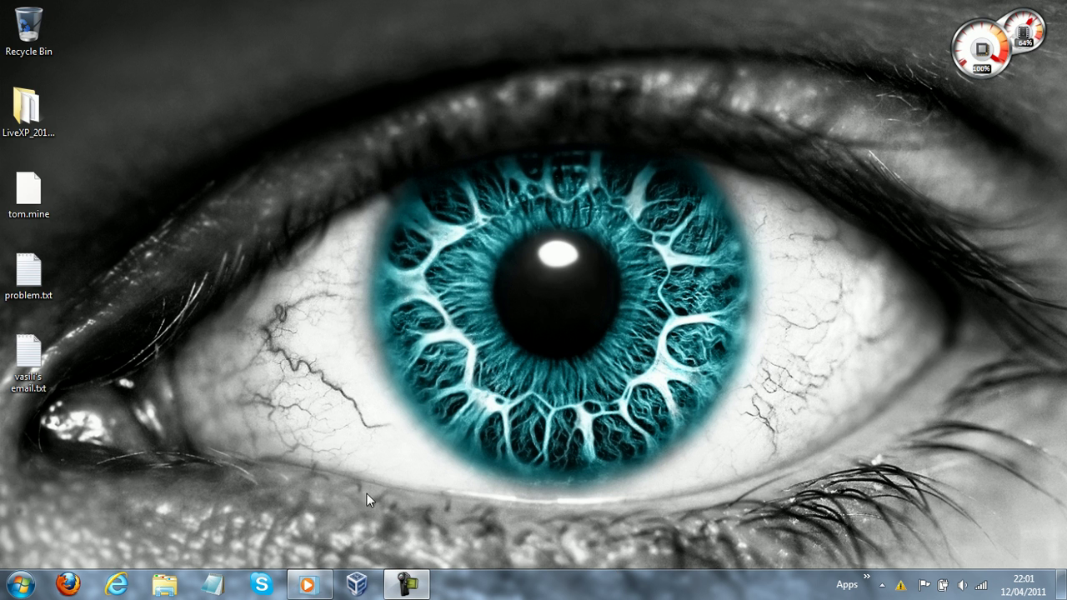
{"action": "key", "text": "alt+Tab"}
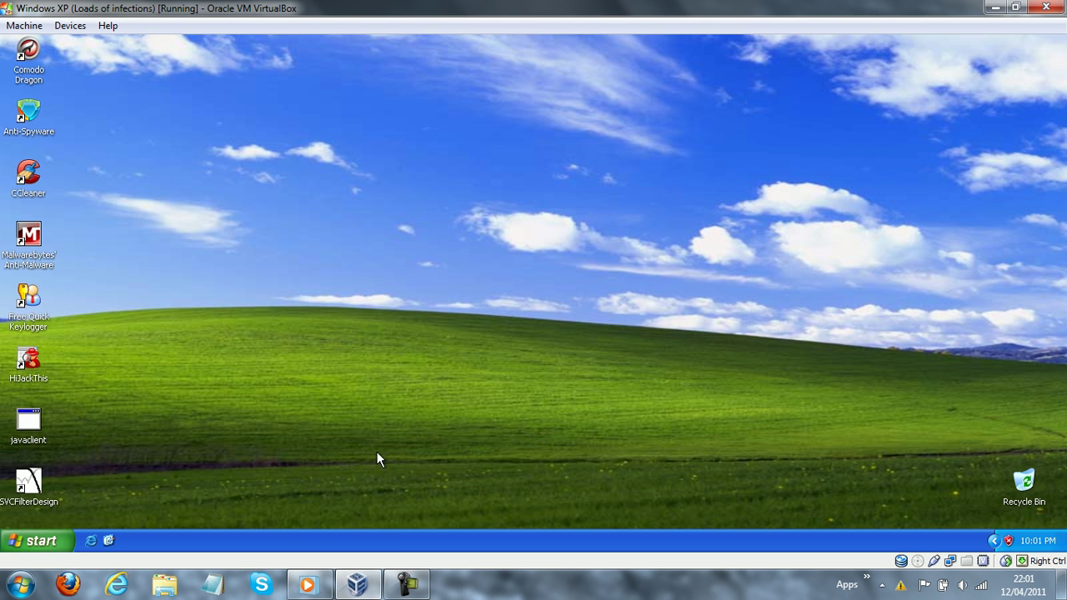
{"action": "right_click", "coordinate": [316, 540]}
{"action": "left_click", "coordinate": [419, 242]}
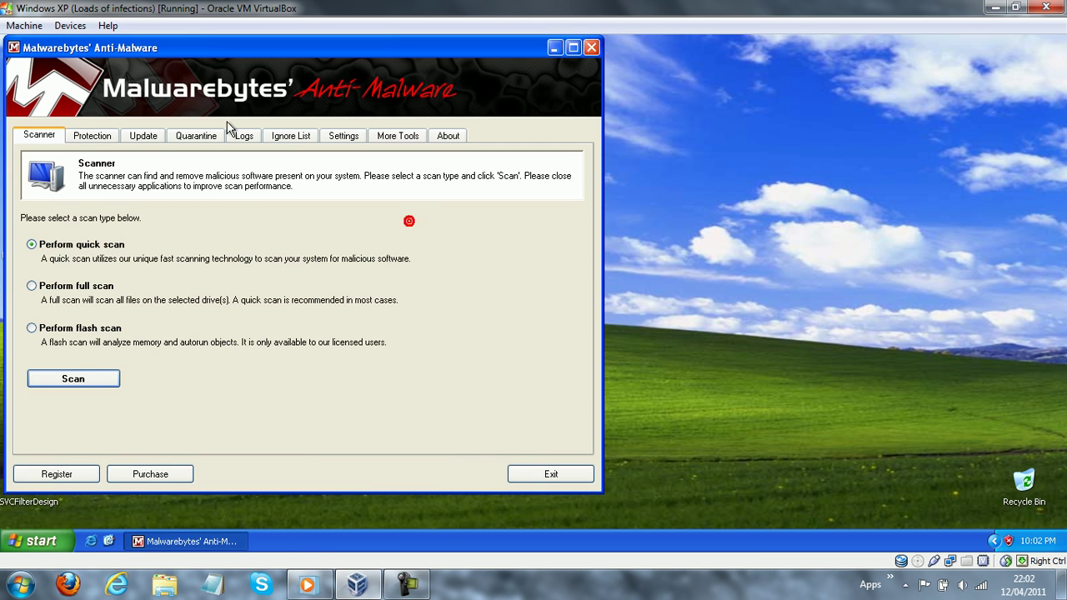
Step: Check for Malwarebytes database updates and dismiss the update result
{"action": "left_click_drag", "start_coordinate": [197, 52], "coordinate": [270, 65]}
{"action": "left_click", "coordinate": [215, 148]}
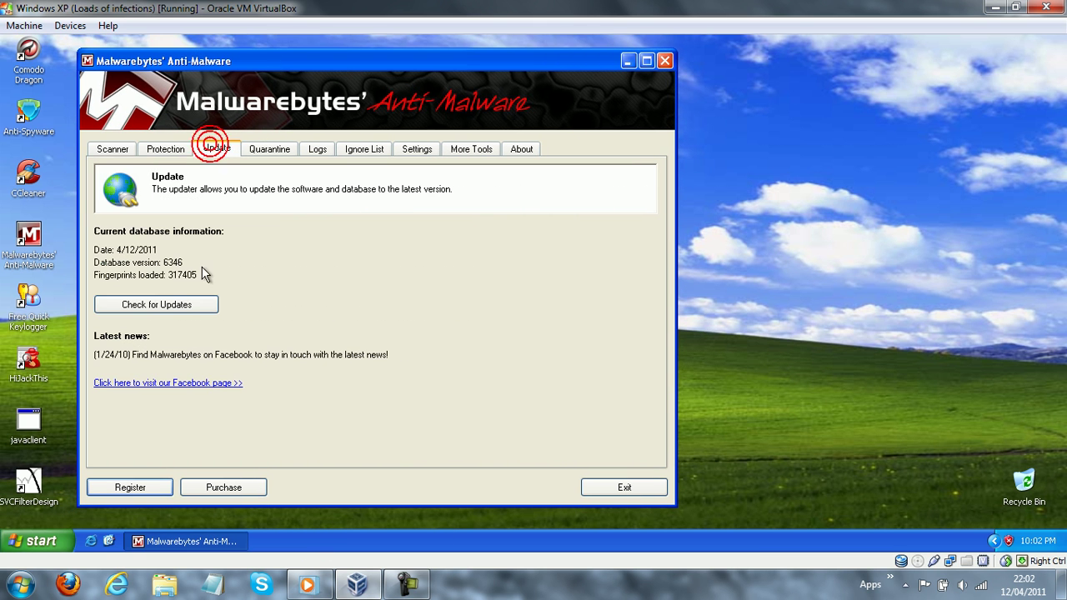
{"action": "left_click", "coordinate": [178, 305]}
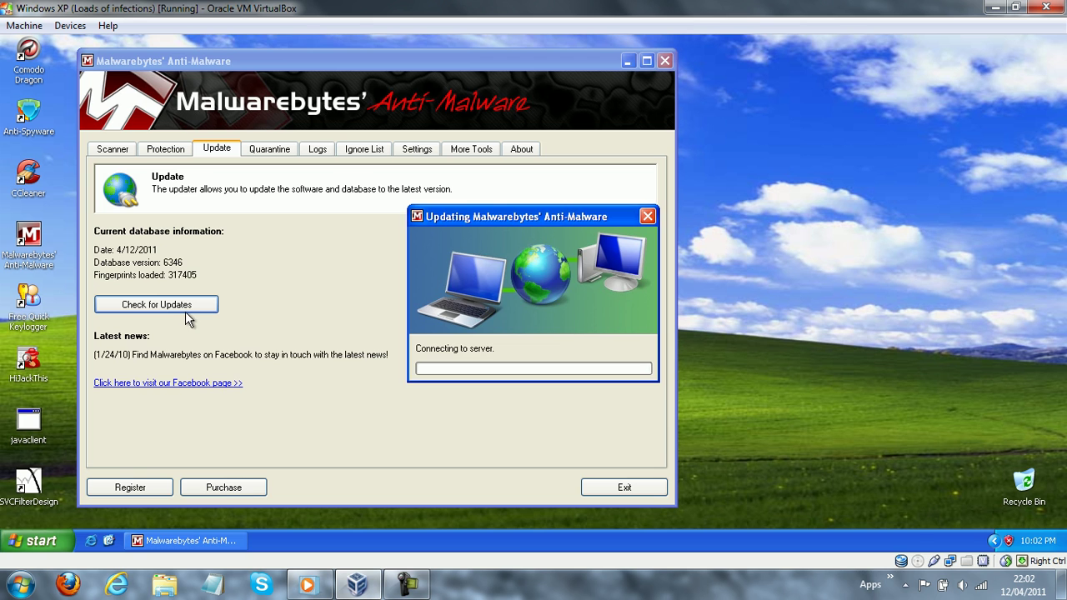
{"action": "left_click", "coordinate": [548, 335]}
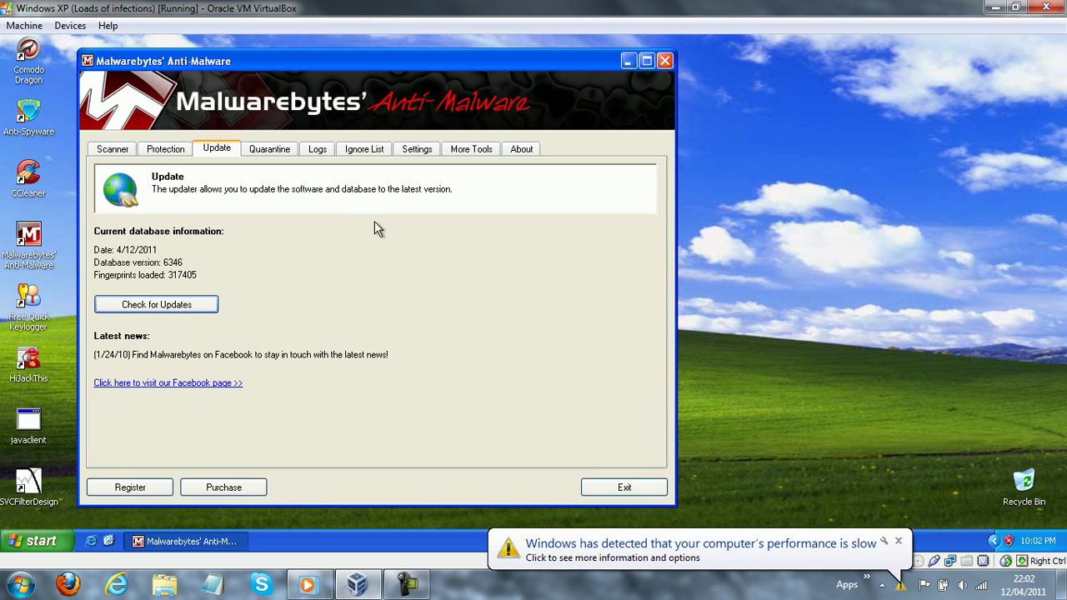
Step: Enable terminating Internet Explorer during threat removal and shorten the outdated-database warning period in the general settings
{"action": "left_click", "coordinate": [399, 155]}
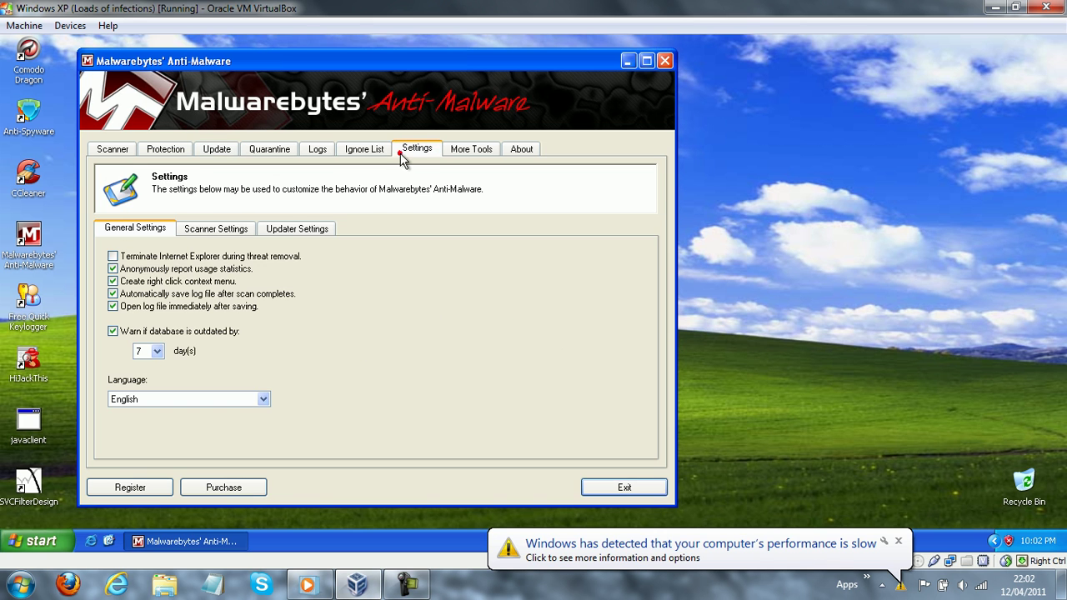
{"action": "left_click", "coordinate": [149, 259]}
{"action": "left_click", "coordinate": [157, 351]}
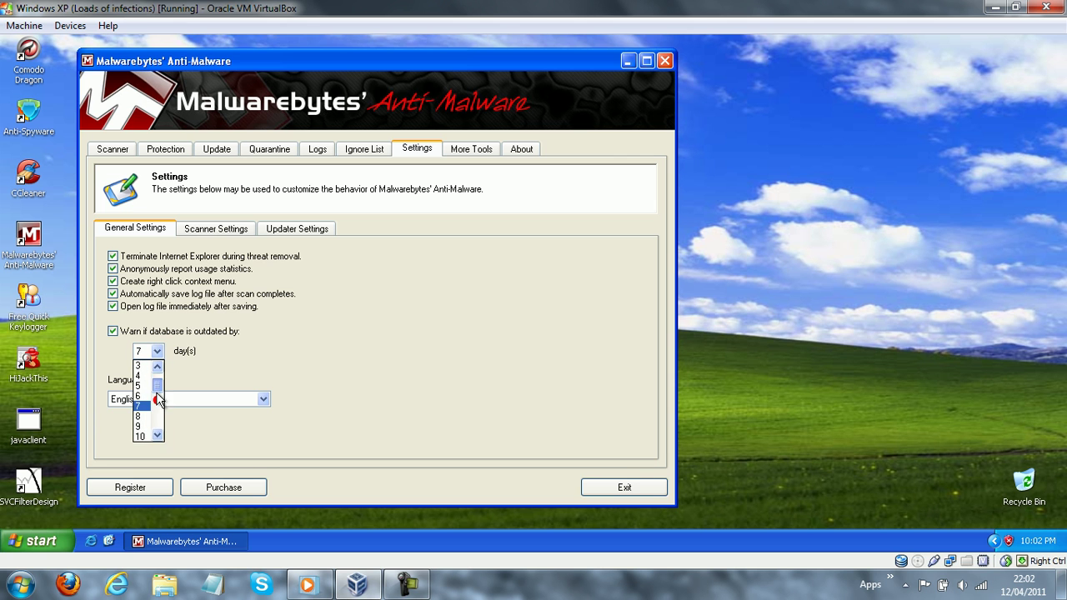
{"action": "left_click", "coordinate": [143, 367]}
Step: Set the scanner's actions for potentially unwanted programs and peer-to-peer software to "Show in results list and check for removal"
{"action": "left_click", "coordinate": [214, 231]}
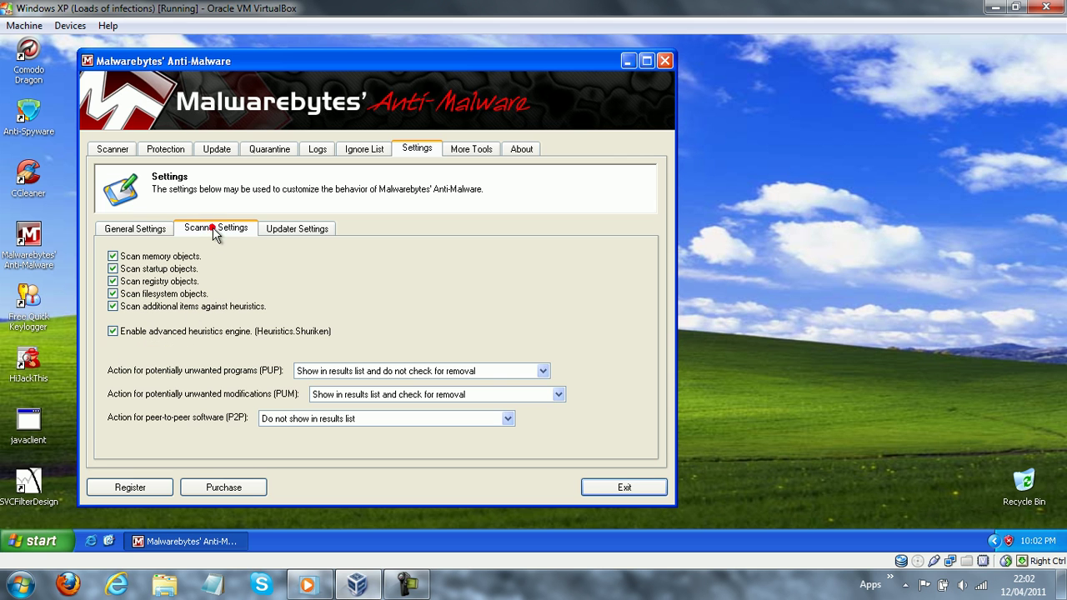
{"action": "left_click", "coordinate": [409, 371]}
{"action": "left_click", "coordinate": [415, 396]}
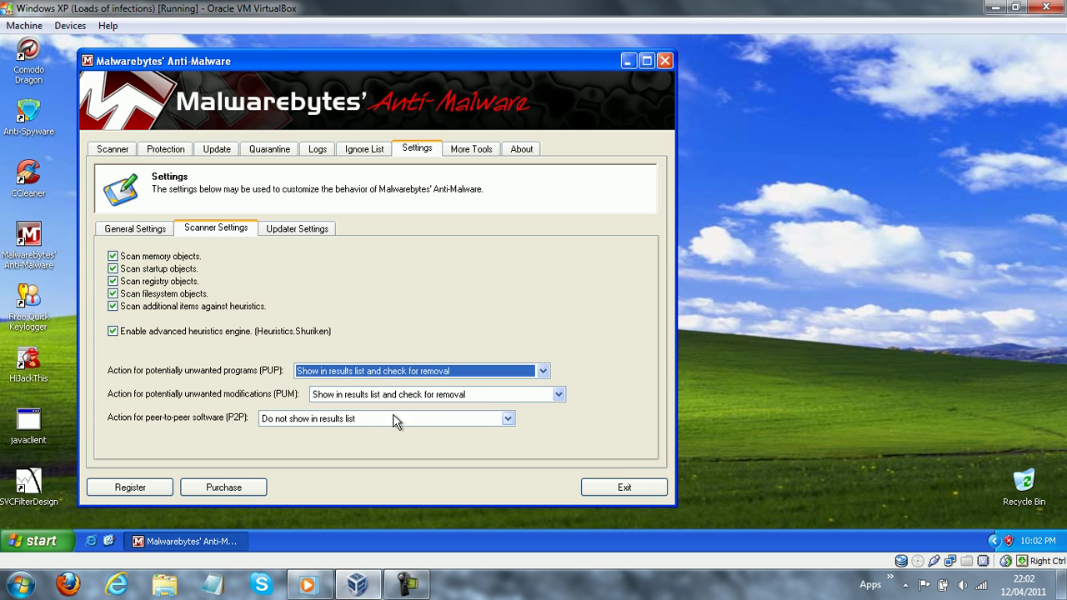
{"action": "left_click", "coordinate": [394, 421]}
{"action": "left_click", "coordinate": [345, 444]}
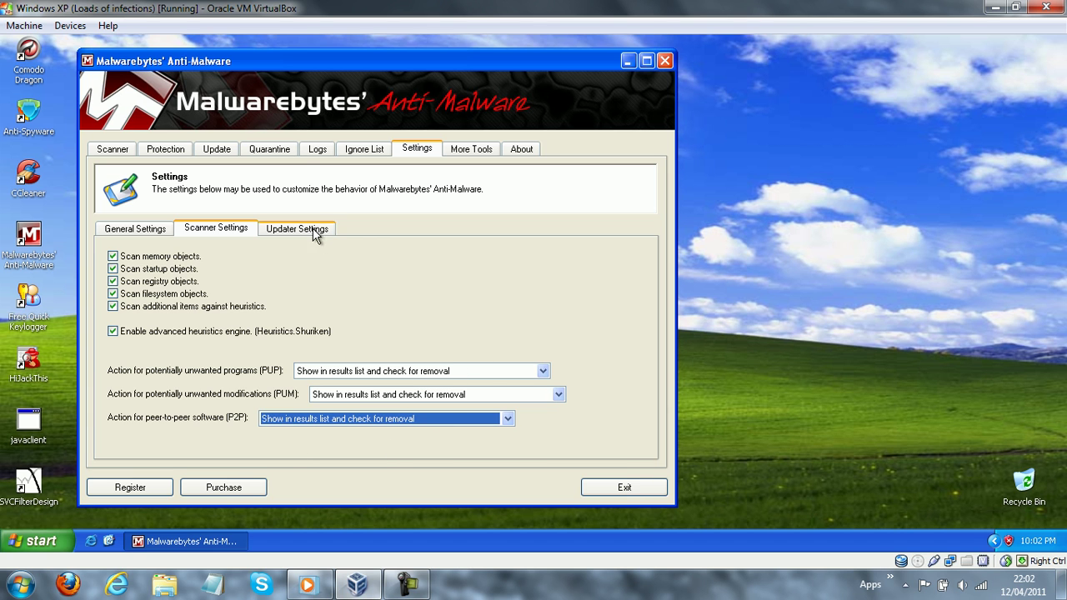
Step: Check for Malwarebytes updates once more before scanning and dismiss the update window
{"action": "left_click", "coordinate": [211, 150]}
{"action": "left_click", "coordinate": [204, 304]}
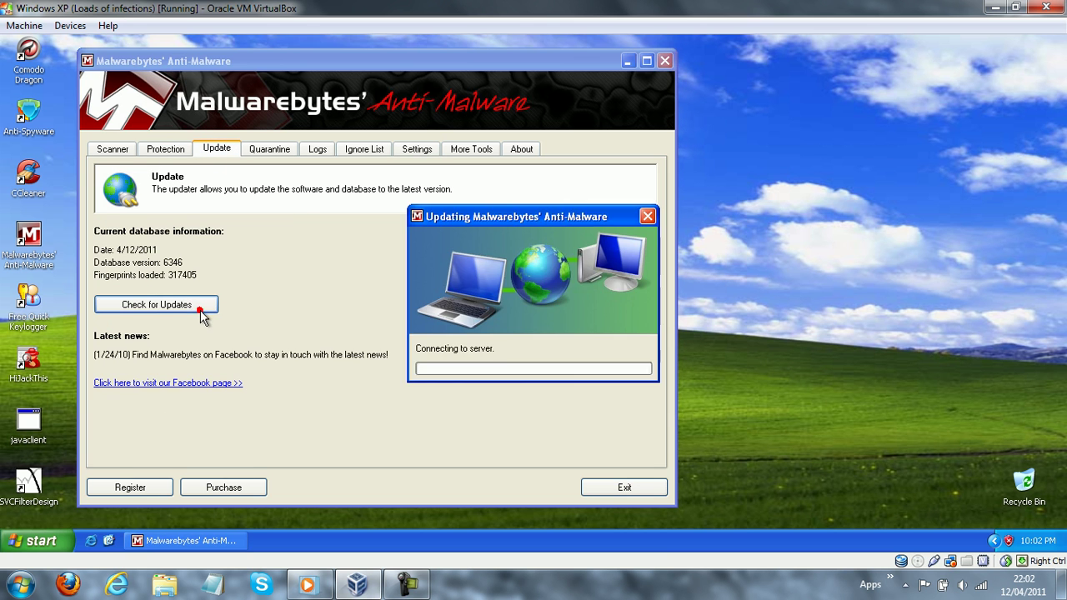
{"action": "left_click", "coordinate": [540, 357]}
Step: Start a full scan of the C:\ drive and move the Malwarebytes window toward the middle of the desktop
{"action": "left_click", "coordinate": [106, 148]}
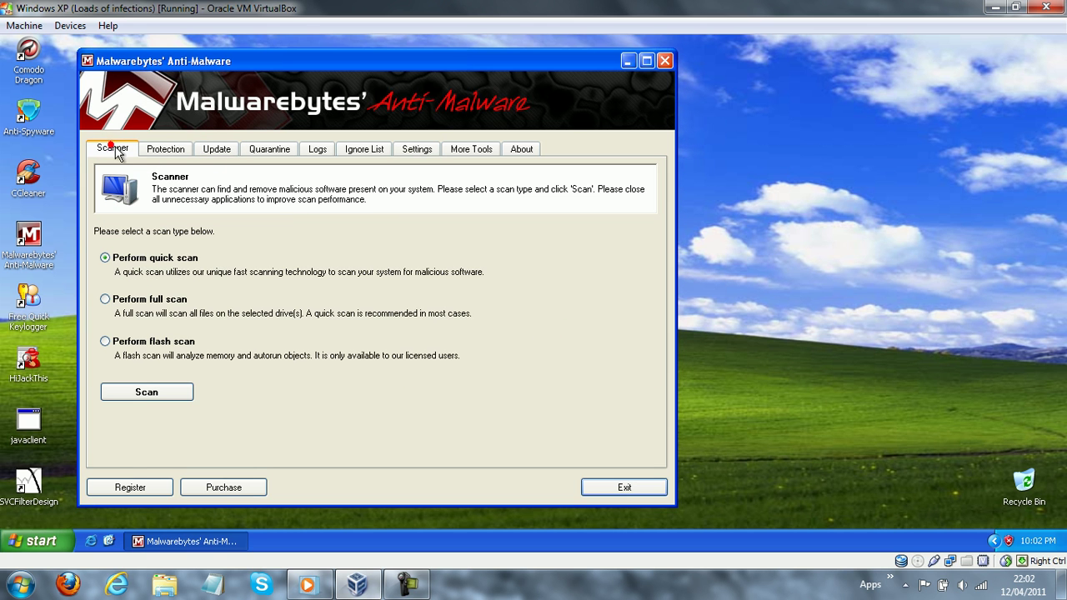
{"action": "left_click", "coordinate": [141, 299]}
{"action": "left_click", "coordinate": [167, 394]}
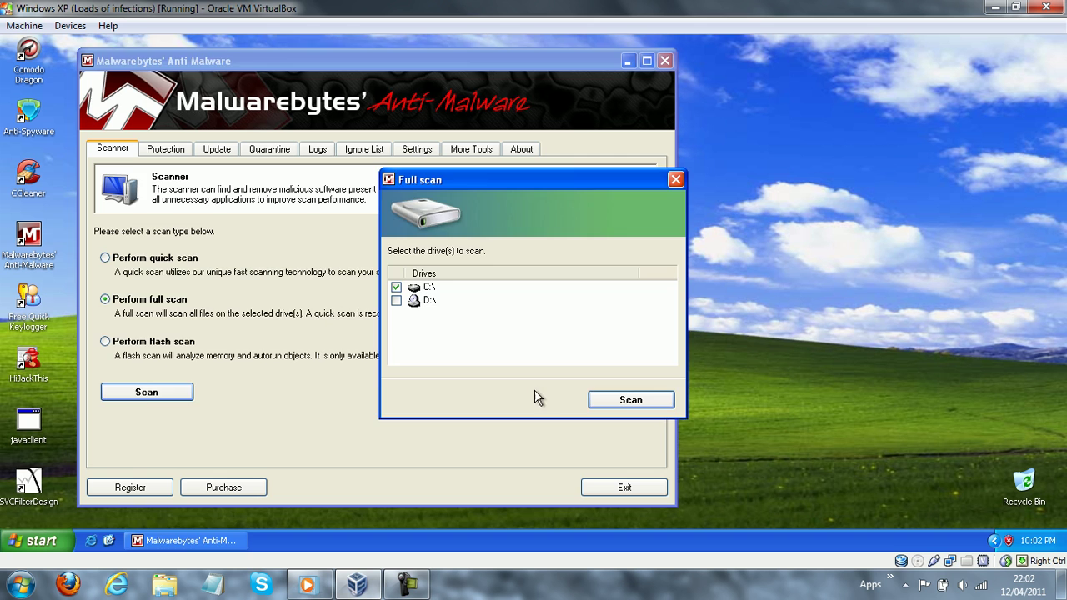
{"action": "left_click", "coordinate": [626, 399]}
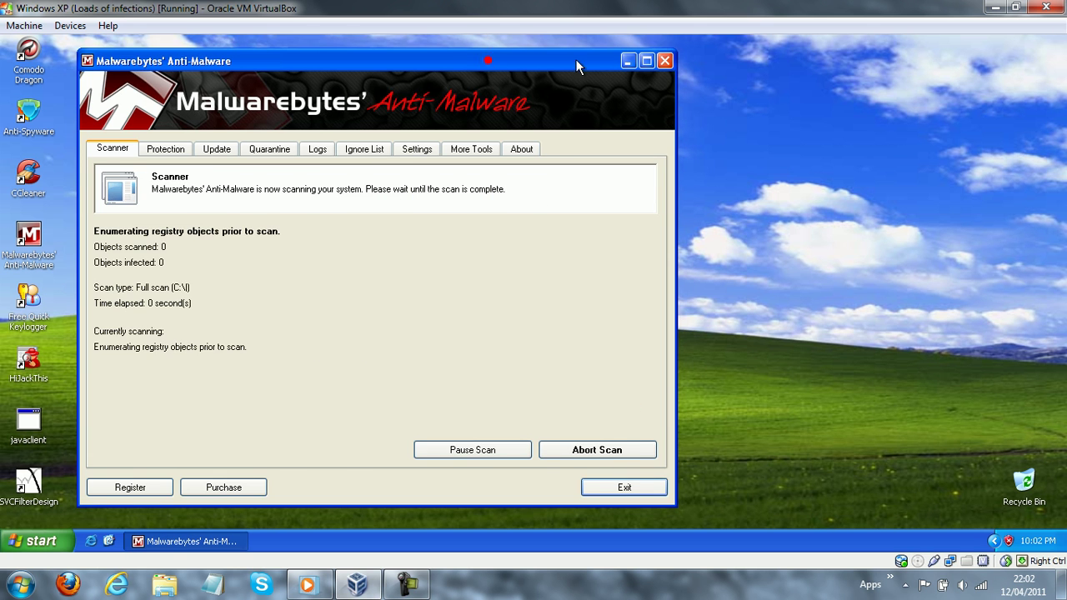
{"action": "left_click_drag", "start_coordinate": [488, 60], "coordinate": [609, 57]}
Step: Pause the screen recorder while the scan runs, and dismiss the scan completion message
{"action": "left_click", "coordinate": [407, 583]}
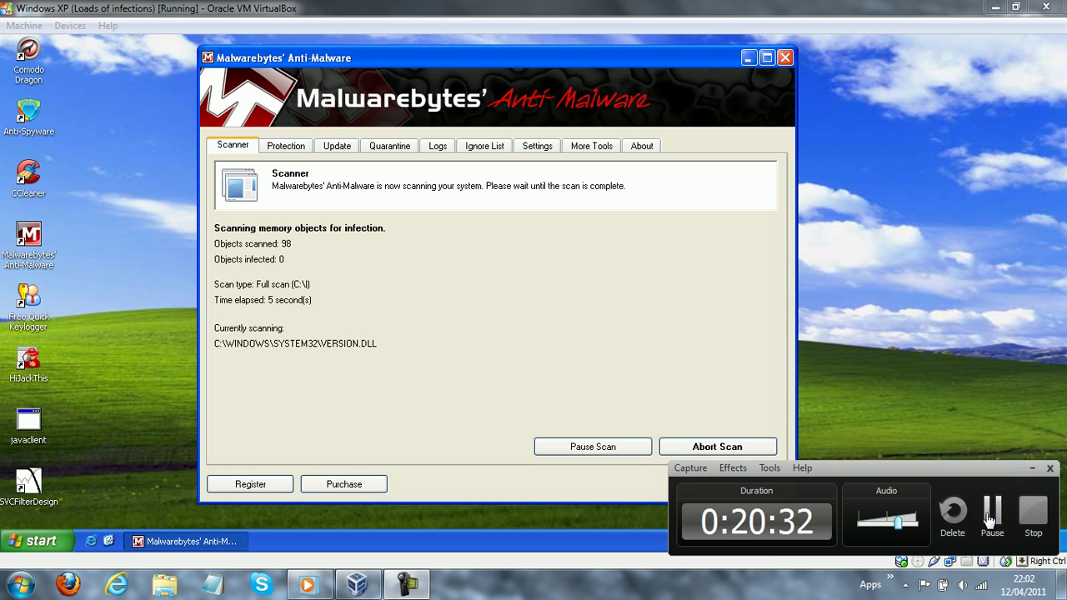
{"action": "left_click", "coordinate": [992, 522]}
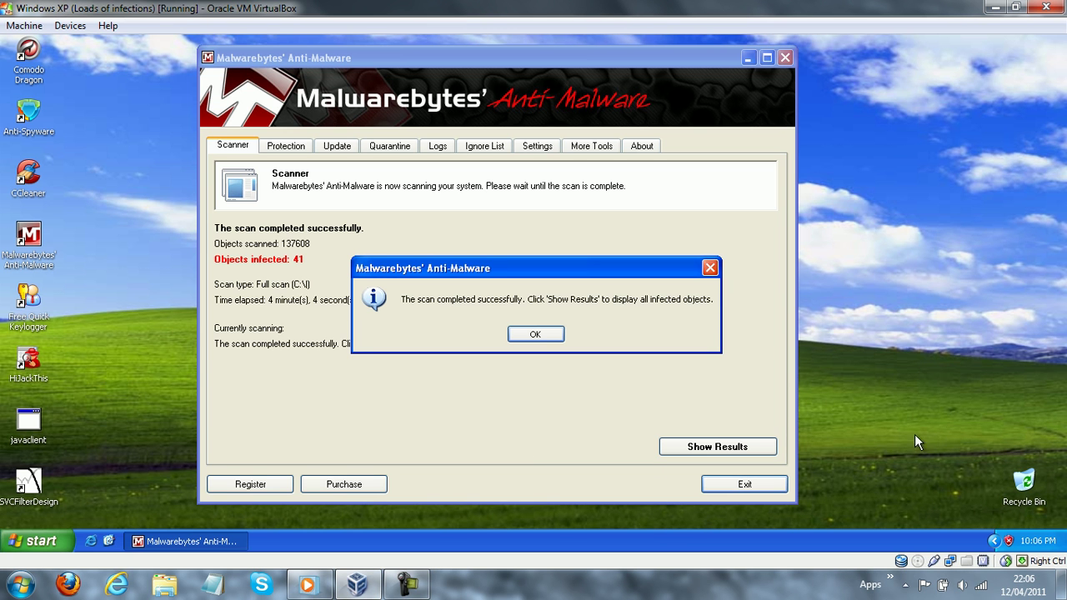
{"action": "left_click", "coordinate": [535, 333]}
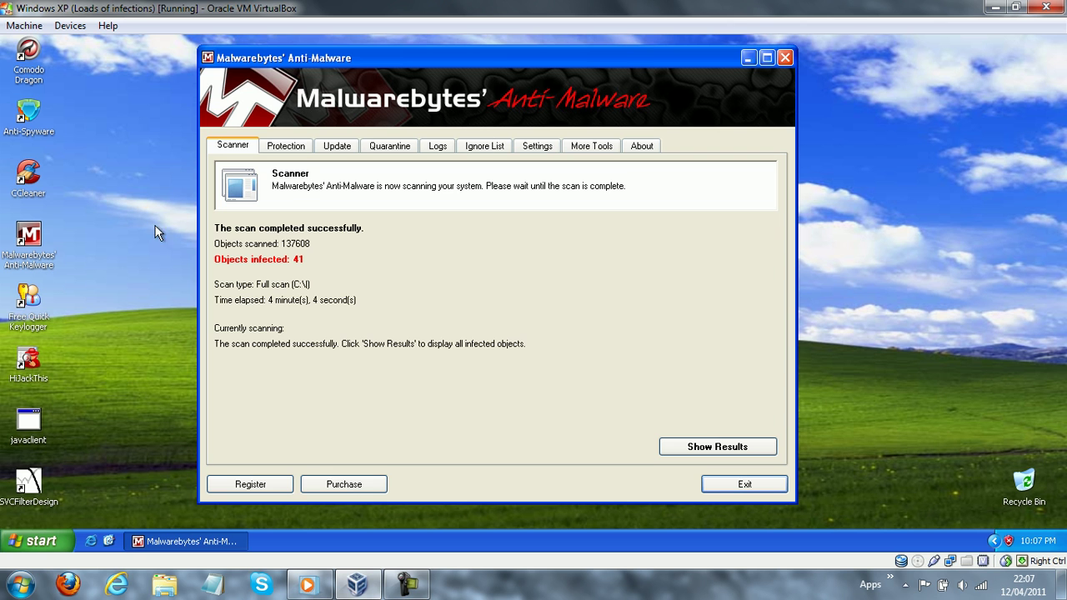
{"action": "left_click", "coordinate": [31, 370]}
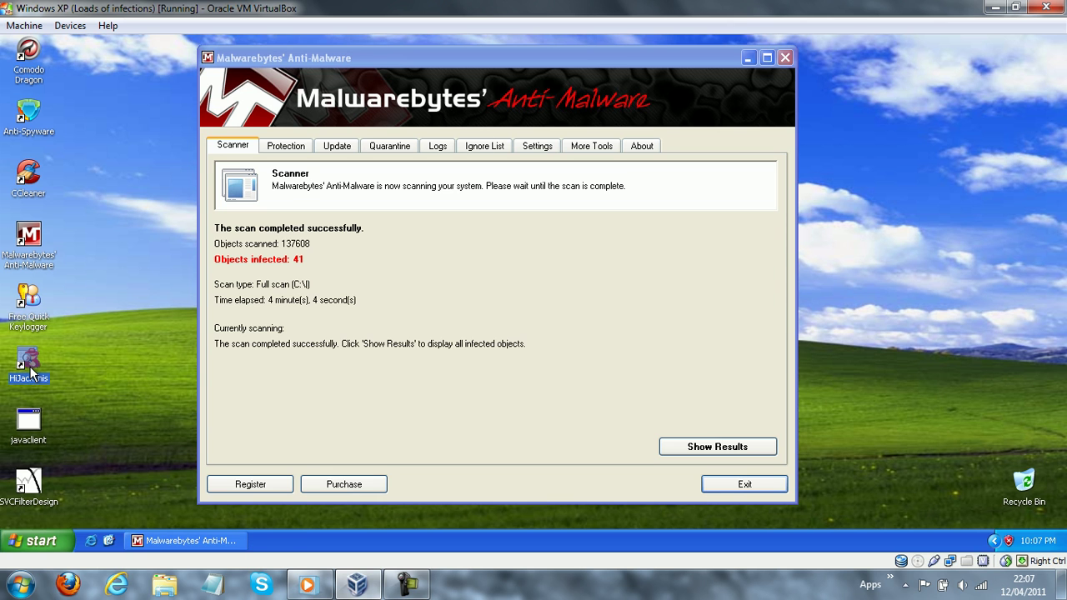
{"action": "left_click", "coordinate": [33, 180]}
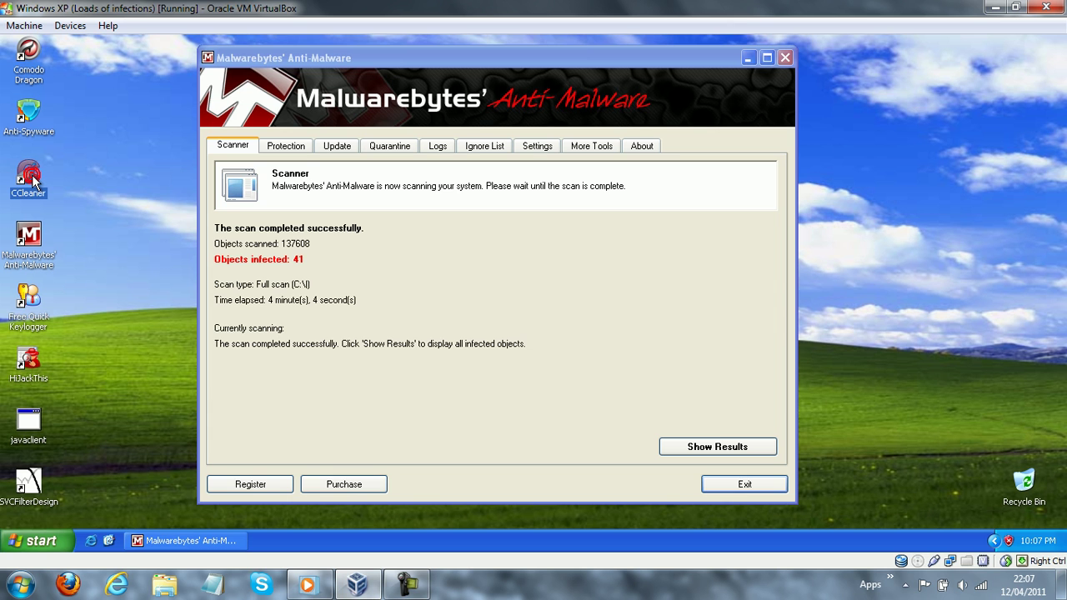
{"action": "left_click", "coordinate": [71, 201]}
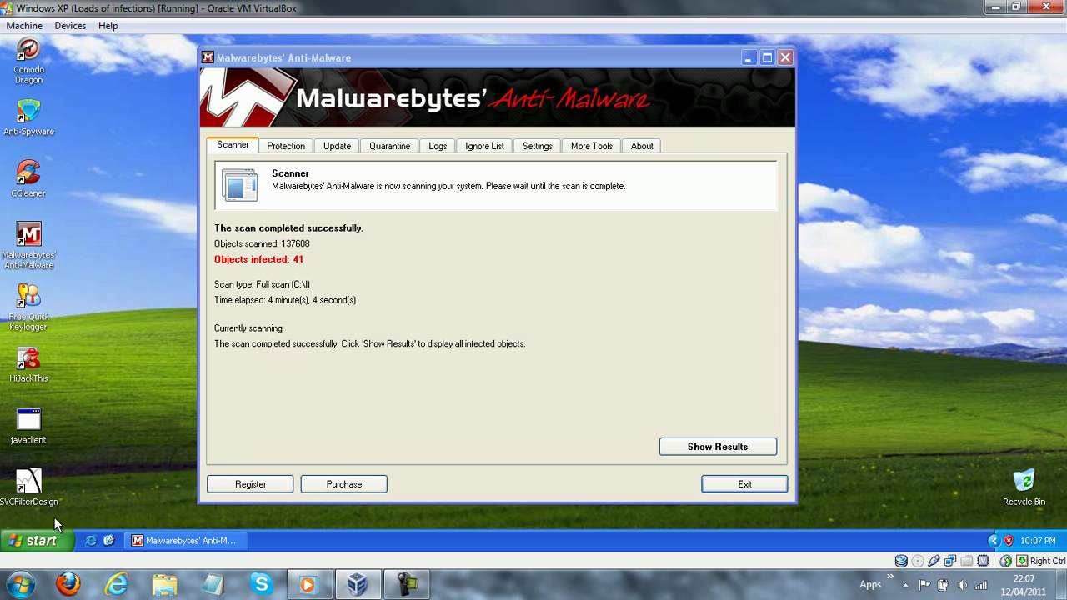
{"action": "left_click", "coordinate": [46, 541]}
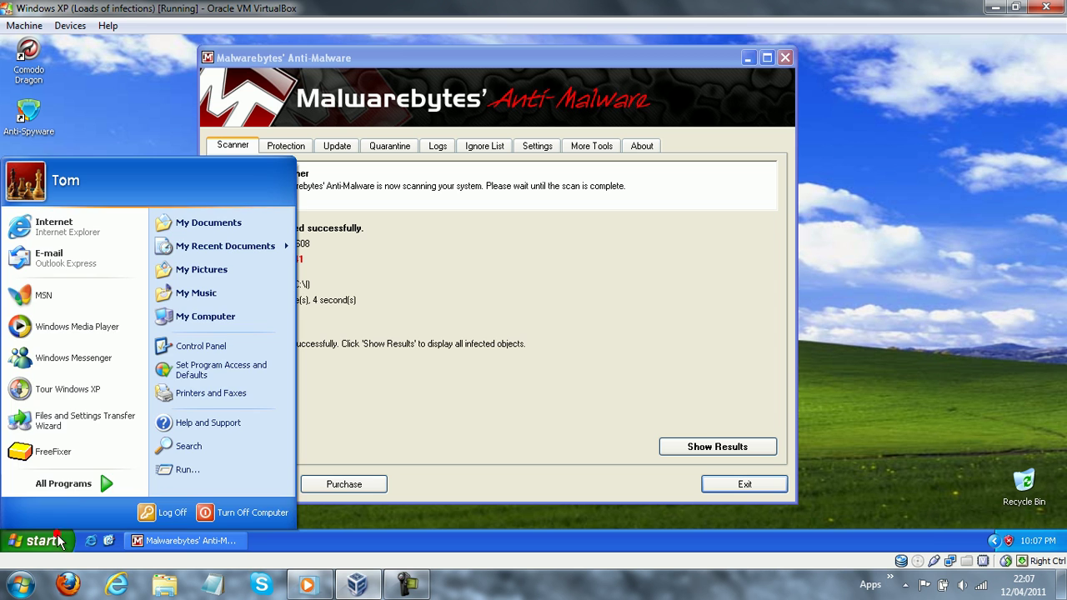
{"action": "left_click", "coordinate": [417, 256]}
Step: Show the list of infected objects from the full scan
{"action": "left_click", "coordinate": [773, 454]}
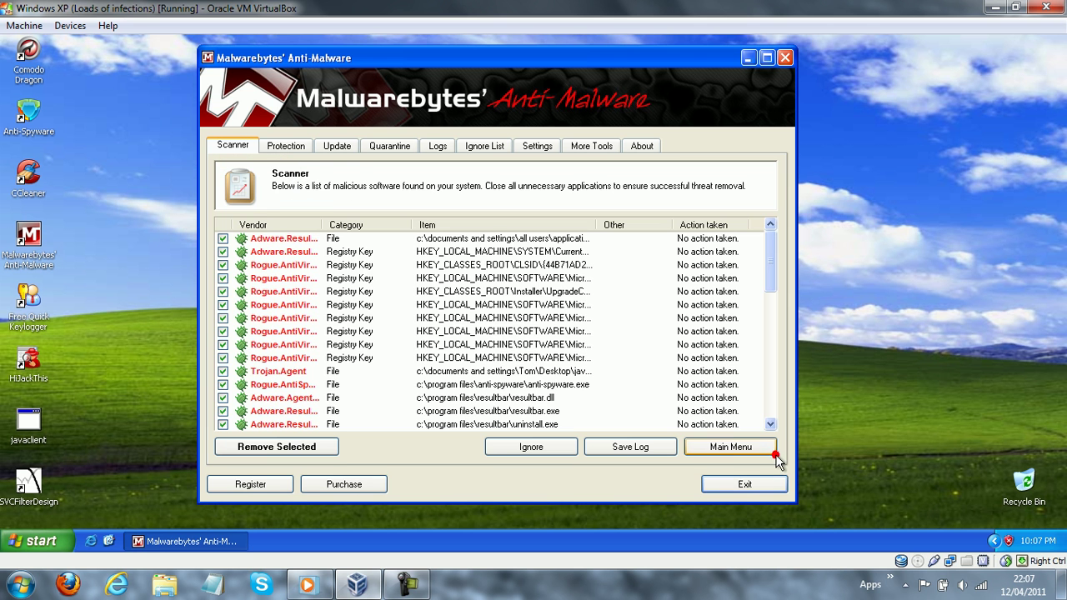
Step: Maximize the Malwarebytes window, widen the item column and sort the detected threats by vendor
{"action": "left_click", "coordinate": [769, 57]}
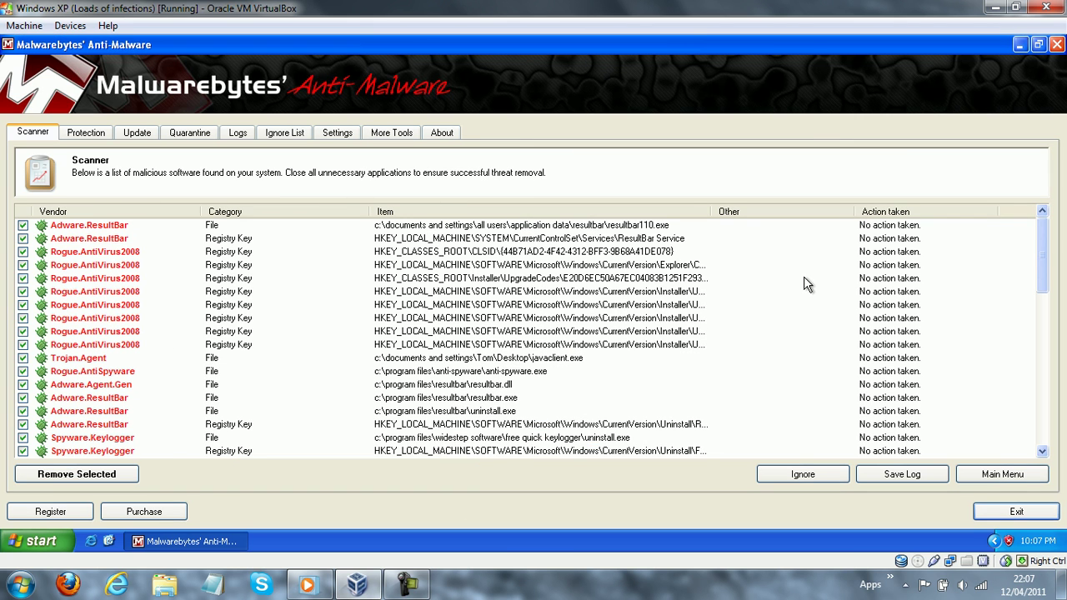
{"action": "left_click_drag", "start_coordinate": [711, 212], "coordinate": [761, 211]}
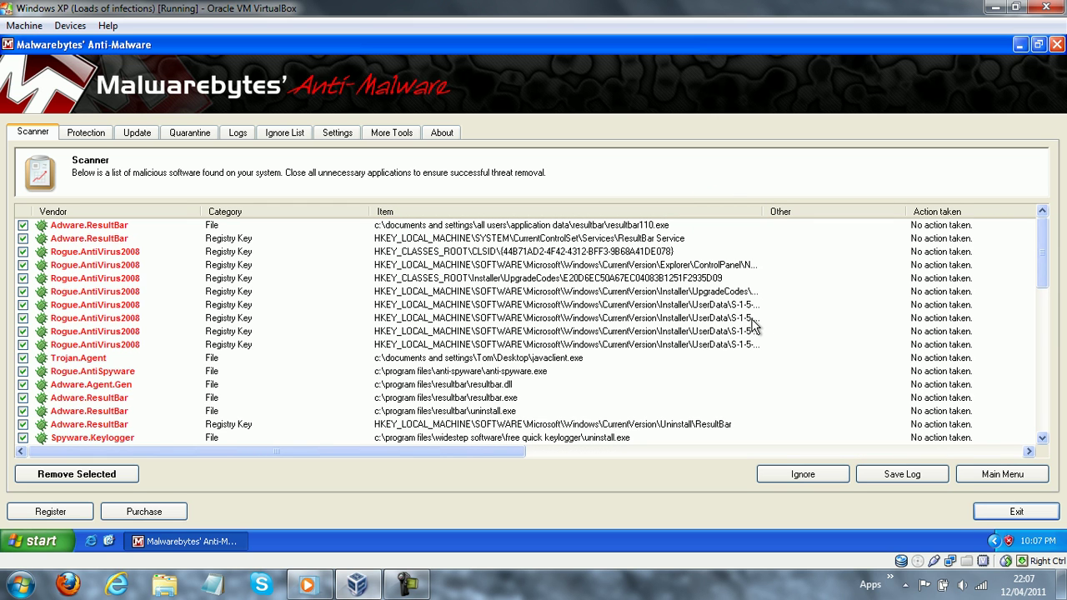
{"action": "left_click_drag", "start_coordinate": [761, 214], "coordinate": [825, 215]}
{"action": "left_click", "coordinate": [142, 214]}
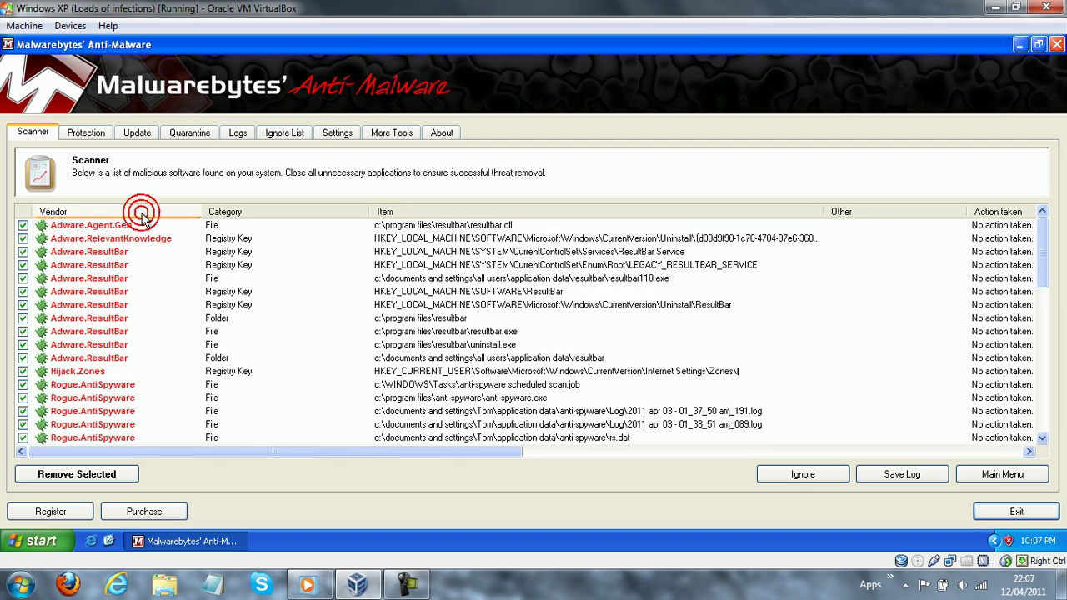
{"action": "mouse_move", "coordinate": [1044, 261]}
{"action": "left_mouse_down"}
{"action": "mouse_move", "coordinate": [1042, 425]}
{"action": "mouse_move", "coordinate": [1041, 266]}
{"action": "left_mouse_up"}
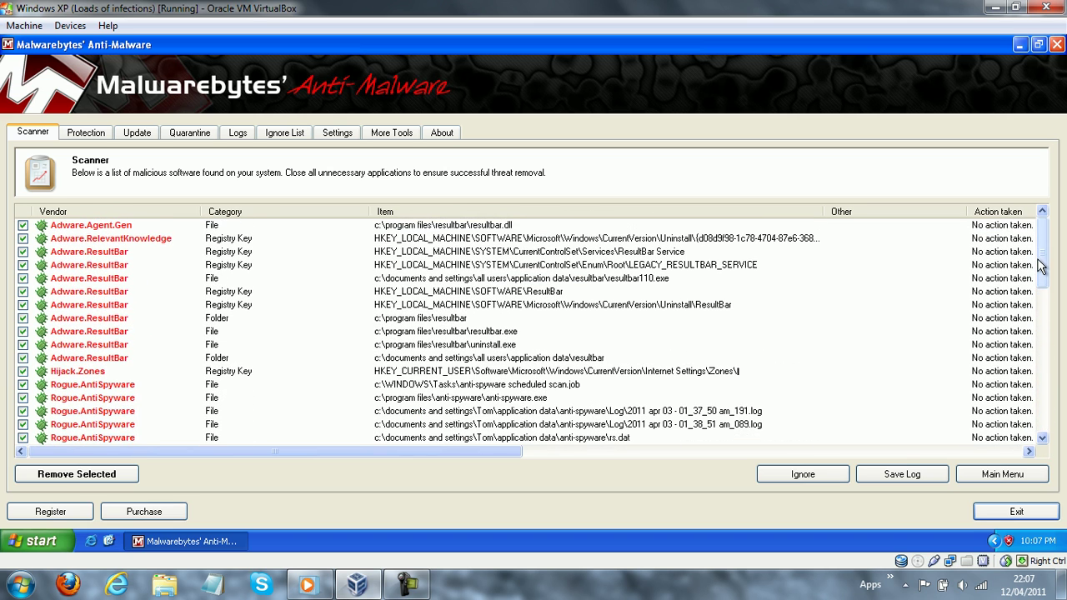
Step: Remove all selected threats, close the scan log and agree to restart the virtual machine
{"action": "left_click", "coordinate": [101, 474]}
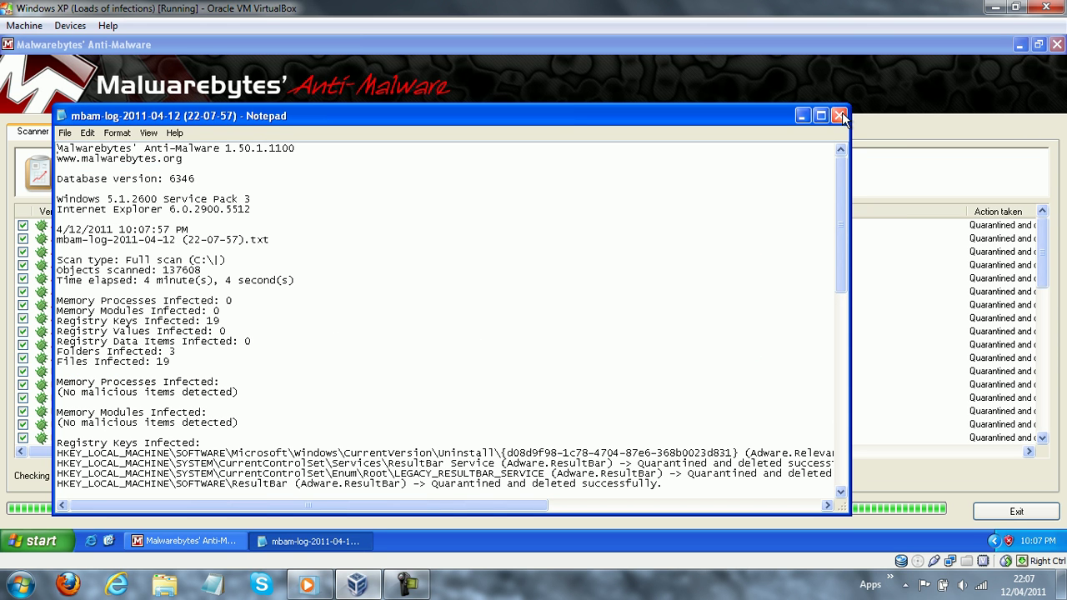
{"action": "left_click", "coordinate": [839, 115]}
{"action": "left_click", "coordinate": [493, 337]}
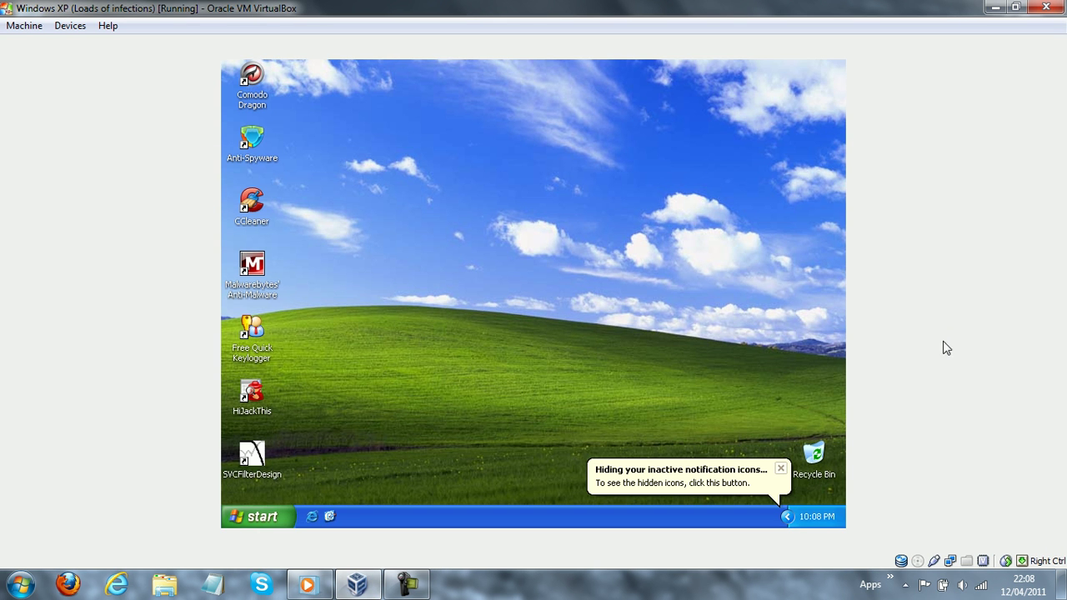
Step: Refit the XP desktop to the full VirtualBox window, return the Recycle Bin to the lower corner and dismiss the notification balloons
{"action": "double_click", "coordinate": [734, 7]}
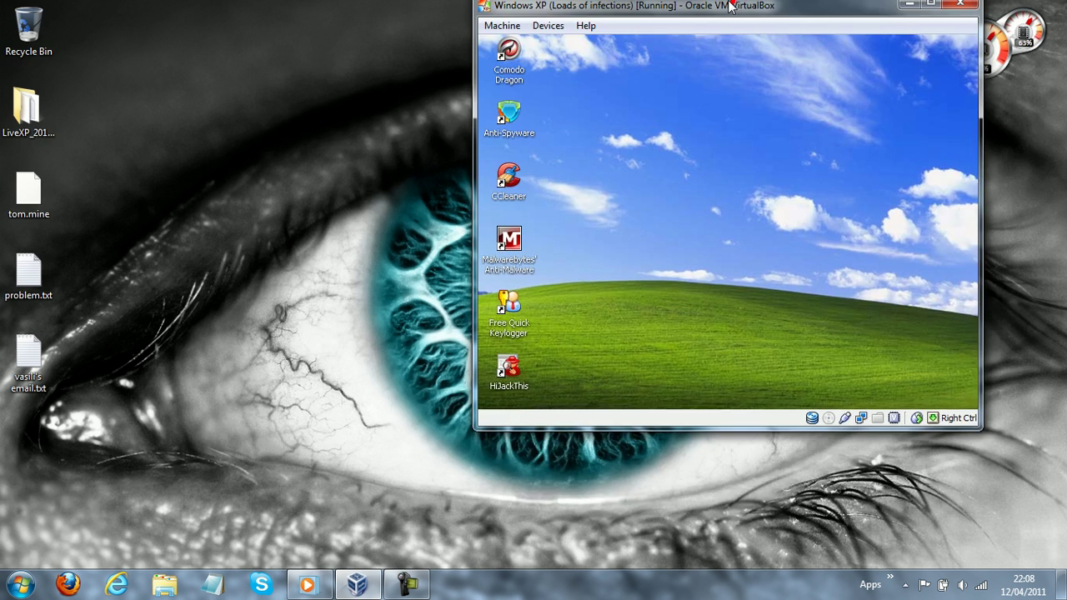
{"action": "double_click", "coordinate": [733, 7]}
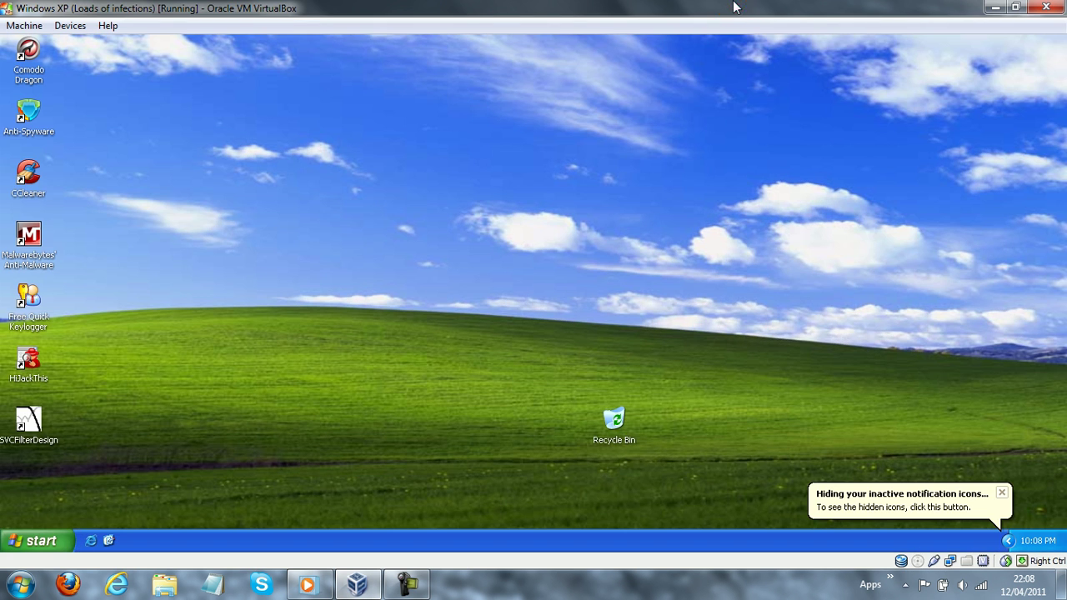
{"action": "left_click", "coordinate": [1002, 493]}
{"action": "left_click_drag", "start_coordinate": [627, 425], "coordinate": [1029, 490]}
{"action": "left_click", "coordinate": [1002, 434]}
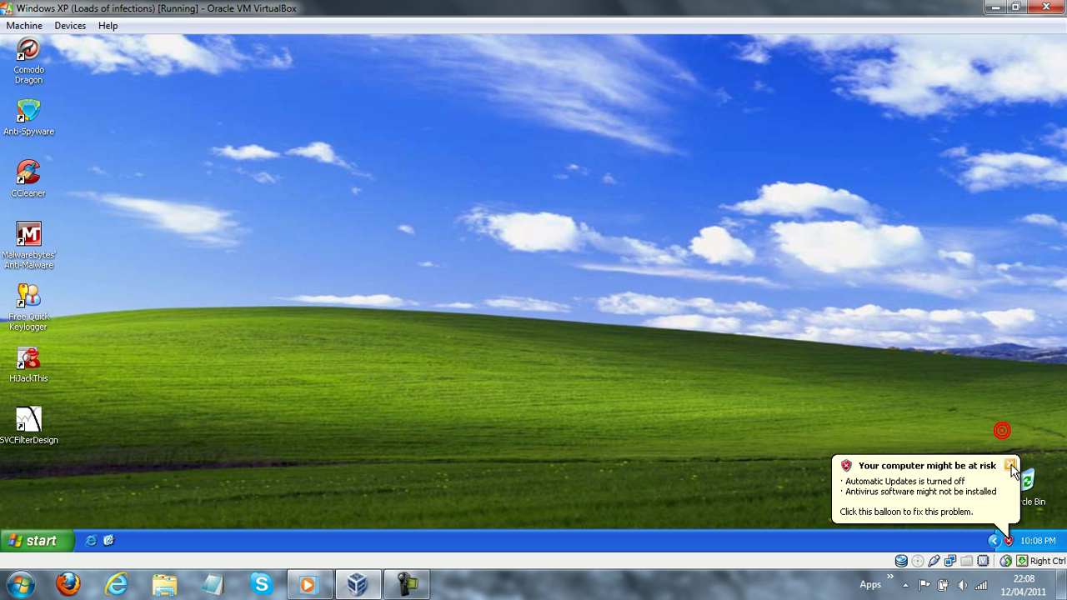
{"action": "left_click", "coordinate": [1009, 465]}
{"action": "left_click", "coordinate": [909, 472]}
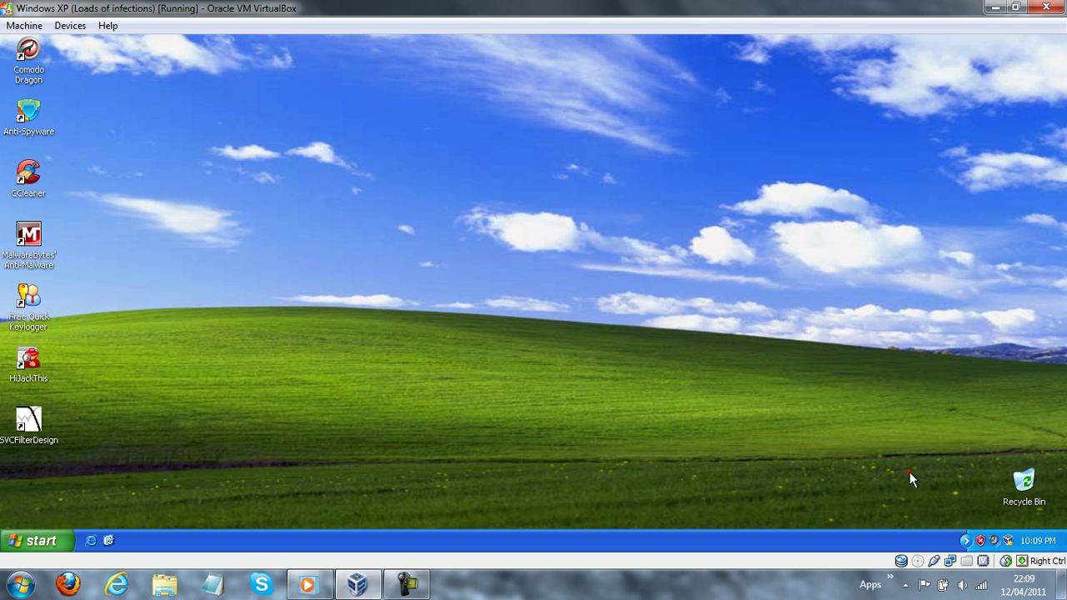
Step: Review the currently installed programs in Add or Remove Programs, then close it along with Control Panel
{"action": "left_click", "coordinate": [53, 542]}
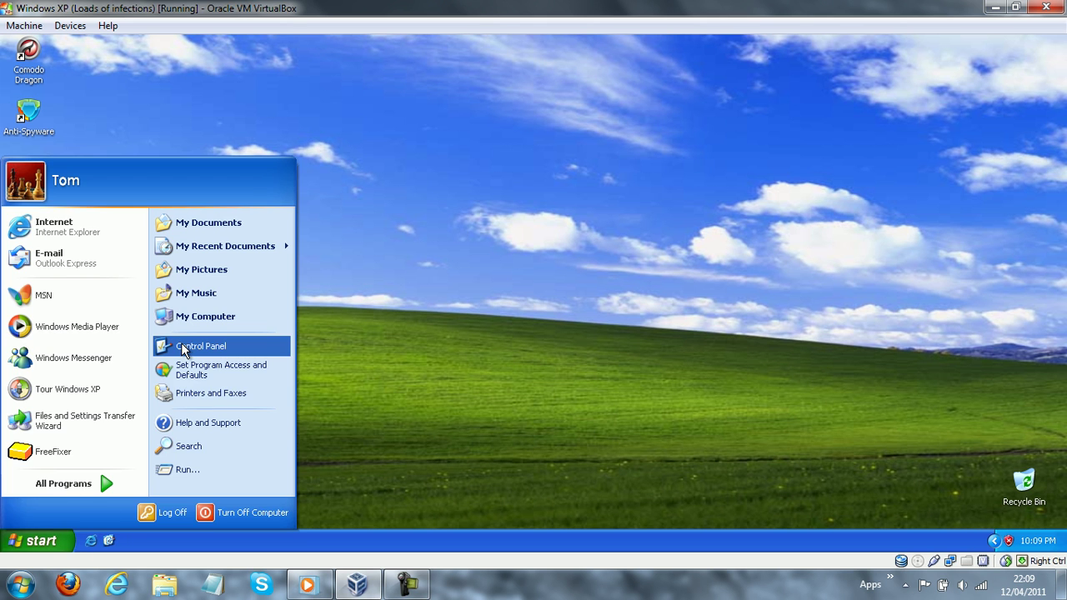
{"action": "left_click", "coordinate": [183, 349]}
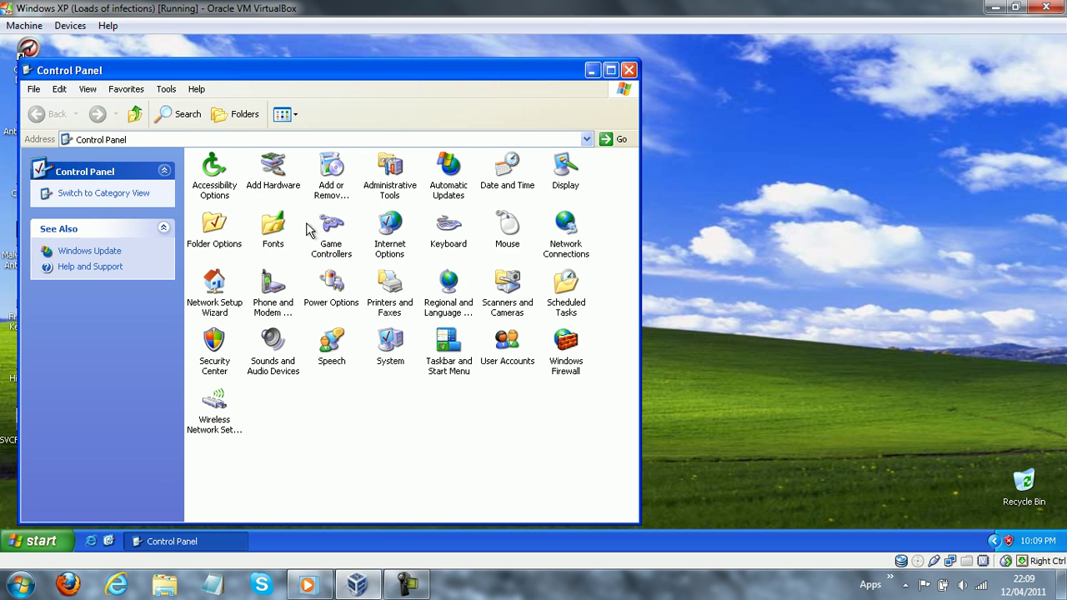
{"action": "left_click", "coordinate": [331, 185]}
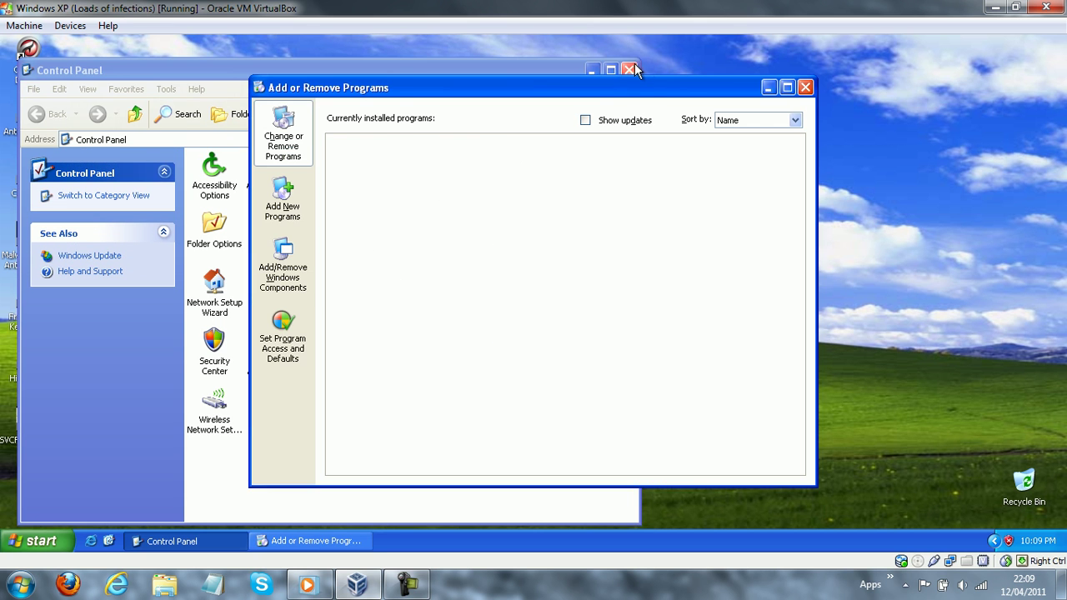
{"action": "left_click", "coordinate": [629, 70]}
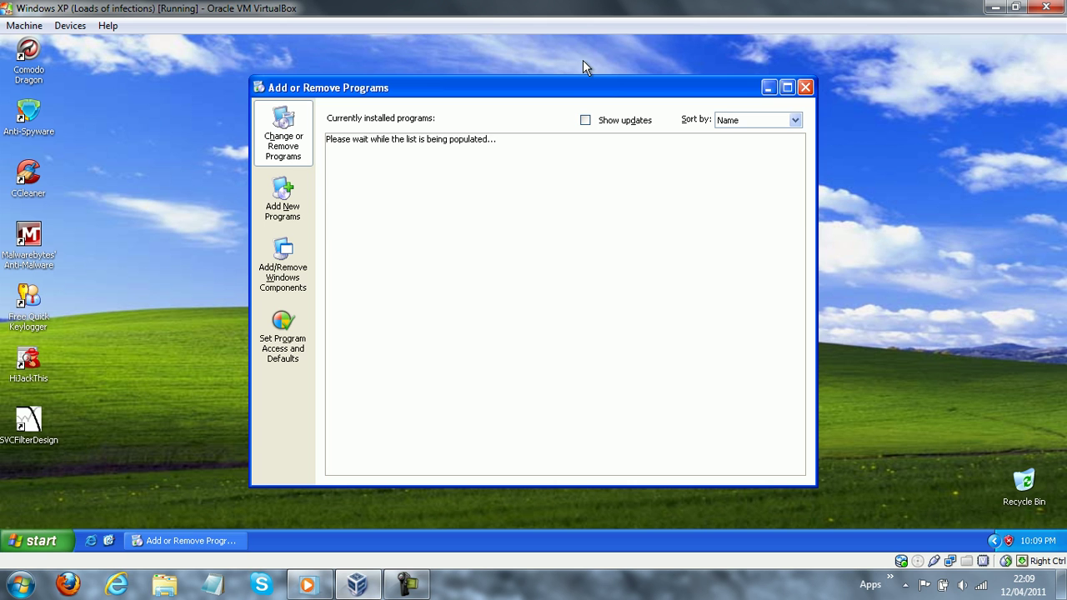
{"action": "left_click", "coordinate": [348, 201]}
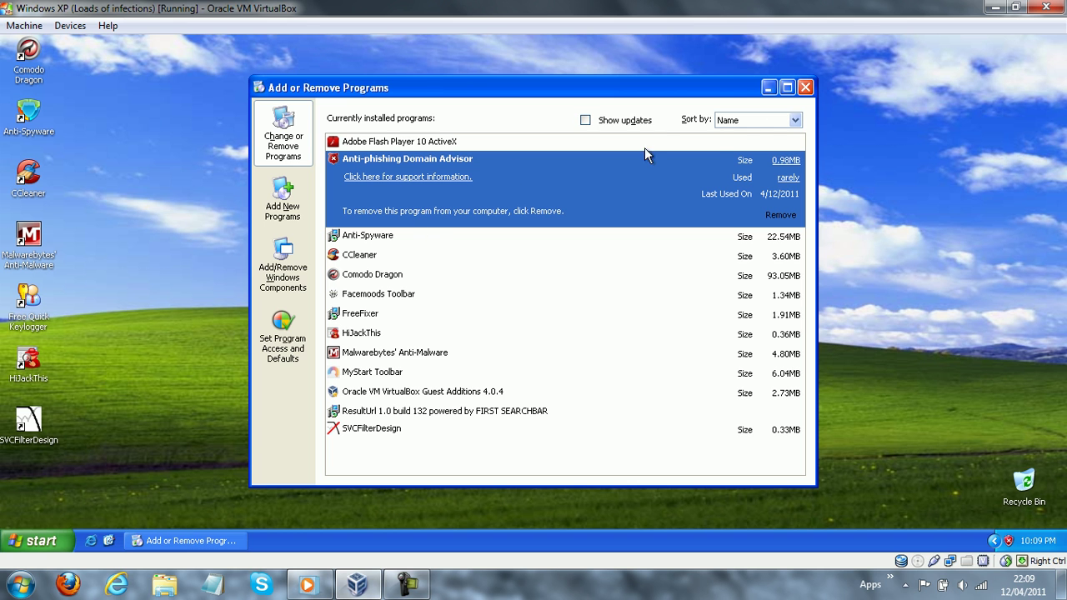
{"action": "left_click", "coordinate": [805, 88]}
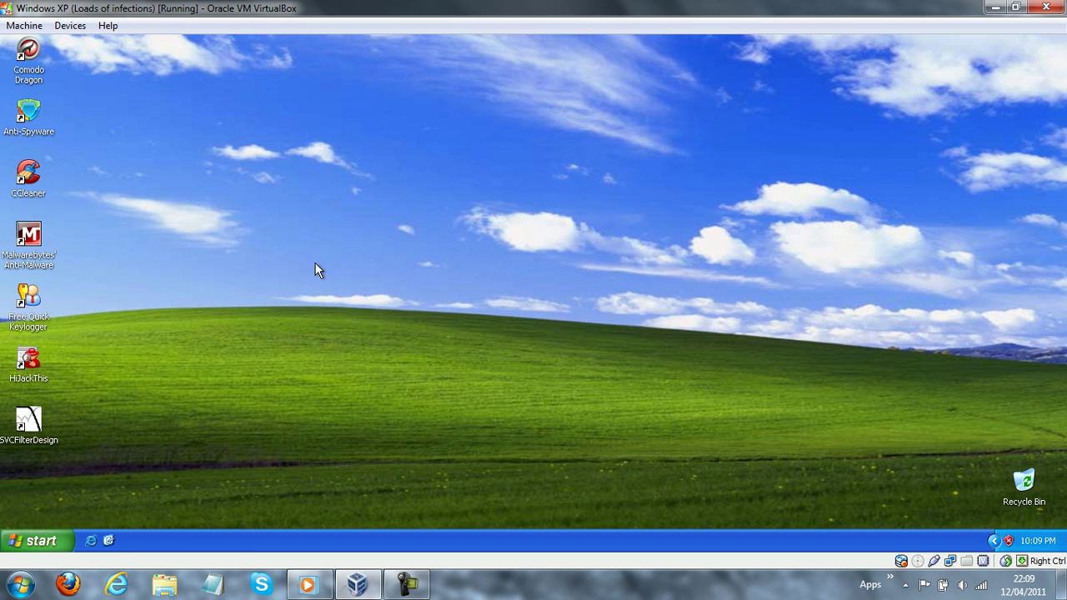
Step: Switch to Internet Explorer and go to surfright.nl
{"action": "left_click", "coordinate": [71, 533]}
{"action": "left_click", "coordinate": [88, 223]}
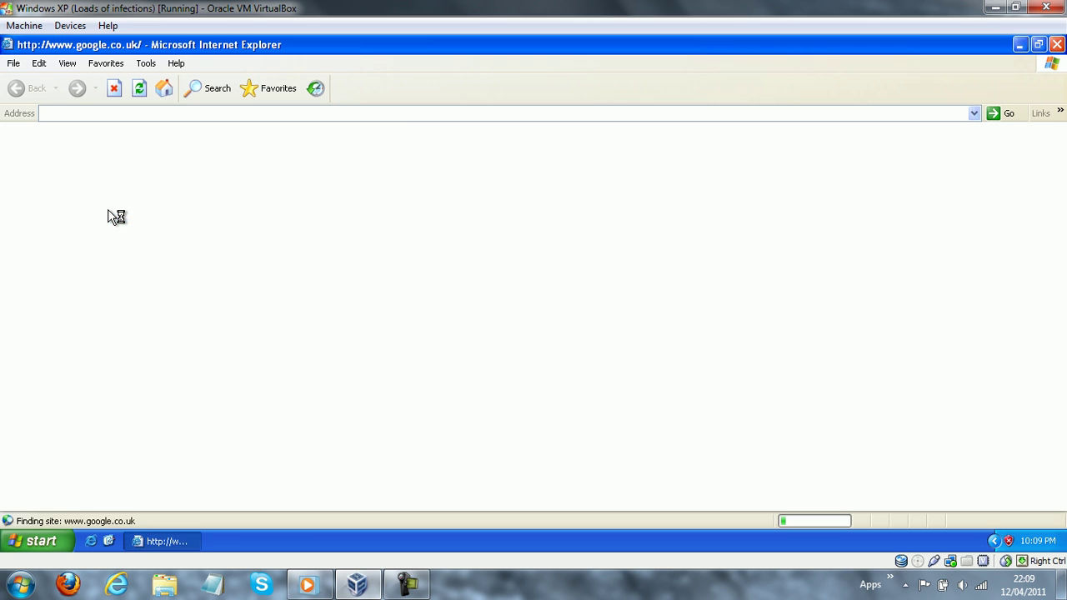
{"action": "left_click", "coordinate": [127, 113]}
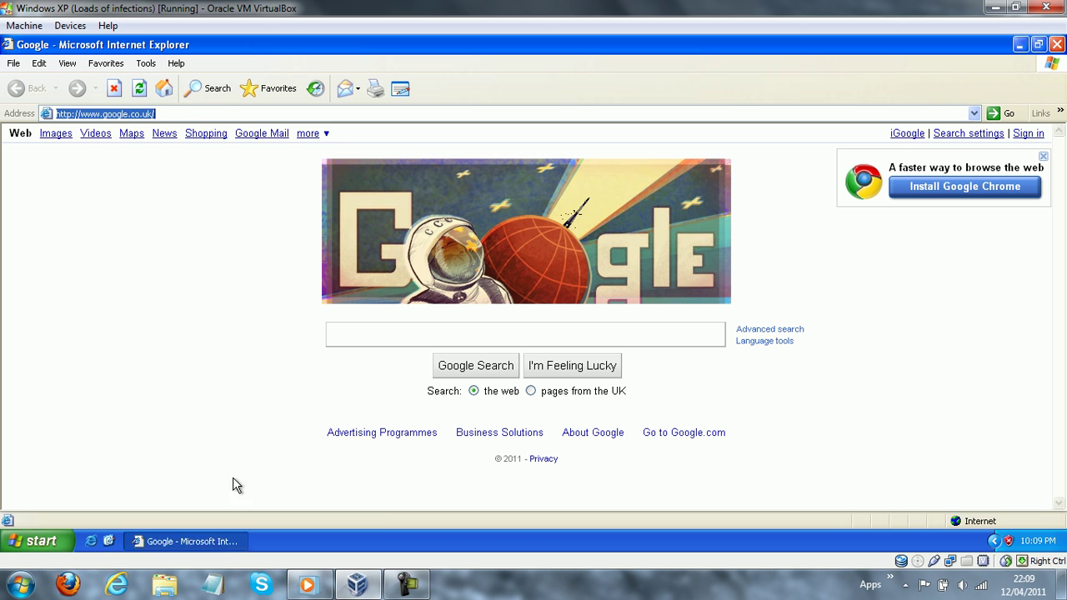
{"action": "type", "text": "surfright.nl"}
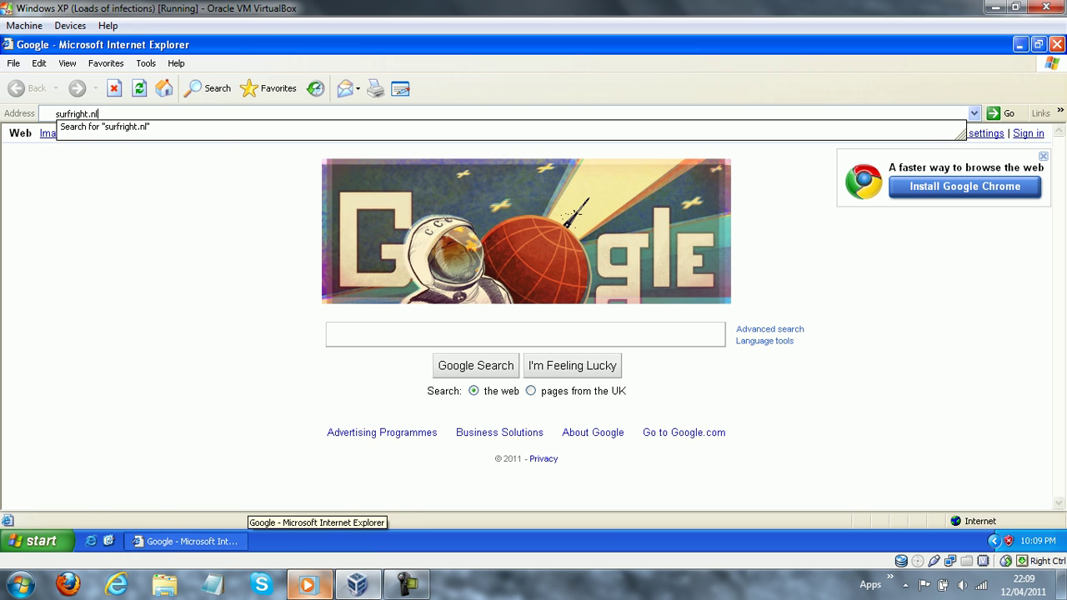
{"action": "key", "text": "Return"}
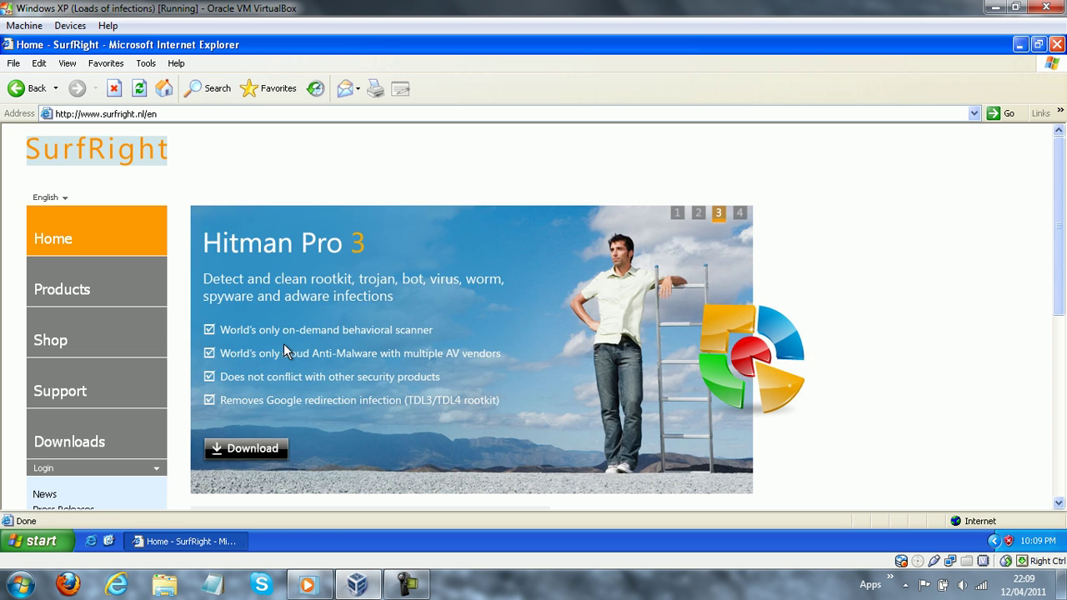
Step: Download the 32-bit Hitman Pro 3.5 from surfright.nl, choosing to run it directly
{"action": "left_click", "coordinate": [275, 447]}
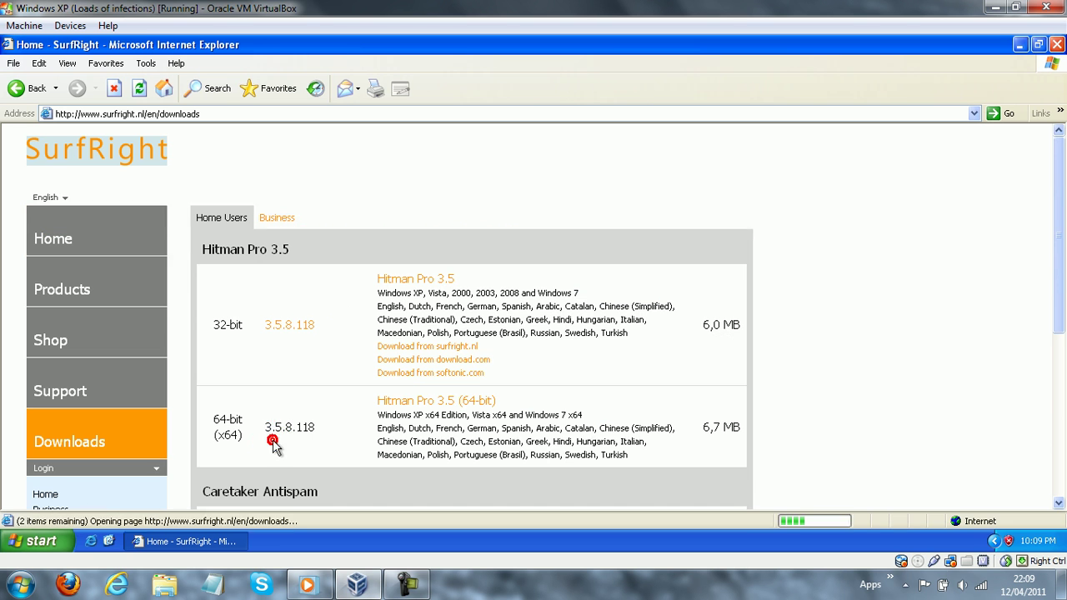
{"action": "left_click", "coordinate": [450, 346]}
{"action": "left_click", "coordinate": [490, 304]}
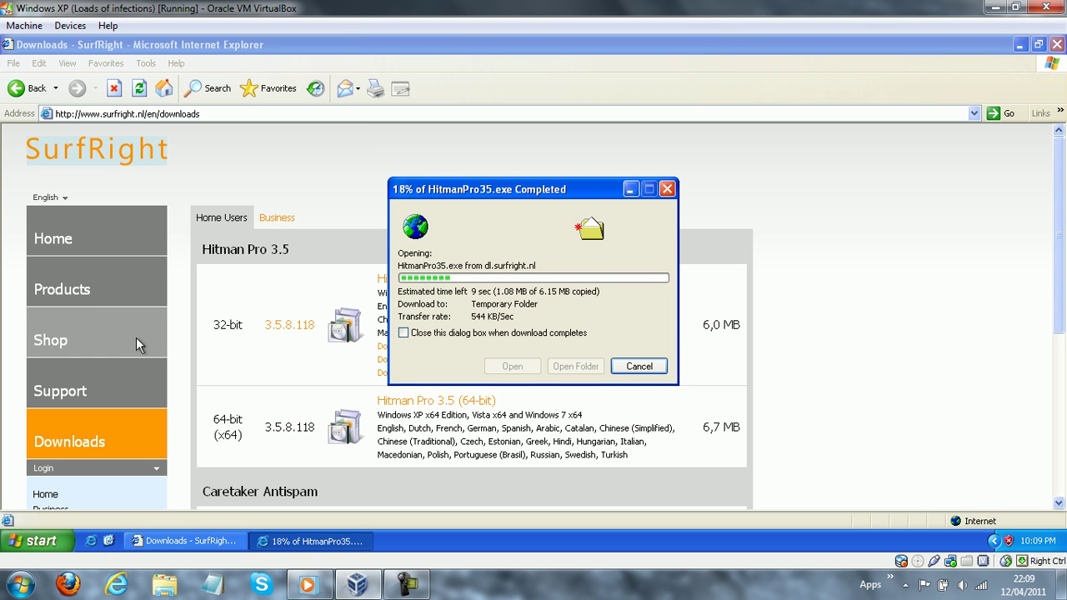
Step: Check the shop price of the one-year Hitman Pro 3 licence for 1 PC and close the browser
{"action": "left_click", "coordinate": [101, 335]}
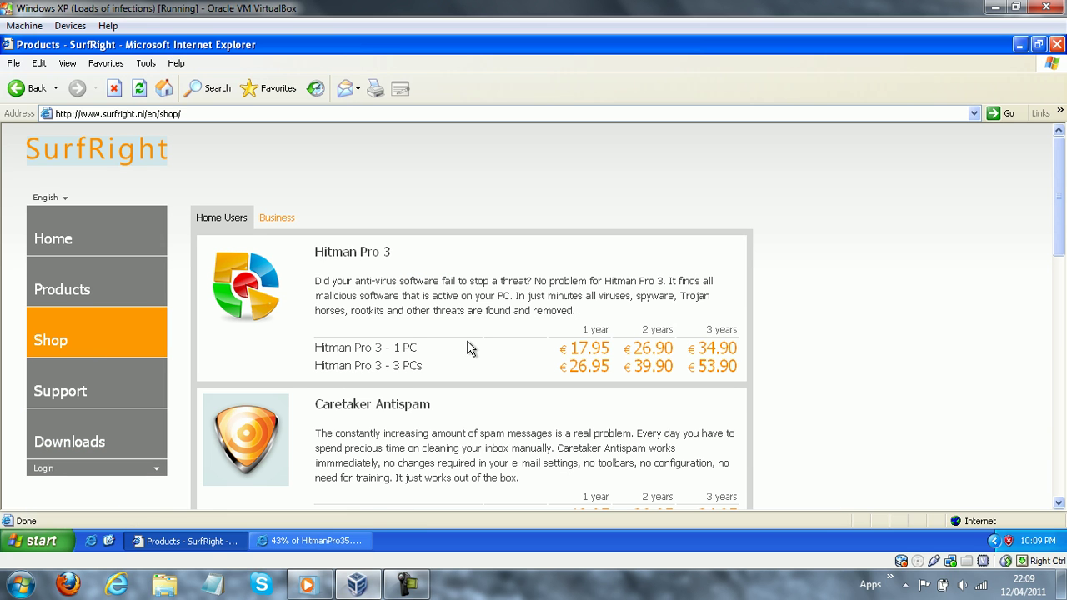
{"action": "left_click", "coordinate": [589, 349]}
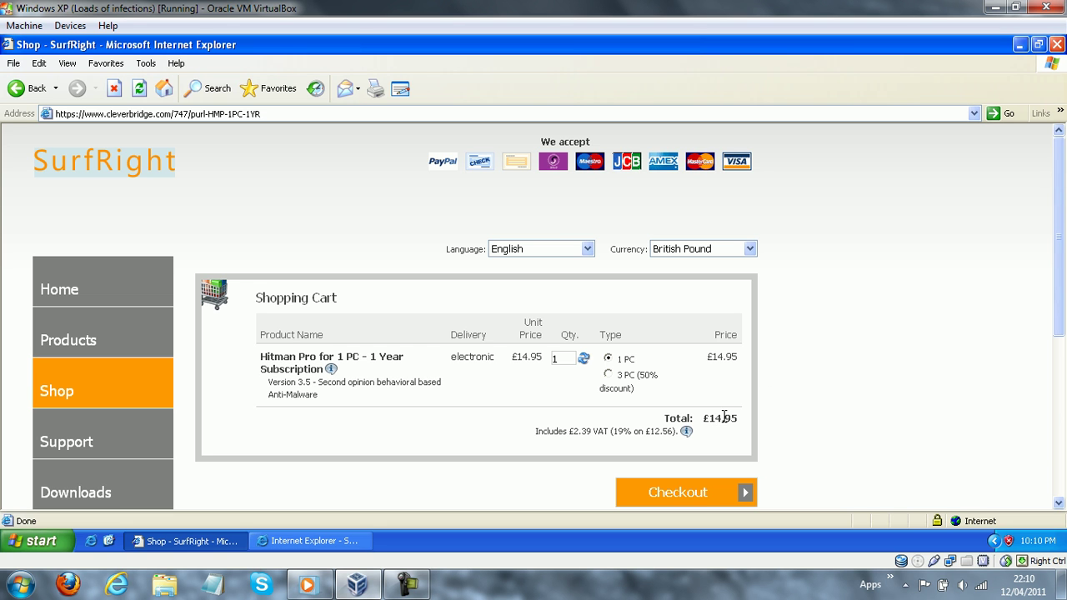
{"action": "left_click", "coordinate": [1058, 45]}
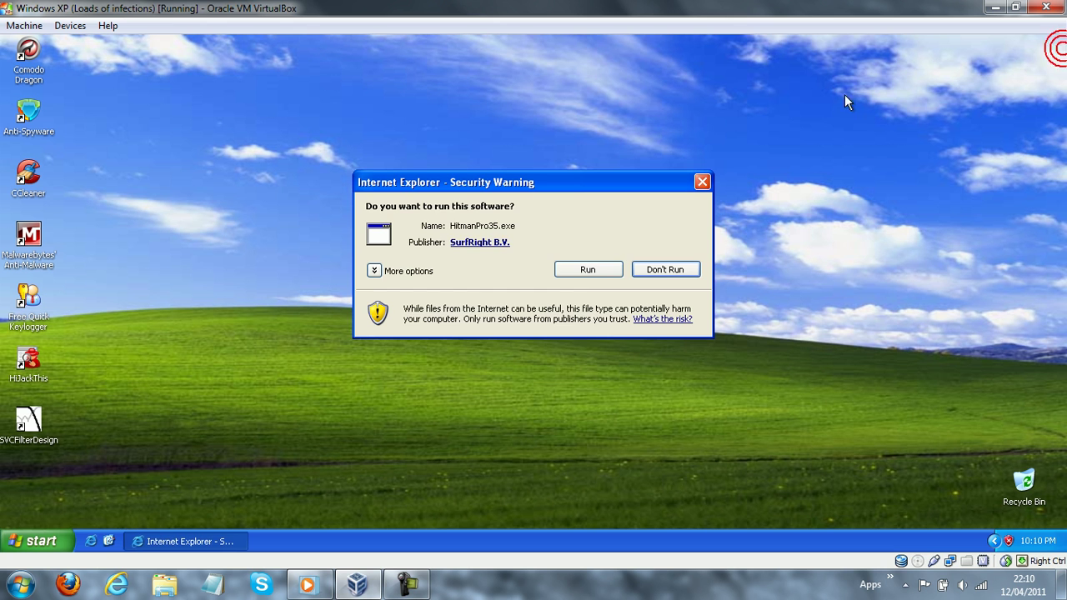
Step: Run the downloaded HitmanPro35.exe and enable its LNK protection
{"action": "left_click", "coordinate": [594, 268]}
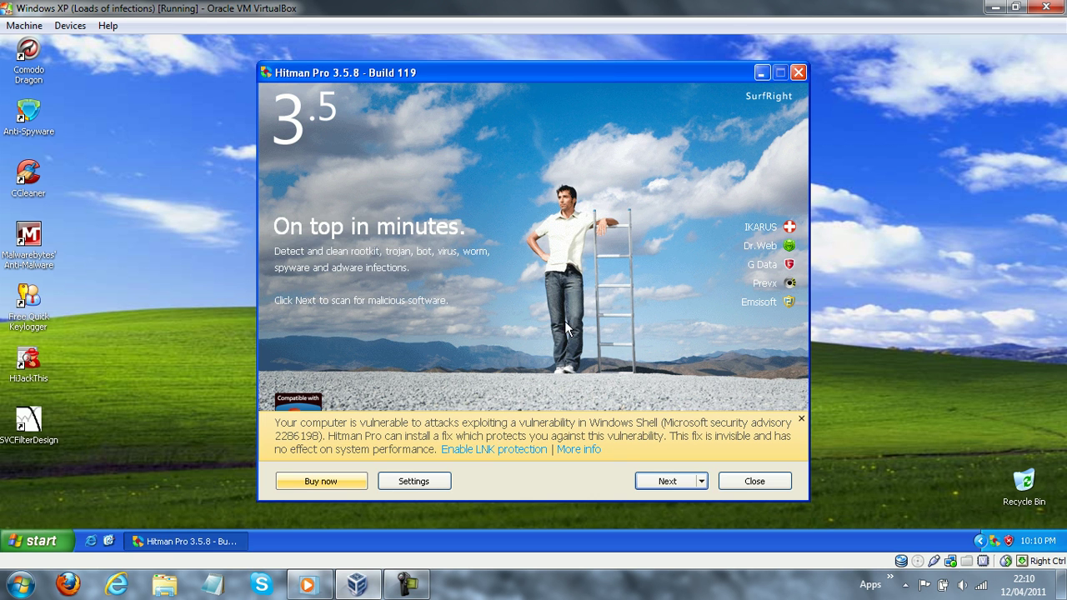
{"action": "left_click", "coordinate": [517, 448]}
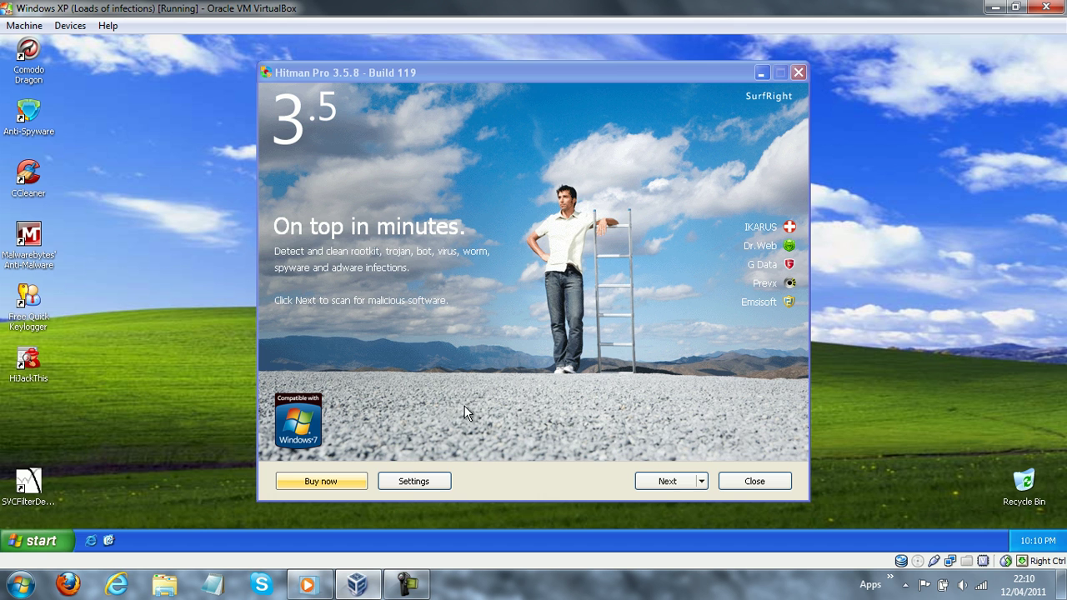
Step: Turn off restore point creation before removing files and scanning for tracking cookies in Hitman Pro's settings
{"action": "left_click", "coordinate": [434, 484]}
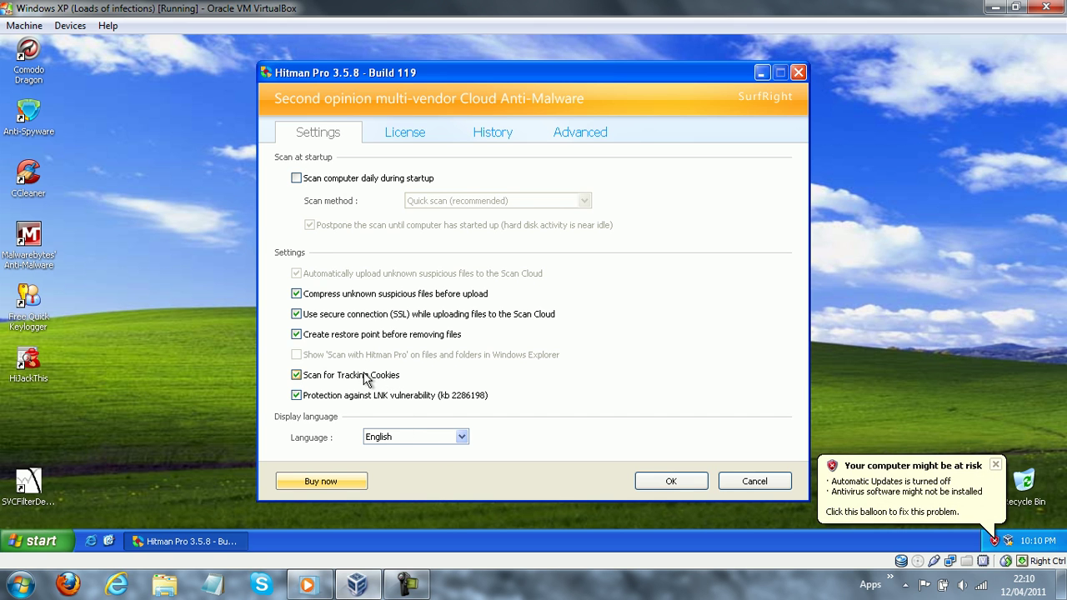
{"action": "left_click", "coordinate": [342, 339]}
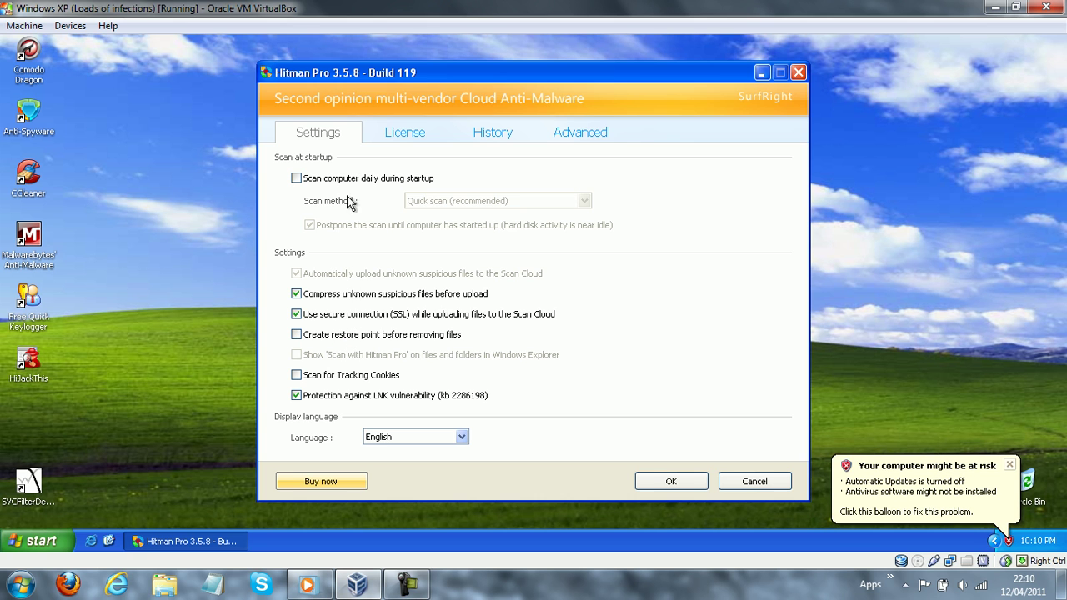
Step: Activate the free thirty-day Hitman Pro license and dismiss the notification balloons
{"action": "left_click", "coordinate": [407, 135]}
{"action": "left_click", "coordinate": [374, 276]}
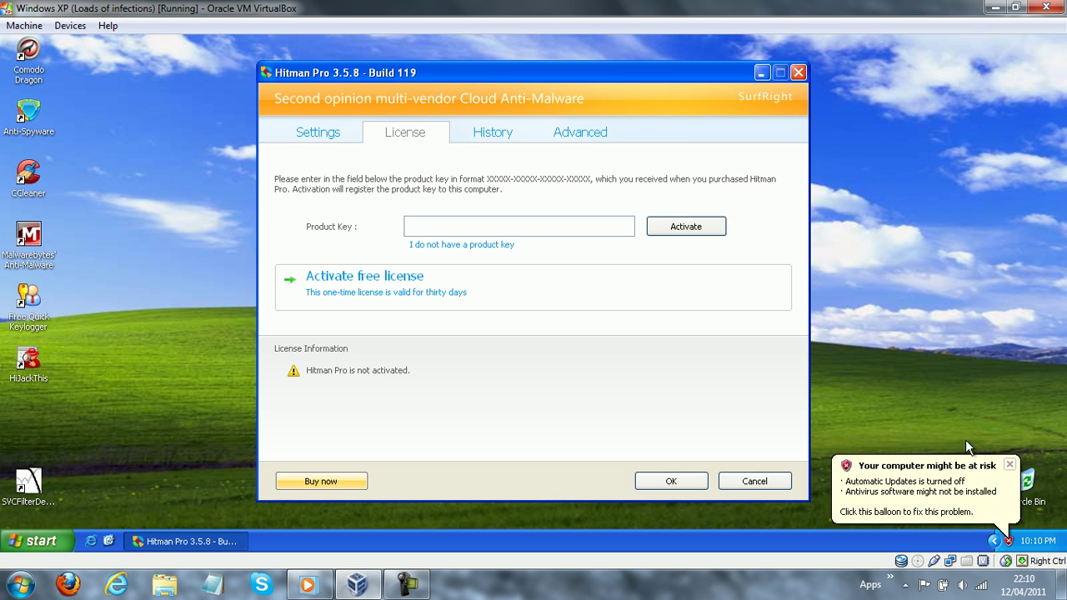
{"action": "left_click", "coordinate": [1010, 465]}
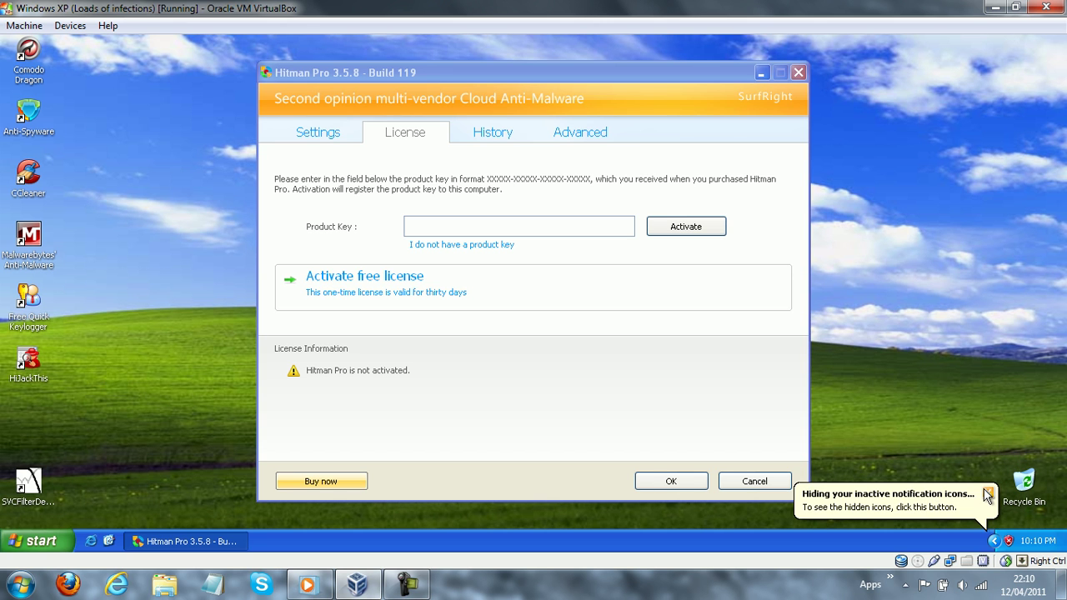
{"action": "left_click", "coordinate": [987, 495]}
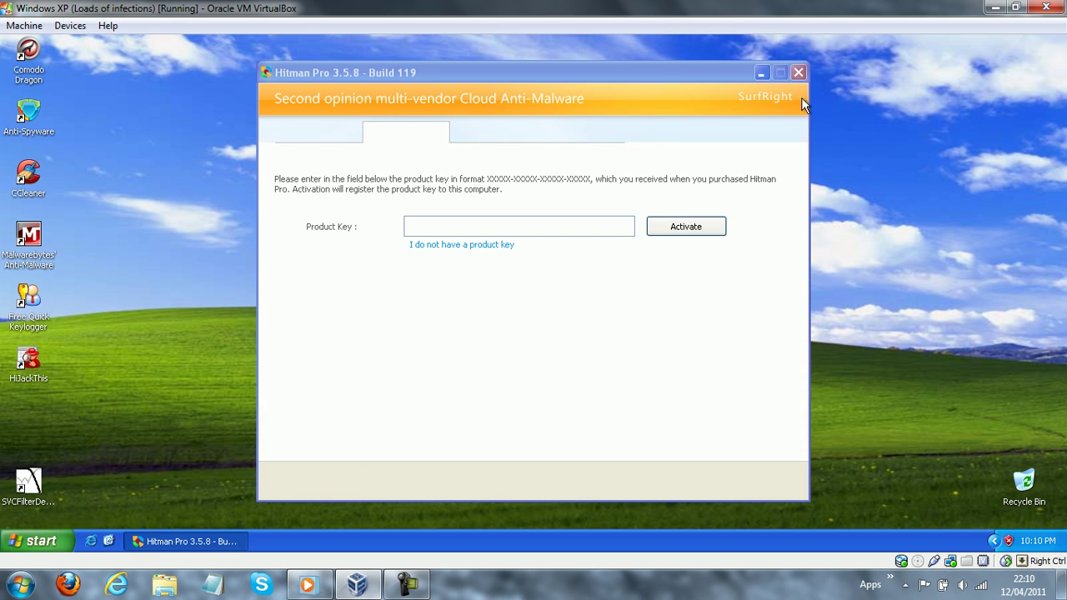
{"action": "left_click", "coordinate": [547, 334]}
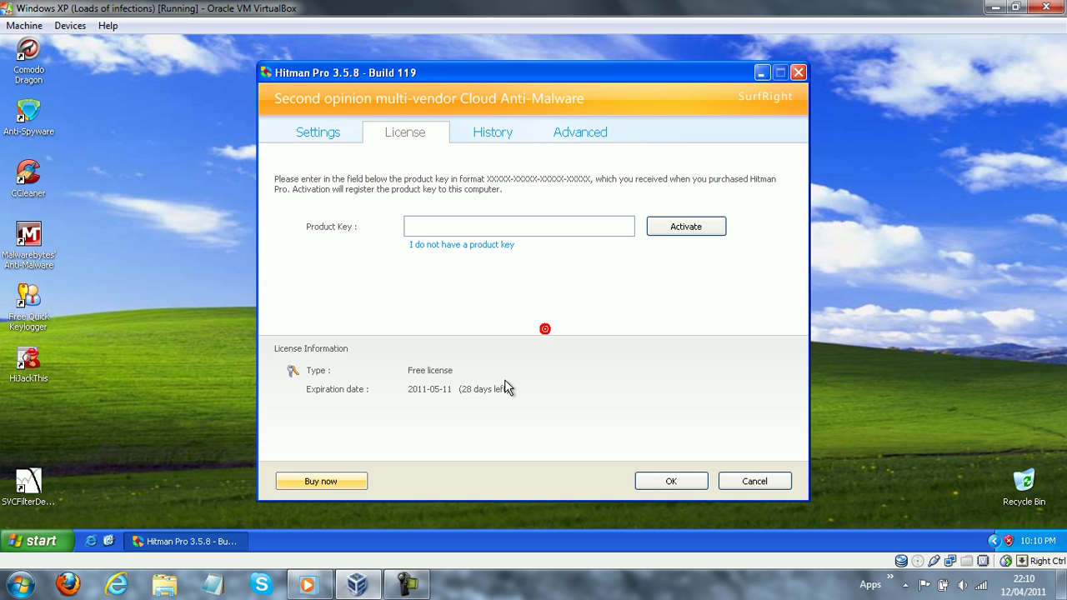
Step: Look through Hitman Pro's history and advanced settings, including the available disk access modes
{"action": "left_click", "coordinate": [490, 132]}
{"action": "left_click", "coordinate": [570, 136]}
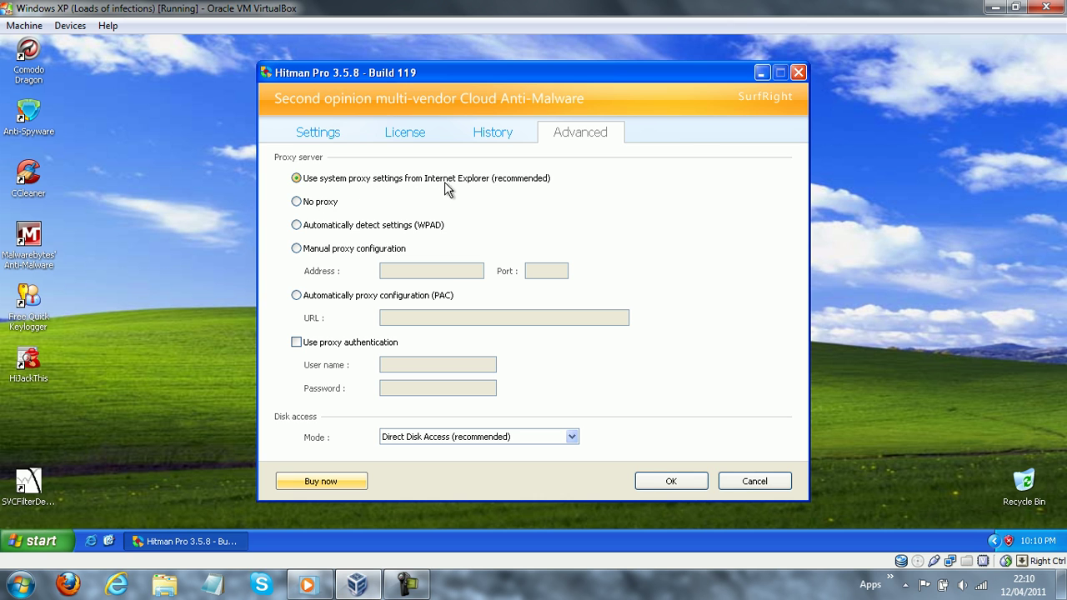
{"action": "left_click", "coordinate": [574, 436]}
{"action": "left_click", "coordinate": [573, 436]}
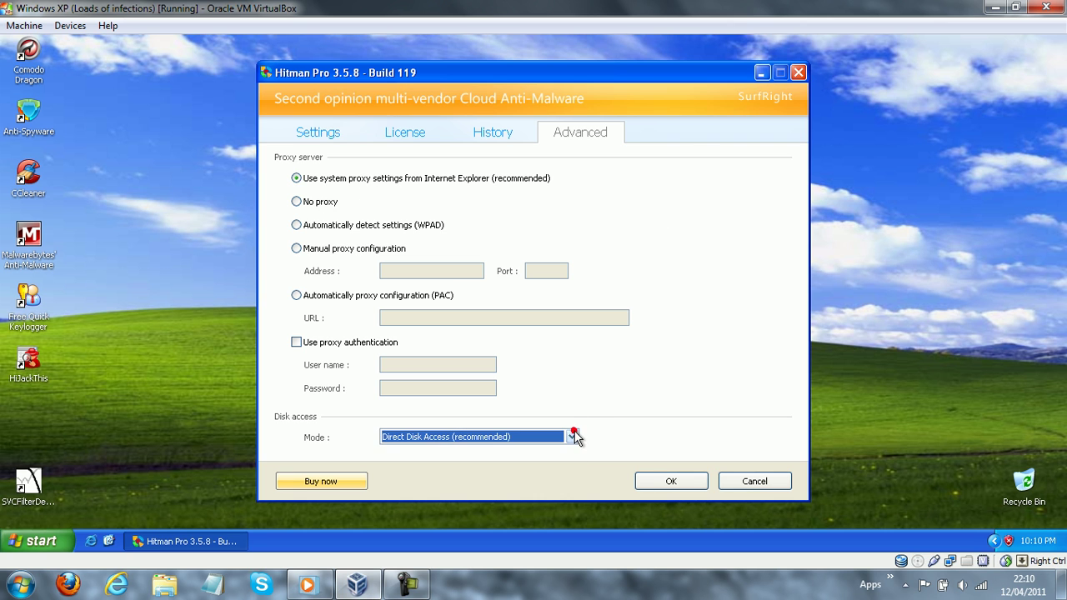
Step: Look back over the history, license and general settings, and save the Hitman Pro settings
{"action": "left_click", "coordinate": [497, 138]}
{"action": "left_click", "coordinate": [417, 135]}
{"action": "left_click", "coordinate": [317, 136]}
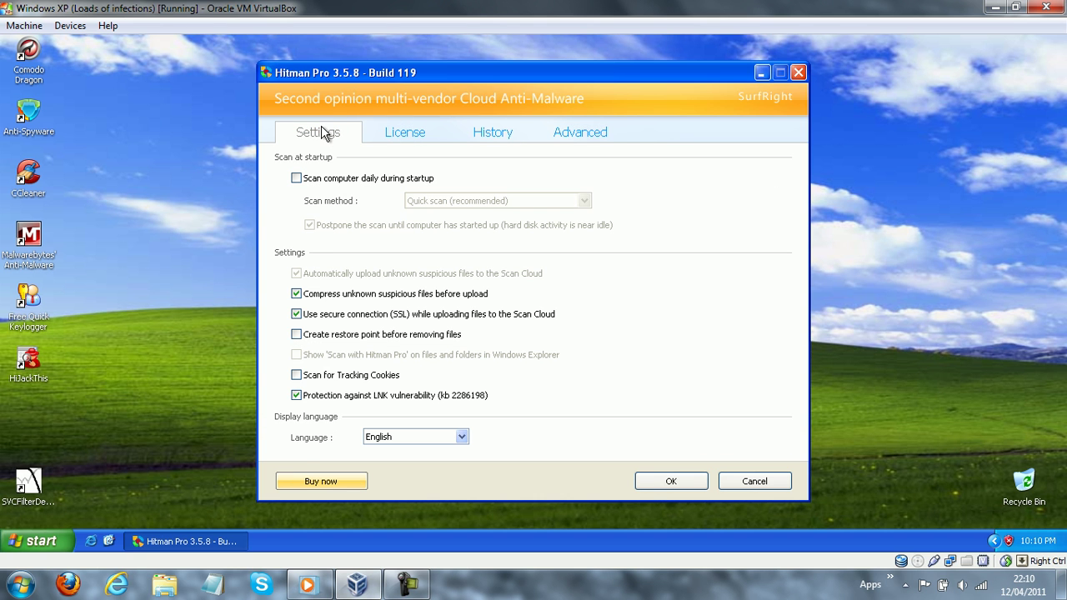
{"action": "left_click", "coordinate": [644, 487]}
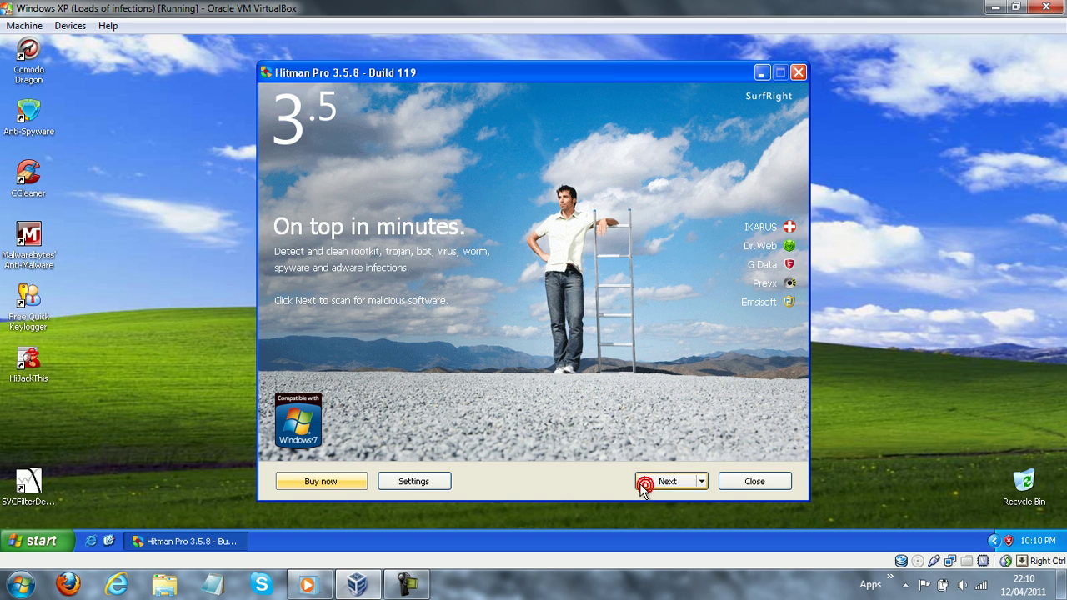
Step: Run the CCleaner cleanup with its selected Windows items and close CCleaner
{"action": "double_click", "coordinate": [25, 171]}
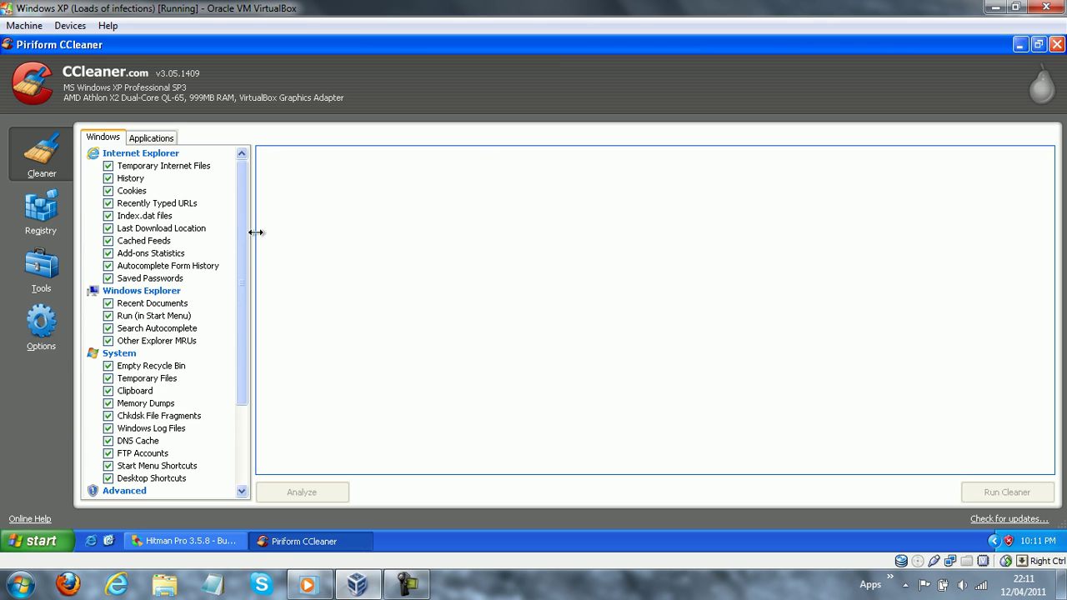
{"action": "left_click", "coordinate": [986, 488]}
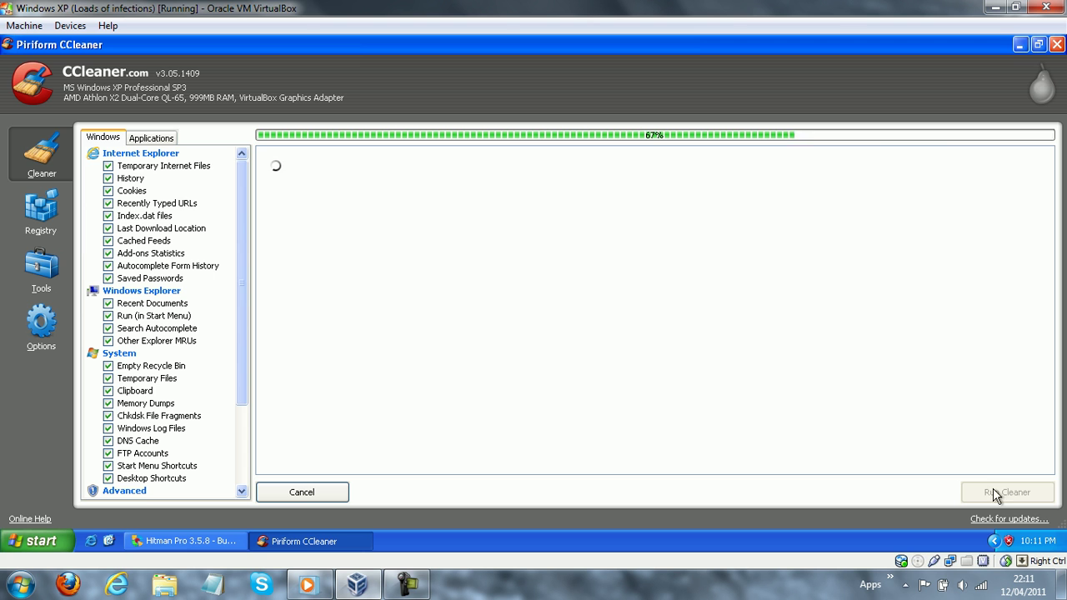
{"action": "left_click", "coordinate": [1056, 44]}
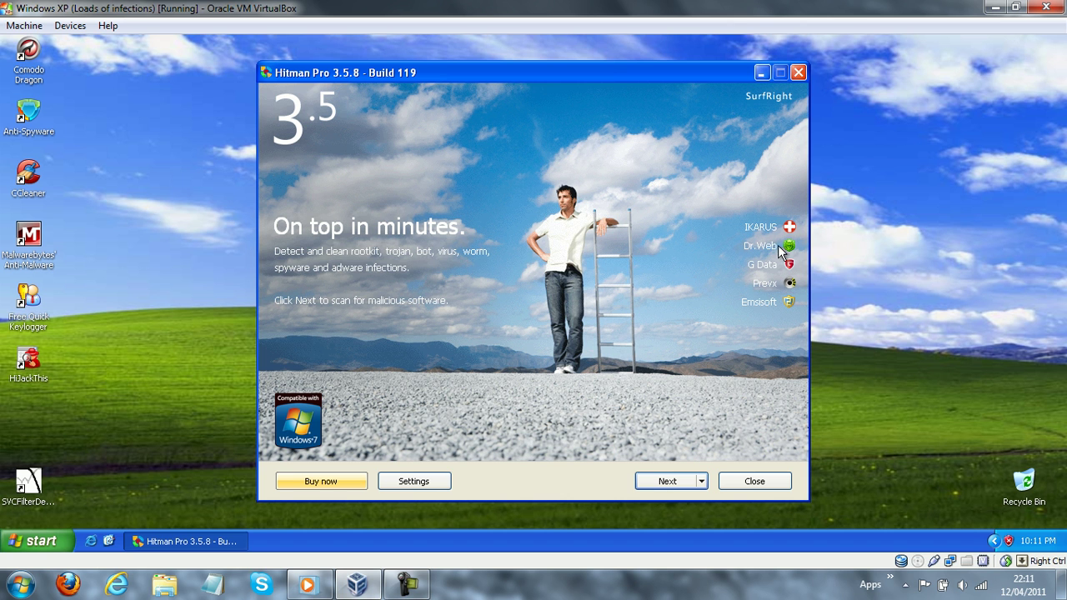
{"action": "left_click", "coordinate": [407, 586]}
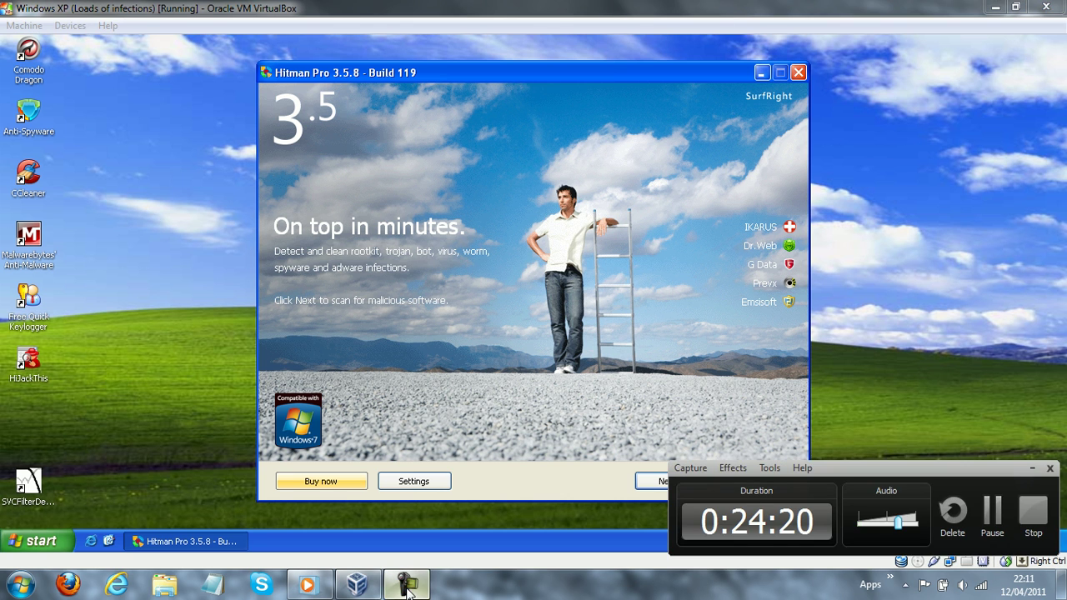
{"action": "left_click", "coordinate": [407, 586]}
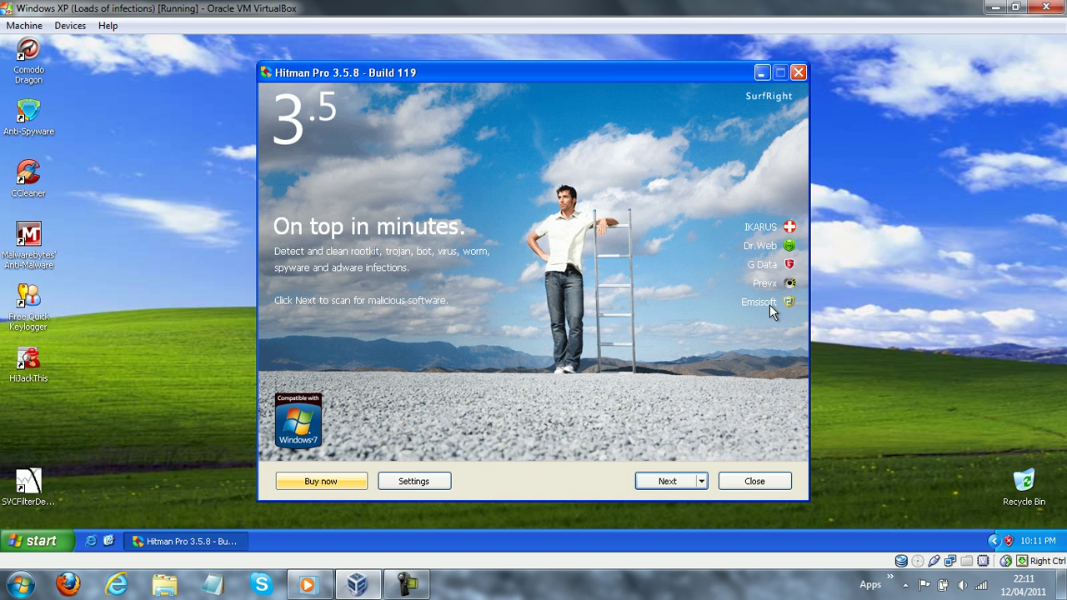
Step: Accept the license agreement, store a copy of Hitman Pro with the daily startup scan turned off, and start the scan
{"action": "left_click", "coordinate": [641, 482]}
{"action": "left_click", "coordinate": [281, 430]}
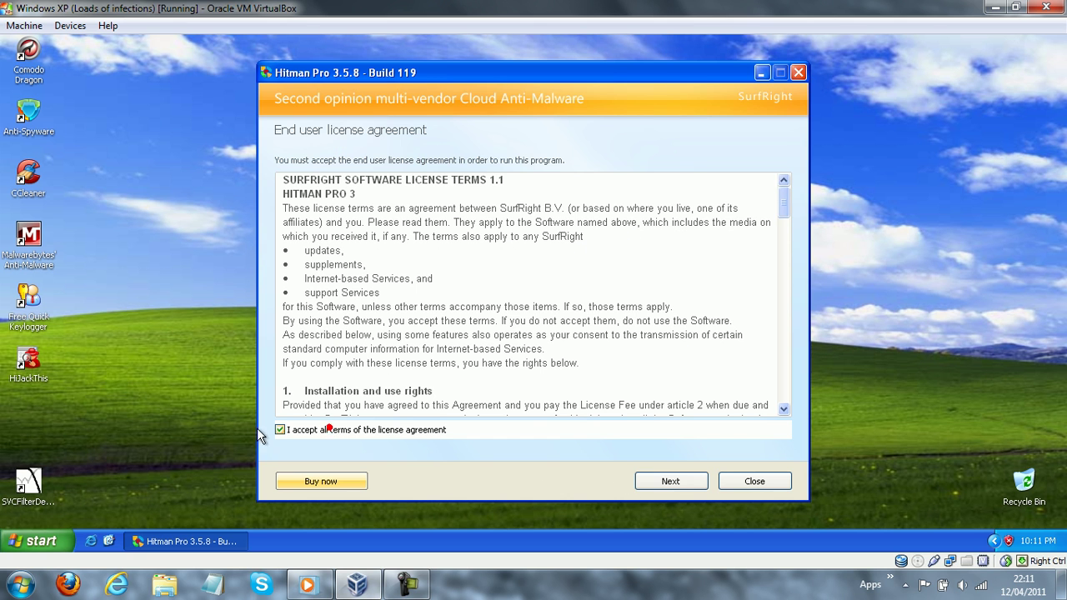
{"action": "left_click", "coordinate": [667, 481]}
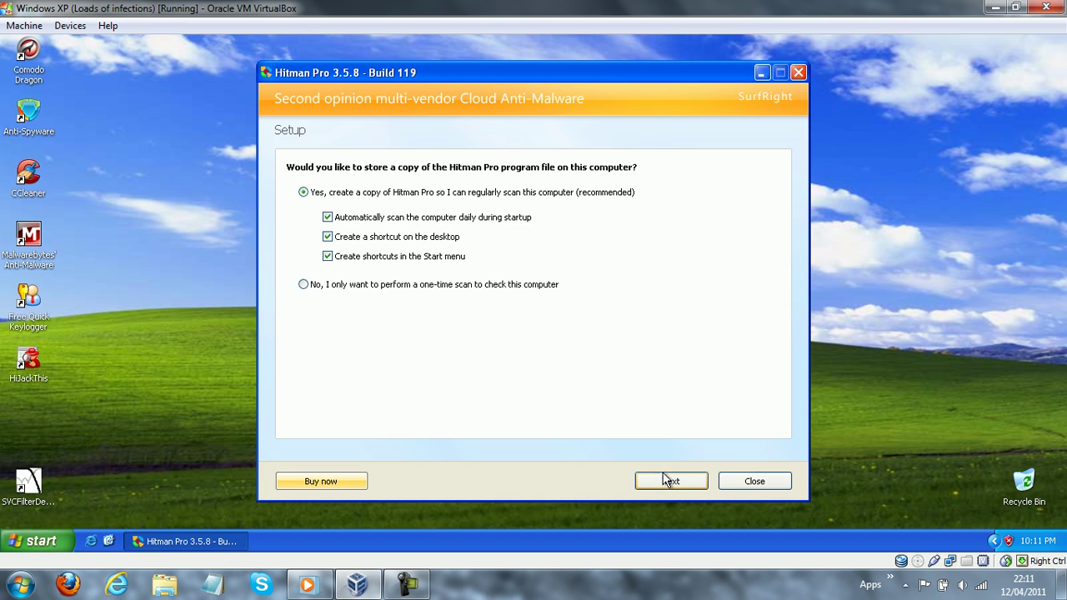
{"action": "left_click", "coordinate": [401, 218]}
{"action": "left_click", "coordinate": [656, 479]}
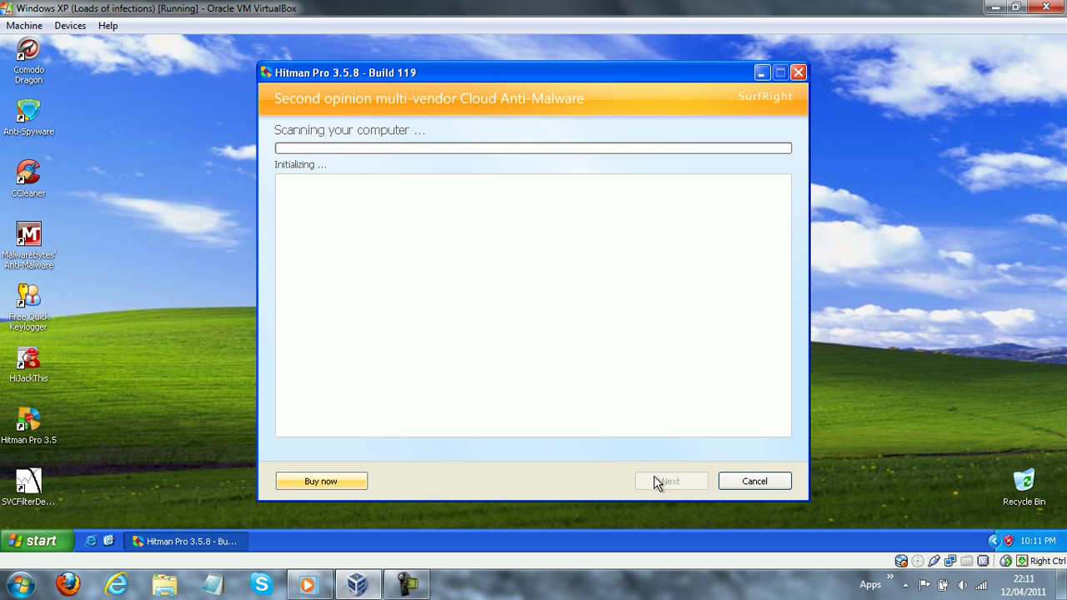
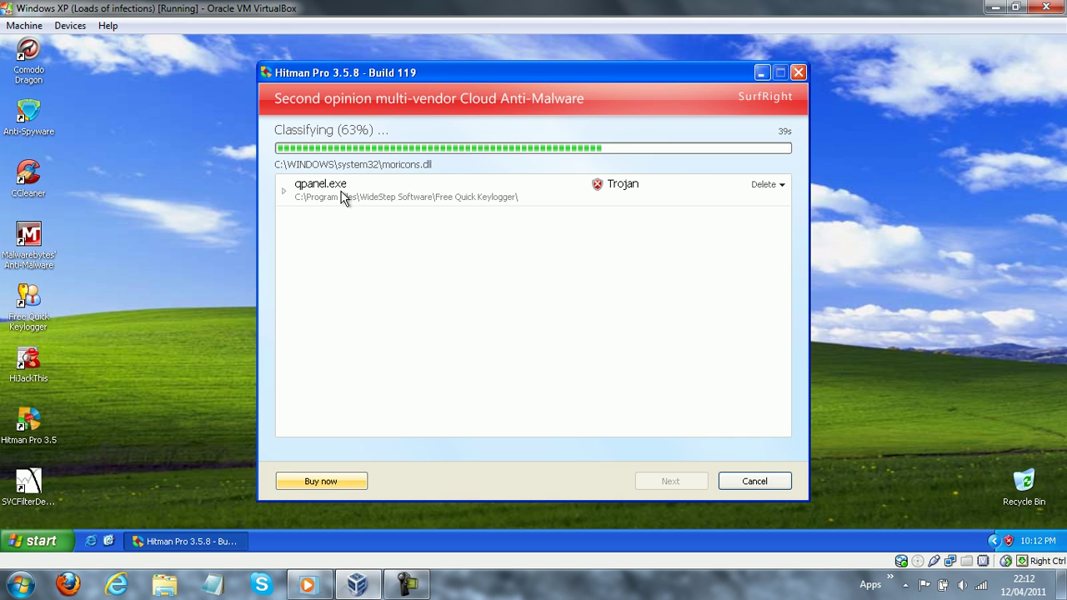
Step: Examine the detection details of qpanel.exe and look over the other detected files in the scan results
{"action": "left_click", "coordinate": [286, 196]}
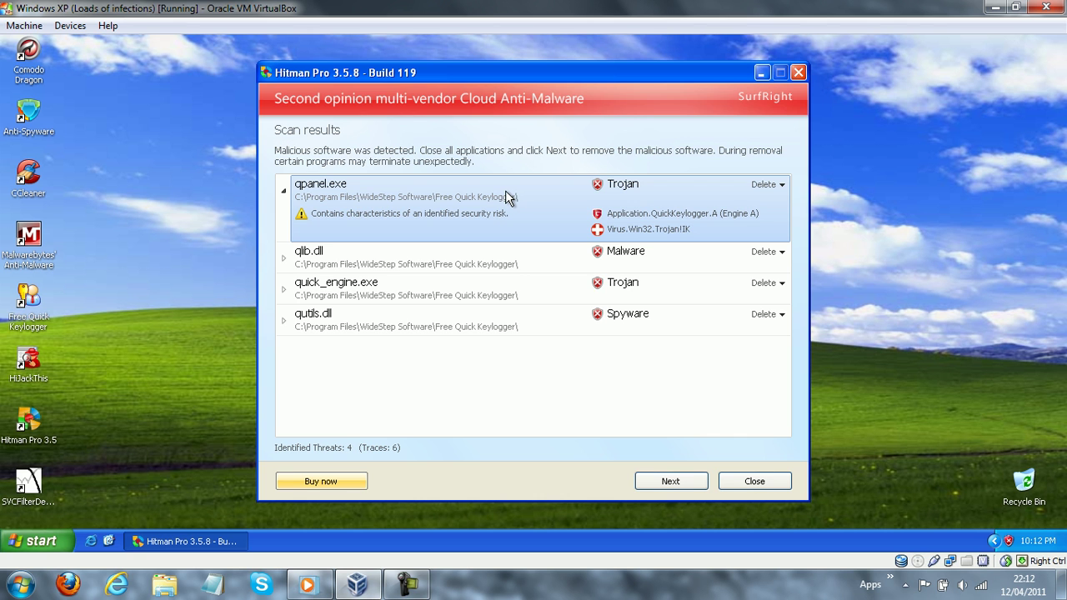
{"action": "left_click", "coordinate": [325, 259]}
{"action": "left_click", "coordinate": [335, 288]}
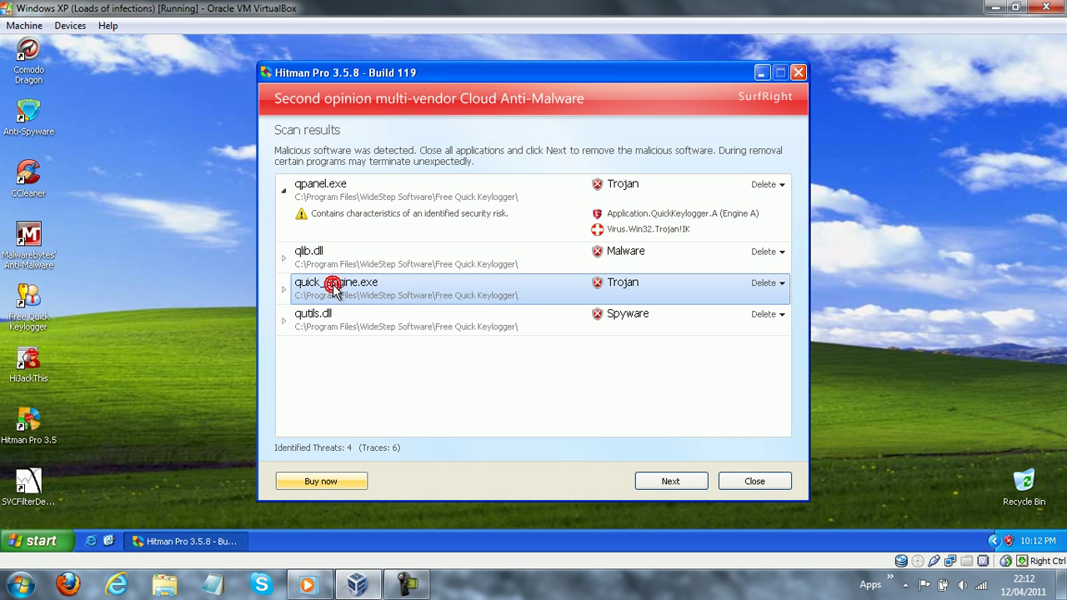
{"action": "left_click", "coordinate": [336, 319]}
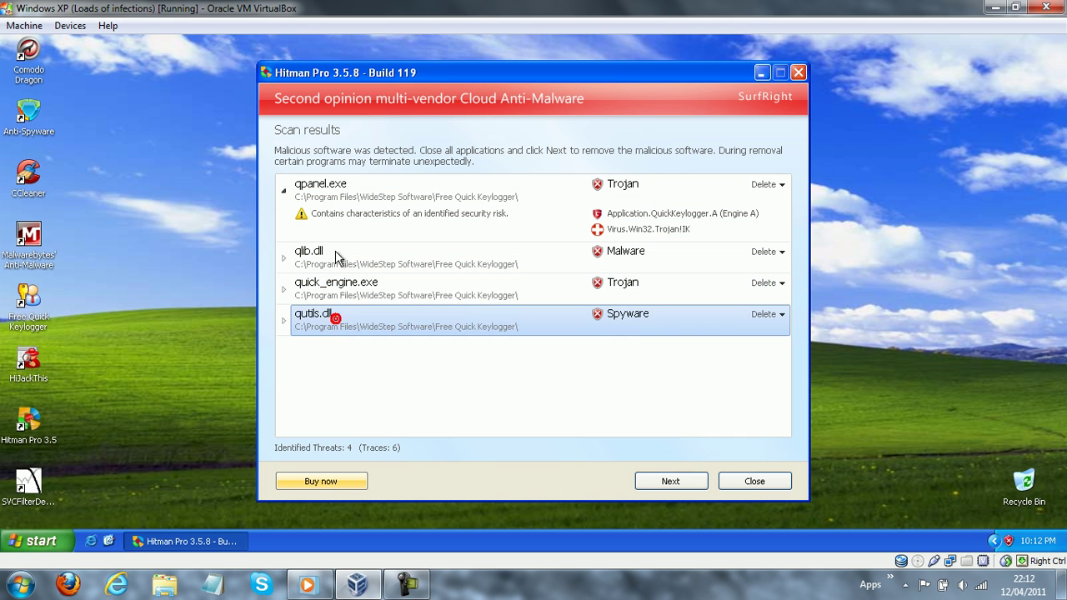
{"action": "left_click", "coordinate": [336, 237]}
{"action": "left_click", "coordinate": [336, 252]}
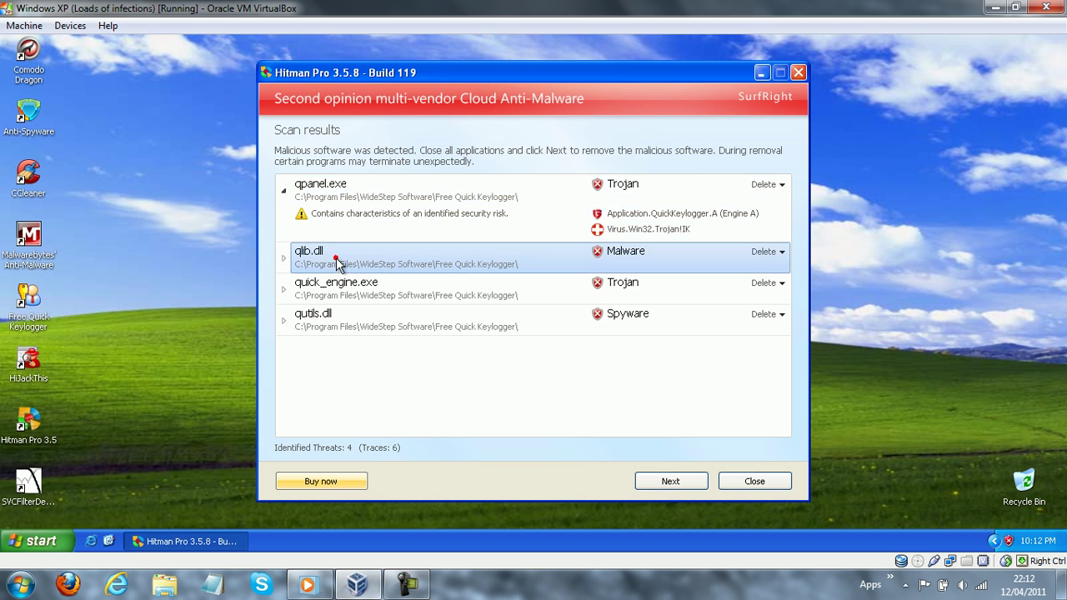
{"action": "left_click", "coordinate": [284, 193]}
{"action": "left_click", "coordinate": [284, 192]}
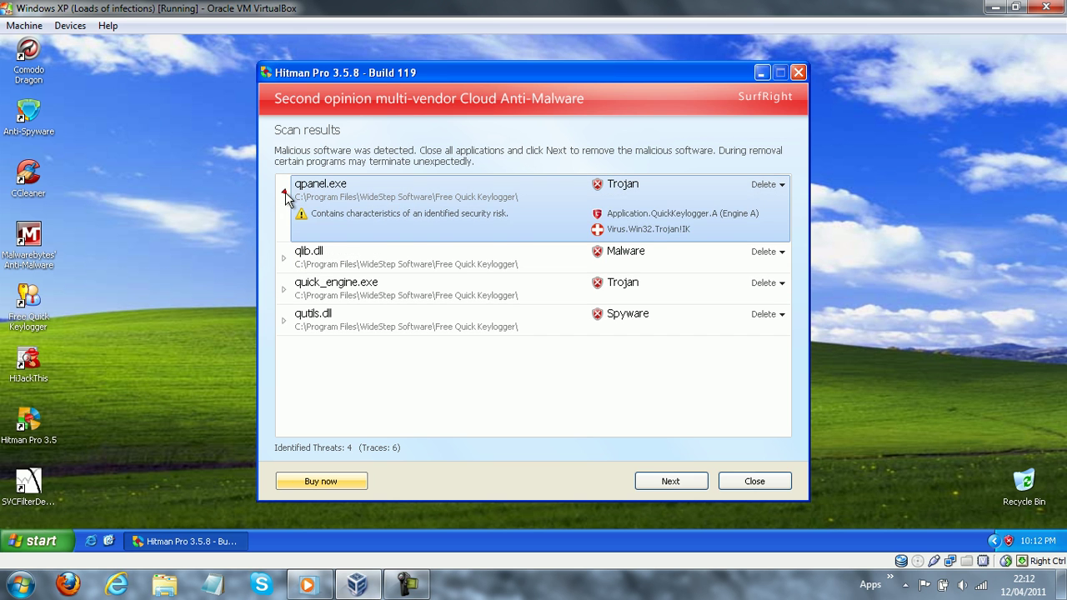
{"action": "left_click", "coordinate": [284, 191]}
Step: Check the detection details of qlib.dll, quick_engine.exe and qutils.dll in the scan results
{"action": "left_click", "coordinate": [283, 222]}
{"action": "left_click", "coordinate": [283, 222]}
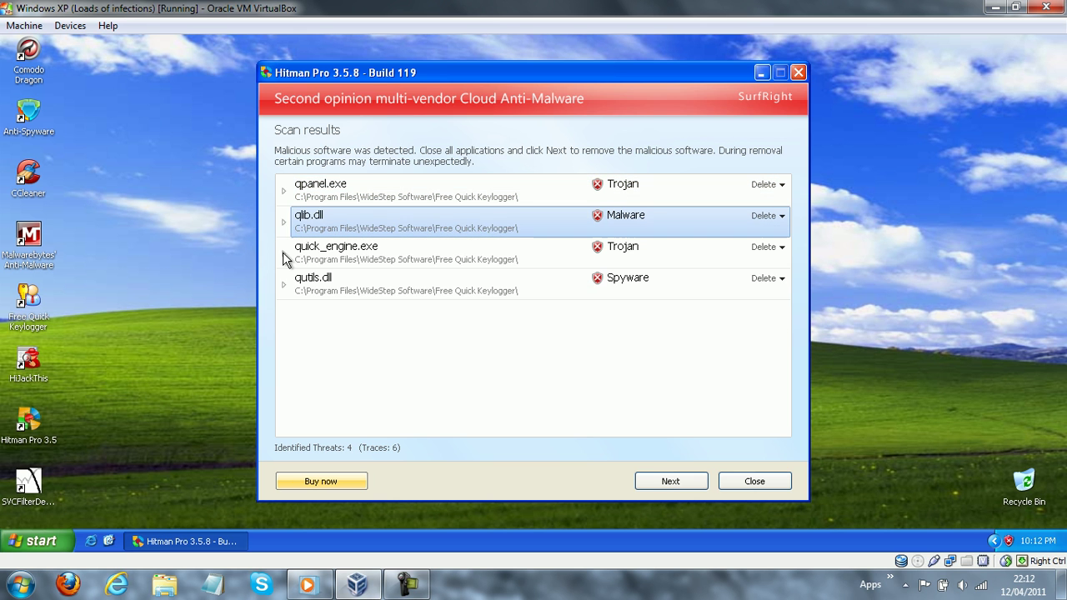
{"action": "left_click", "coordinate": [283, 253]}
{"action": "left_click", "coordinate": [283, 252]}
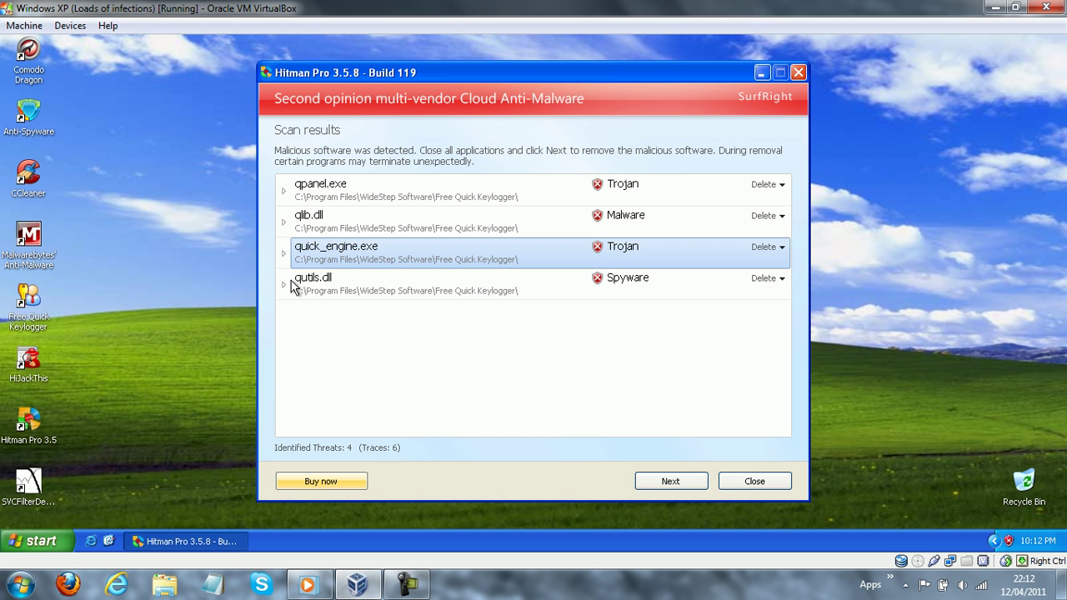
{"action": "left_click", "coordinate": [284, 284]}
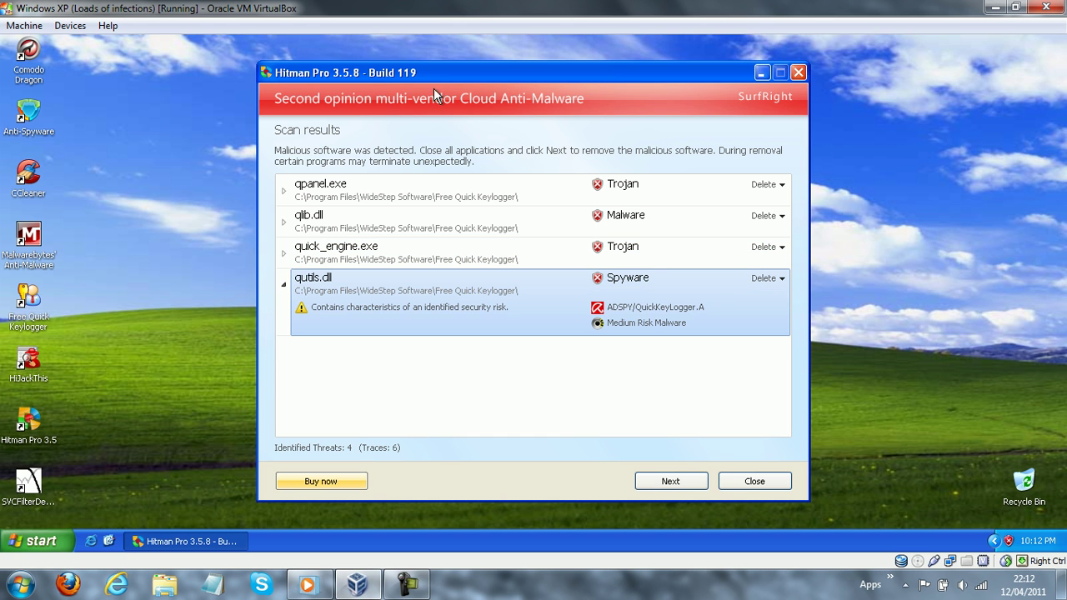
{"action": "left_click_drag", "start_coordinate": [295, 78], "coordinate": [335, 64]}
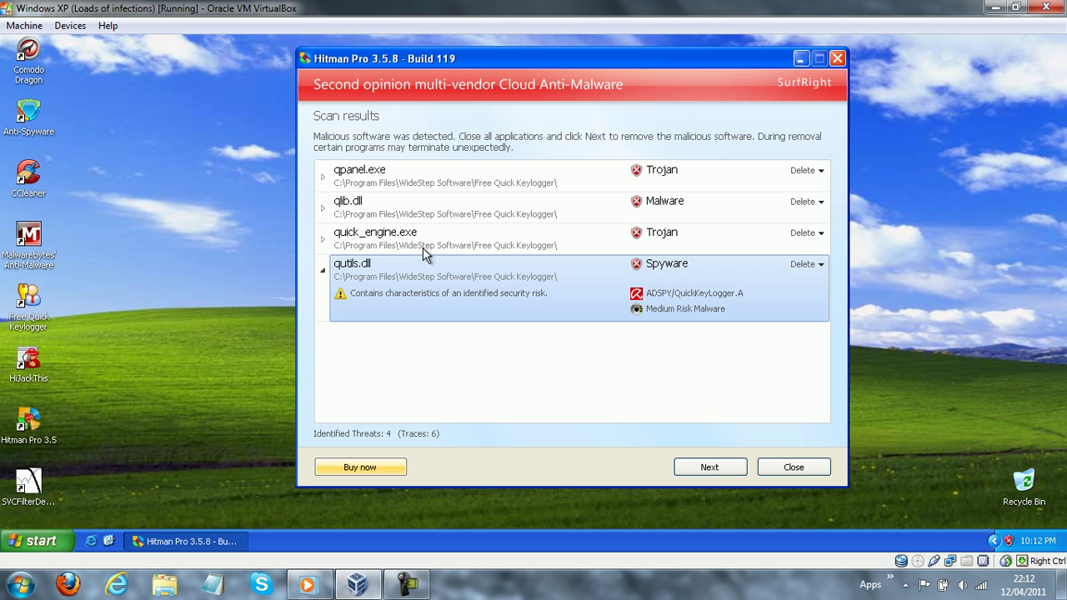
{"action": "left_click", "coordinate": [322, 272]}
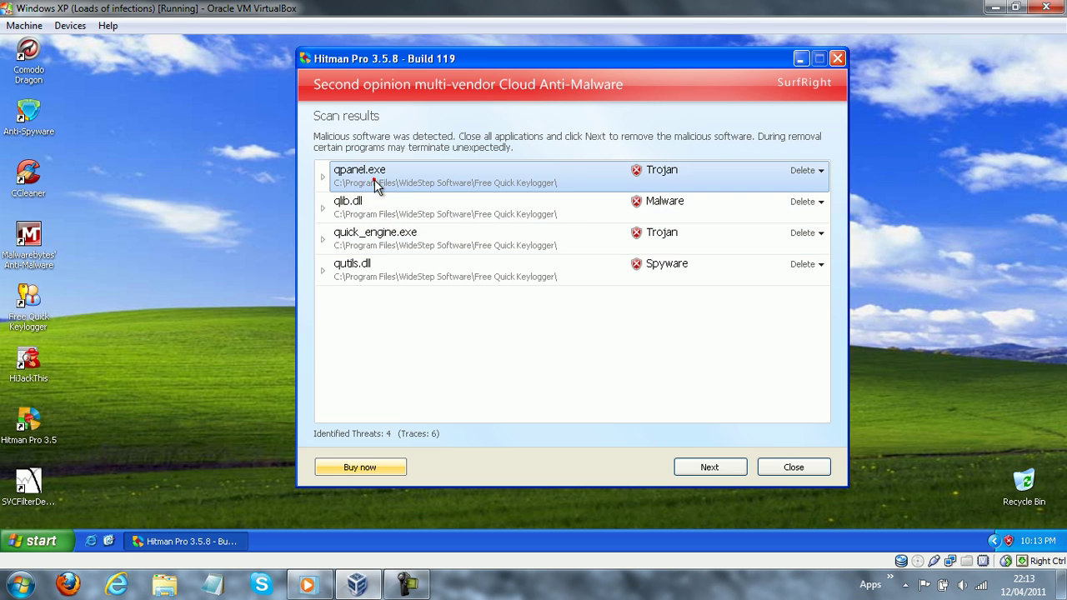
Step: Delete all the detected Free Quick Keylogger files and close Hitman Pro
{"action": "left_click", "coordinate": [577, 207]}
{"action": "left_click", "coordinate": [577, 183]}
{"action": "left_click", "coordinate": [711, 466]}
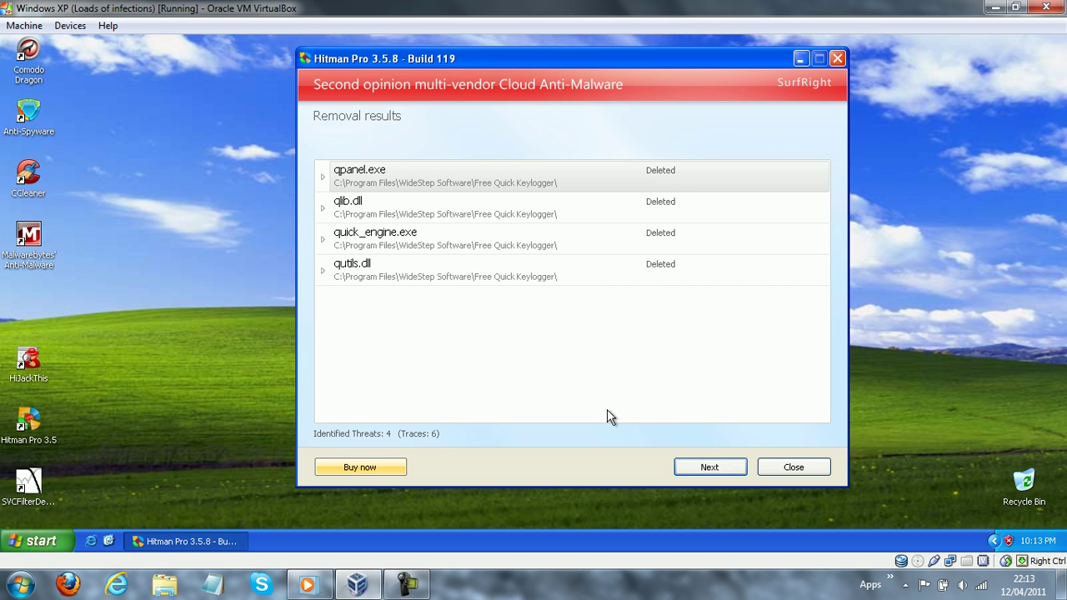
{"action": "left_click", "coordinate": [684, 468]}
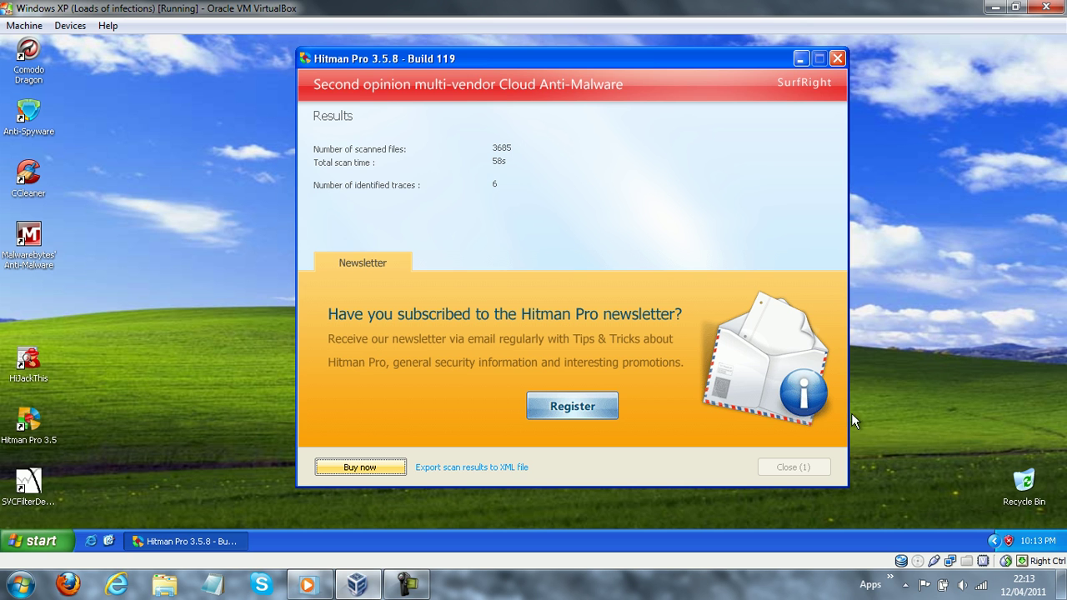
{"action": "left_click", "coordinate": [792, 468]}
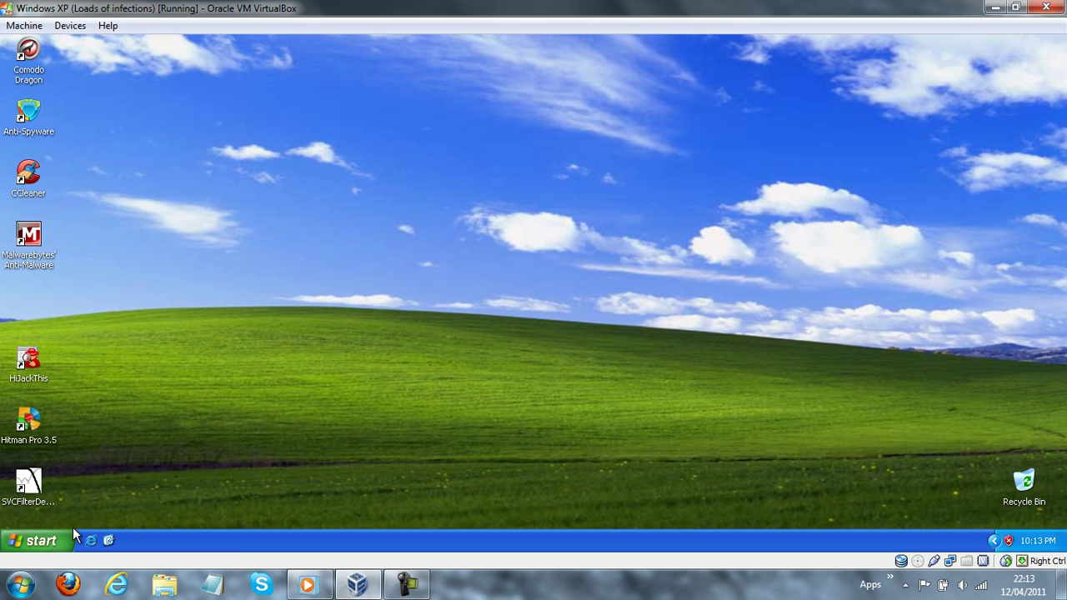
Step: Open Add or Remove Programs from the Control Panel and uninstall Anti-phishing Domain Advisor
{"action": "left_click", "coordinate": [74, 532]}
{"action": "left_click", "coordinate": [247, 345]}
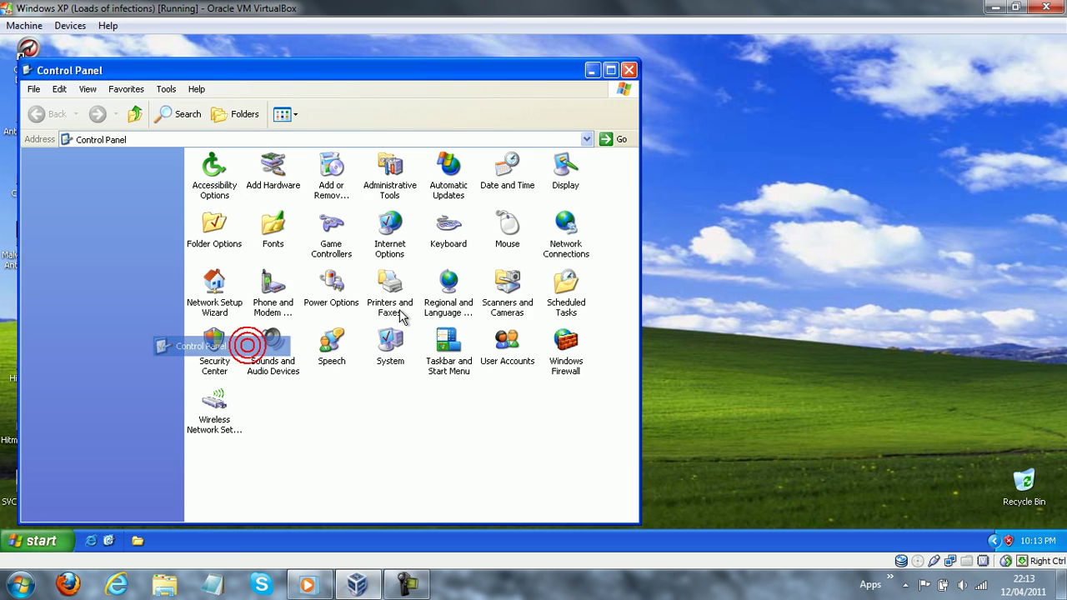
{"action": "double_click", "coordinate": [331, 171]}
{"action": "left_click", "coordinate": [627, 70]}
{"action": "left_click", "coordinate": [439, 204]}
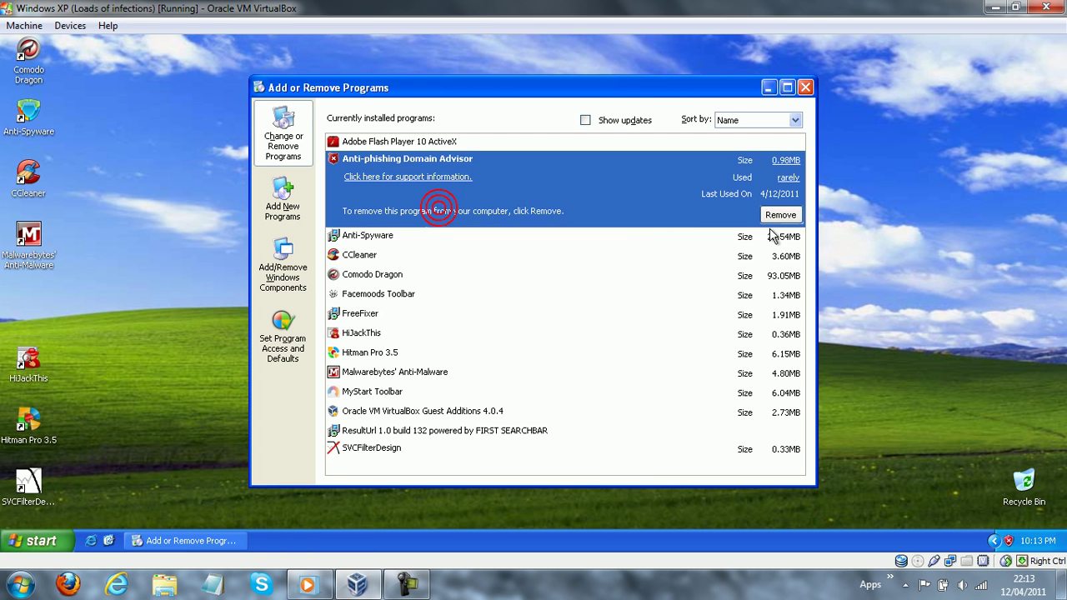
{"action": "left_click", "coordinate": [780, 215]}
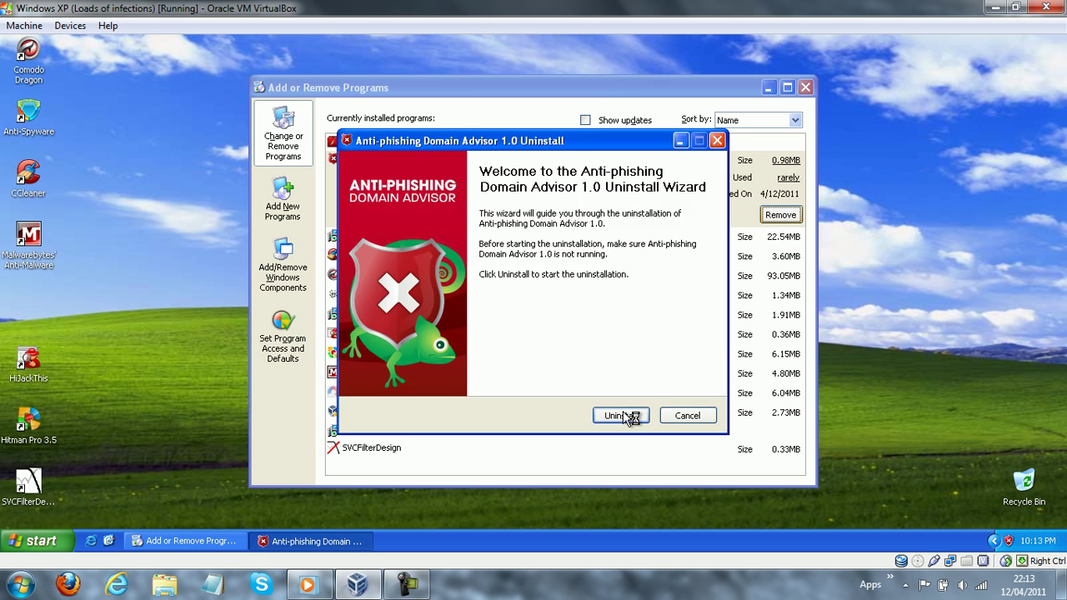
{"action": "left_click", "coordinate": [621, 415]}
{"action": "left_click", "coordinate": [618, 415]}
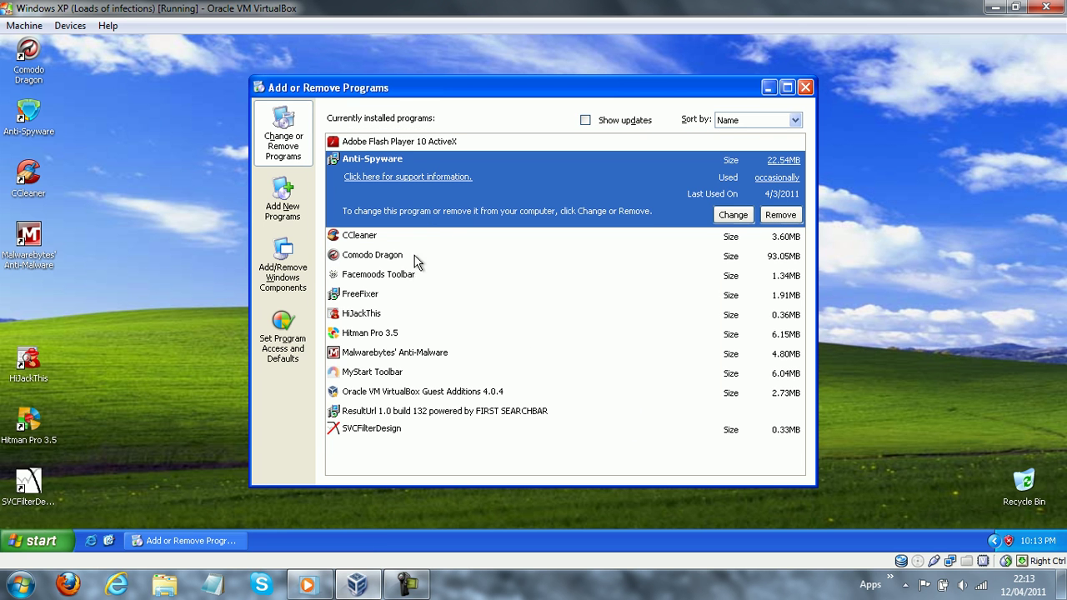
Step: Uninstall the Anti-Spyware program and confirm its removal
{"action": "left_click", "coordinate": [400, 276]}
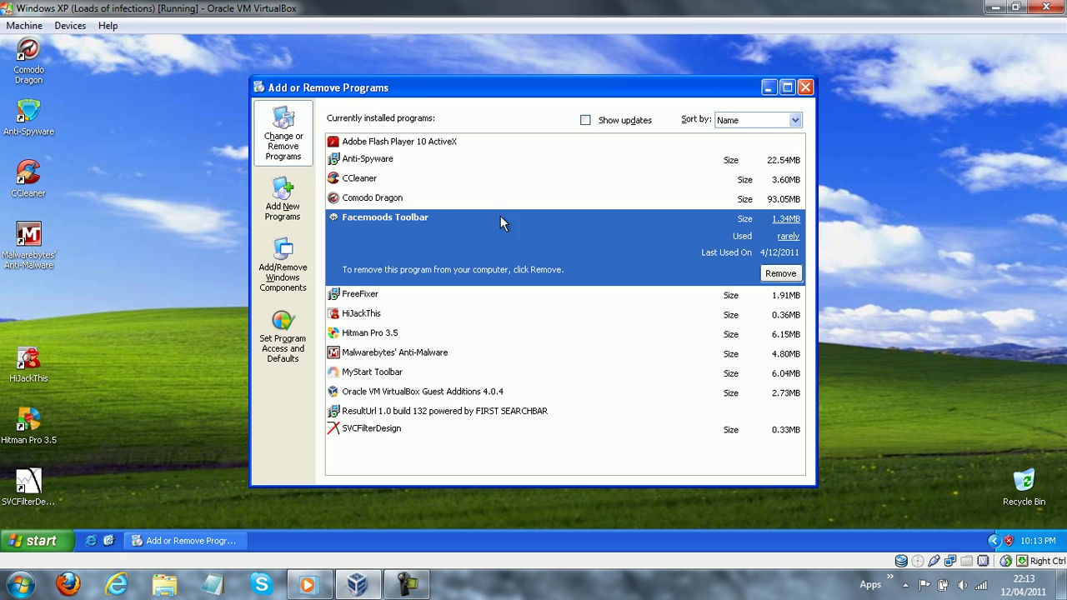
{"action": "left_click", "coordinate": [467, 162]}
{"action": "left_click", "coordinate": [779, 215]}
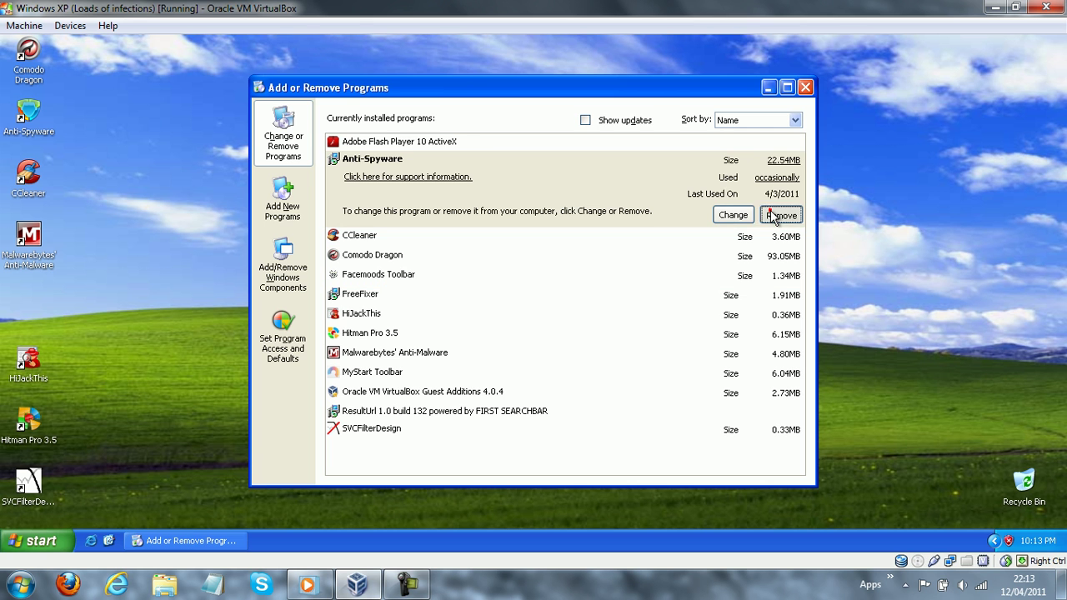
{"action": "left_click", "coordinate": [498, 331]}
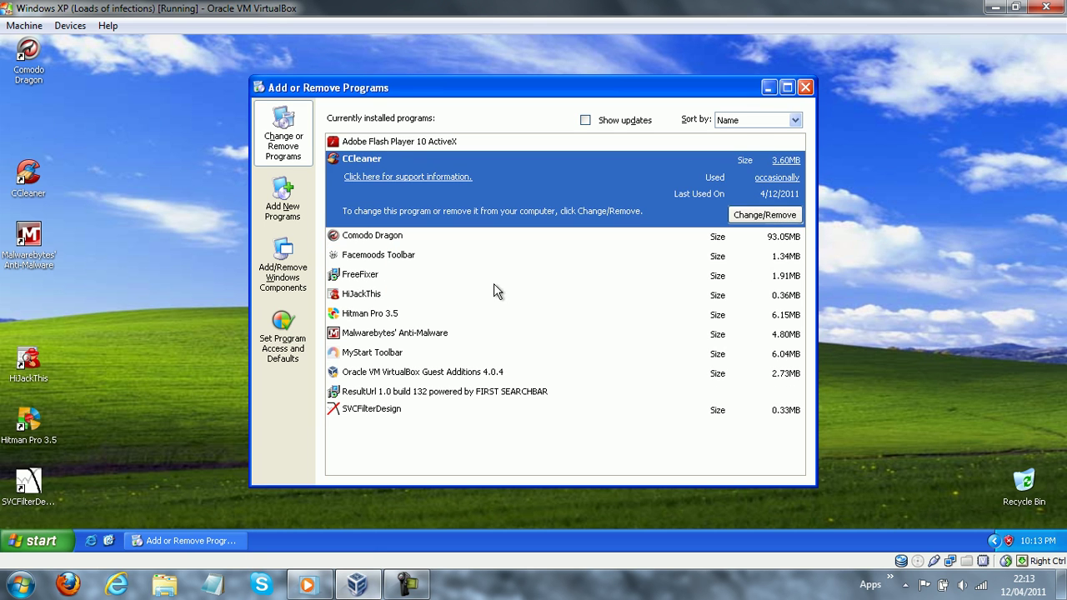
Step: Remove Facemoods Toolbar from the installed programs list
{"action": "left_click", "coordinate": [412, 256]}
{"action": "left_click", "coordinate": [781, 254]}
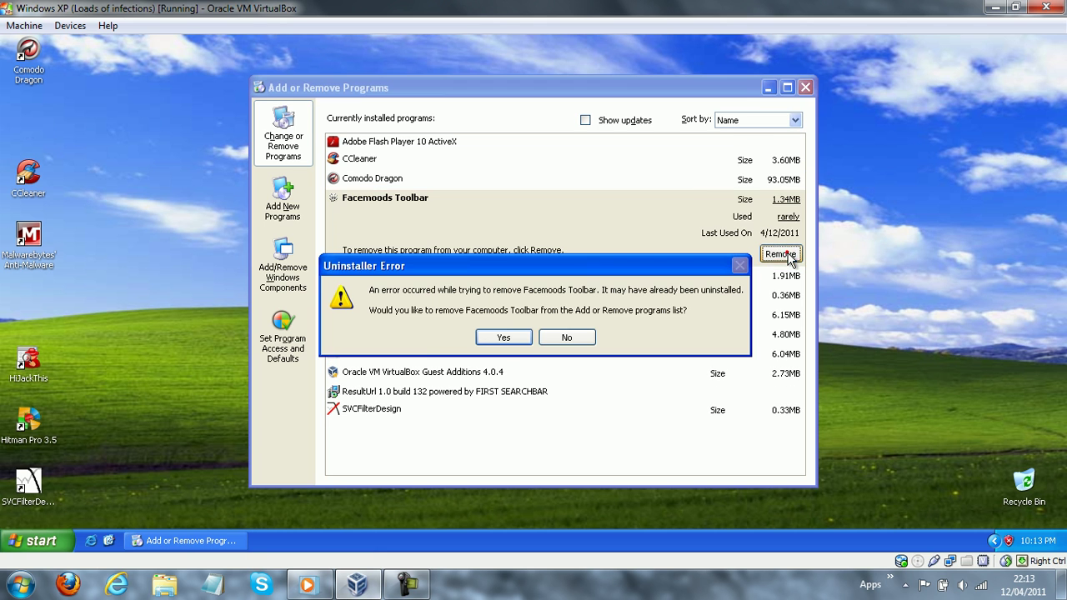
{"action": "left_click", "coordinate": [504, 335]}
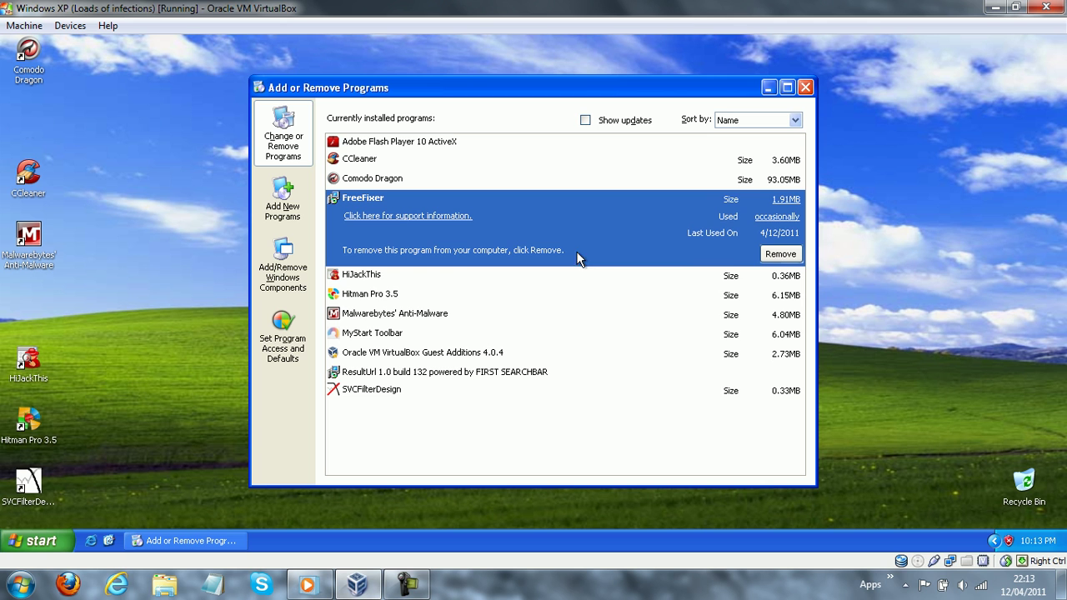
Step: Uninstall MyStart Toolbar through its uninstall wizard and close the web page it opens
{"action": "left_click", "coordinate": [366, 333]}
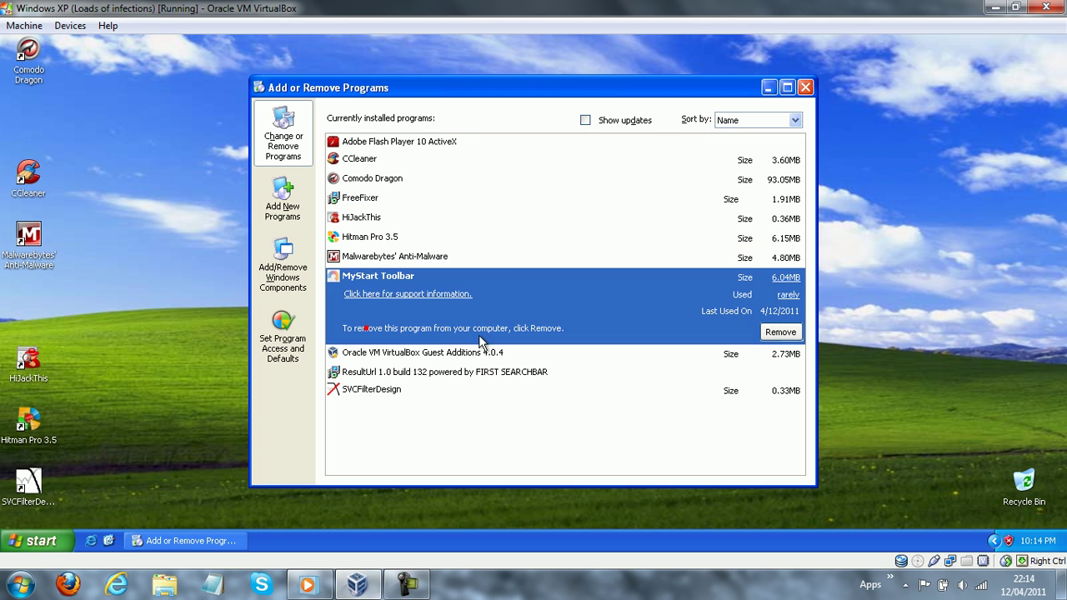
{"action": "left_click", "coordinate": [793, 332]}
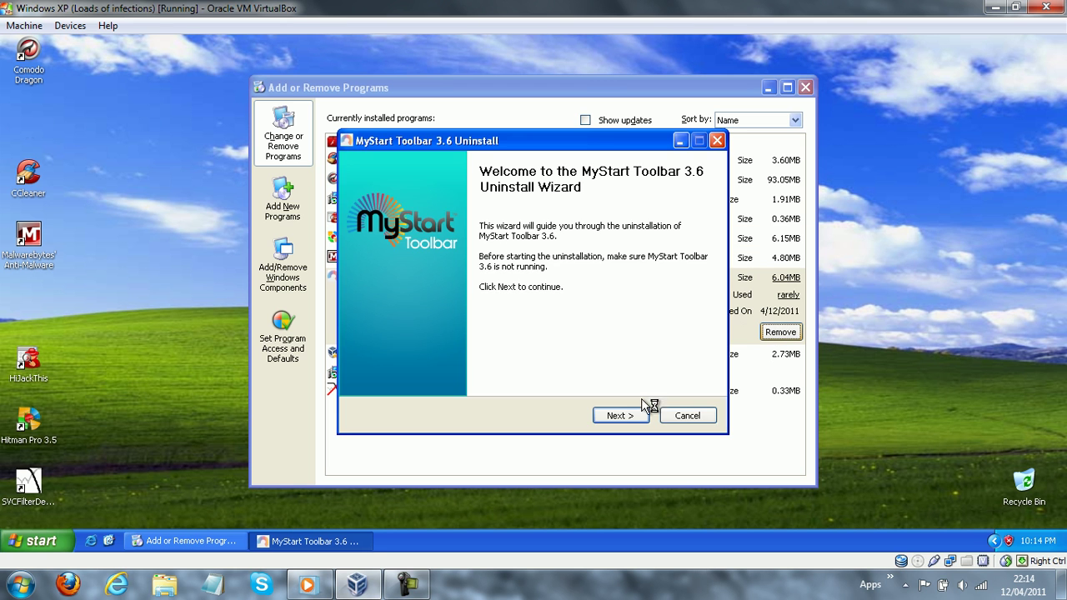
{"action": "left_click", "coordinate": [642, 413]}
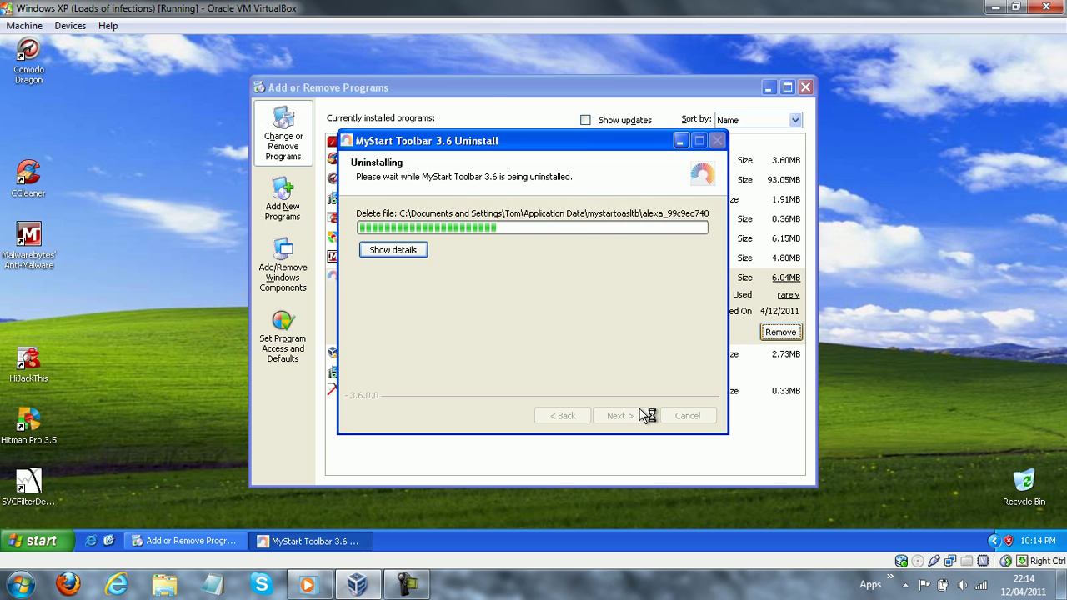
{"action": "left_click", "coordinate": [641, 415]}
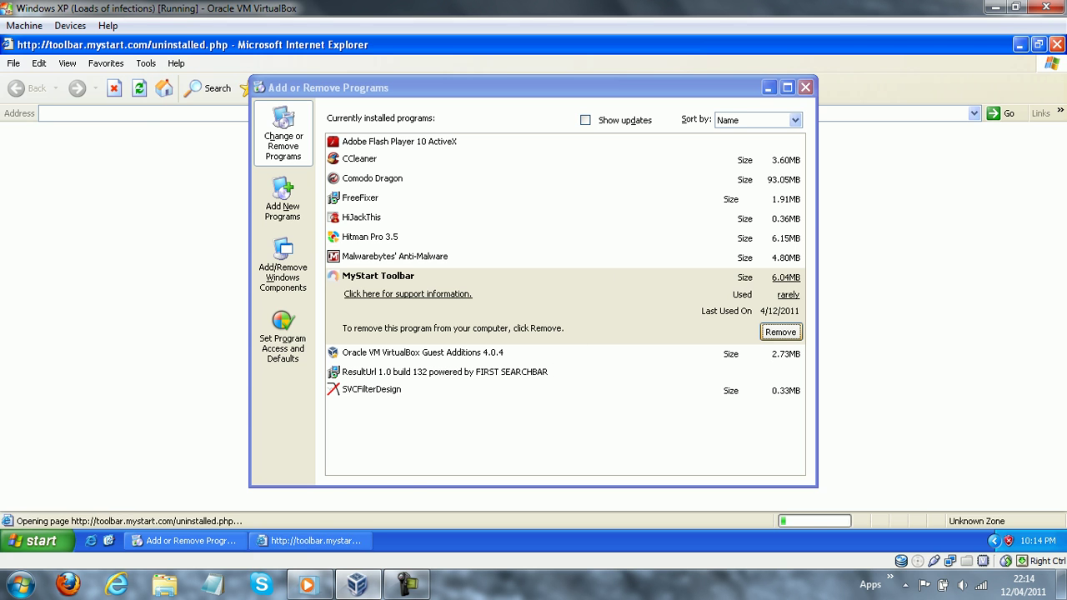
{"action": "left_click", "coordinate": [1056, 44]}
Step: Remove ResultUrl 1.0 build 132 powered by FIRST SEARCHBAR from the installed programs list
{"action": "left_click", "coordinate": [467, 353]}
{"action": "left_click", "coordinate": [740, 318]}
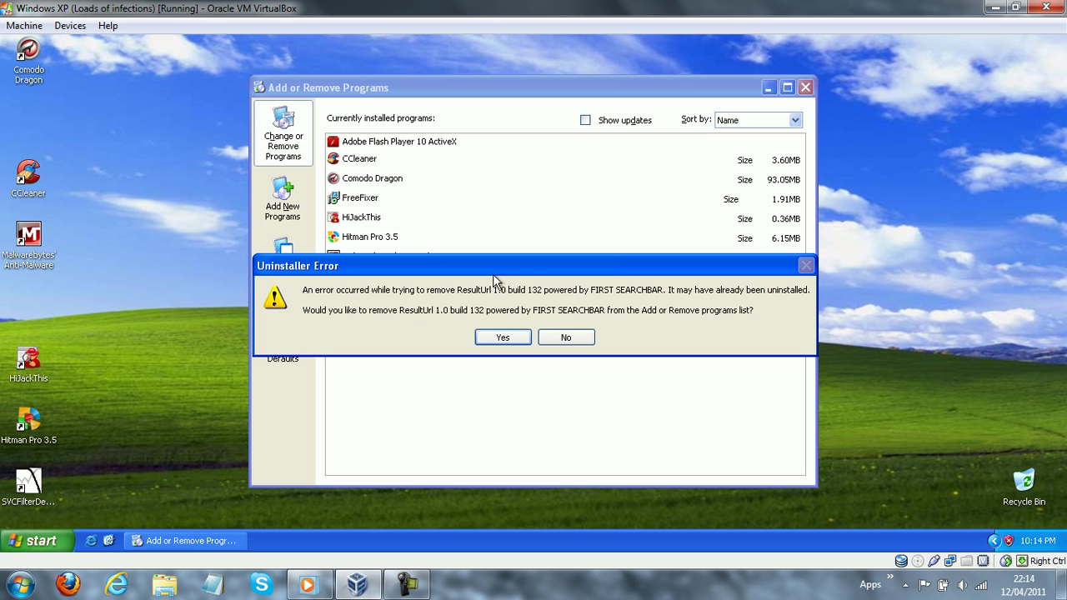
{"action": "left_click", "coordinate": [547, 236]}
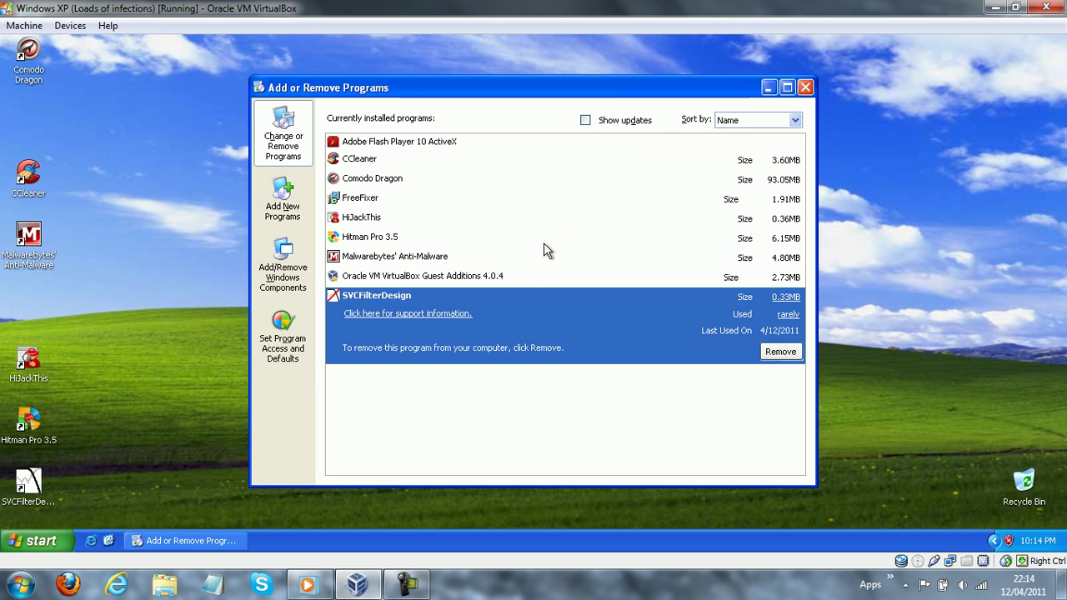
Step: Uninstall SVCFilterDesign, confirming its removal, and close its uninstaller
{"action": "left_click", "coordinate": [779, 351]}
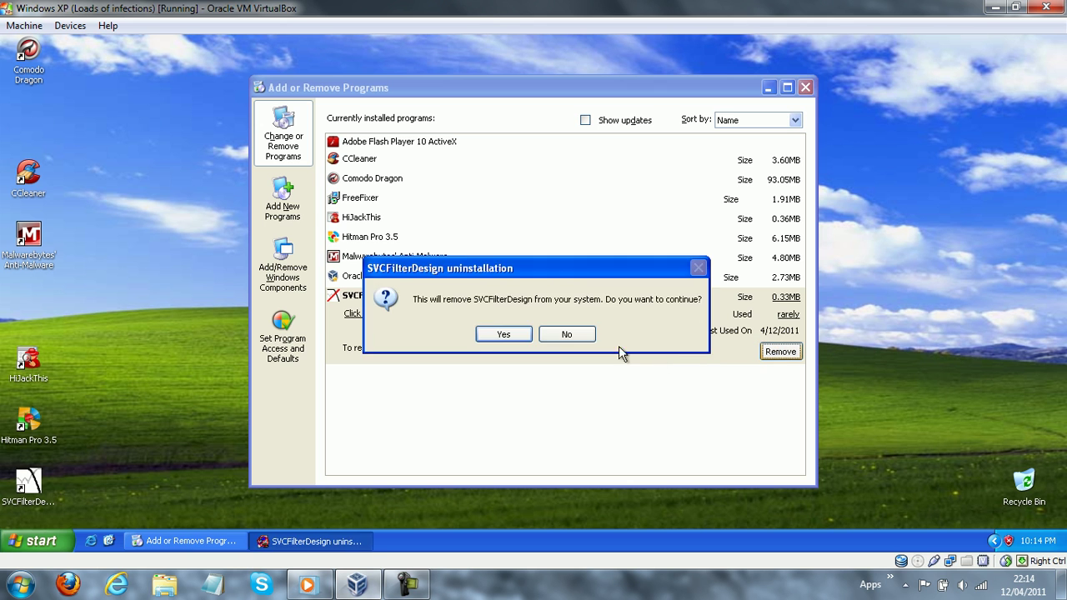
{"action": "left_click", "coordinate": [492, 333]}
{"action": "left_click", "coordinate": [447, 323]}
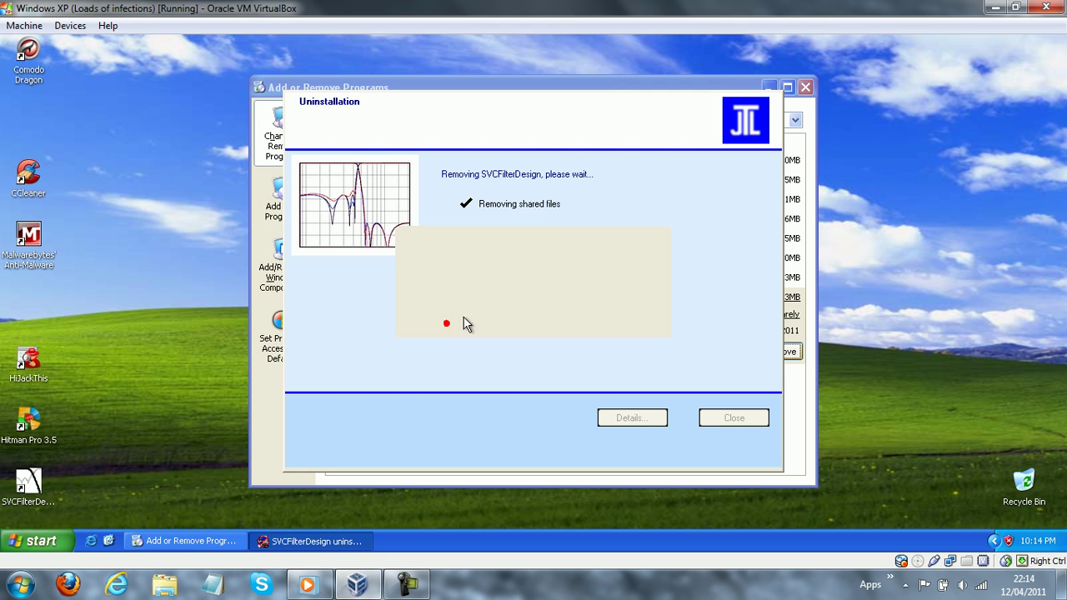
{"action": "left_click", "coordinate": [718, 414]}
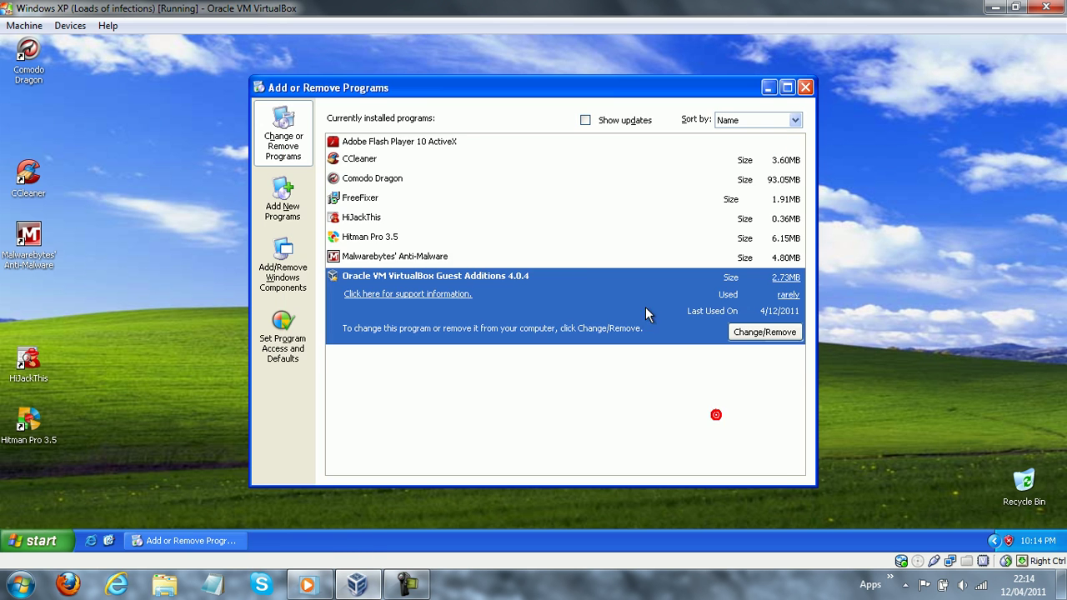
Step: Close Add or Remove Programs and open My Computer
{"action": "left_click", "coordinate": [530, 233]}
{"action": "left_click", "coordinate": [805, 87]}
{"action": "left_click", "coordinate": [301, 355]}
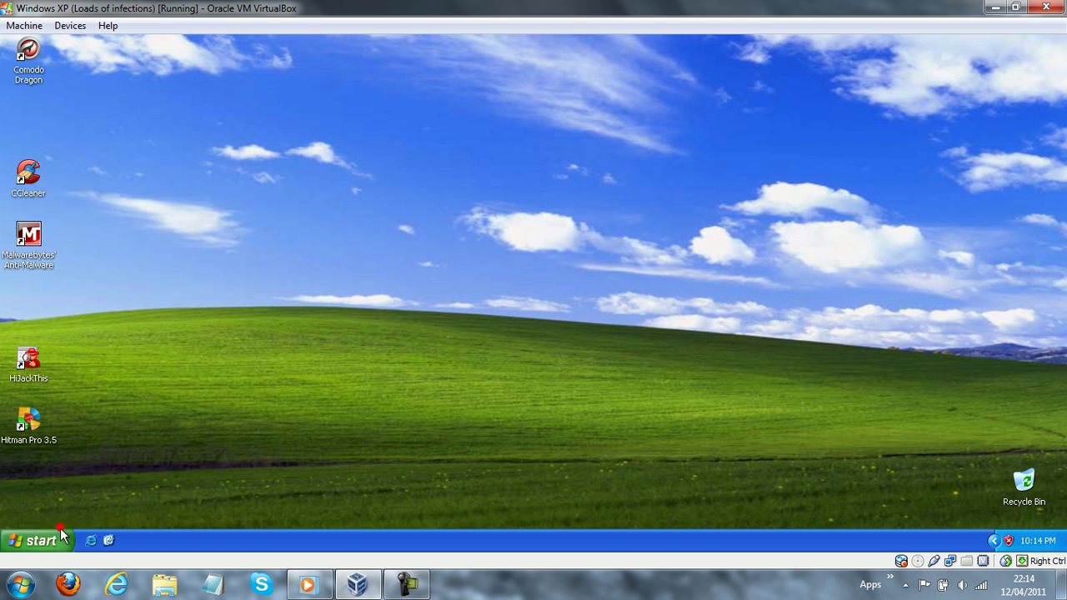
{"action": "left_click", "coordinate": [38, 541]}
{"action": "left_click", "coordinate": [215, 314]}
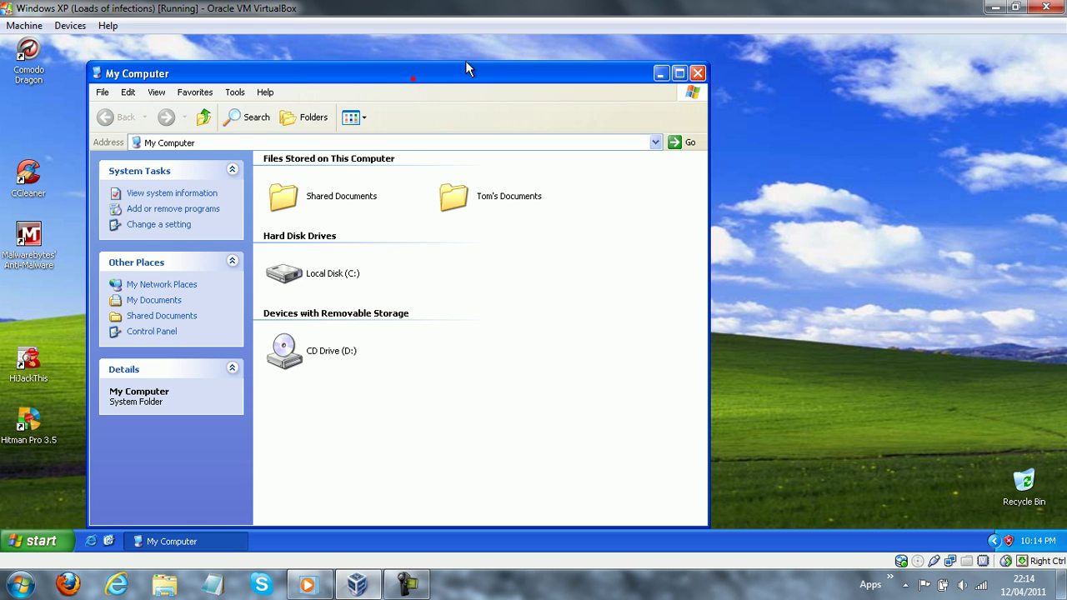
{"action": "left_click_drag", "start_coordinate": [465, 67], "coordinate": [496, 60]}
Step: Check the running processes in Windows Task Manager, sorted by image name, and close it
{"action": "right_click", "coordinate": [847, 540]}
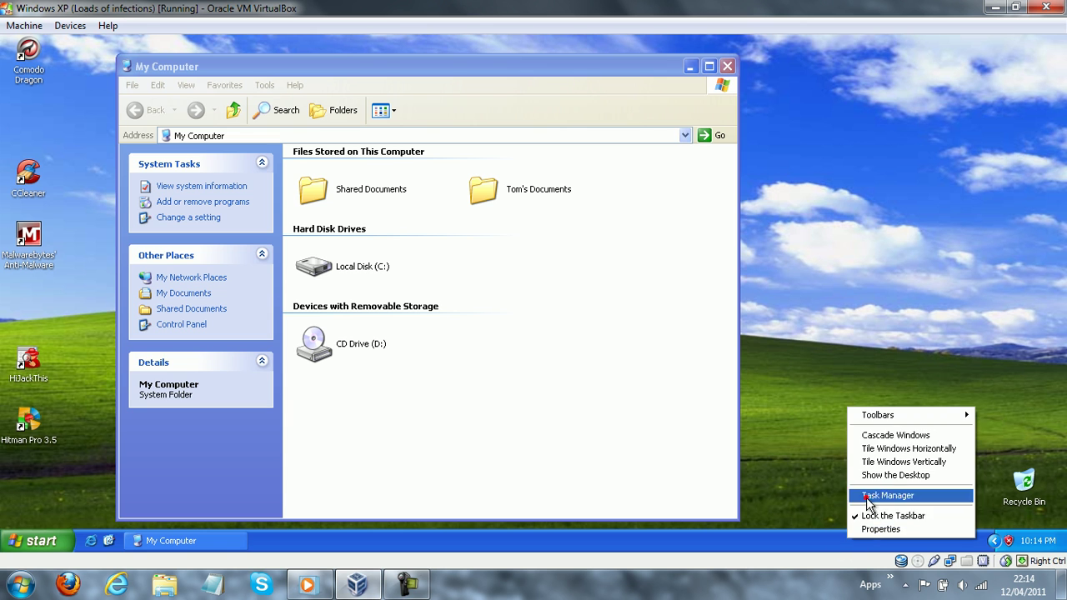
{"action": "left_click", "coordinate": [865, 497]}
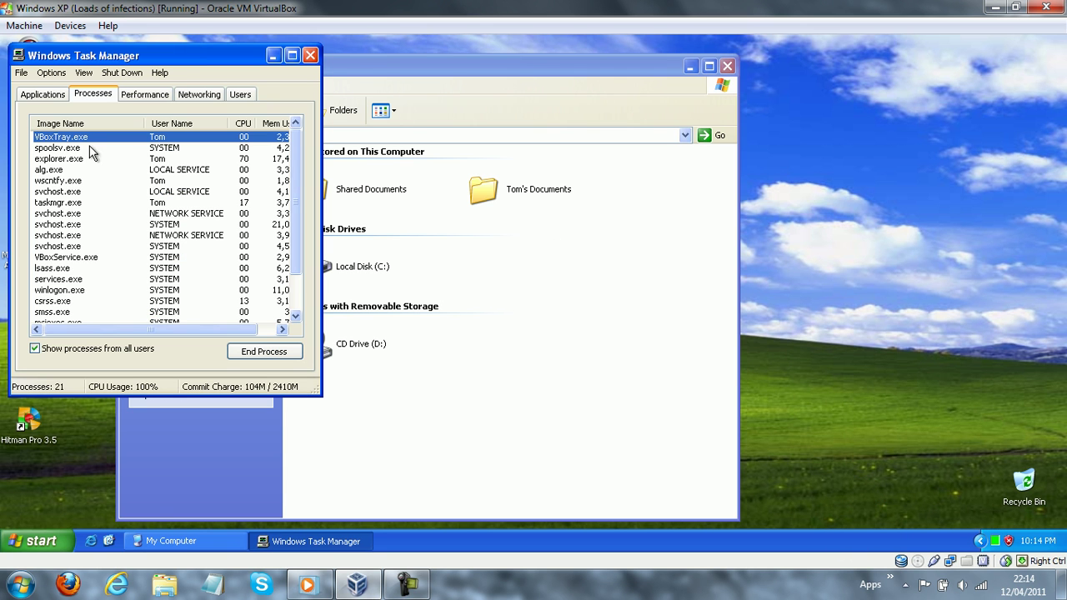
{"action": "left_click", "coordinate": [72, 123]}
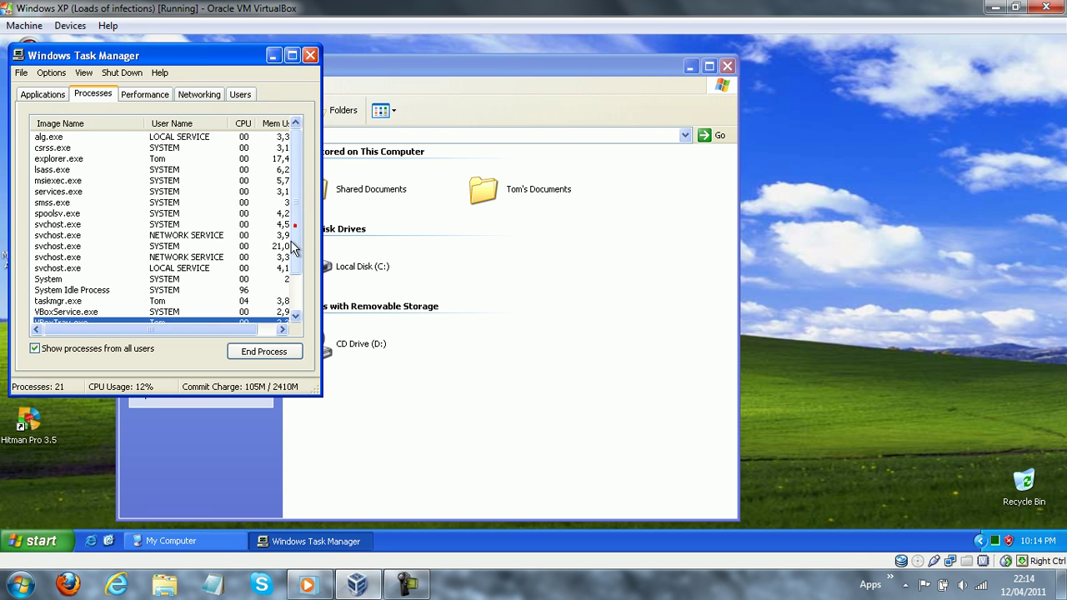
{"action": "scroll", "coordinate": [293, 246], "scroll_direction": "down", "scroll_amount": 2}
{"action": "left_click", "coordinate": [310, 55]}
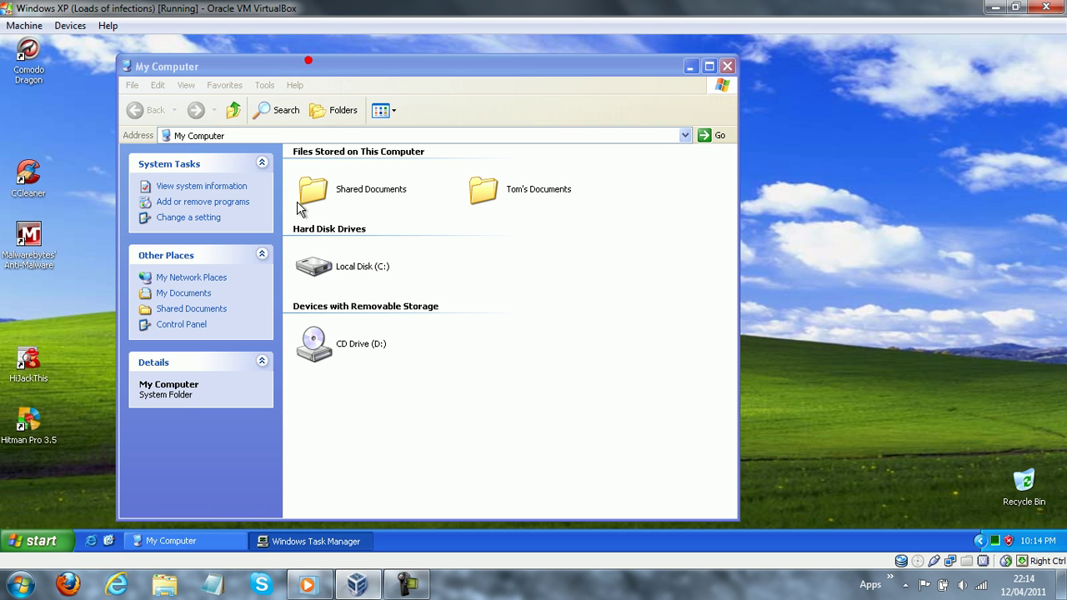
Step: Open Local Disk (C:), show the drive's contents and maximize the window
{"action": "double_click", "coordinate": [300, 263]}
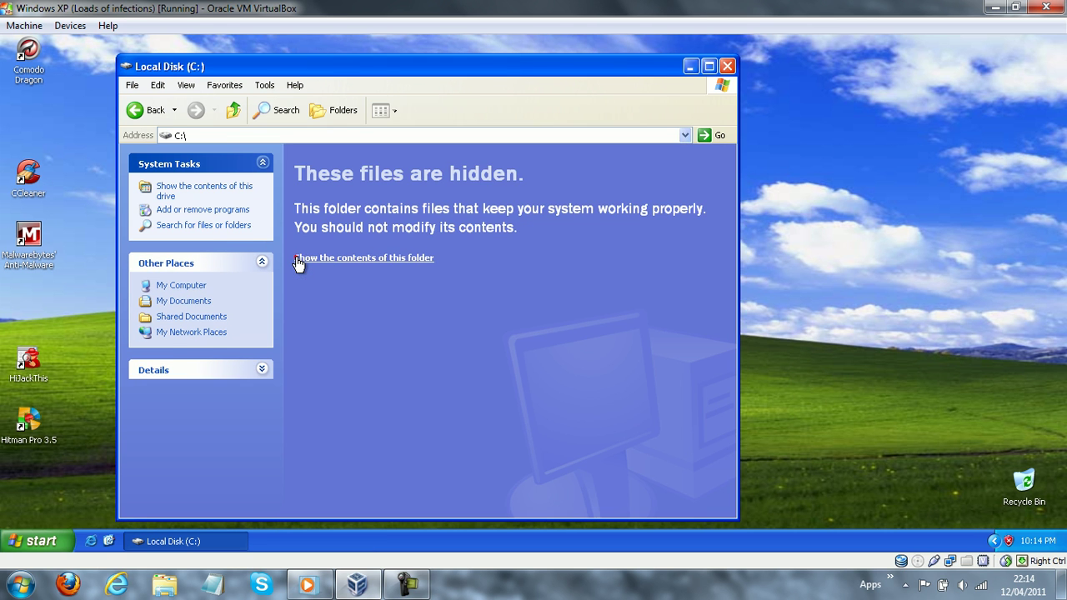
{"action": "left_click", "coordinate": [298, 258]}
{"action": "left_click", "coordinate": [708, 68]}
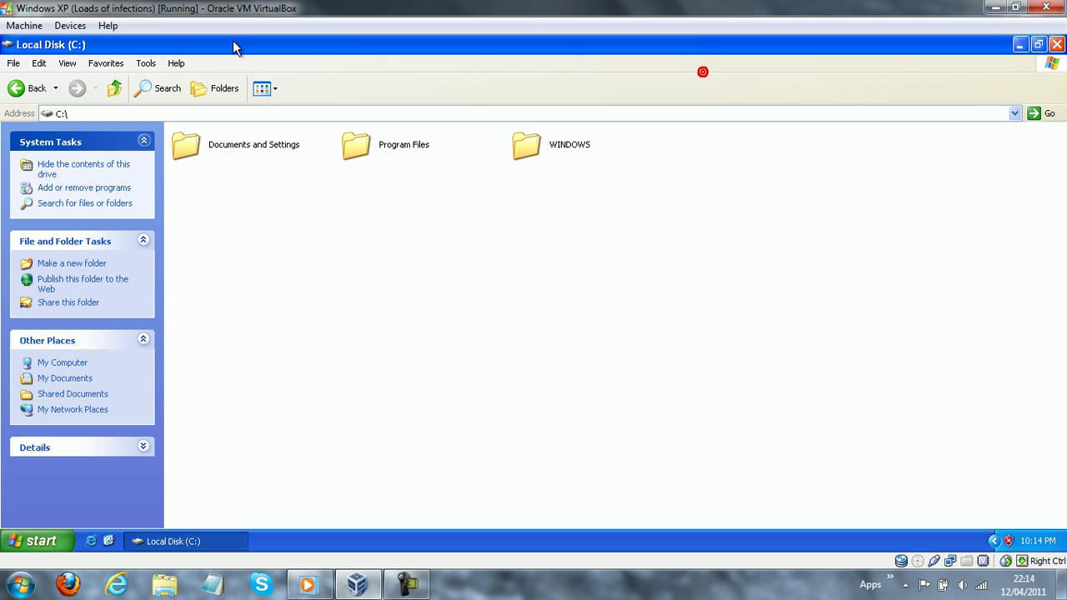
Step: Set Folder Options to show hidden files and folders, known file extensions and protected operating system files, and apply the changes
{"action": "left_click", "coordinate": [146, 63]}
{"action": "left_click", "coordinate": [153, 127]}
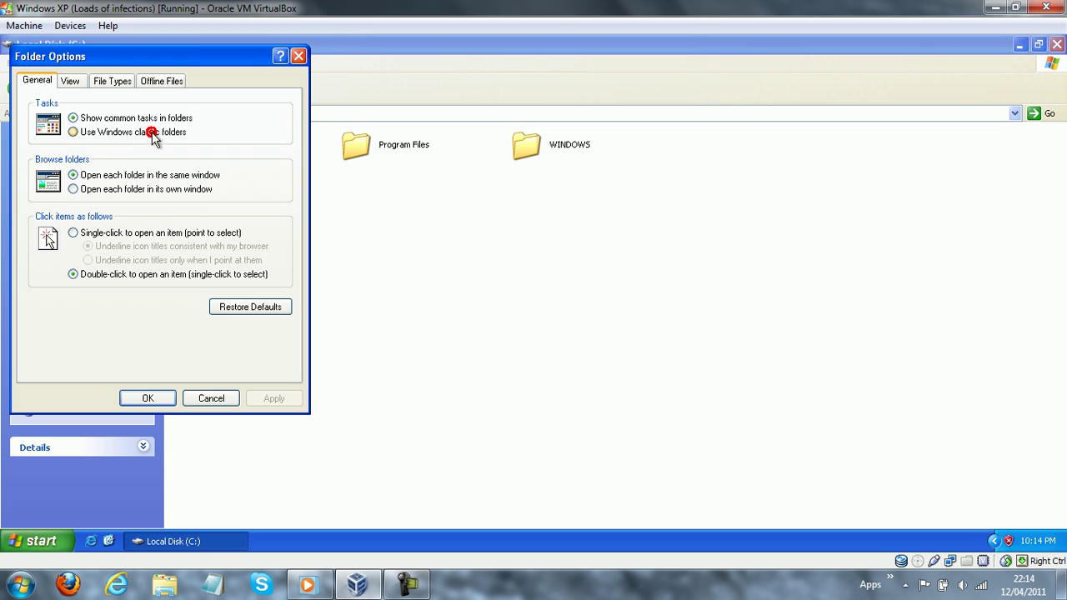
{"action": "left_click", "coordinate": [71, 81]}
{"action": "left_click", "coordinate": [106, 325]}
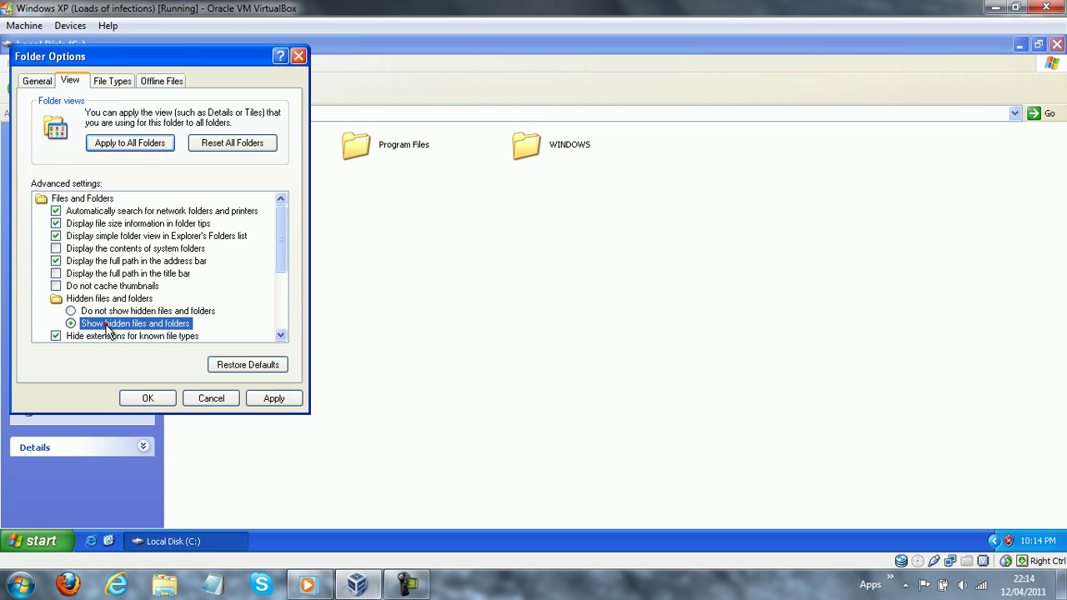
{"action": "left_click_drag", "start_coordinate": [282, 255], "coordinate": [280, 271]}
{"action": "left_click", "coordinate": [188, 286]}
{"action": "left_click", "coordinate": [186, 297]}
{"action": "left_click", "coordinate": [500, 340]}
{"action": "left_click", "coordinate": [275, 399]}
{"action": "left_click", "coordinate": [149, 400]}
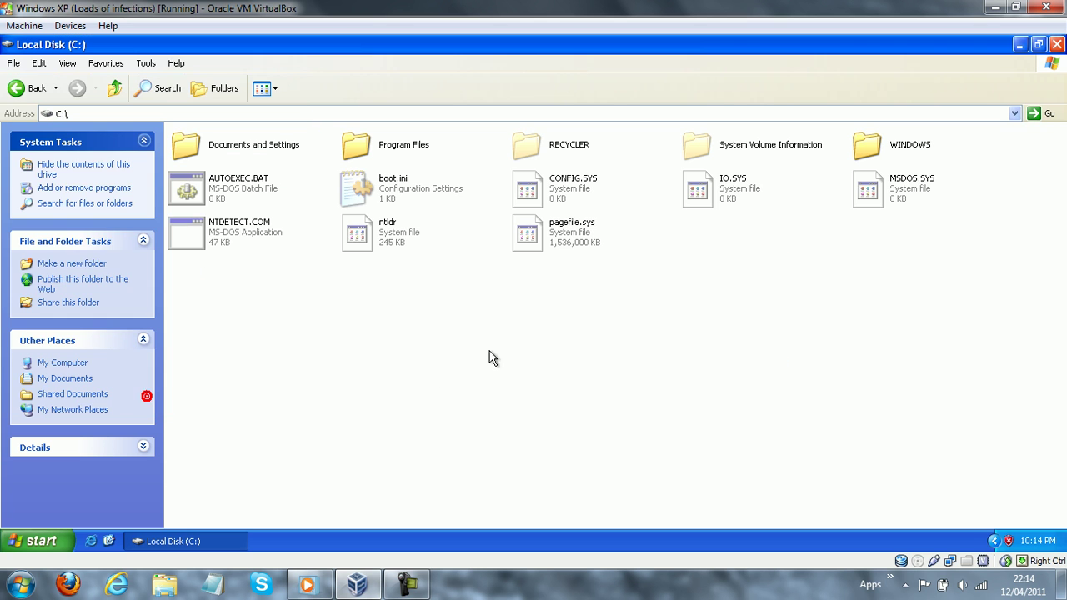
Step: Show the contents of Program Files and delete the Anti-Spyware, facemoods.com, ResultUrl and WideStep Software folders
{"action": "double_click", "coordinate": [381, 147]}
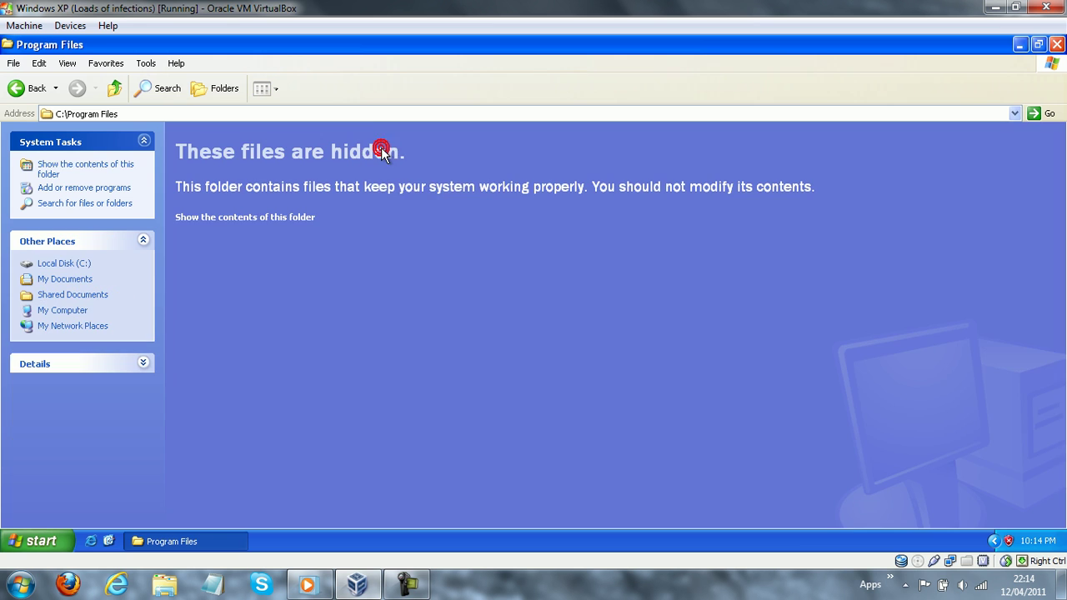
{"action": "left_click", "coordinate": [278, 219]}
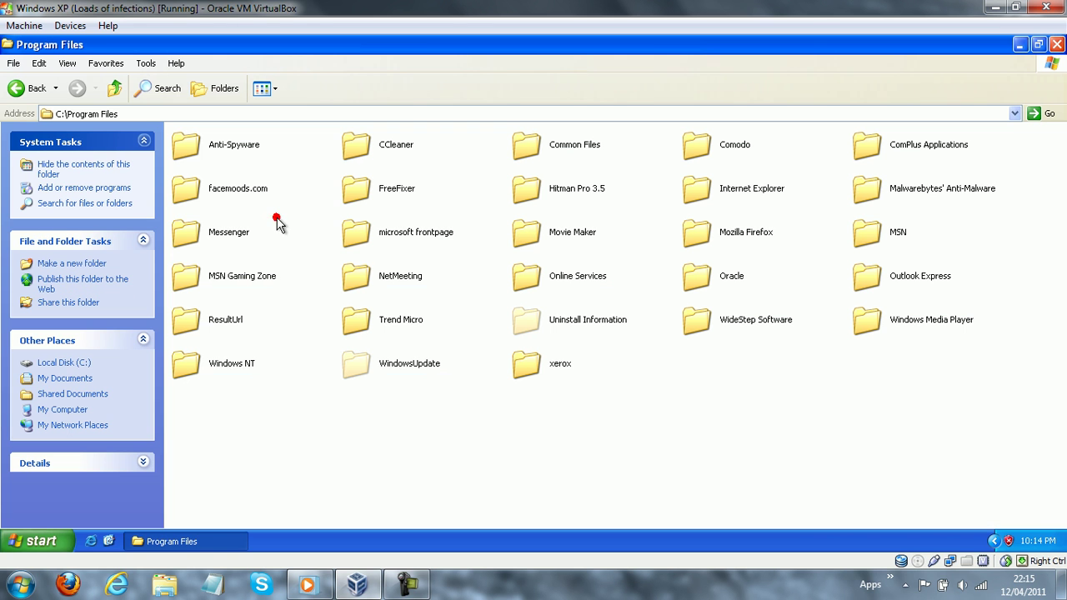
{"action": "left_click", "coordinate": [209, 144]}
{"action": "left_click", "coordinate": [214, 185], "text": "ctrl"}
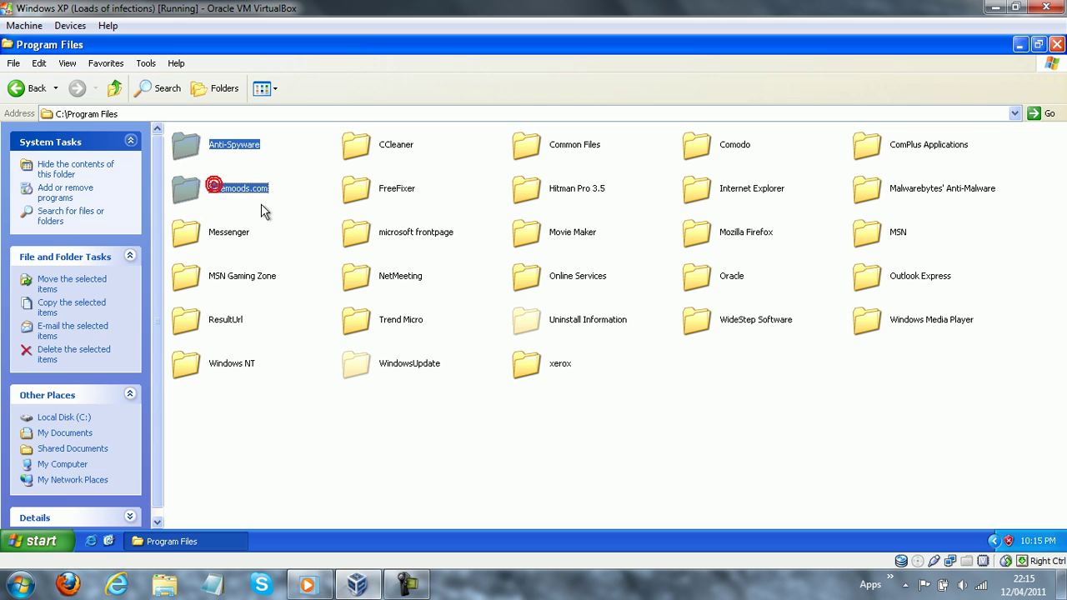
{"action": "left_click", "coordinate": [224, 320], "text": "ctrl"}
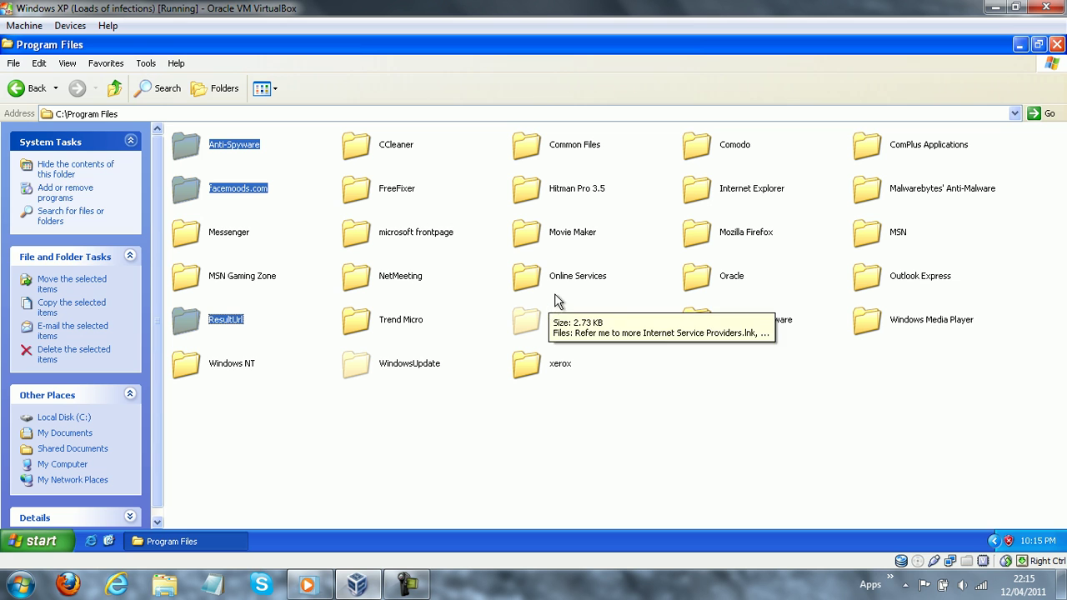
{"action": "left_click", "coordinate": [715, 322], "text": "ctrl"}
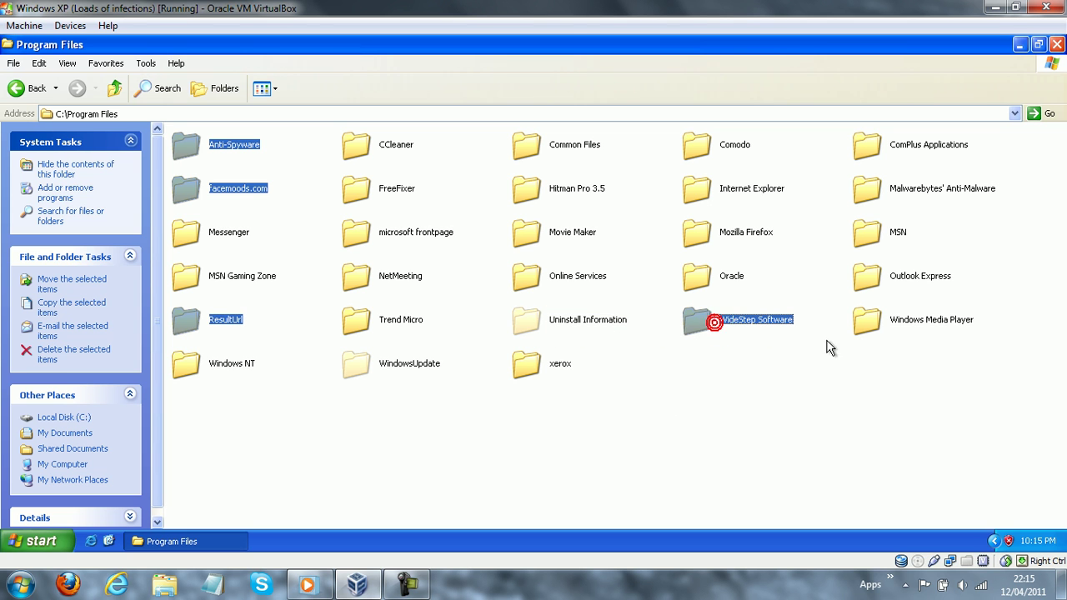
{"action": "right_click", "coordinate": [723, 324]}
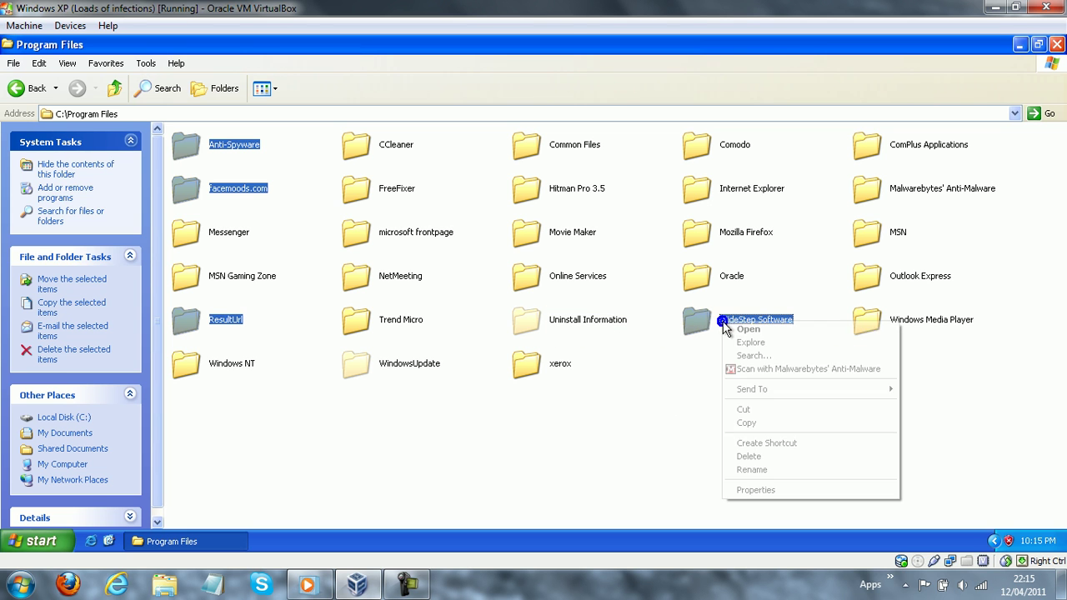
{"action": "left_click", "coordinate": [749, 456]}
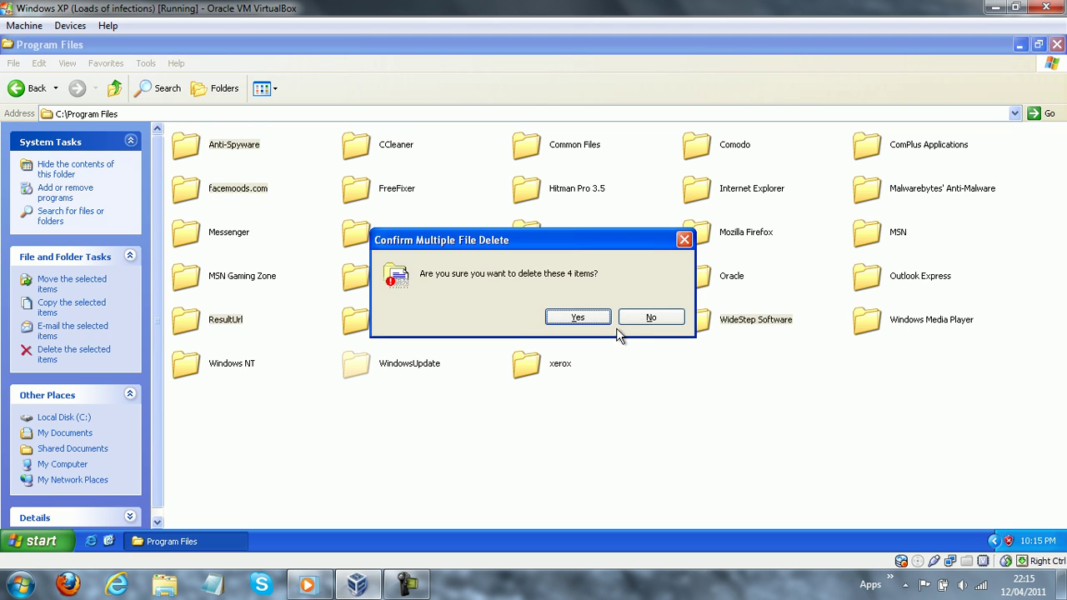
{"action": "left_click", "coordinate": [595, 319]}
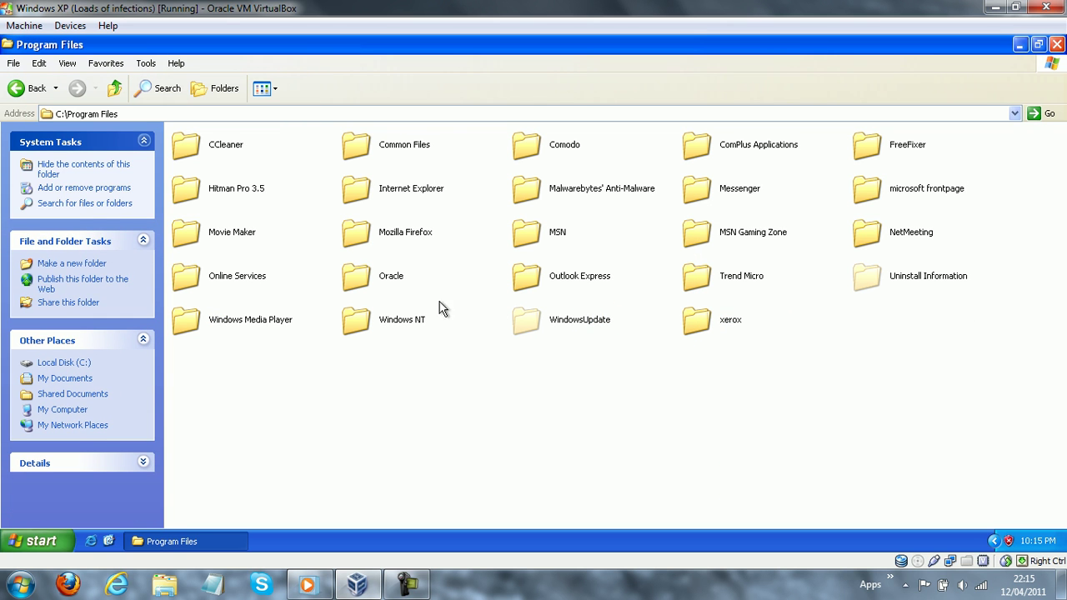
Step: Examine the remaining folders in Program Files for leftovers of unwanted programs
{"action": "left_click", "coordinate": [240, 188]}
{"action": "left_click", "coordinate": [239, 233]}
{"action": "left_click", "coordinate": [238, 278]}
{"action": "left_click", "coordinate": [242, 317]}
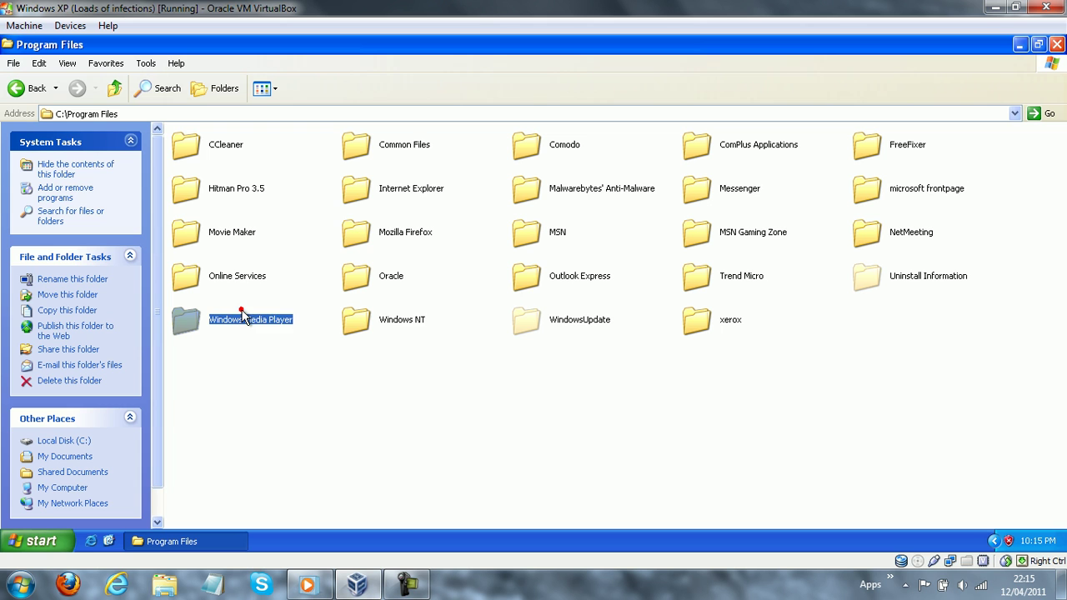
{"action": "left_click", "coordinate": [392, 318]}
{"action": "left_click", "coordinate": [405, 233]}
{"action": "left_click", "coordinate": [408, 190]}
{"action": "left_click", "coordinate": [411, 142]}
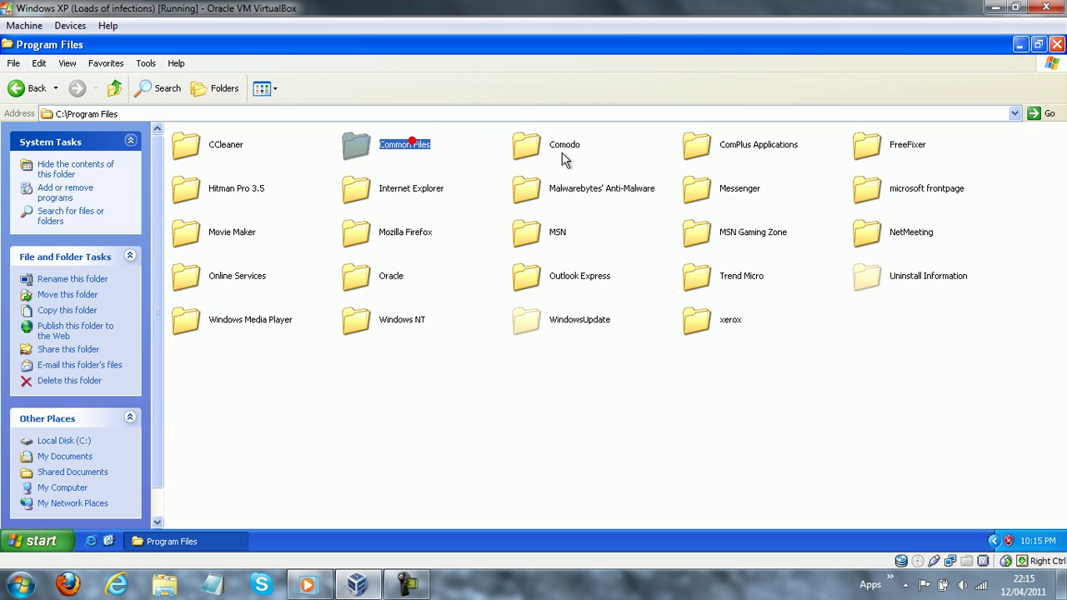
Step: Go to C:\Documents and Settings and delete the file Tomxplore.exe
{"action": "left_click", "coordinate": [32, 88]}
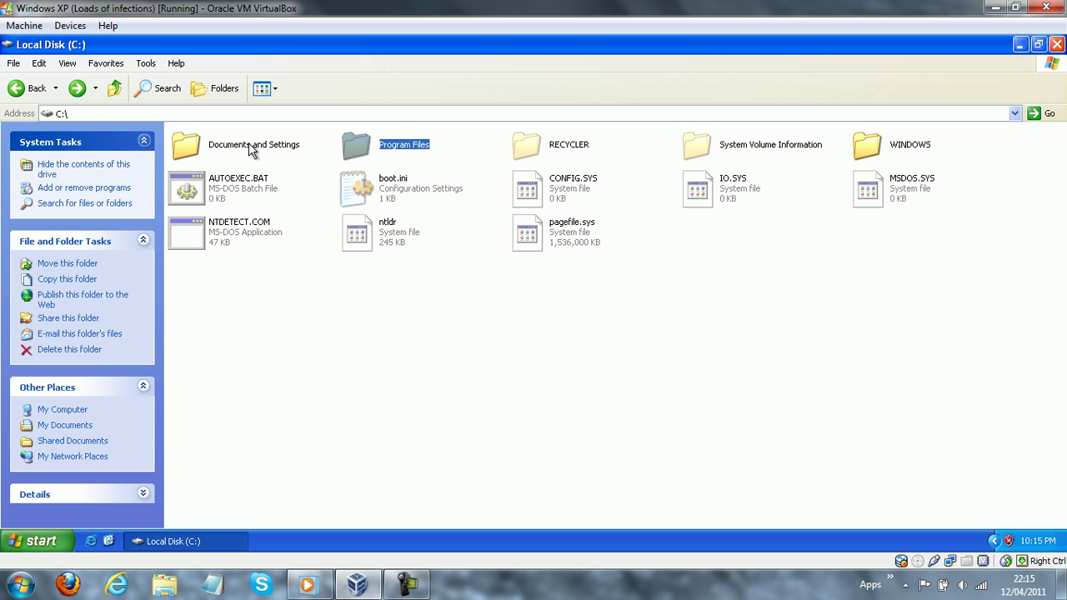
{"action": "double_click", "coordinate": [247, 142]}
{"action": "left_click", "coordinate": [233, 187]}
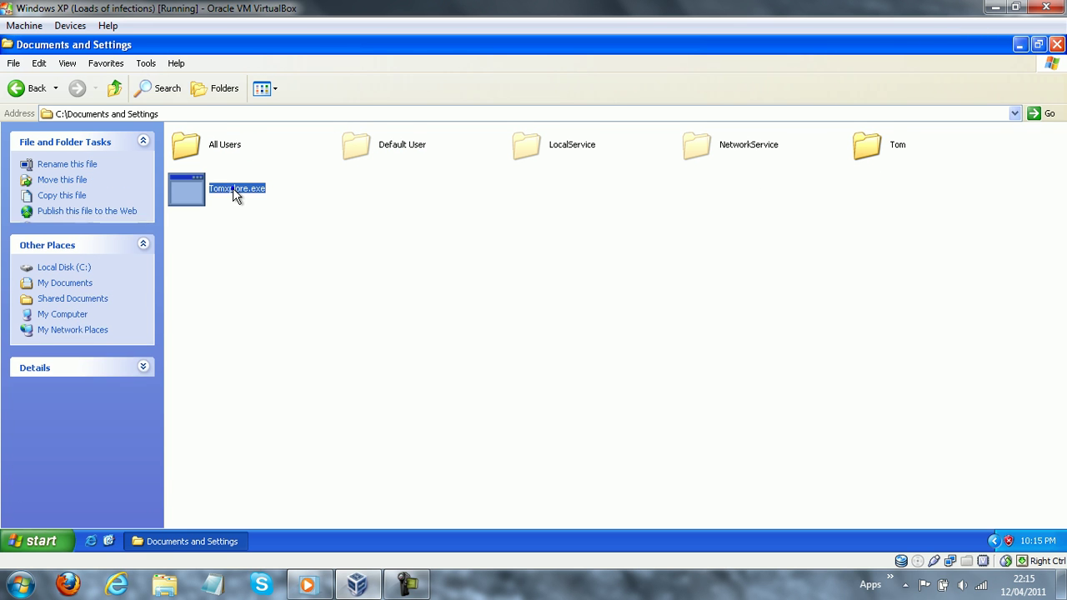
{"action": "right_click", "coordinate": [233, 188]}
{"action": "left_click", "coordinate": [304, 325]}
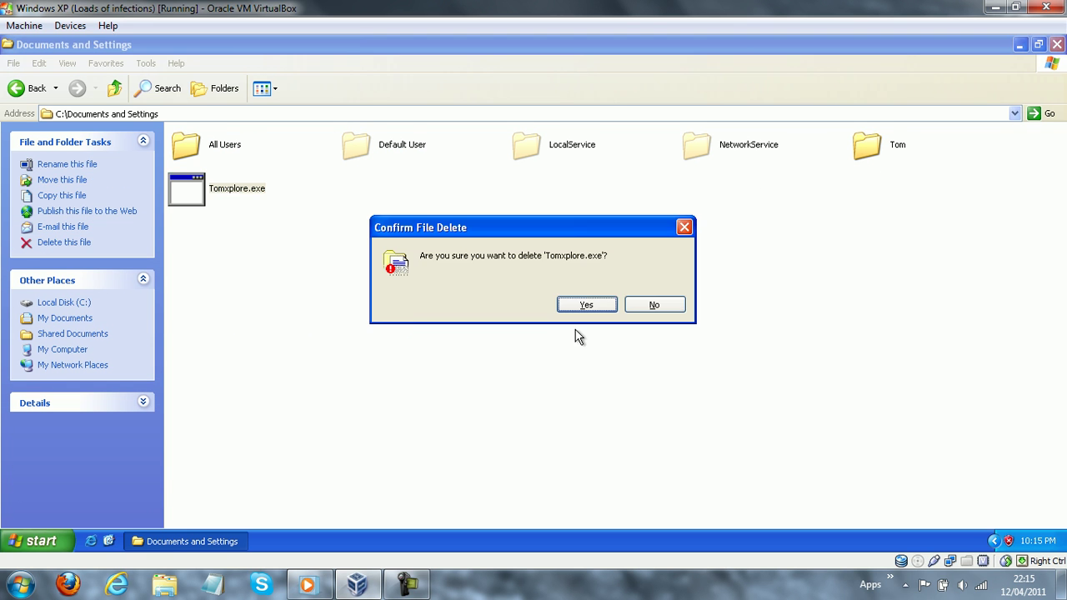
{"action": "left_click", "coordinate": [586, 304]}
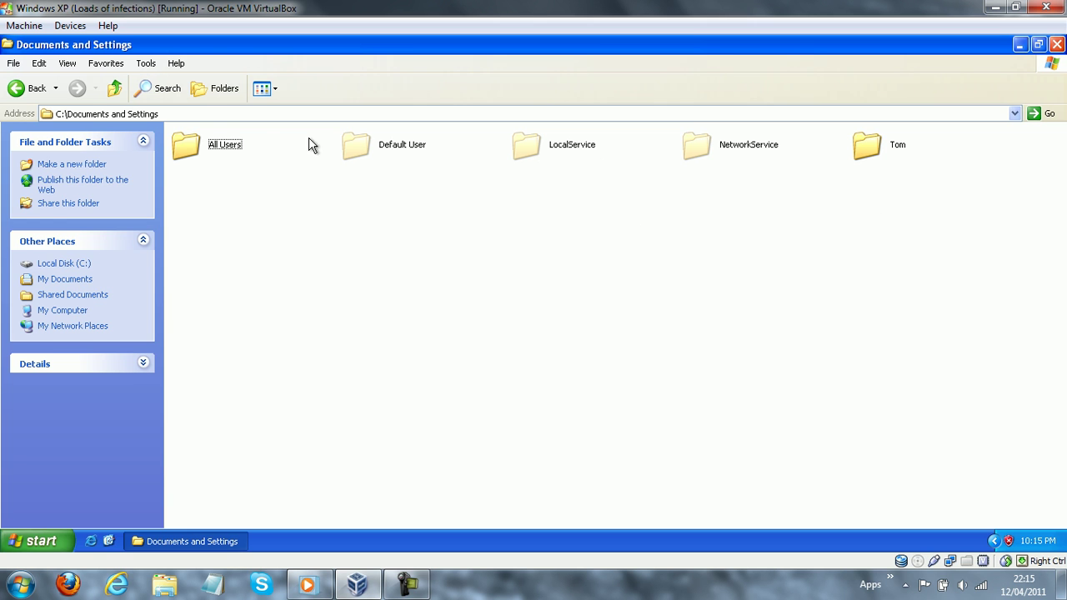
Step: Delete the Anti-spyware and facemoods.com folders from the Application Data folder of the personal user profile in Documents and Settings
{"action": "double_click", "coordinate": [874, 151]}
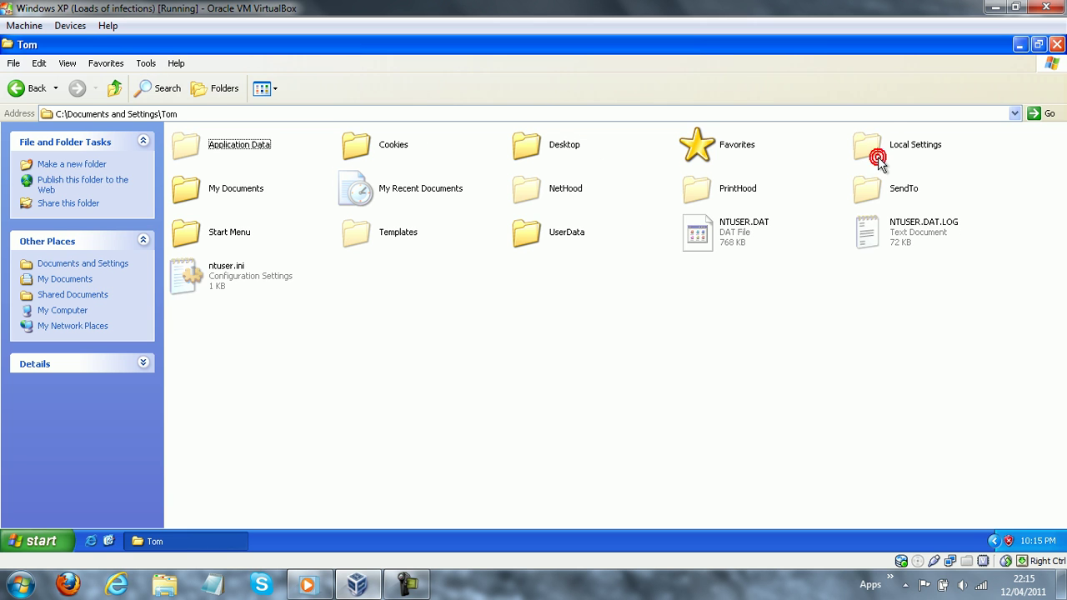
{"action": "double_click", "coordinate": [260, 145]}
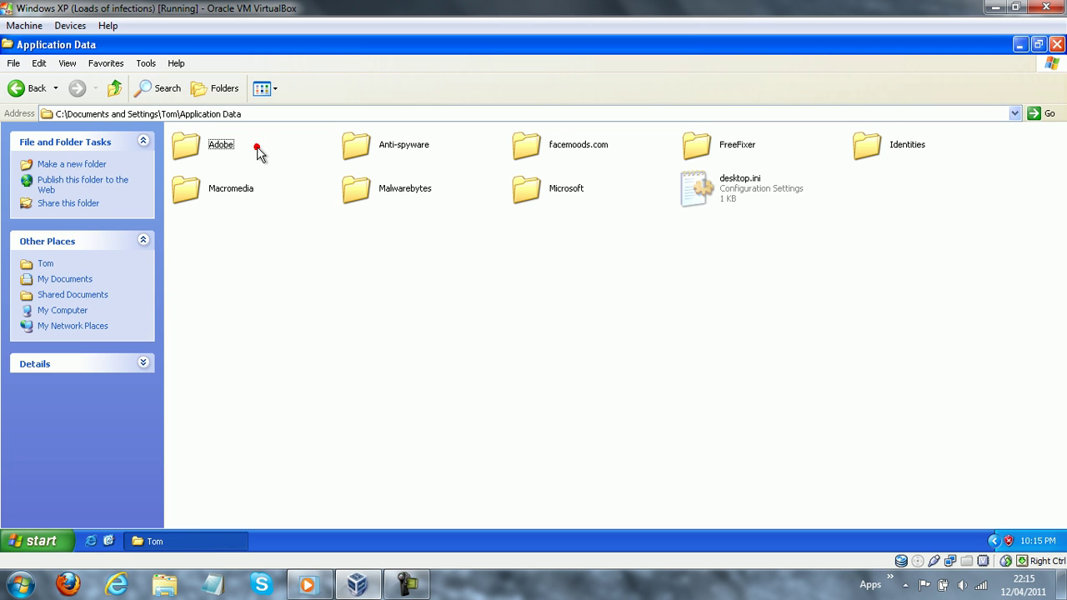
{"action": "left_click", "coordinate": [401, 155]}
{"action": "left_click", "coordinate": [581, 148], "text": "ctrl"}
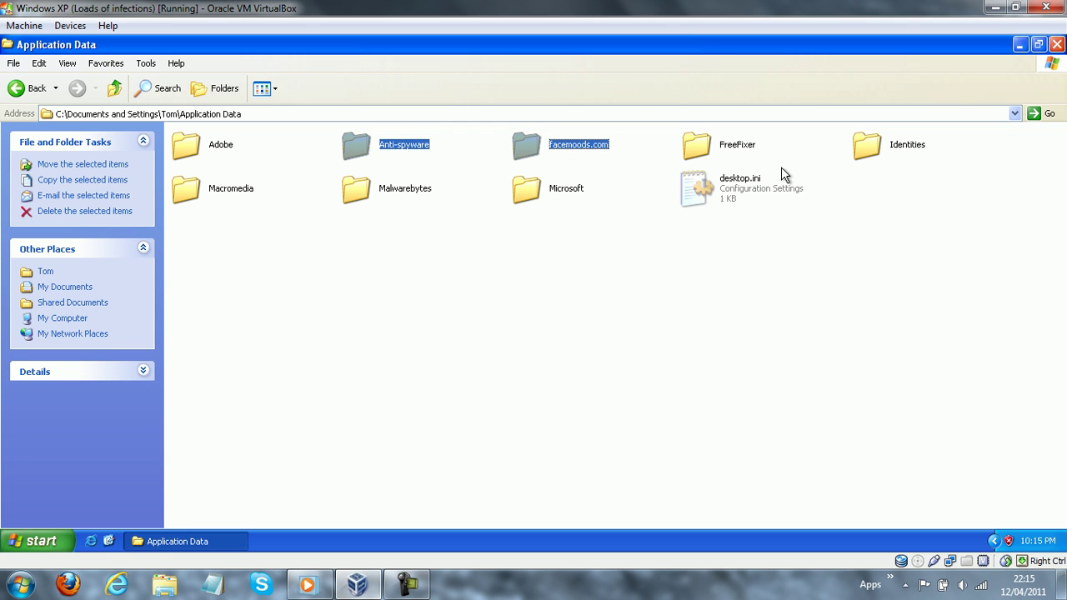
{"action": "right_click", "coordinate": [557, 144]}
{"action": "left_click", "coordinate": [653, 281]}
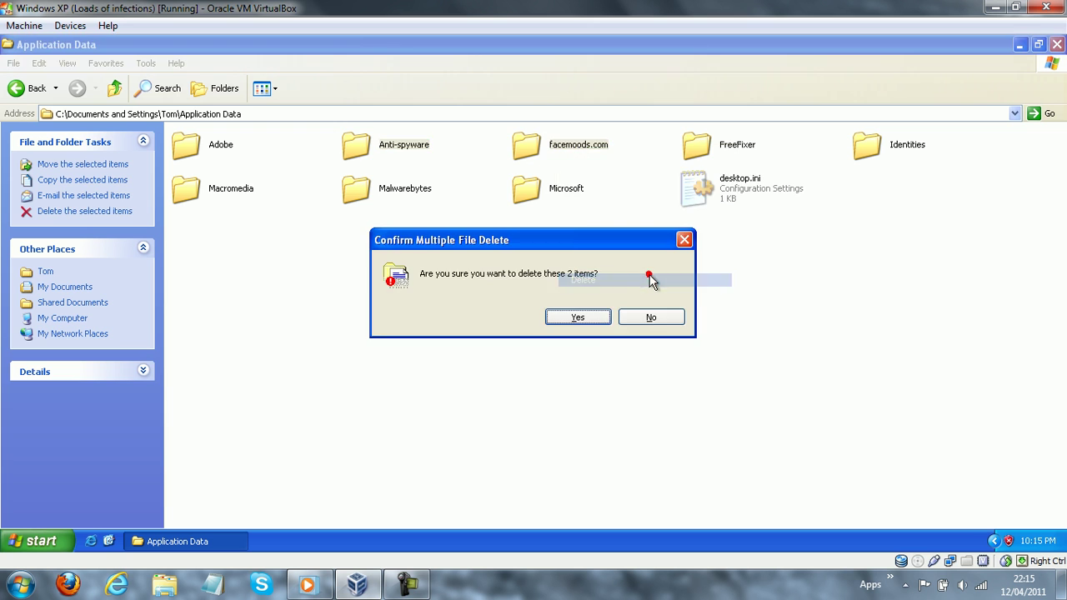
{"action": "left_click", "coordinate": [587, 325]}
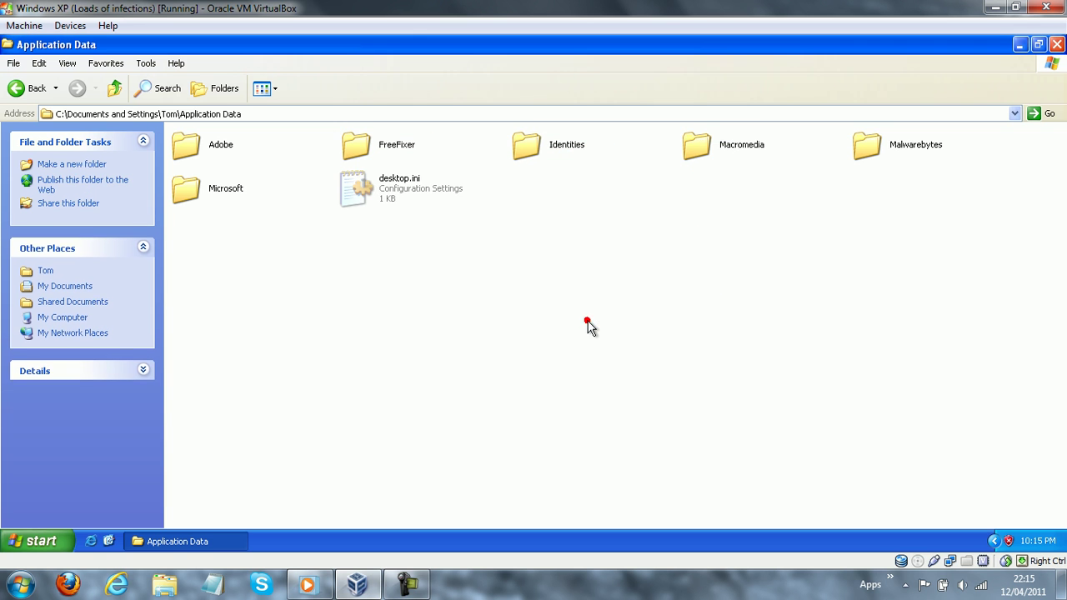
Step: Go to the personal profile's Local Settings folder and check the Temp folder's contents and properties
{"action": "left_click", "coordinate": [35, 98]}
{"action": "double_click", "coordinate": [873, 153]}
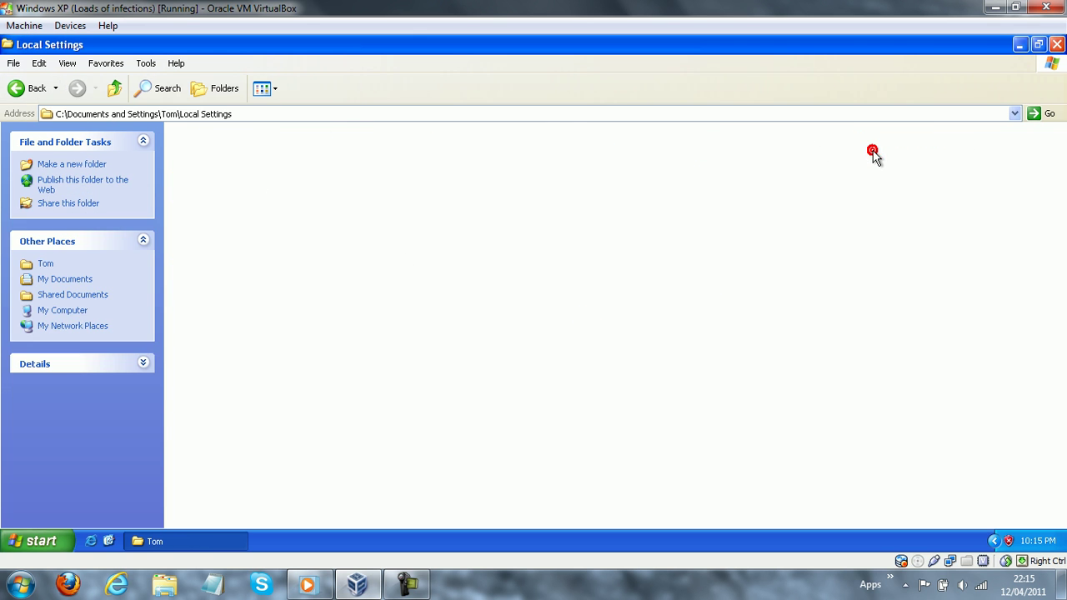
{"action": "double_click", "coordinate": [559, 145]}
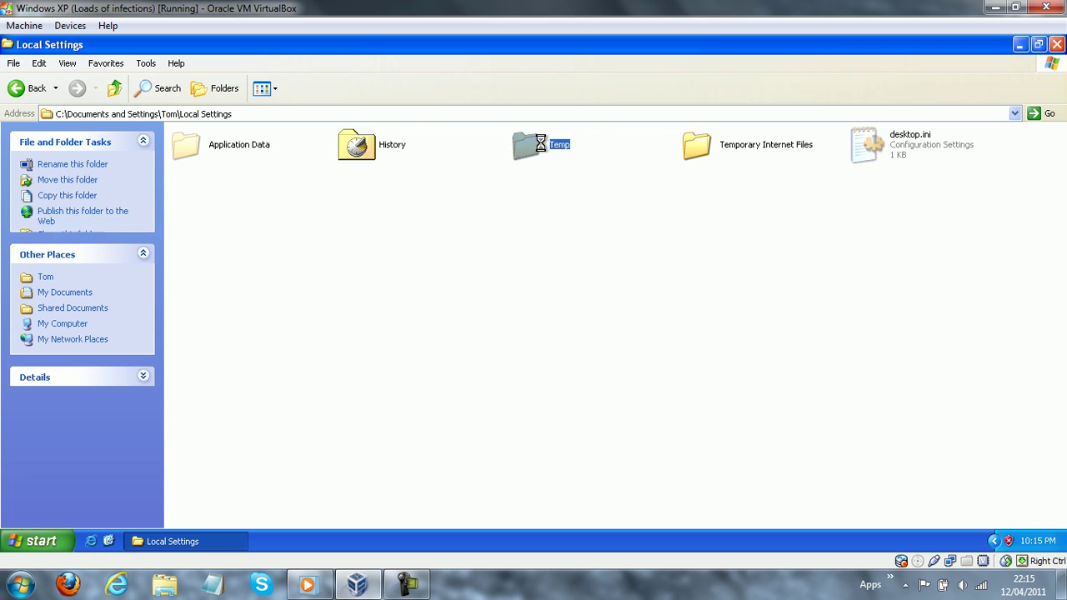
{"action": "left_click", "coordinate": [20, 89]}
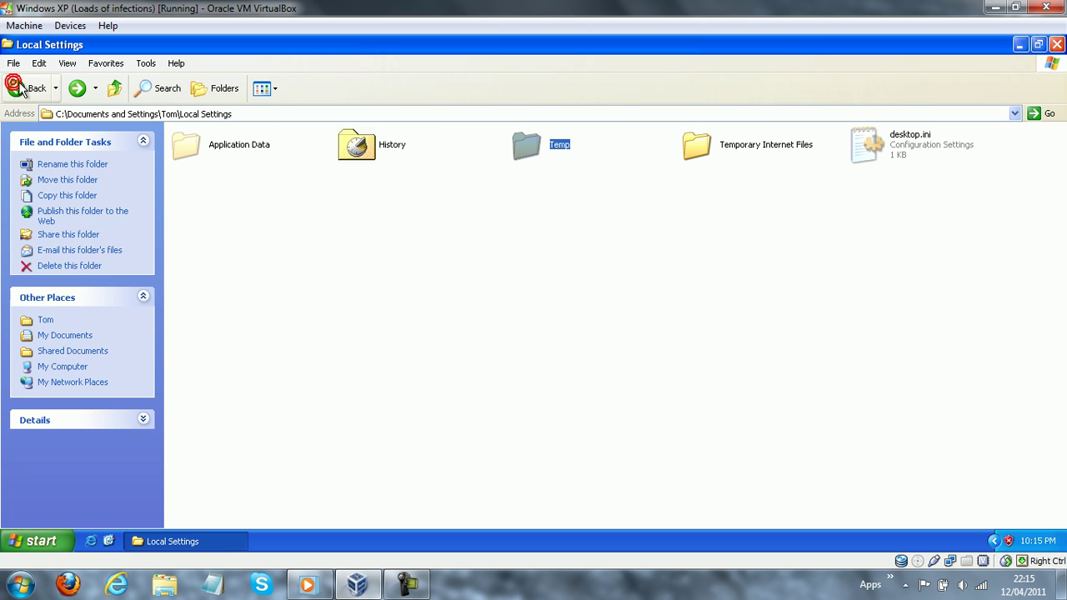
{"action": "right_click", "coordinate": [531, 142]}
{"action": "left_click", "coordinate": [583, 330]}
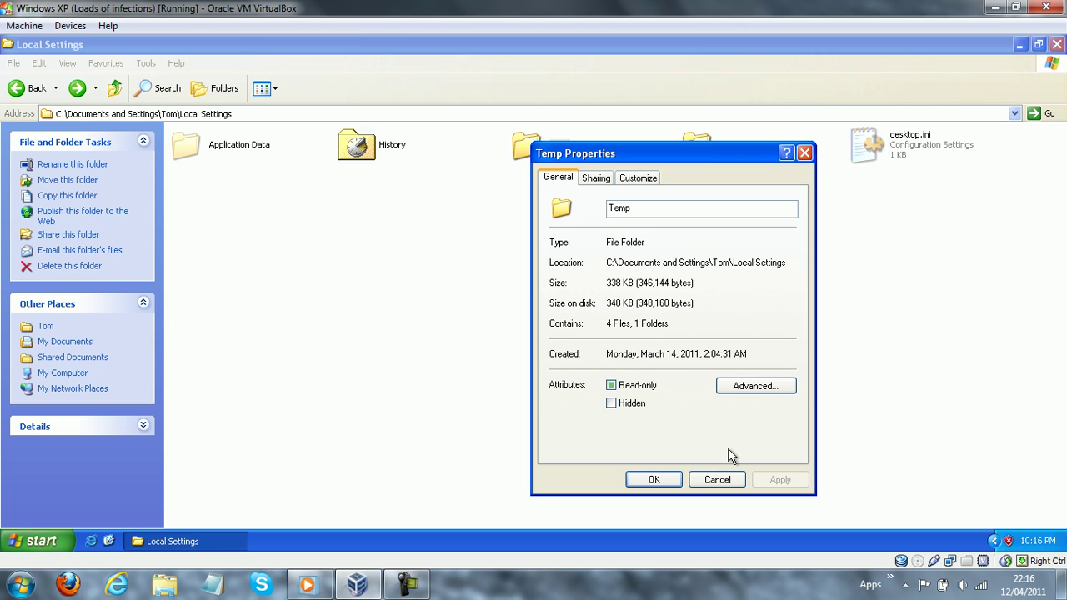
{"action": "left_click", "coordinate": [717, 480]}
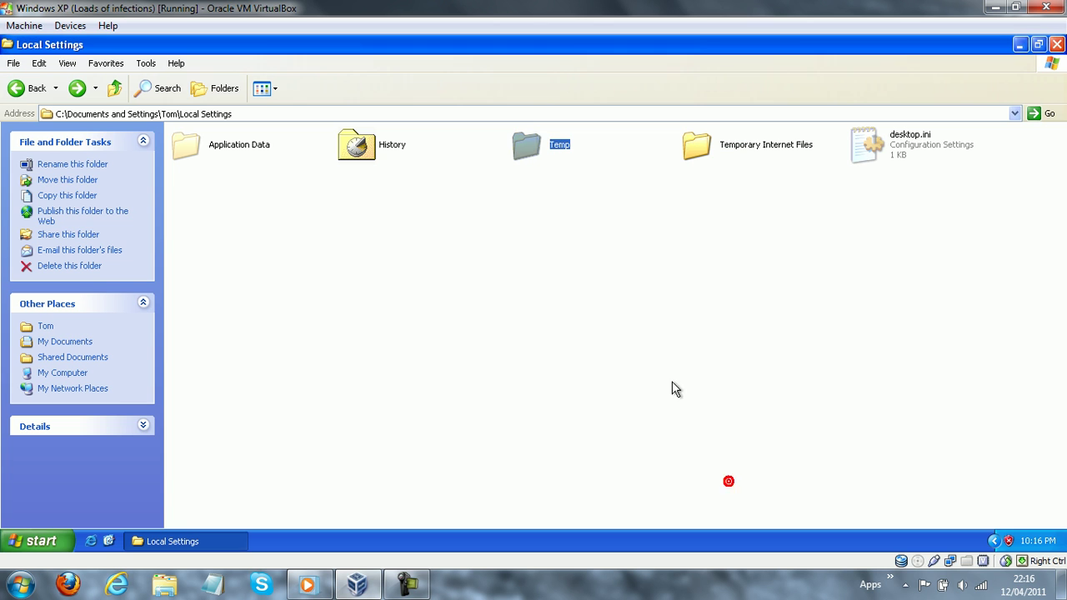
Step: Delete the Temp folder and all its contents from Local Settings
{"action": "right_click", "coordinate": [556, 153]}
{"action": "left_click", "coordinate": [605, 300]}
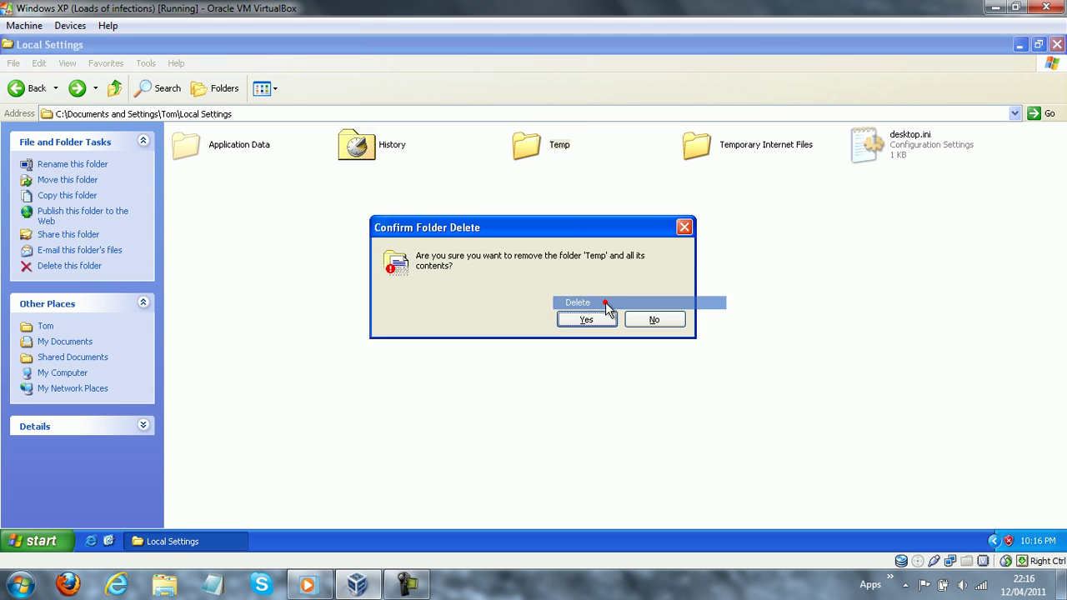
{"action": "left_click", "coordinate": [588, 319]}
Step: Delete v.txt, 111.txt and the Temp folder from the Application Data folder inside Local Settings
{"action": "left_click", "coordinate": [244, 147]}
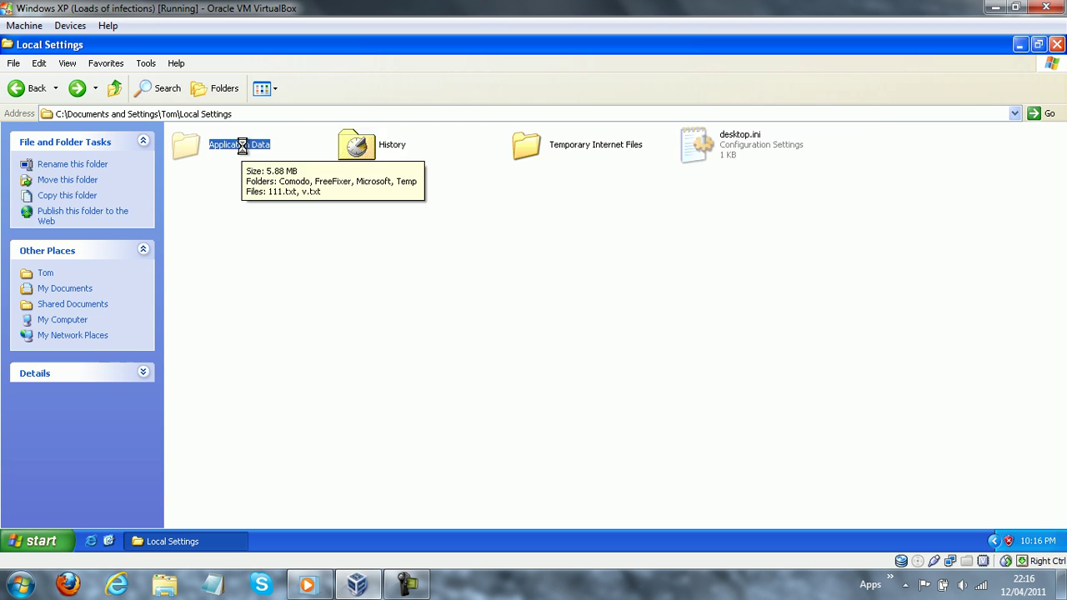
{"action": "double_click", "coordinate": [243, 147]}
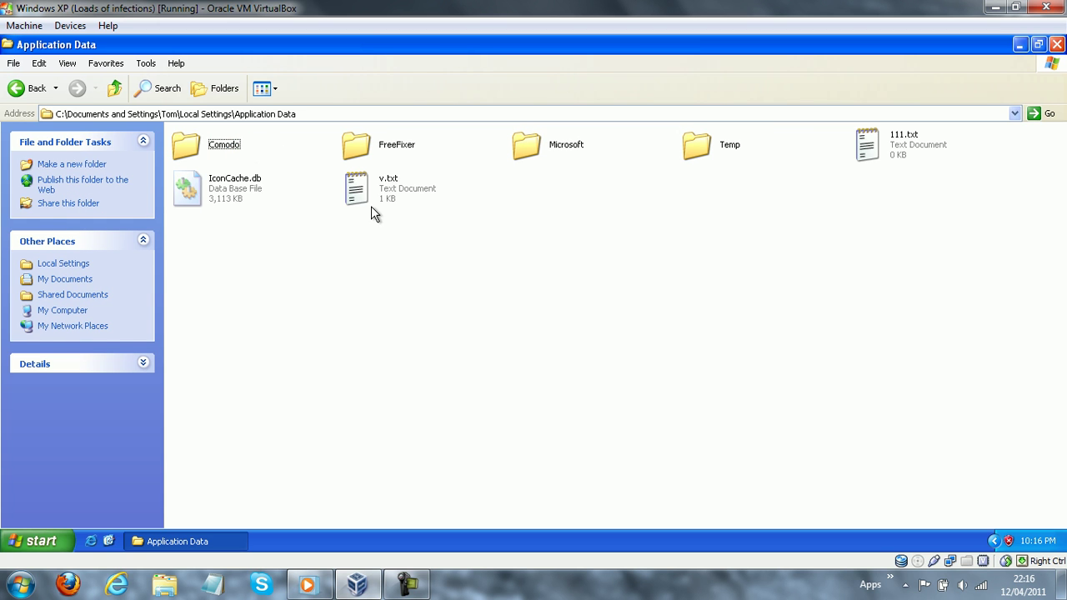
{"action": "left_click", "coordinate": [401, 190]}
{"action": "left_click", "coordinate": [925, 150], "text": "ctrl"}
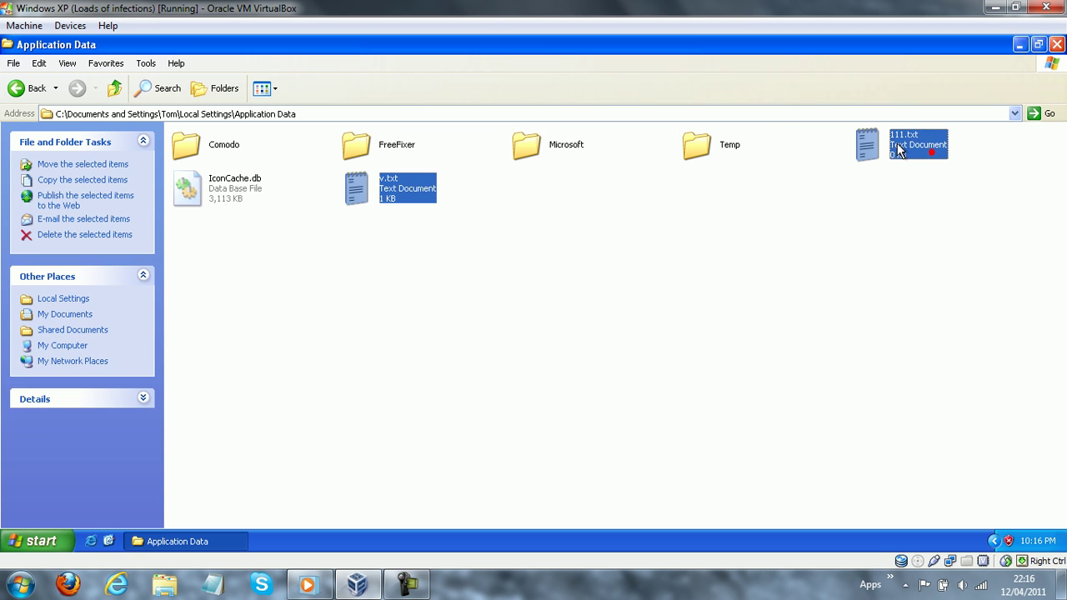
{"action": "left_click", "coordinate": [700, 152], "text": "ctrl"}
{"action": "right_click", "coordinate": [700, 152]}
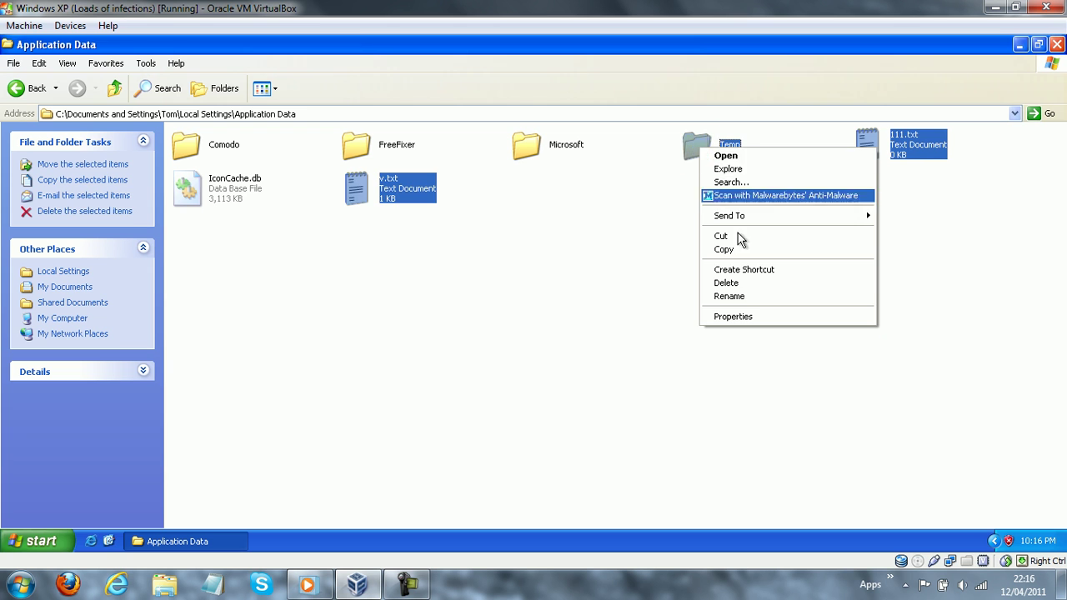
{"action": "left_click", "coordinate": [735, 281]}
{"action": "left_click", "coordinate": [574, 318]}
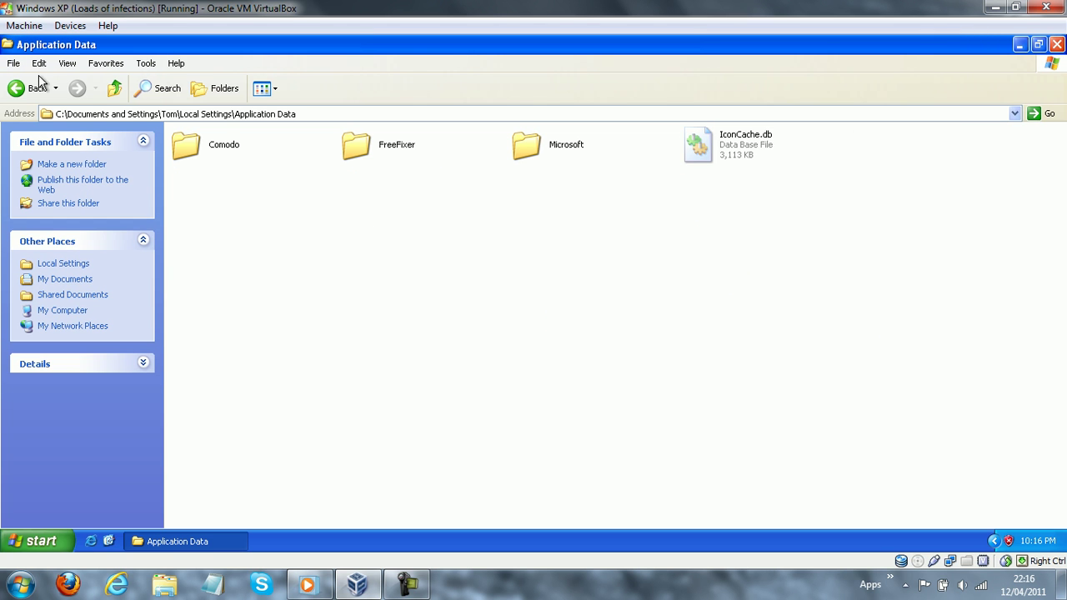
Step: Delete the ResultUrl folder from C:\Documents and Settings\All Users\Application Data
{"action": "left_click", "coordinate": [15, 87]}
{"action": "left_click", "coordinate": [15, 87]}
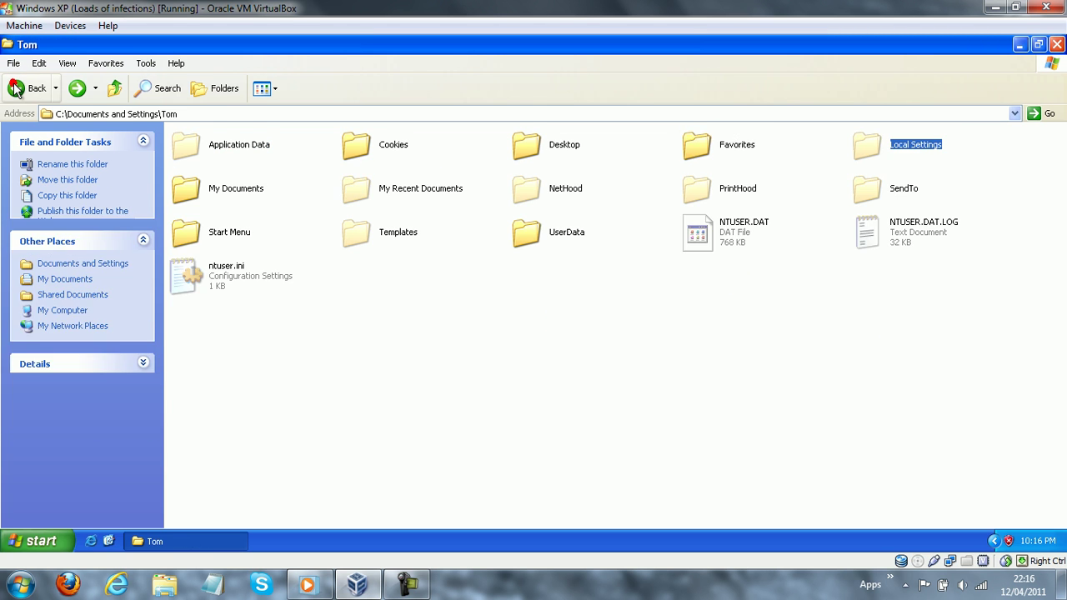
{"action": "left_click", "coordinate": [15, 87]}
{"action": "double_click", "coordinate": [215, 160]}
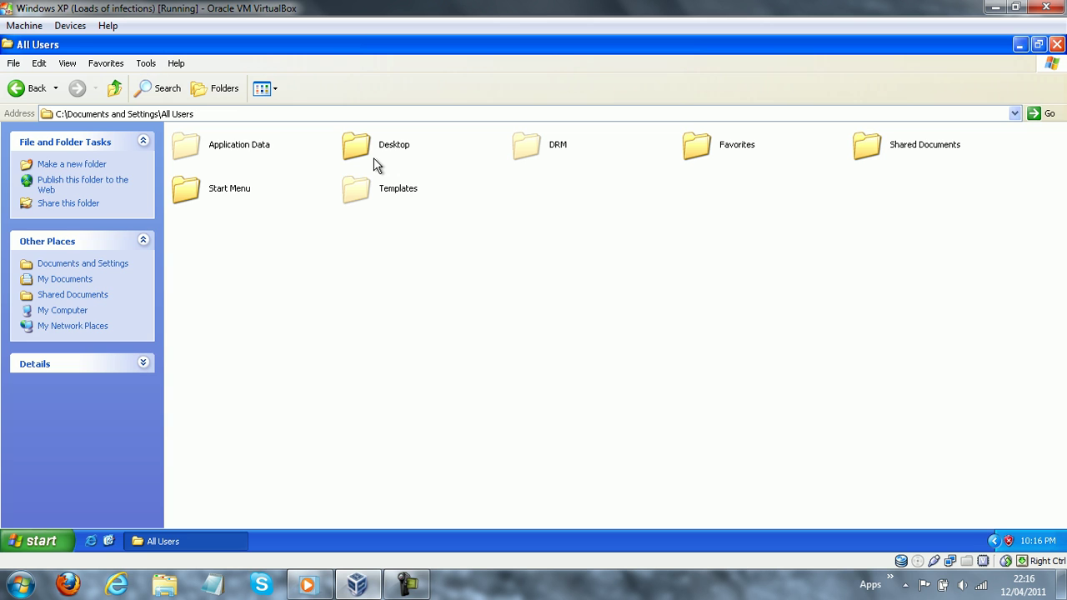
{"action": "double_click", "coordinate": [245, 144]}
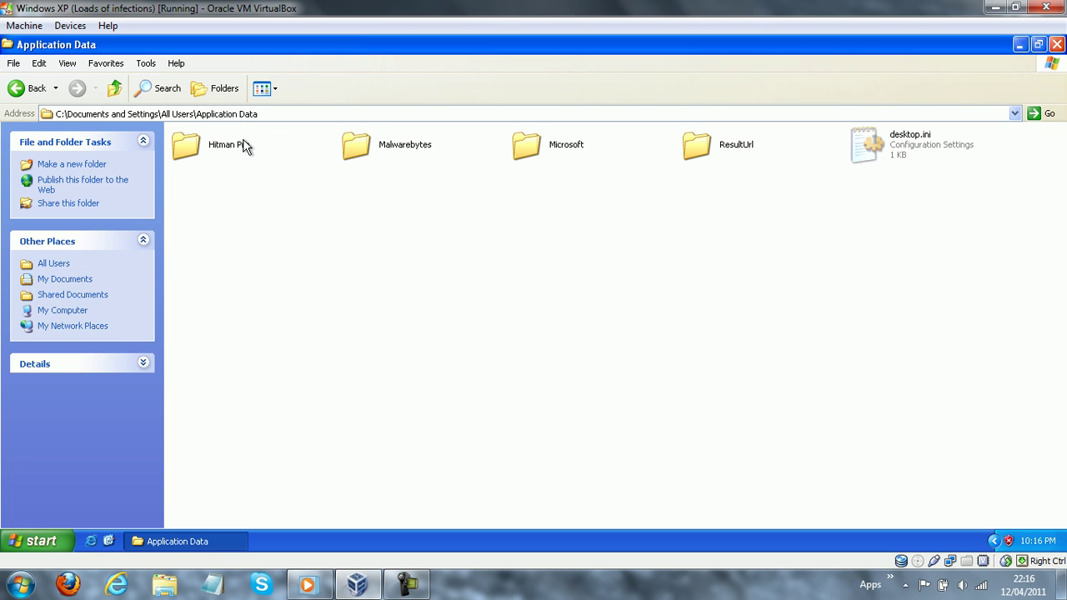
{"action": "right_click", "coordinate": [700, 150]}
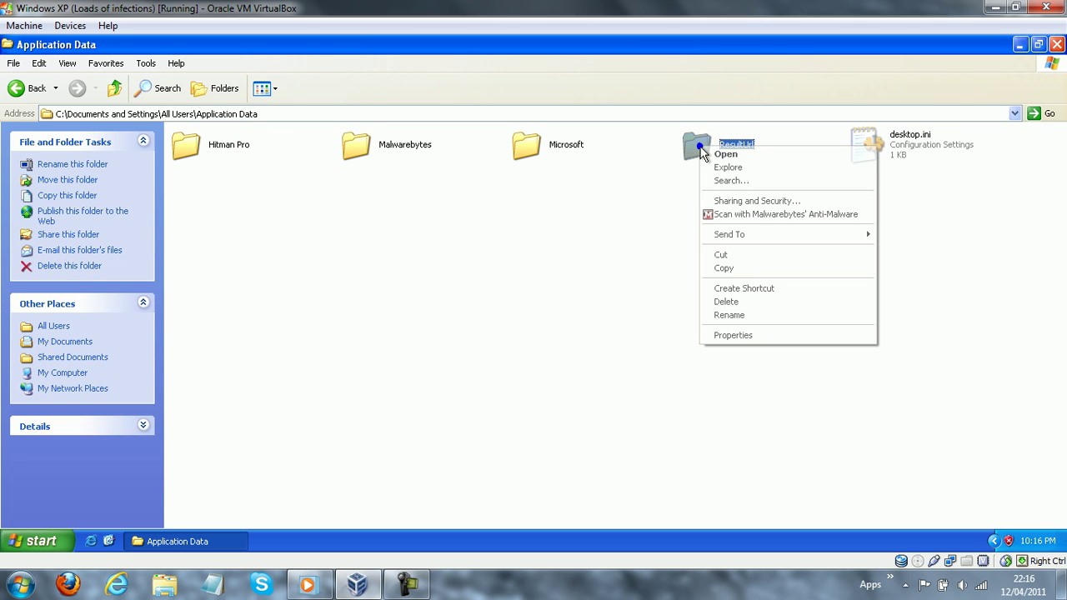
{"action": "left_click", "coordinate": [725, 302]}
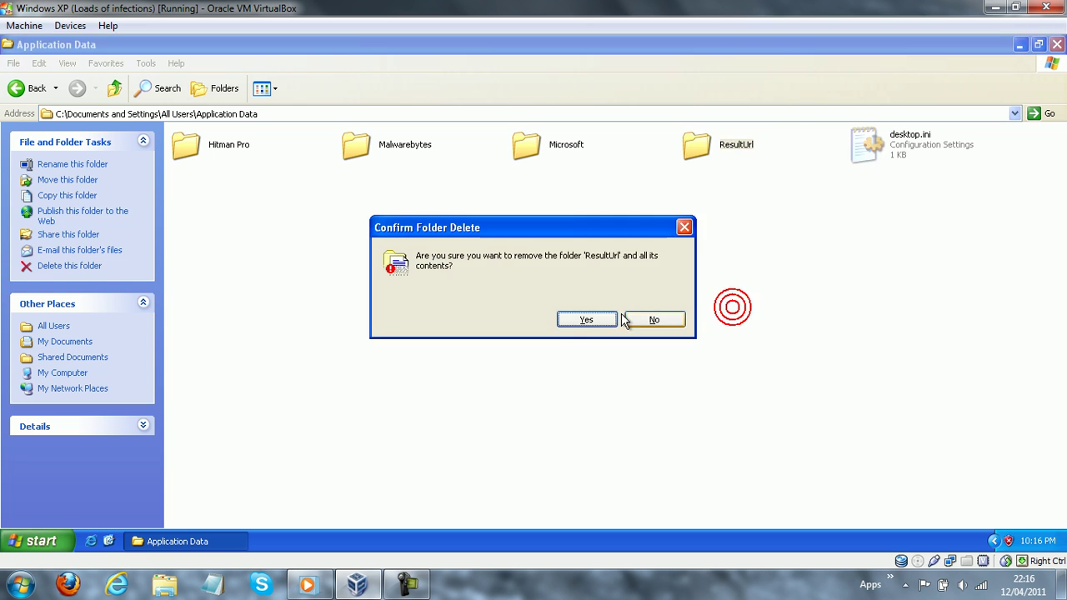
{"action": "left_click", "coordinate": [599, 315]}
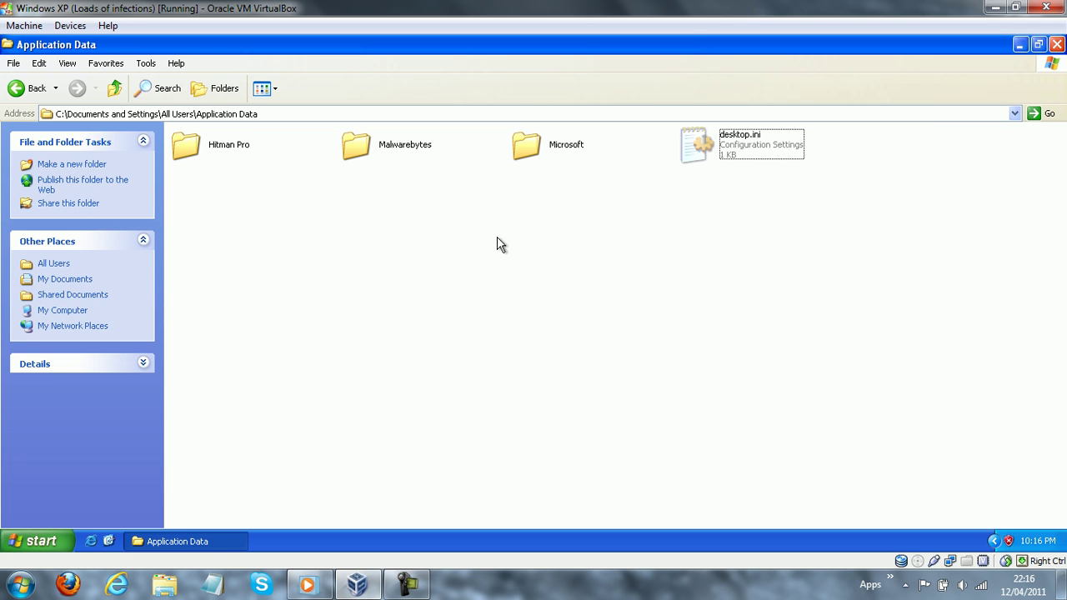
Step: Examine the Default User profile and its Application Data folder for leftovers, and close the folder window
{"action": "left_click", "coordinate": [32, 90]}
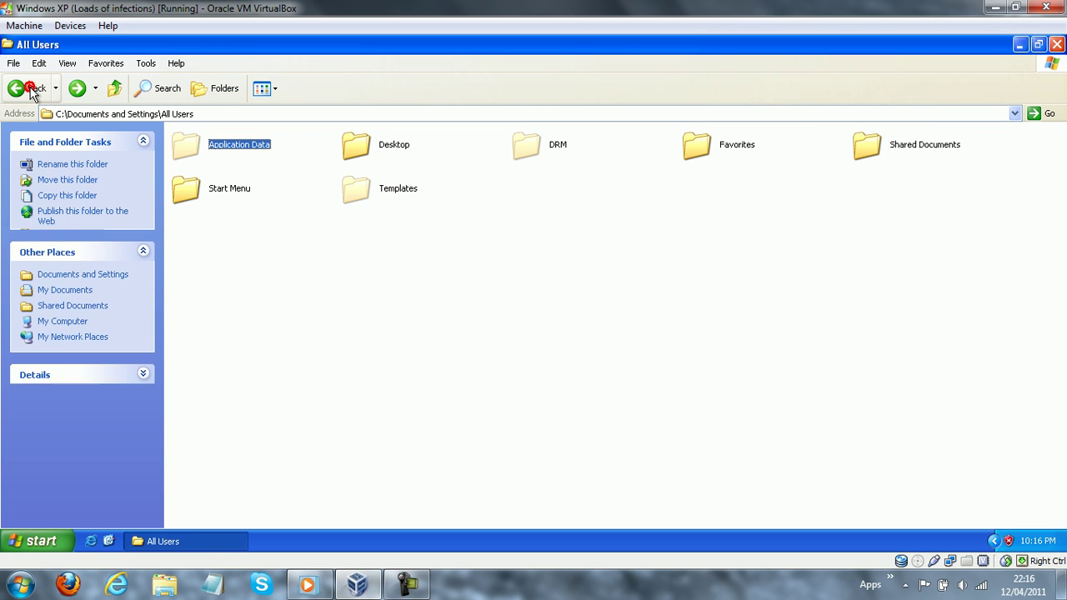
{"action": "left_click", "coordinate": [31, 90]}
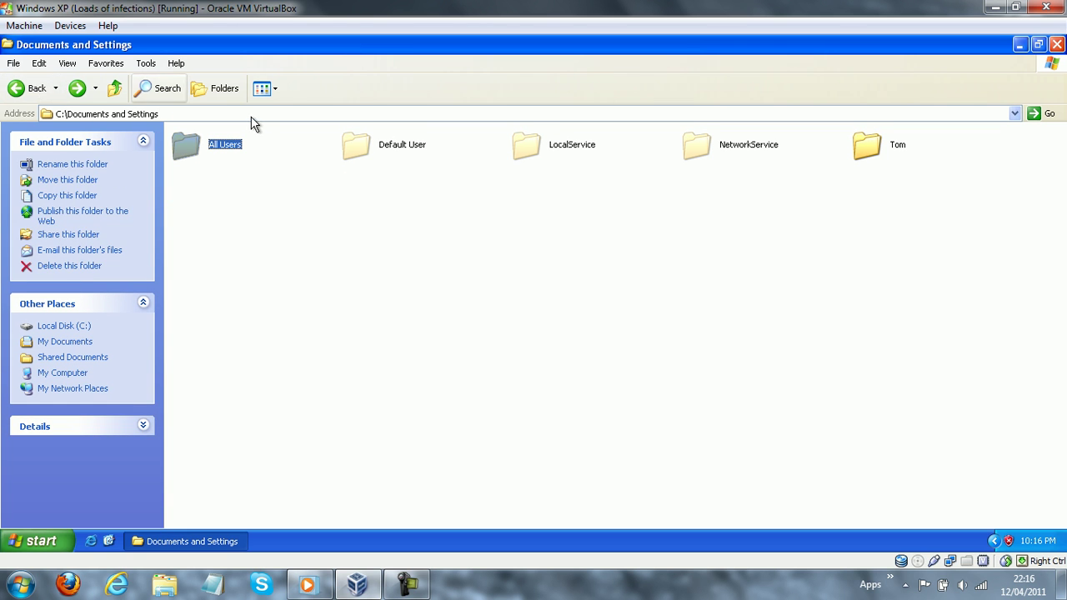
{"action": "double_click", "coordinate": [356, 140]}
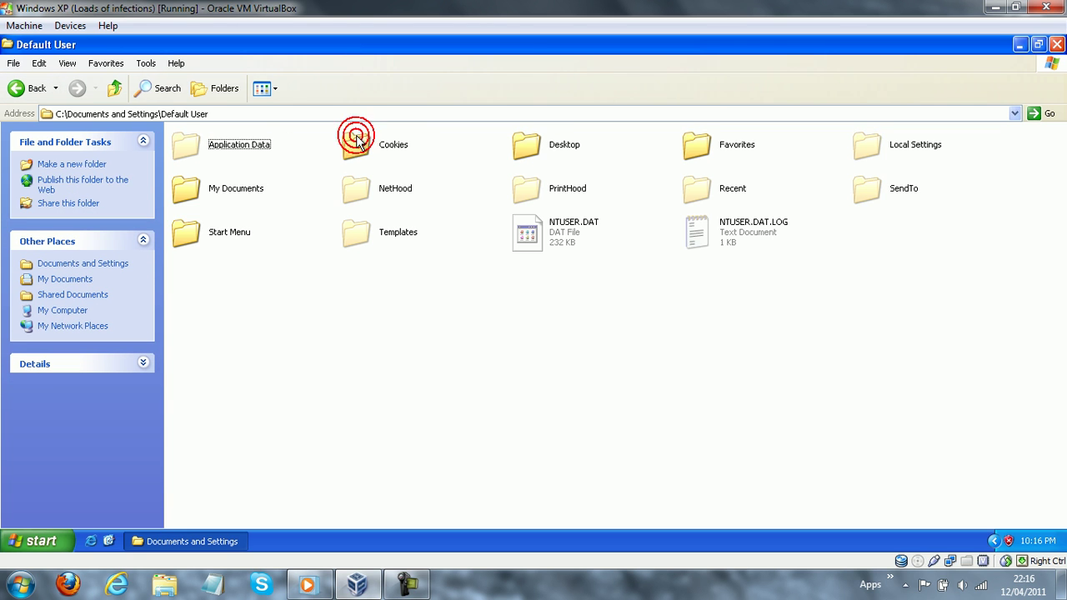
{"action": "double_click", "coordinate": [245, 146]}
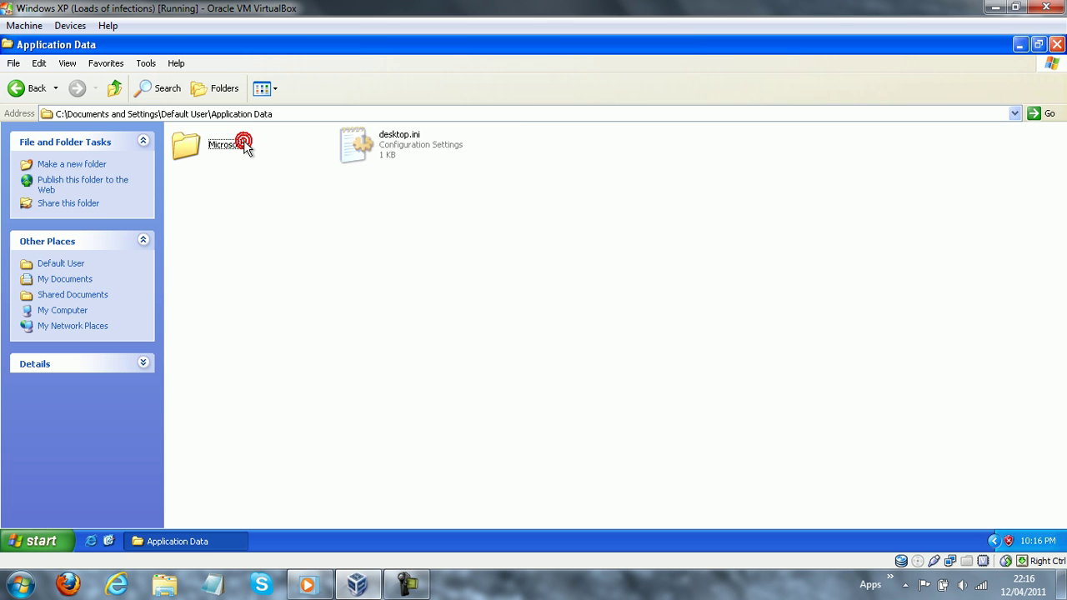
{"action": "left_click", "coordinate": [31, 90]}
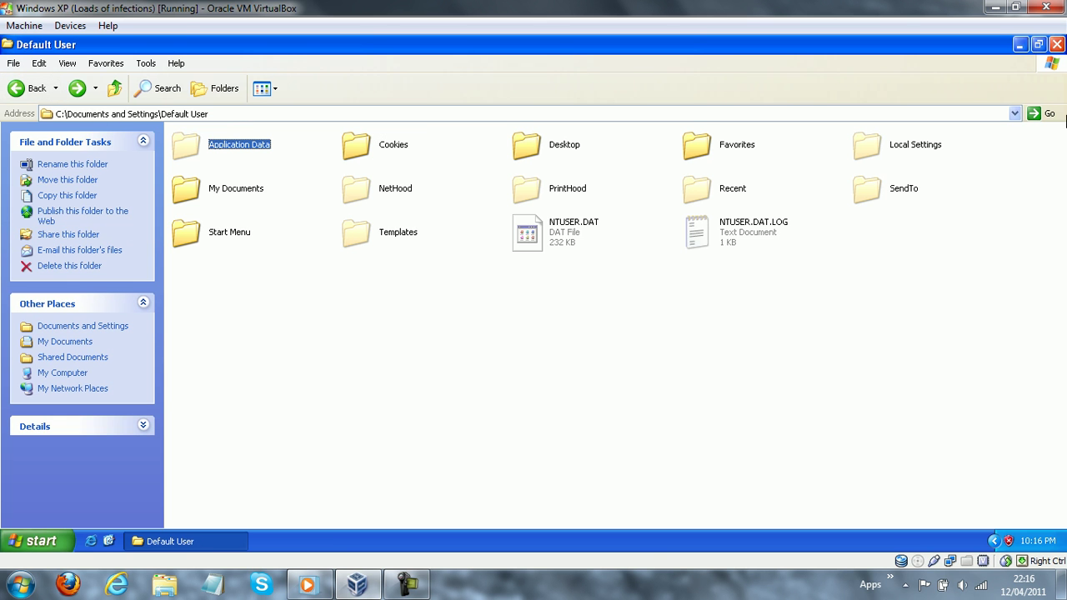
{"action": "left_click", "coordinate": [1056, 44]}
Step: Move the CCleaner, Malwarebytes' Anti-Malware, HiJackThis and Hitman Pro 3.5 desktop icons up into one column below Comodo Dragon
{"action": "left_click_drag", "start_coordinate": [22, 177], "coordinate": [22, 115]}
{"action": "left_click_drag", "start_coordinate": [29, 235], "coordinate": [28, 174]}
{"action": "left_click_drag", "start_coordinate": [28, 359], "coordinate": [29, 236]}
{"action": "left_click_drag", "start_coordinate": [29, 421], "coordinate": [28, 298]}
{"action": "left_click_drag", "start_coordinate": [155, 238], "coordinate": [700, 429]}
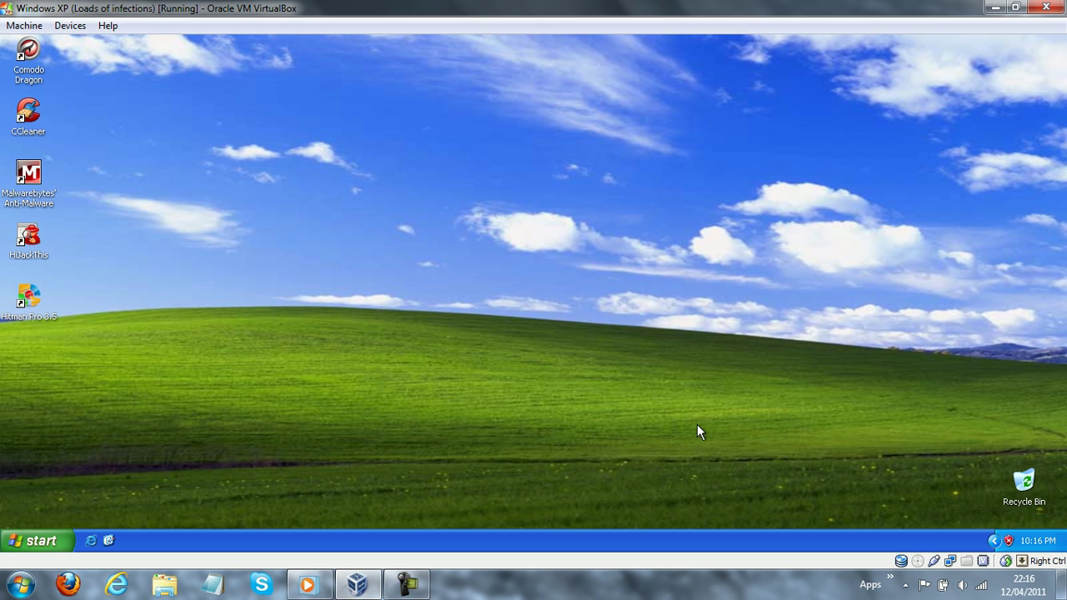
Step: Sort the list of all installed programs in the guest's Start menu by name
{"action": "left_click", "coordinate": [52, 548]}
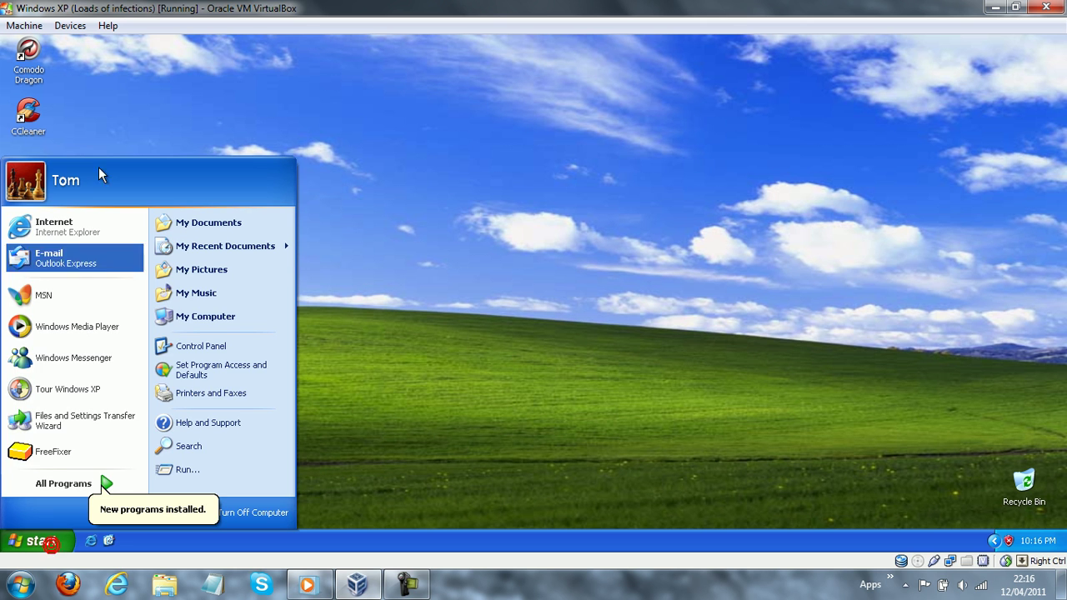
{"action": "left_click", "coordinate": [103, 480]}
{"action": "right_click", "coordinate": [200, 412]}
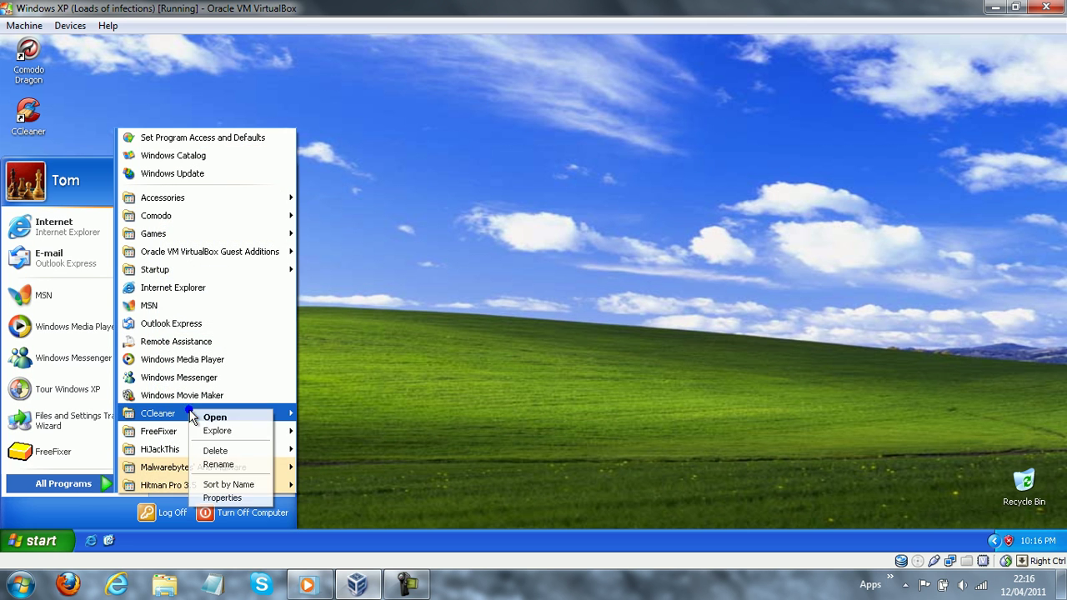
{"action": "left_click", "coordinate": [213, 484]}
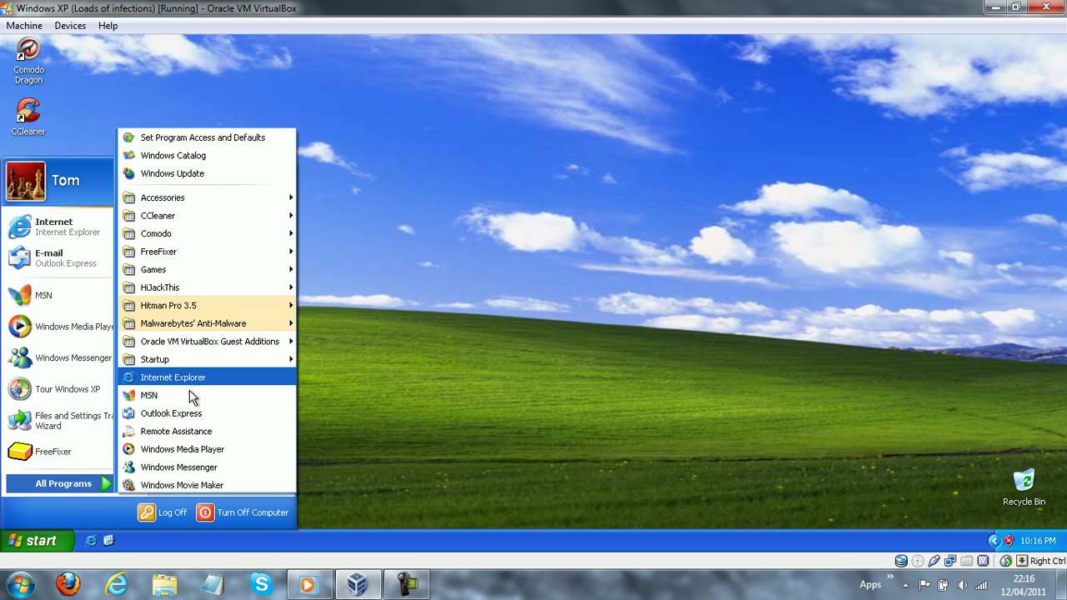
{"action": "left_click", "coordinate": [576, 305]}
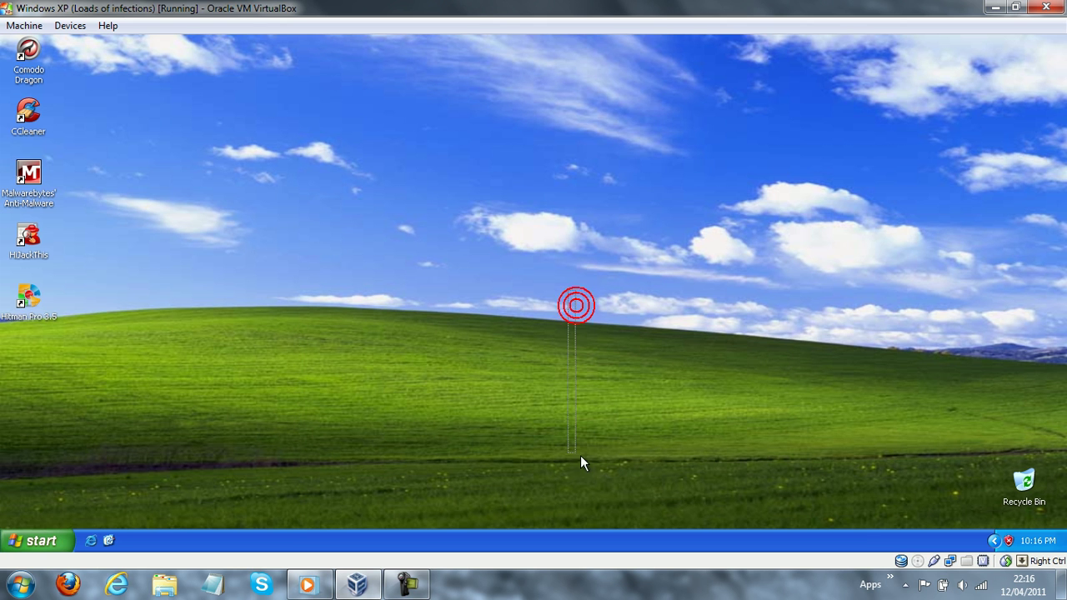
Step: Check the running processes in Task Manager, sorted by image name, for anything suspicious and close it
{"action": "right_click", "coordinate": [862, 527]}
{"action": "right_click", "coordinate": [862, 536]}
{"action": "left_click", "coordinate": [891, 493]}
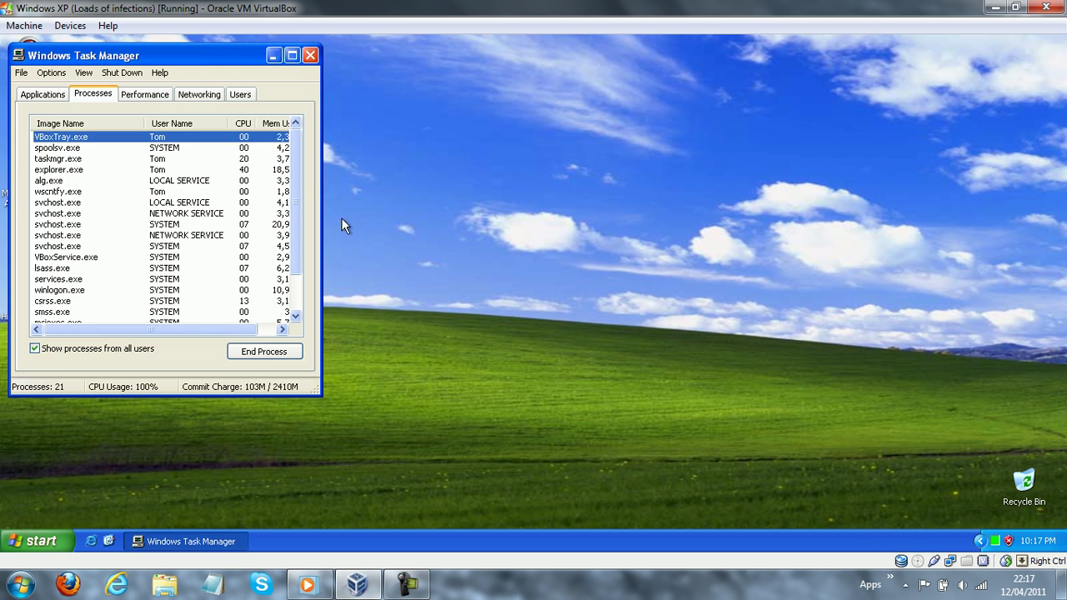
{"action": "left_click", "coordinate": [73, 123]}
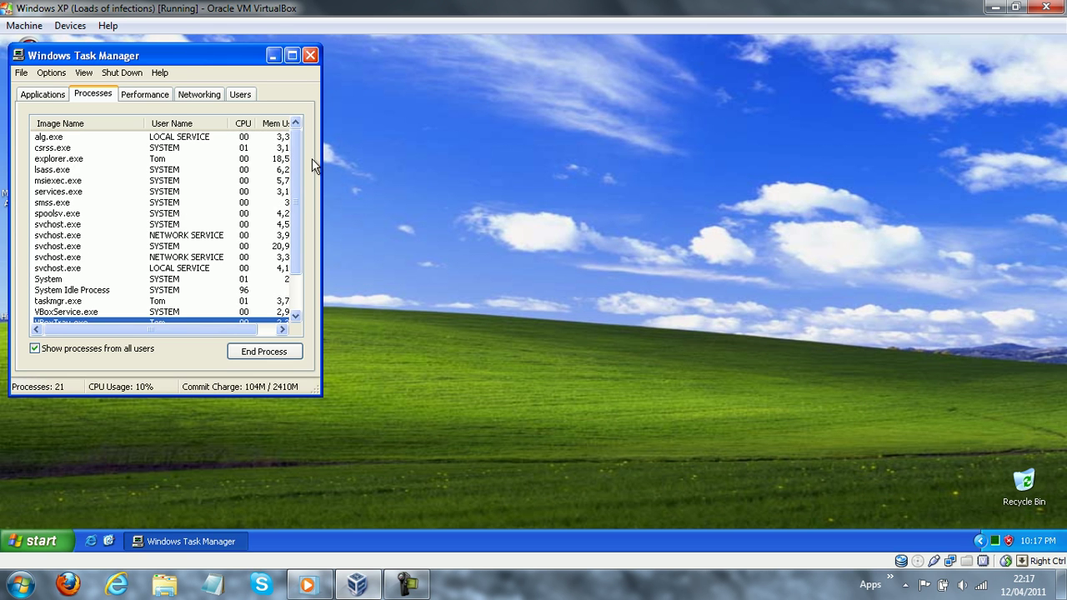
{"action": "left_click", "coordinate": [295, 186]}
{"action": "left_click", "coordinate": [309, 56]}
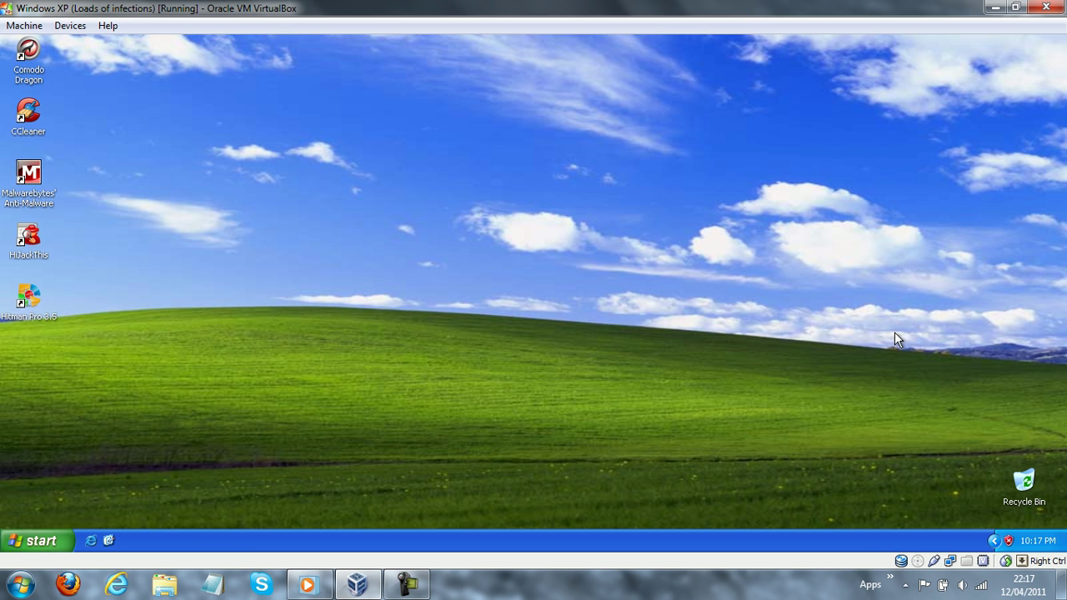
Step: Turn System Restore back on in System Properties, with its disk space usage set to 5% (508 MB)
{"action": "left_click", "coordinate": [50, 540]}
{"action": "right_click", "coordinate": [232, 319]}
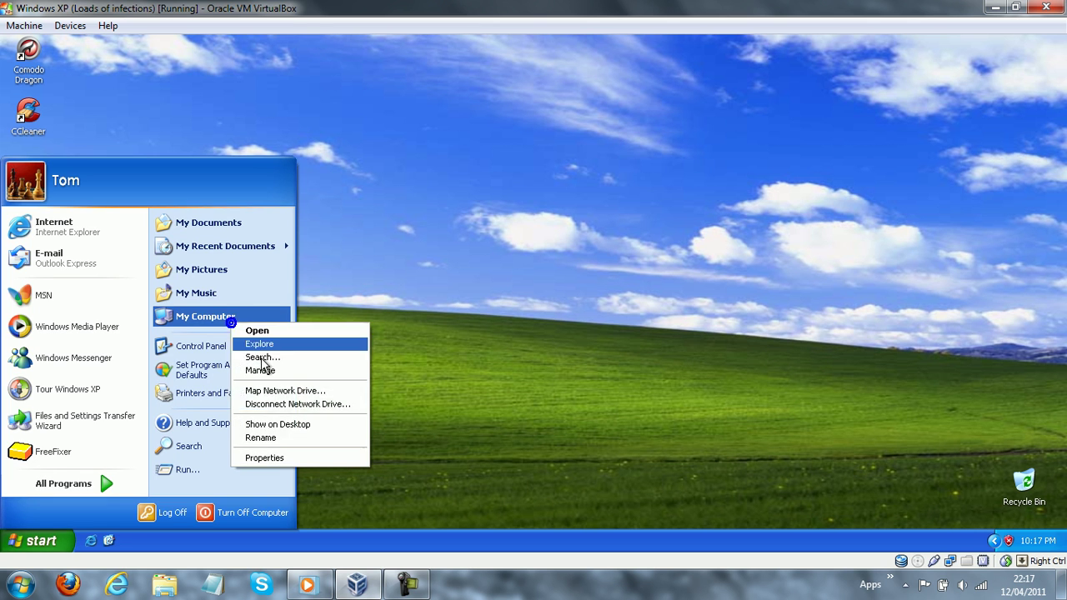
{"action": "left_click", "coordinate": [268, 455]}
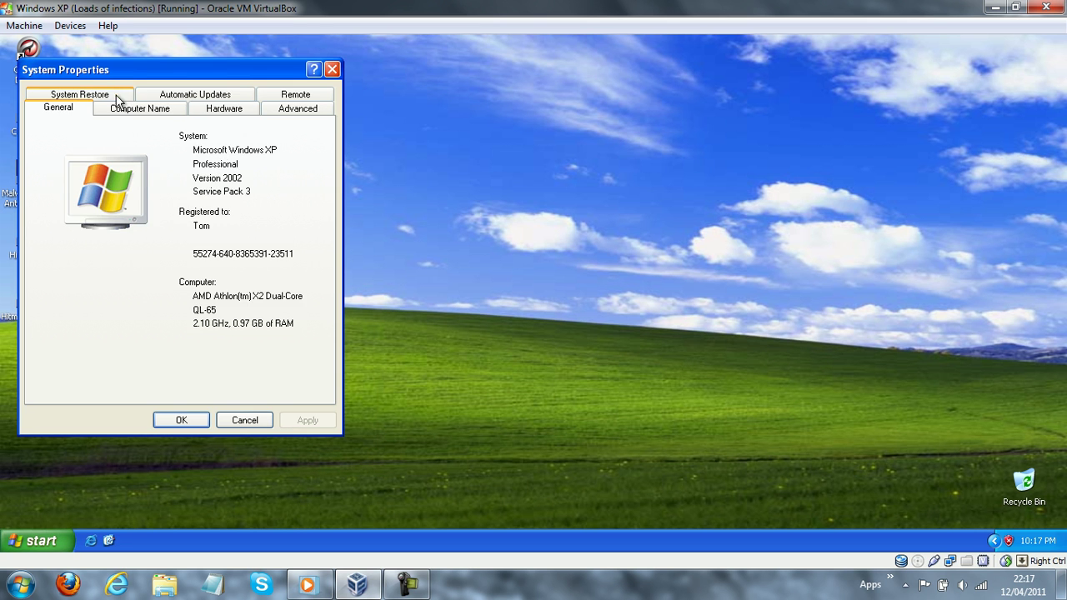
{"action": "left_click", "coordinate": [114, 95]}
{"action": "left_click", "coordinate": [90, 166]}
{"action": "left_click_drag", "start_coordinate": [229, 253], "coordinate": [130, 254]}
{"action": "left_click", "coordinate": [315, 419]}
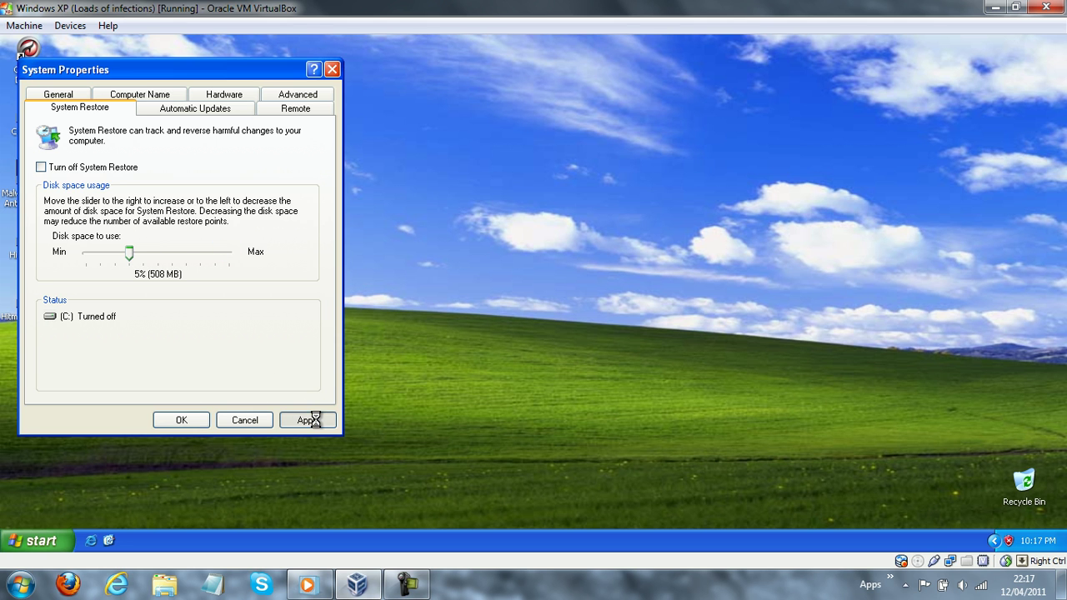
{"action": "left_click", "coordinate": [173, 420]}
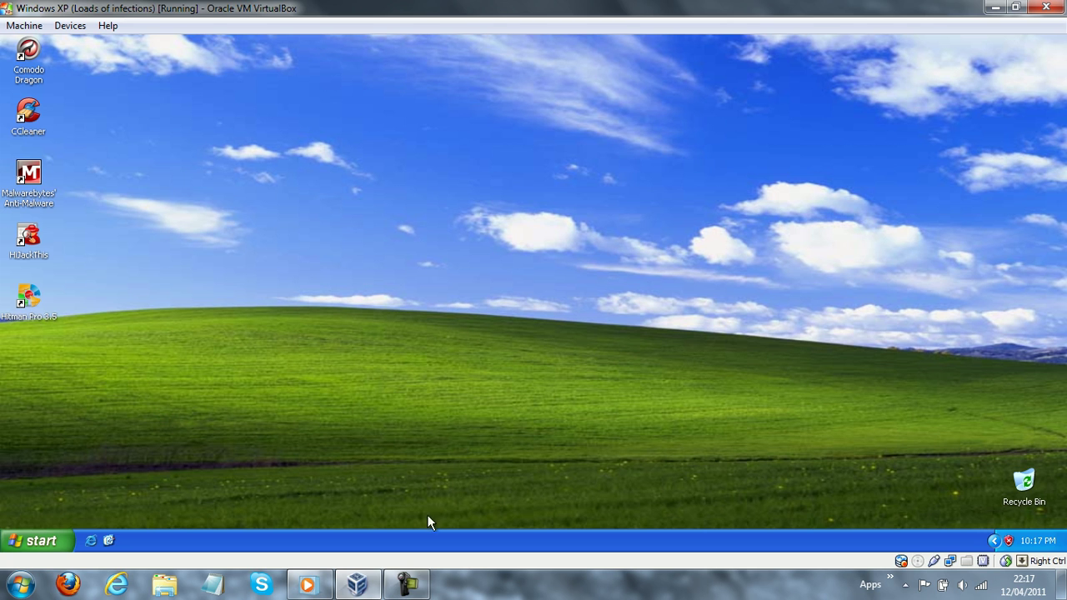
{"action": "left_click", "coordinate": [406, 586]}
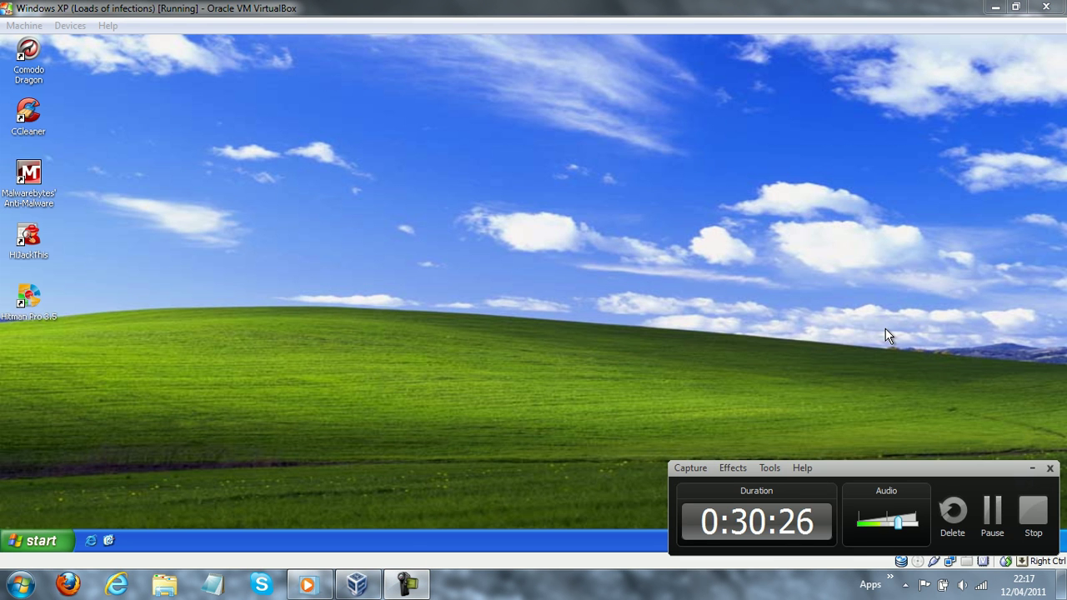